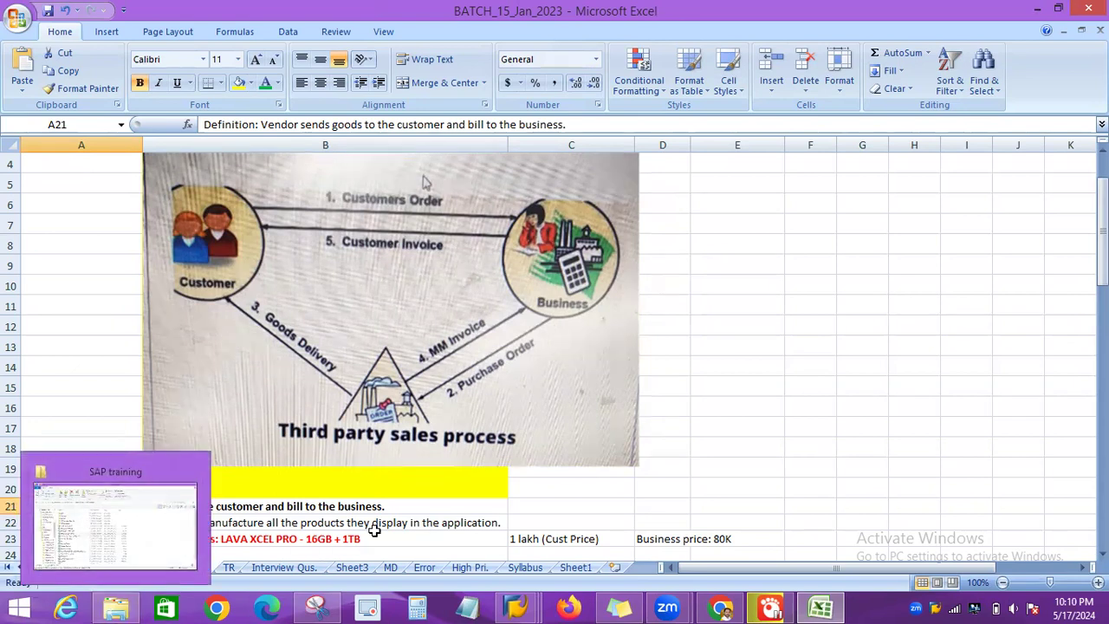
Review the ecommerce portal note and the material type, item category group, item category and material requirements for third-party sales.
click(374, 528)
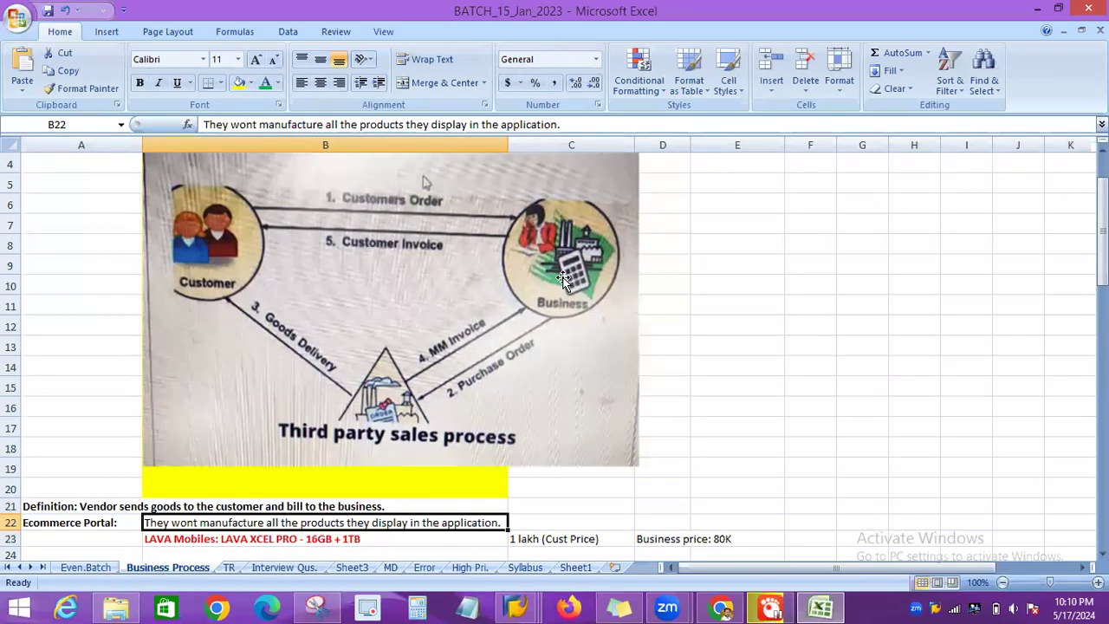
scroll(508, 333, down, 3)
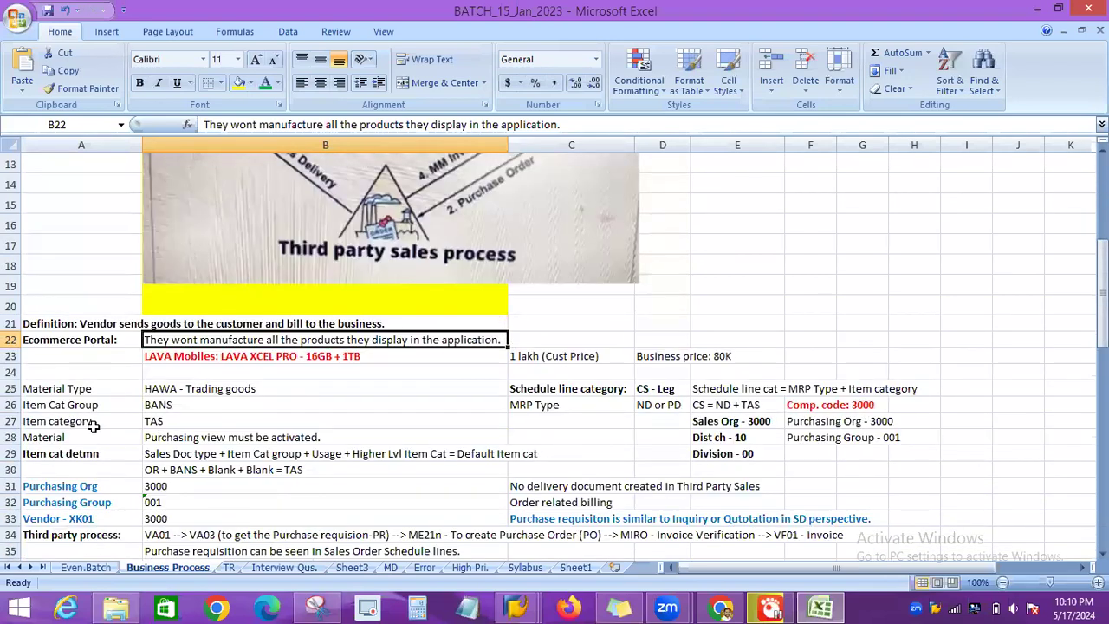
click(161, 395)
click(91, 391)
click(174, 393)
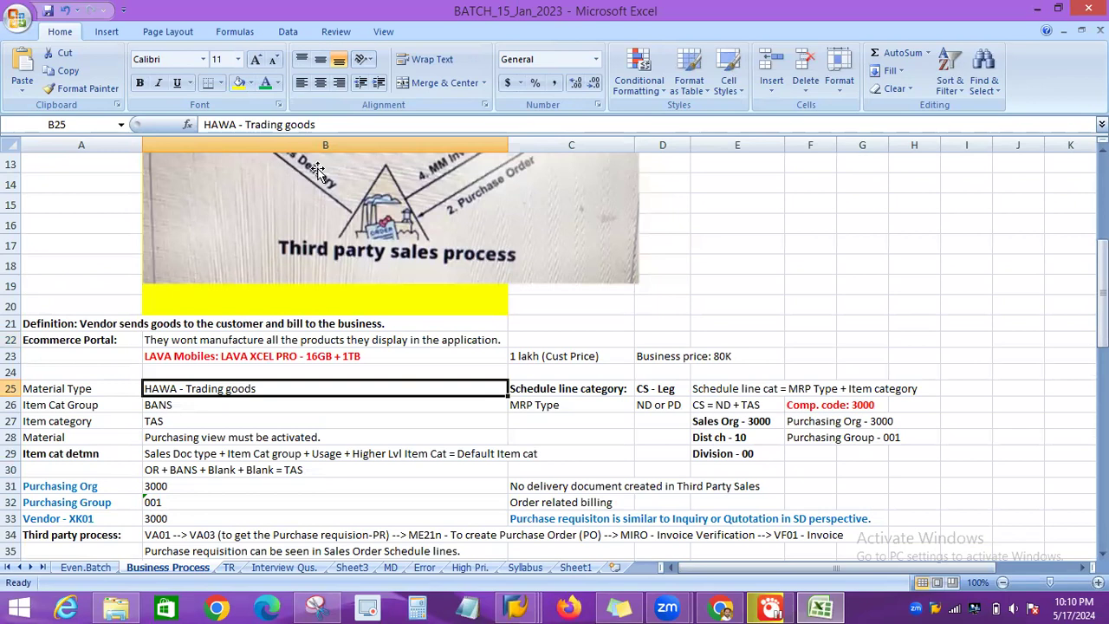
click(56, 407)
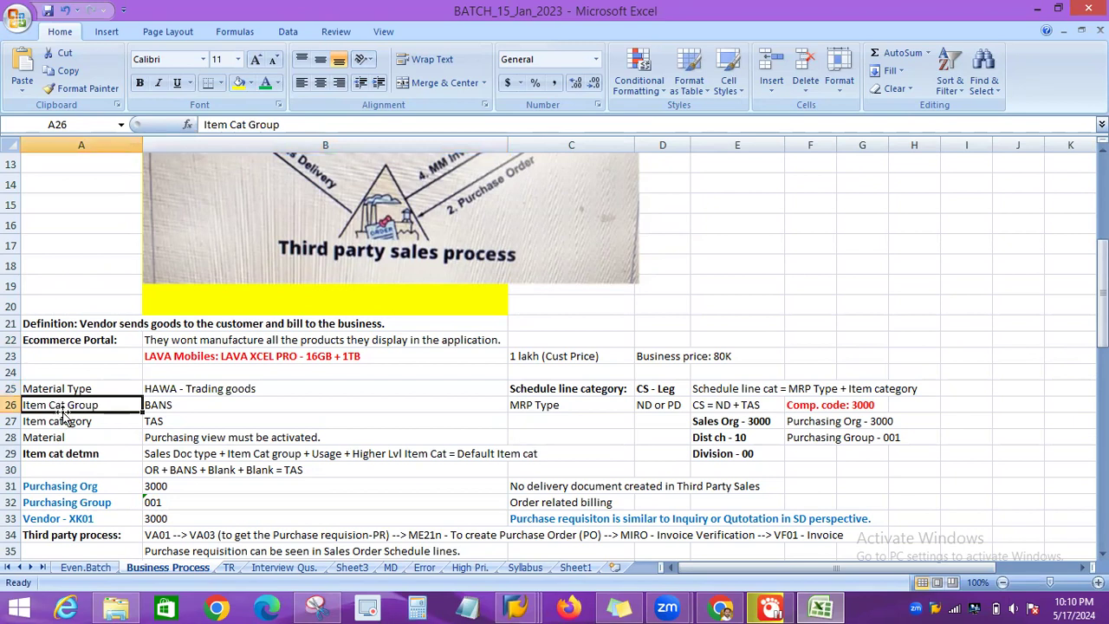
click(176, 408)
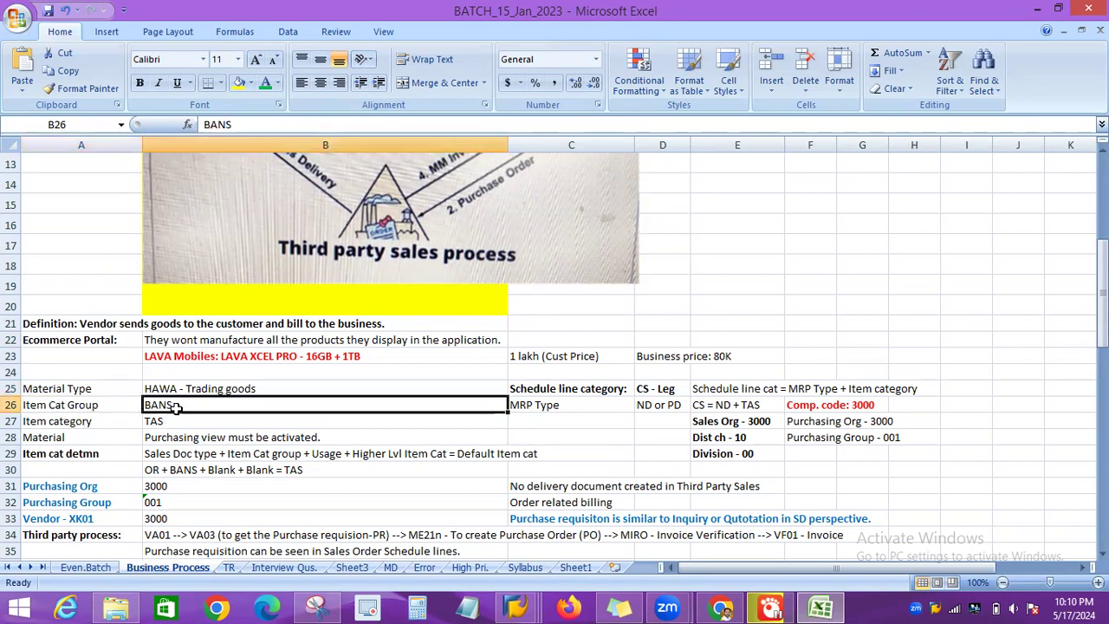
click(108, 406)
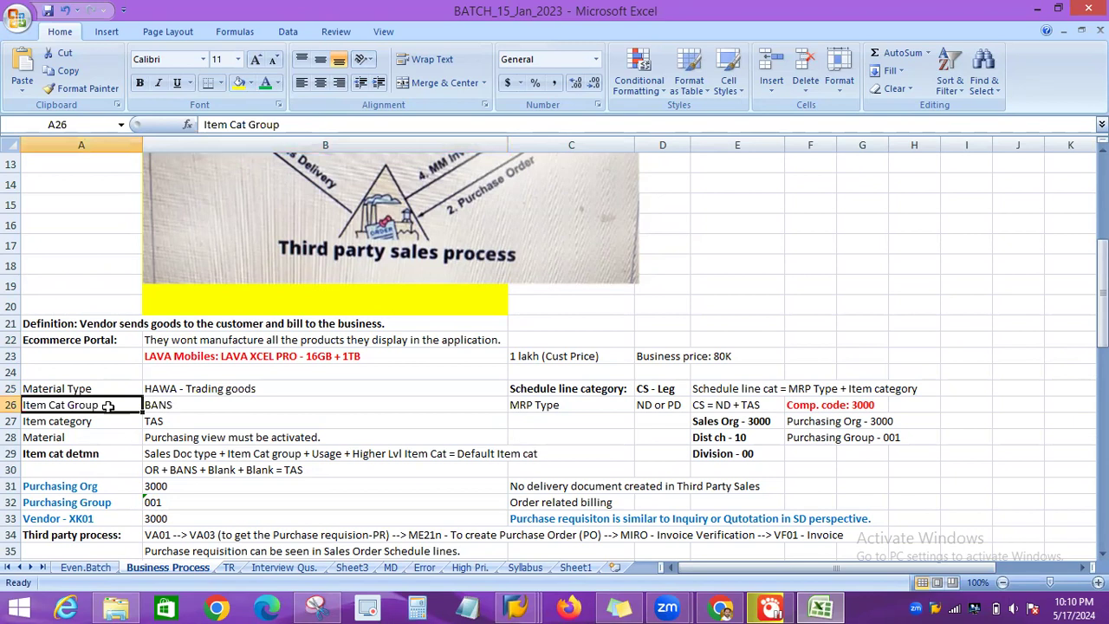
click(171, 405)
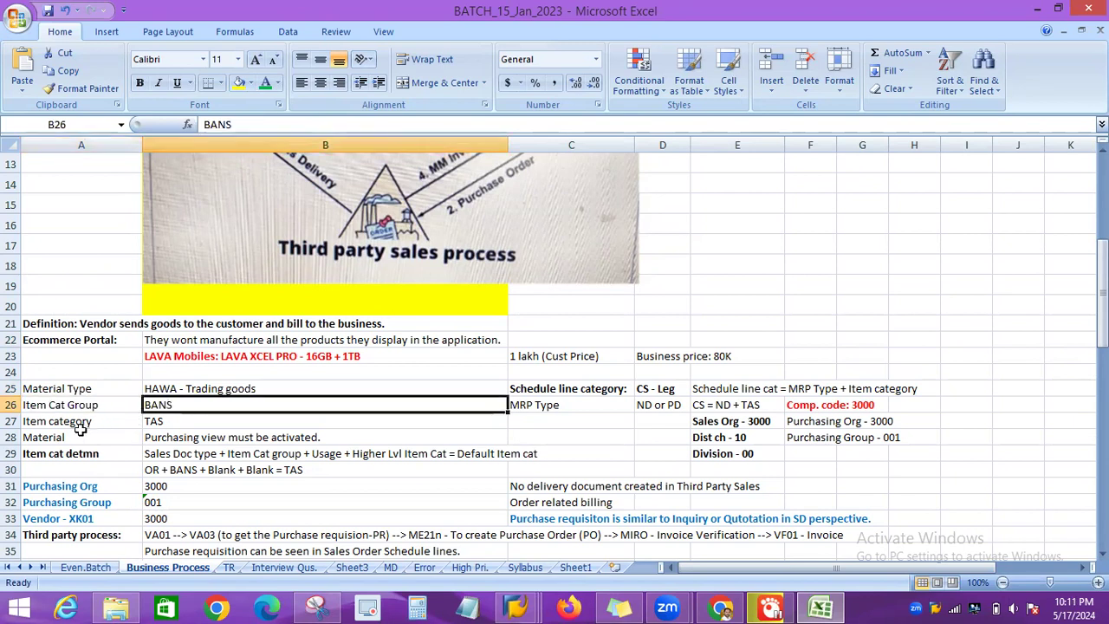
click(121, 432)
click(98, 423)
click(154, 423)
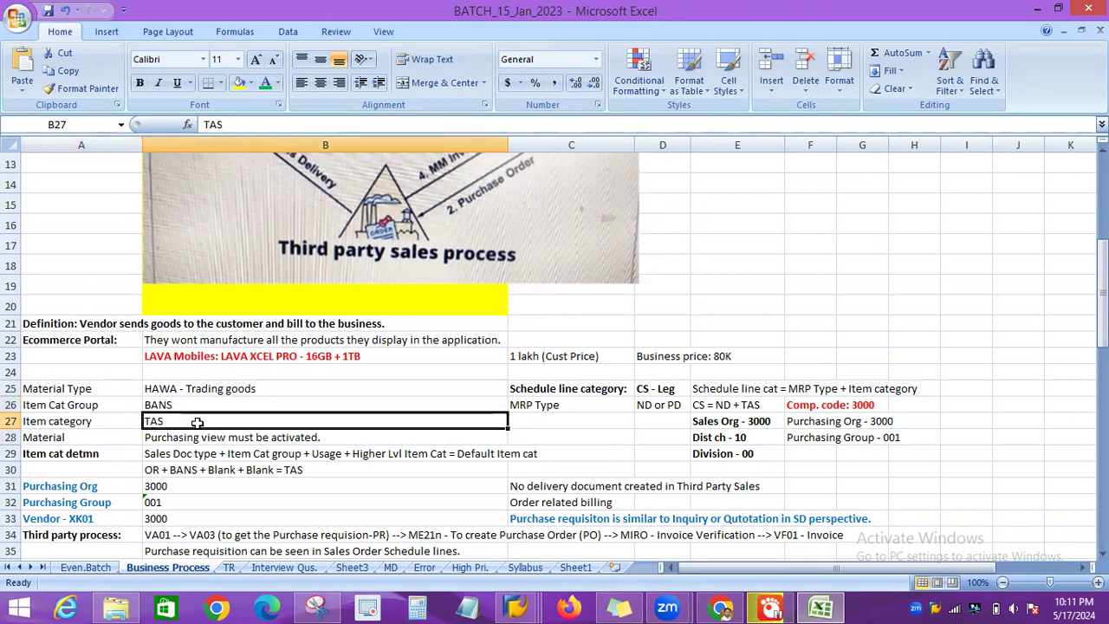
click(66, 438)
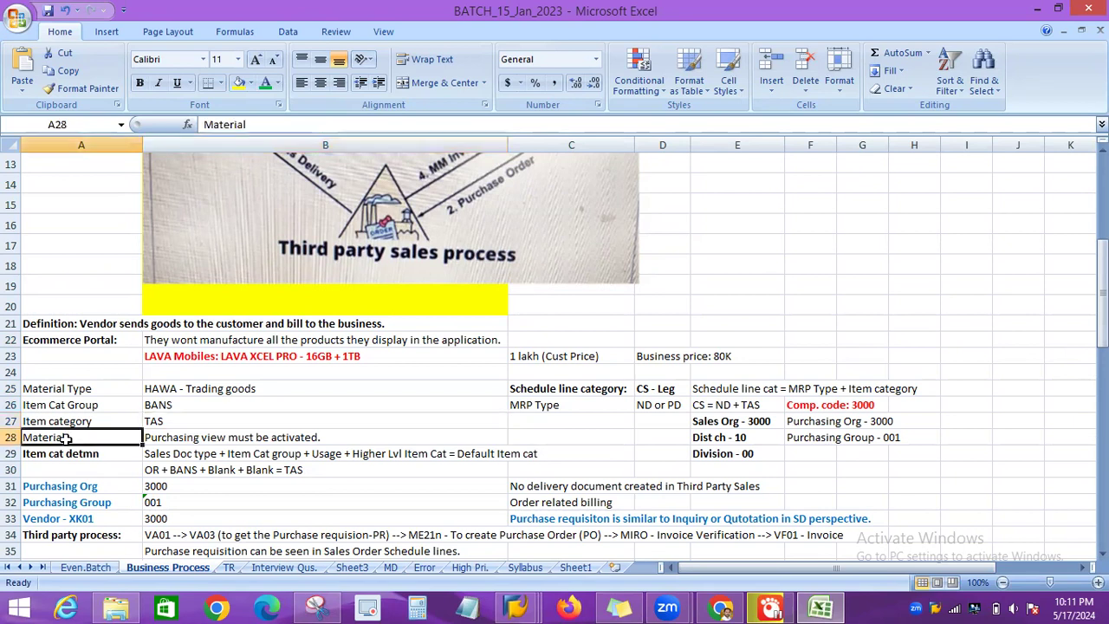
click(214, 441)
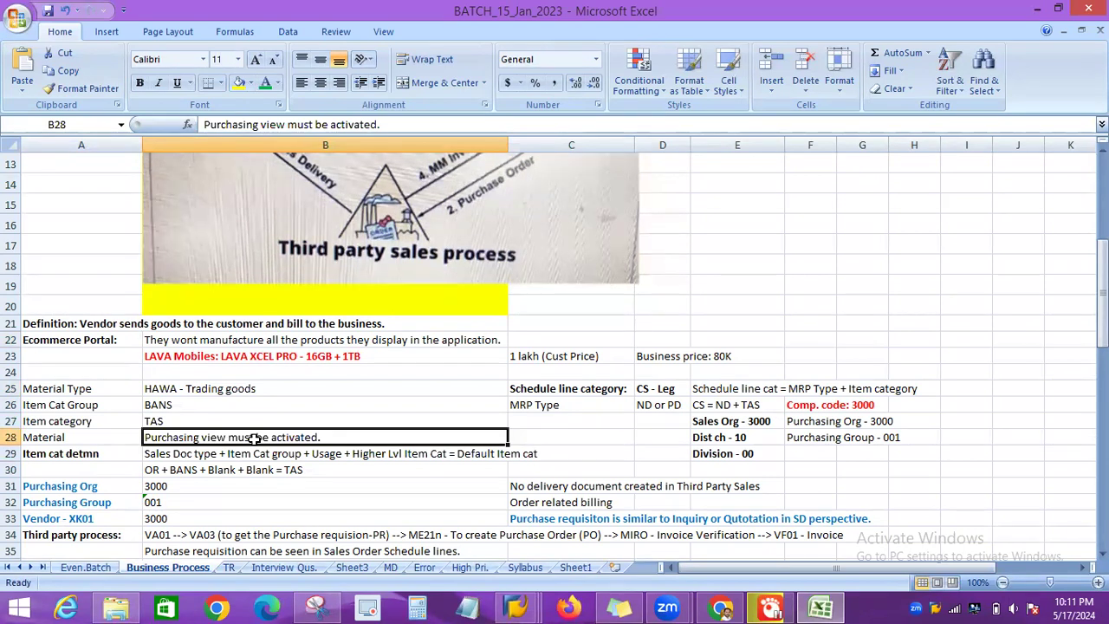
Examine how the item category group and item category relate, along with the schedule line category entry.
click(61, 412)
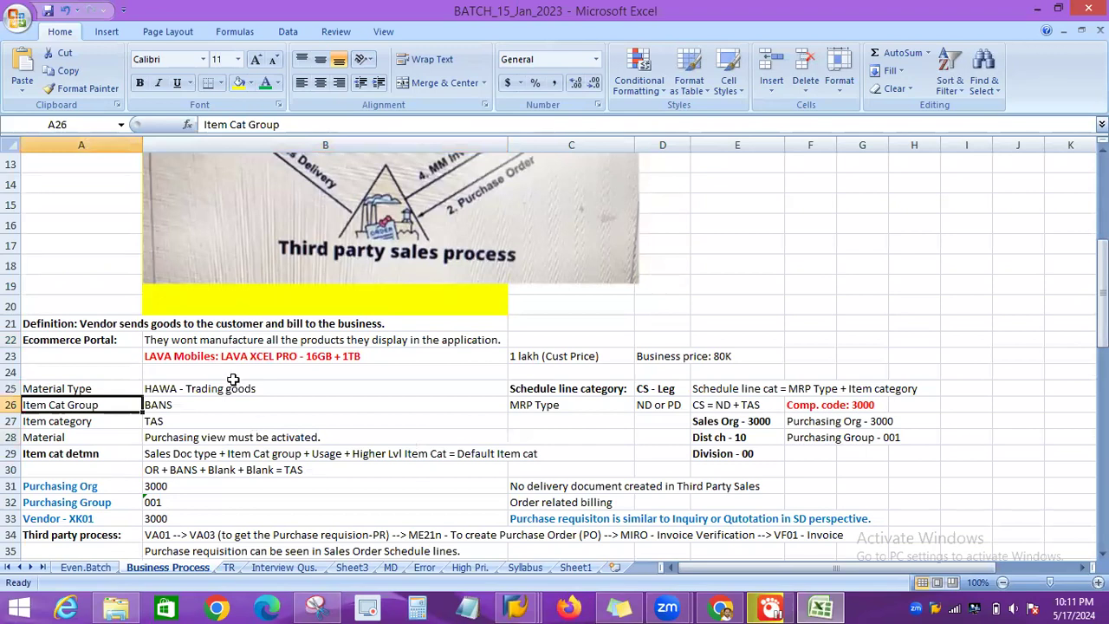
click(151, 409)
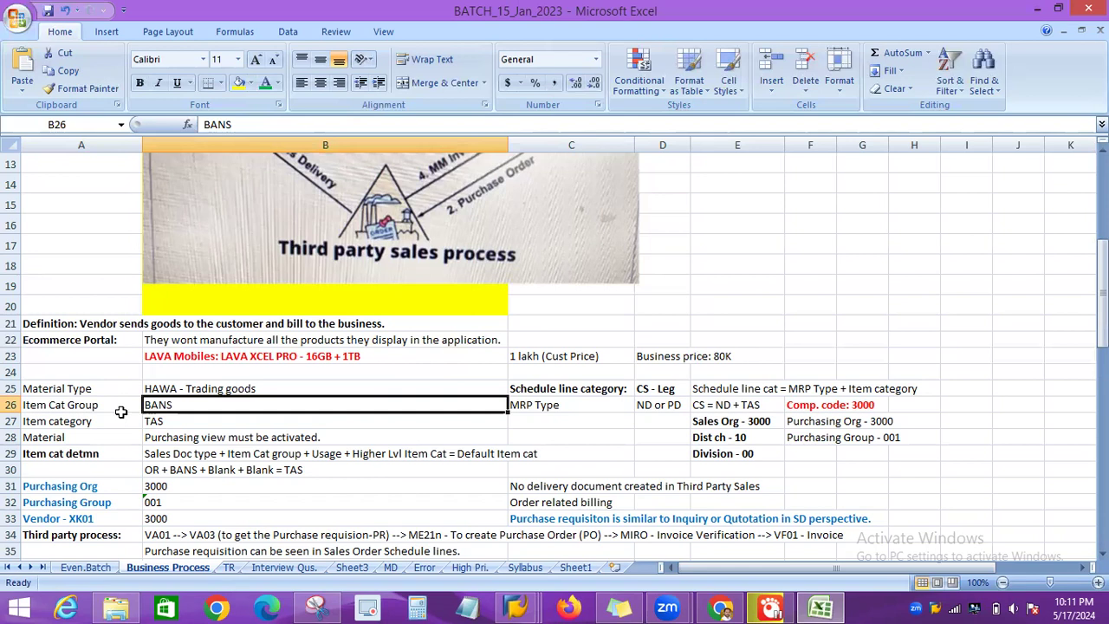
click(62, 409)
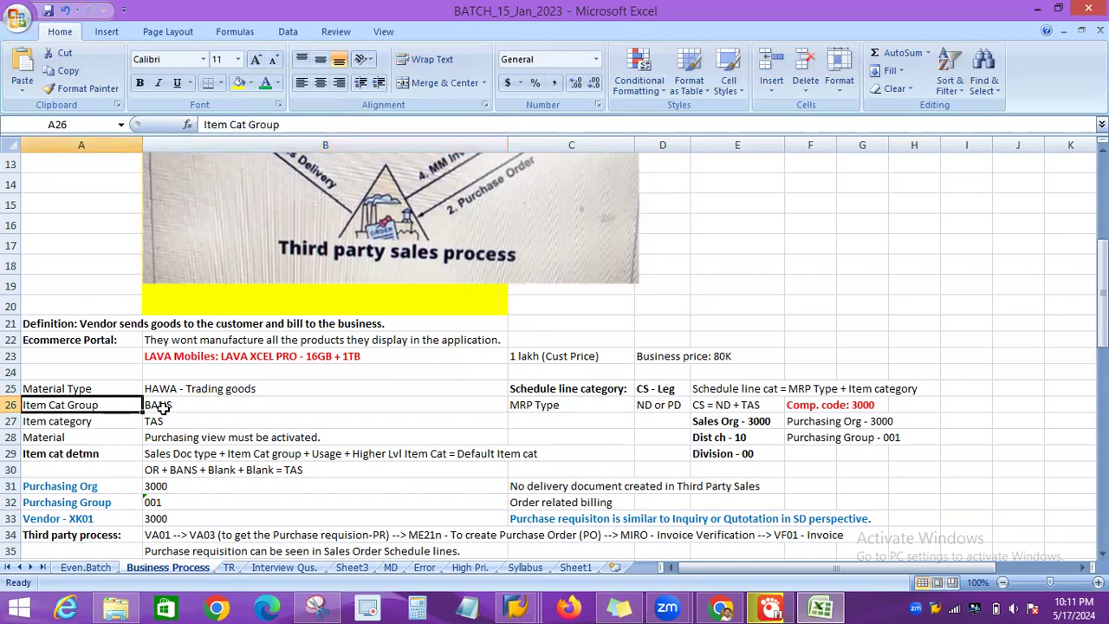
click(161, 407)
click(67, 417)
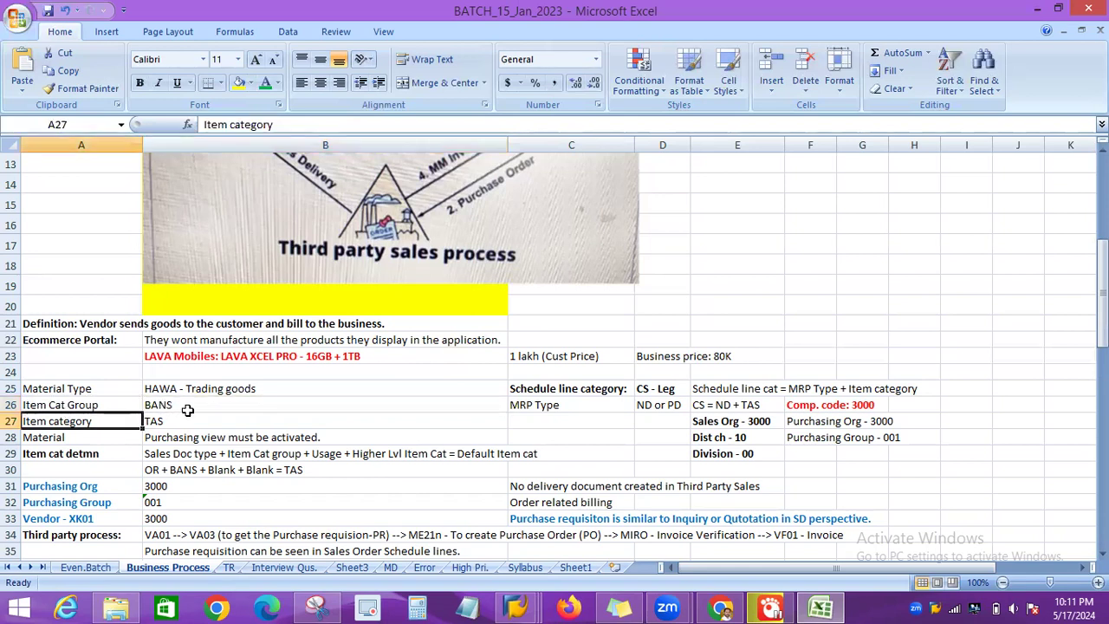
click(185, 405)
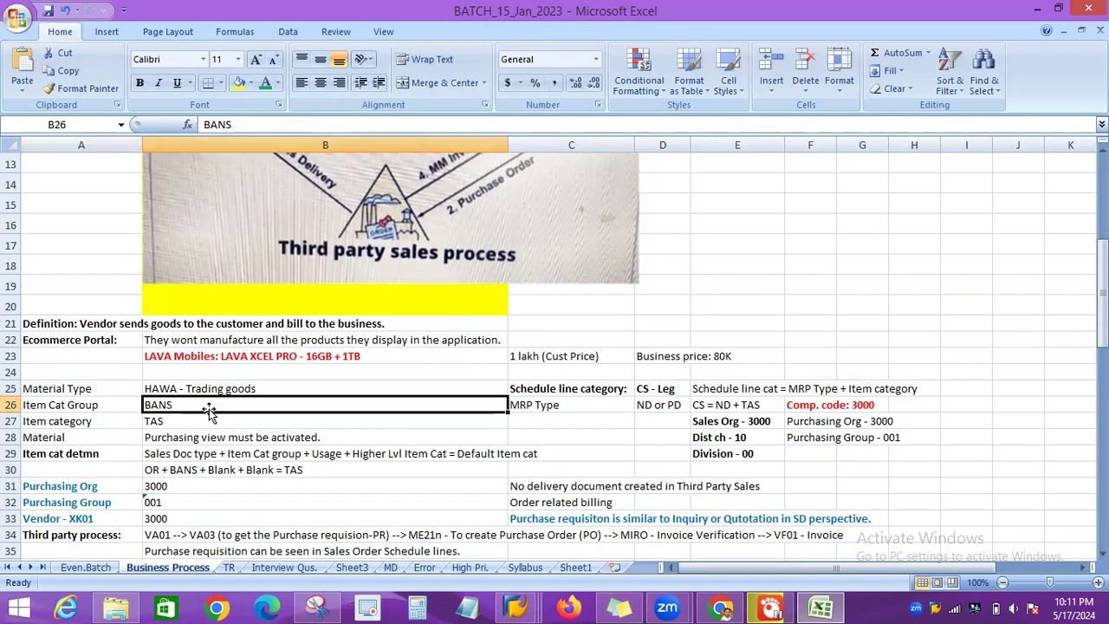
scroll(240, 418, down, 1)
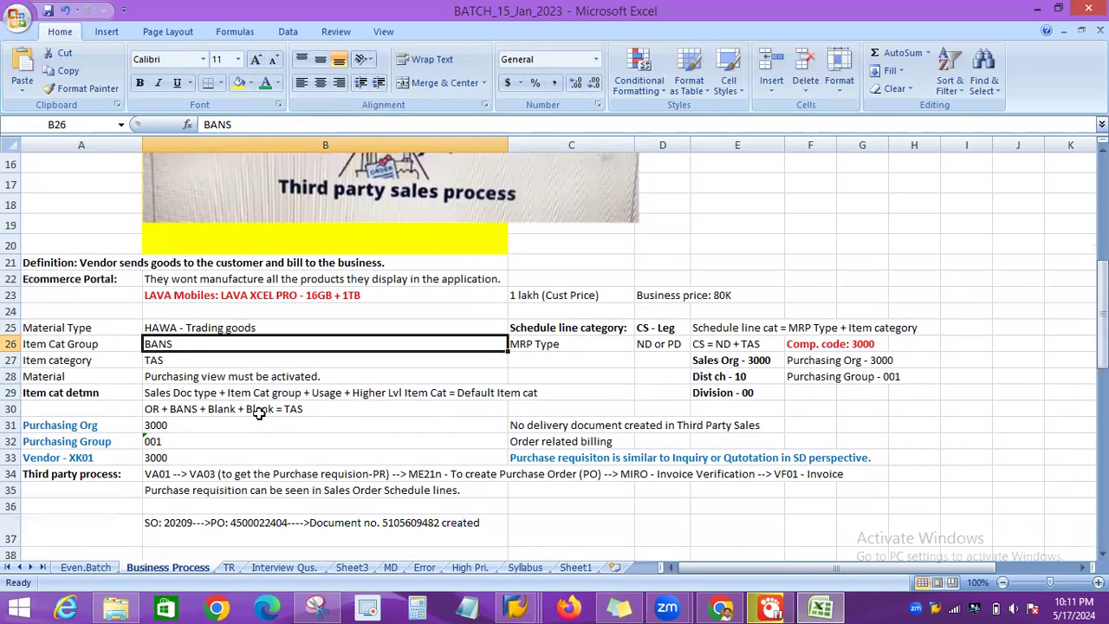
click(560, 330)
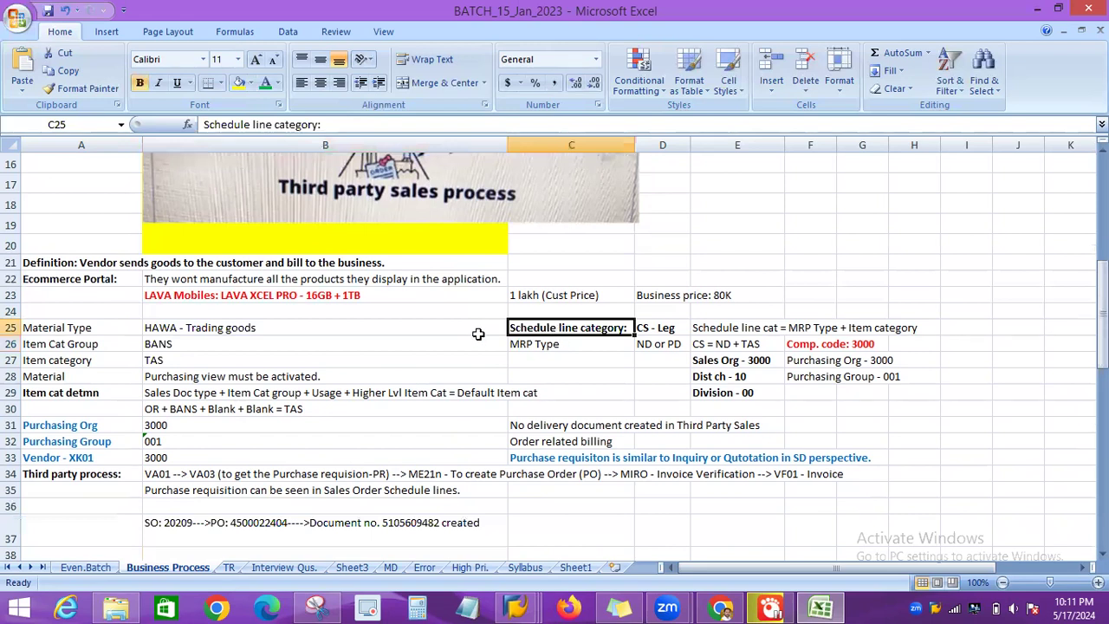
click(660, 329)
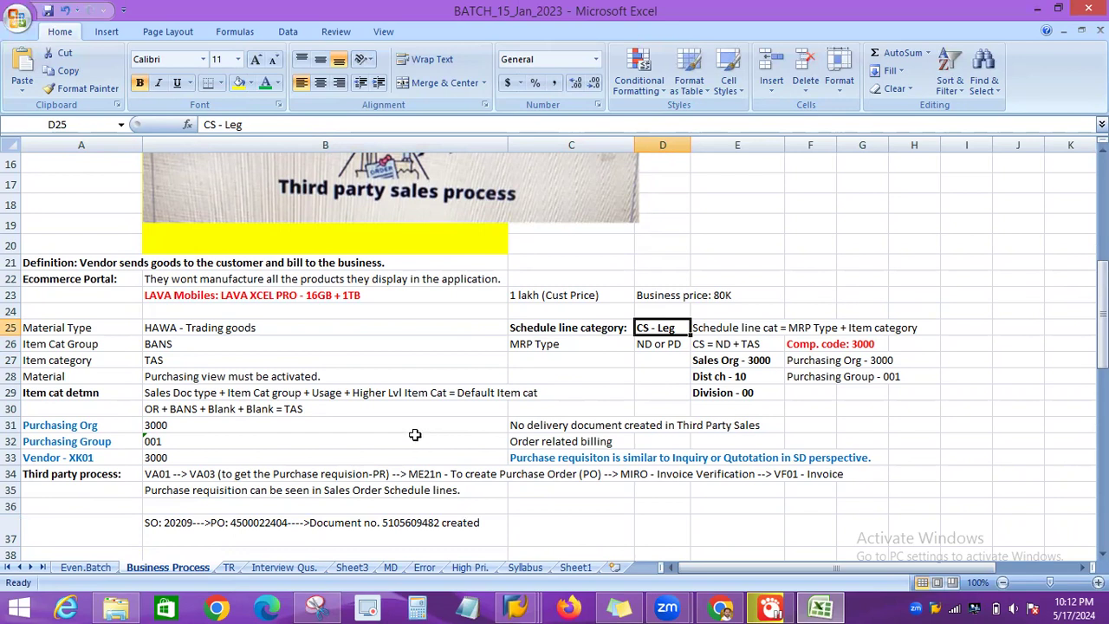
Examine the third-party sales process diagram at the start of the Business Process sheet.
scroll(399, 345, up, 2)
scroll(399, 345, up, 3)
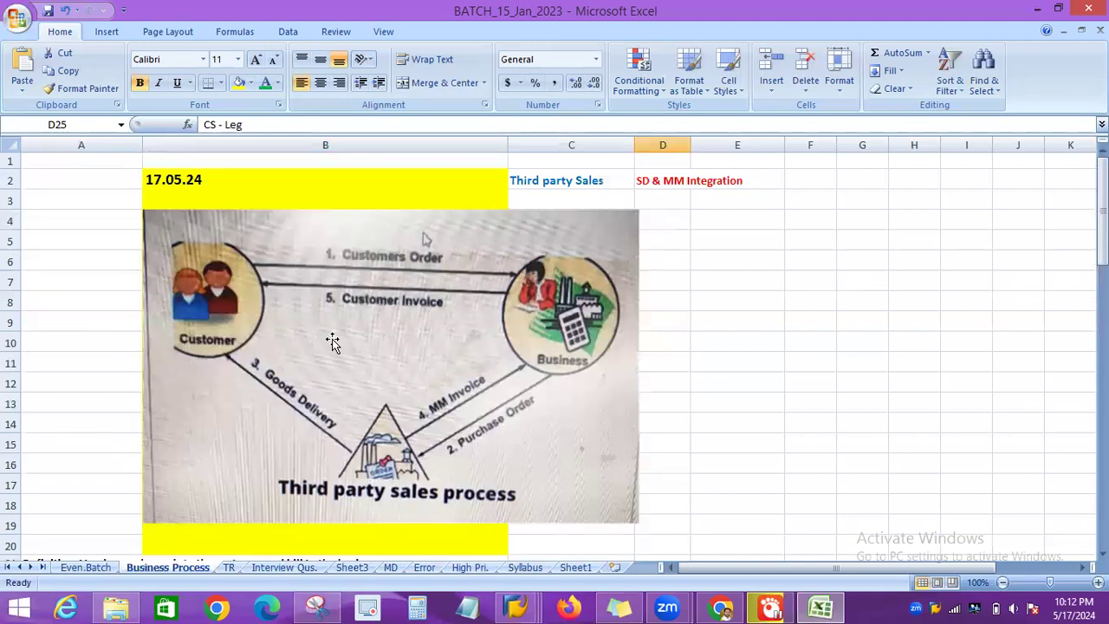
click(490, 7)
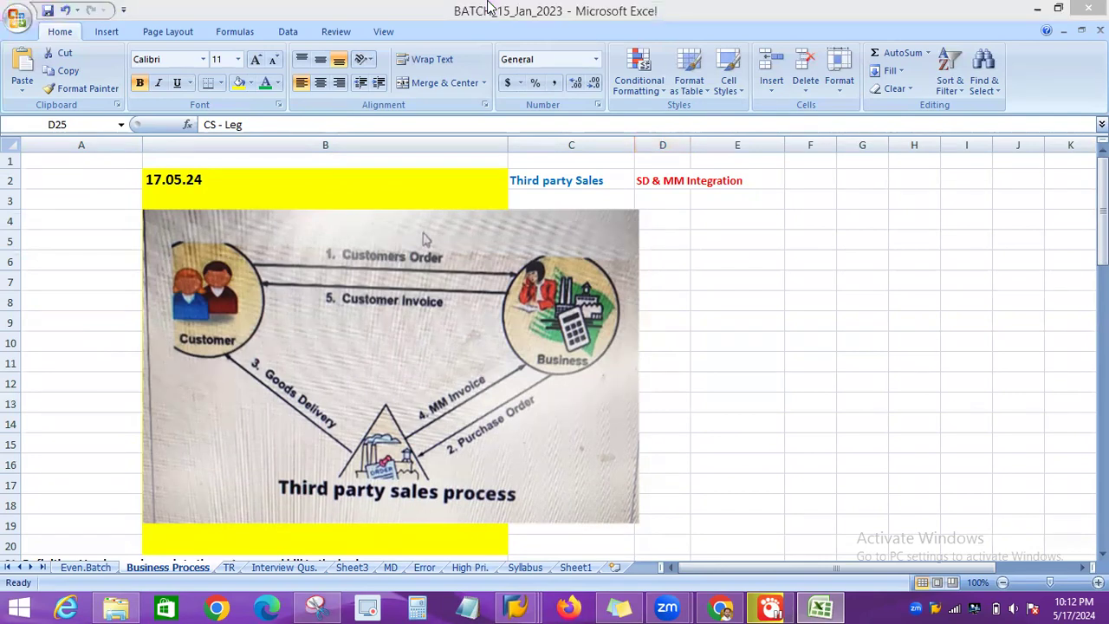
click(836, 297)
click(823, 280)
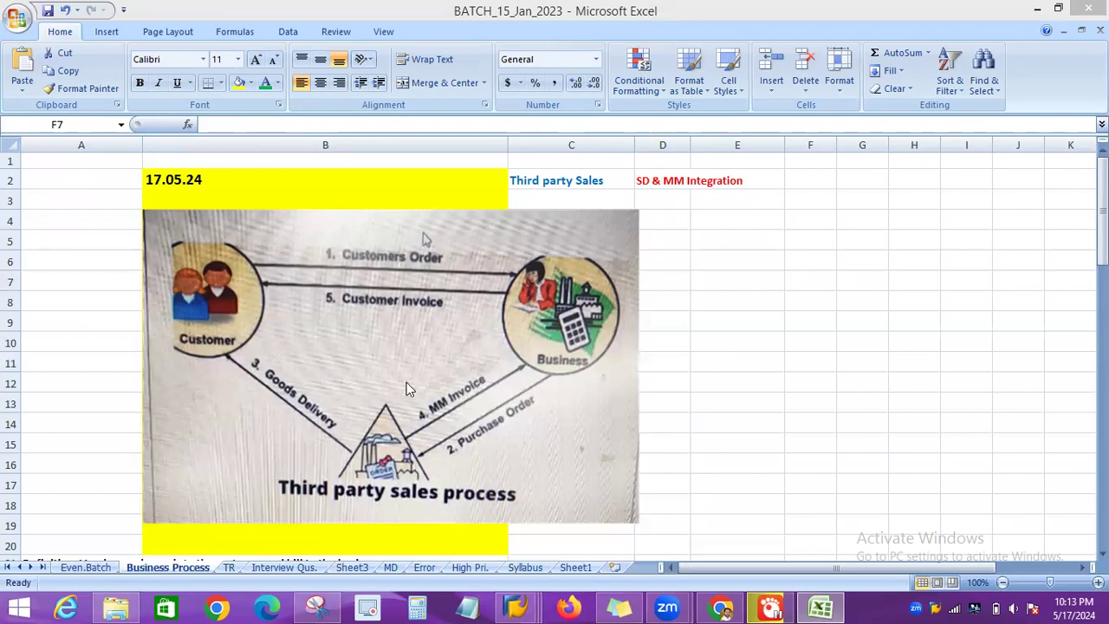
click(671, 363)
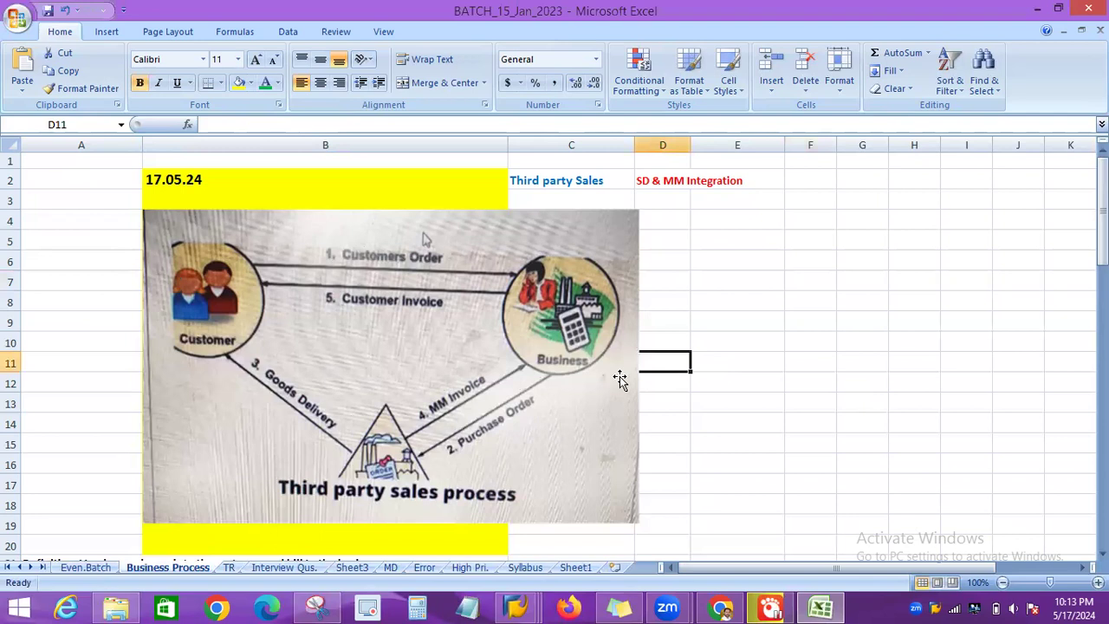
Recheck the item category group entry in the third-party sales settings below the diagram.
scroll(520, 383, down, 3)
scroll(512, 383, down, 1)
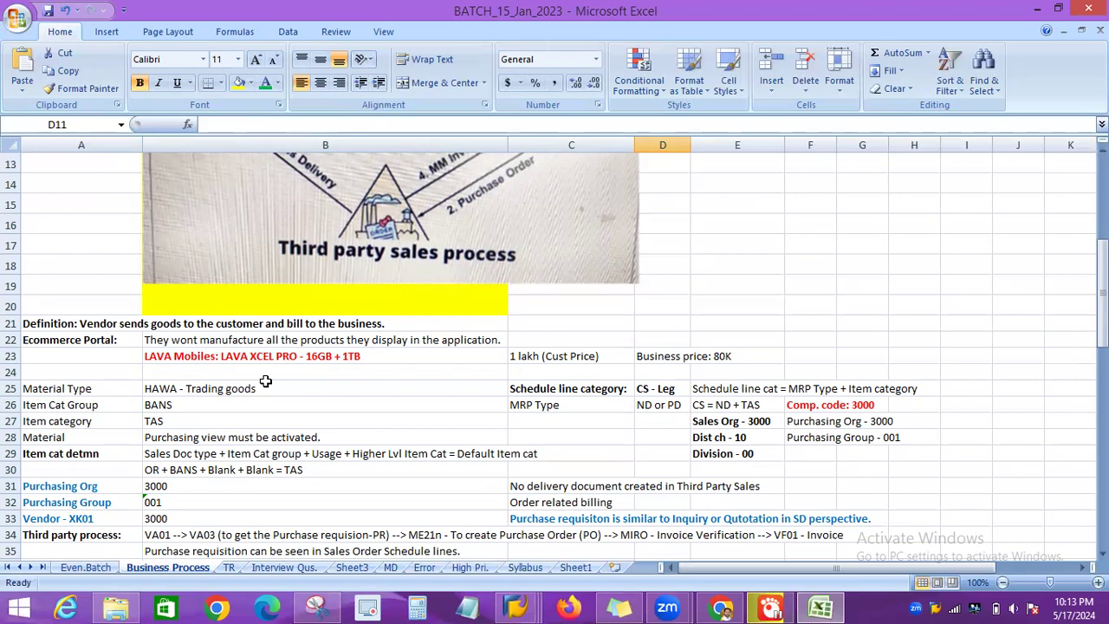
click(42, 404)
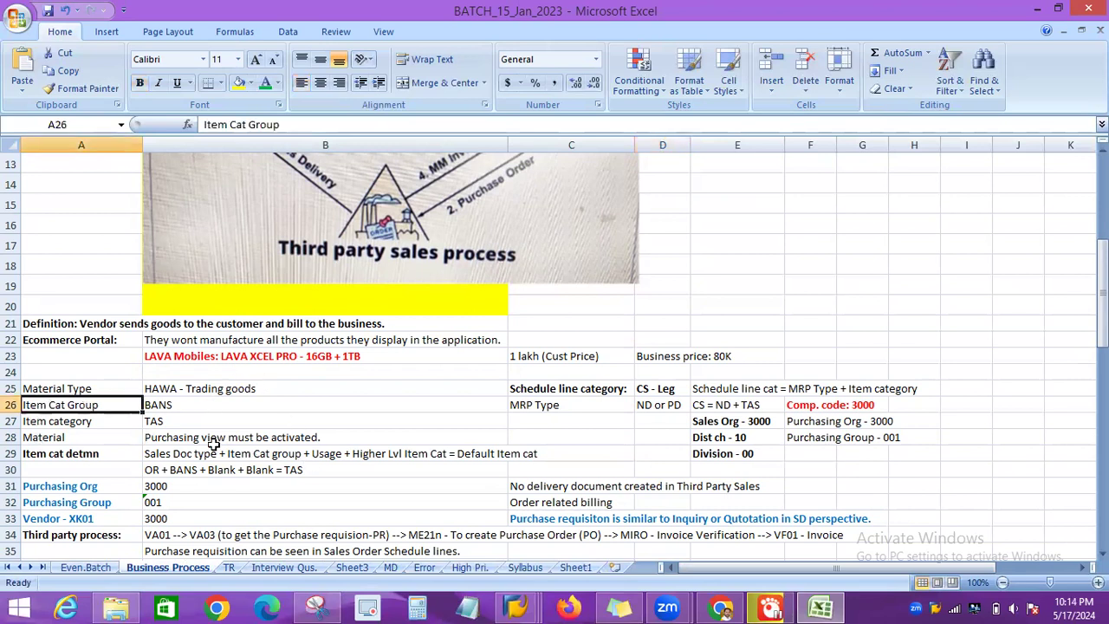
click(179, 404)
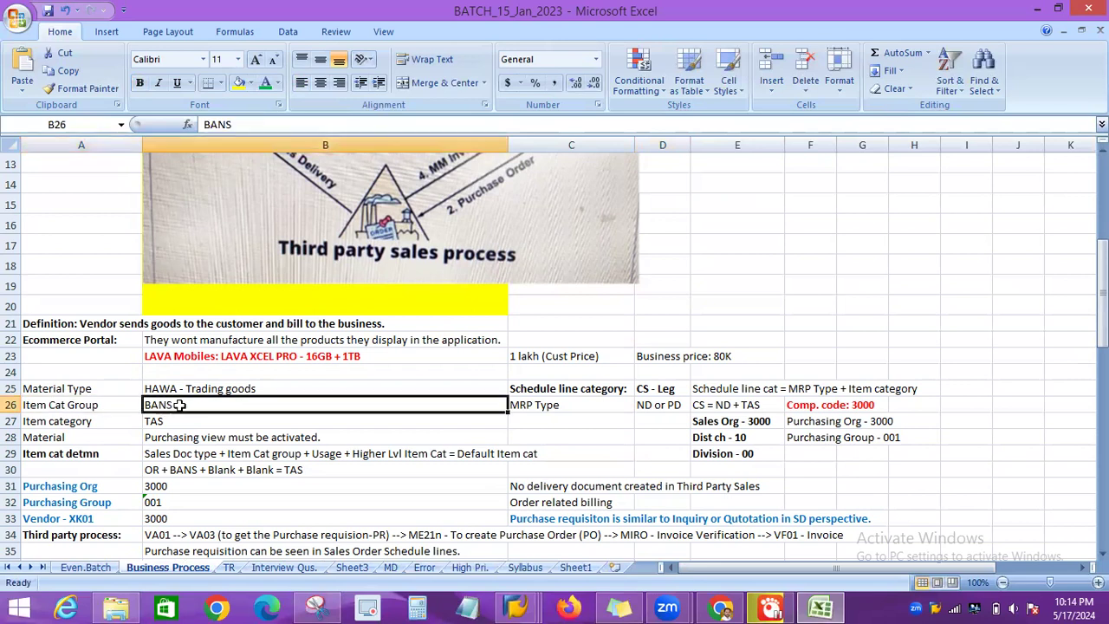
click(77, 408)
click(174, 405)
scroll(482, 430, down, 1)
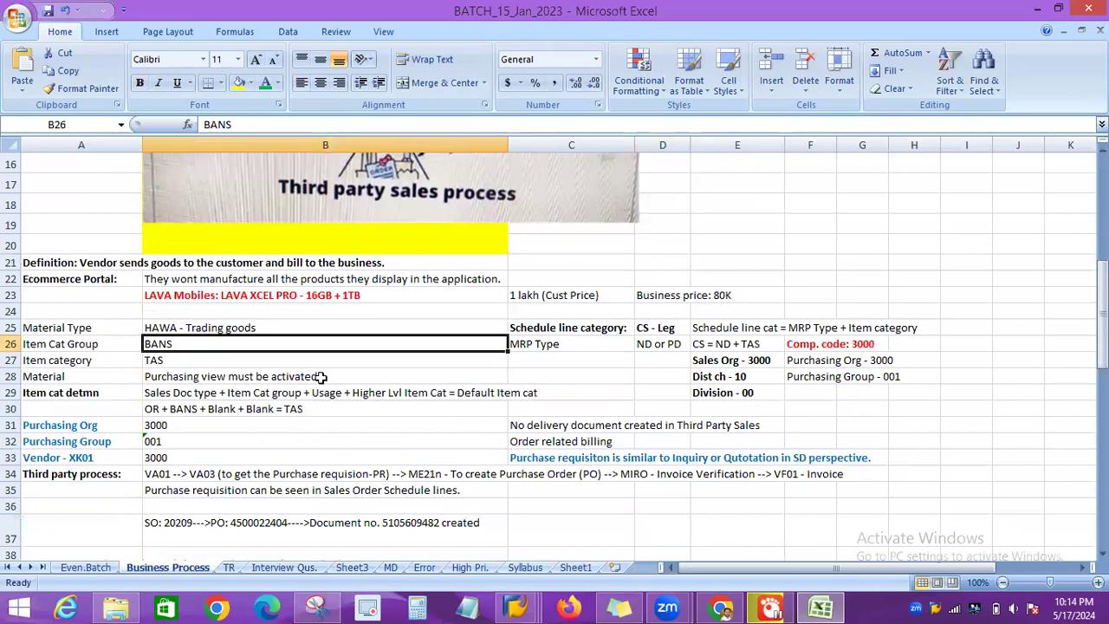
scroll(125, 428, down, 3)
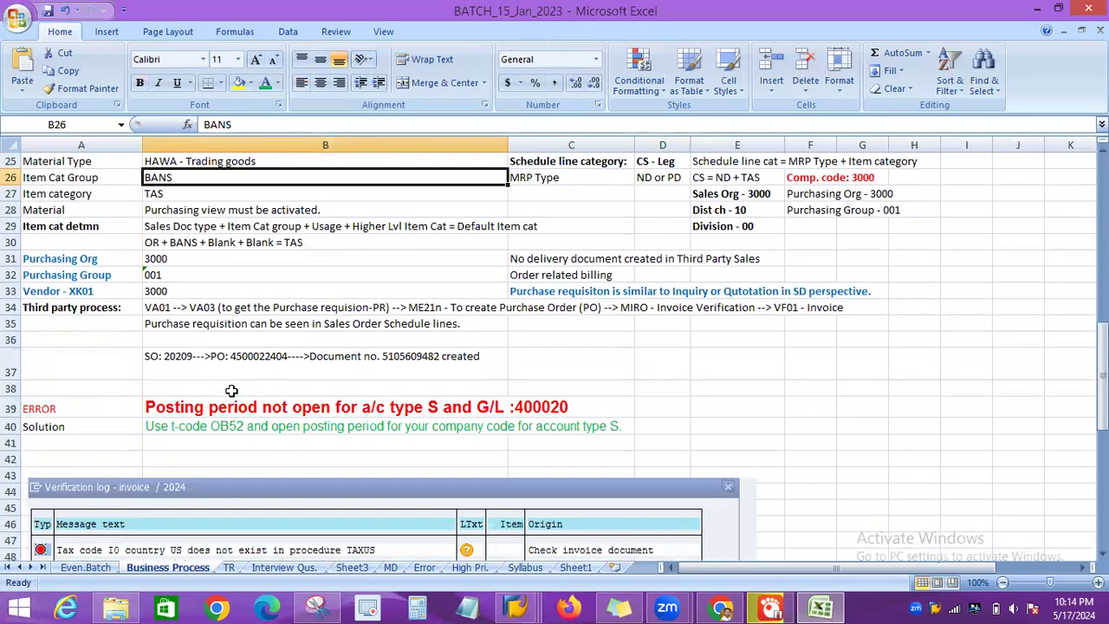
Examine the third-party process transaction sequence in cell B34, from VA01 through VA03, ME21n and MIRO to VF01.
click(84, 308)
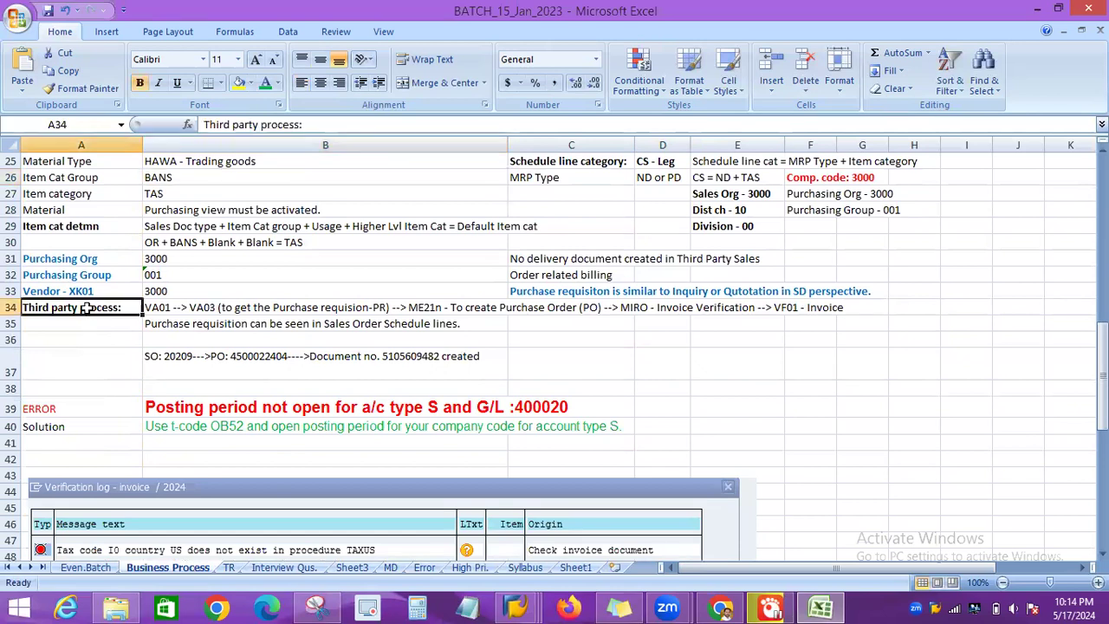
click(227, 308)
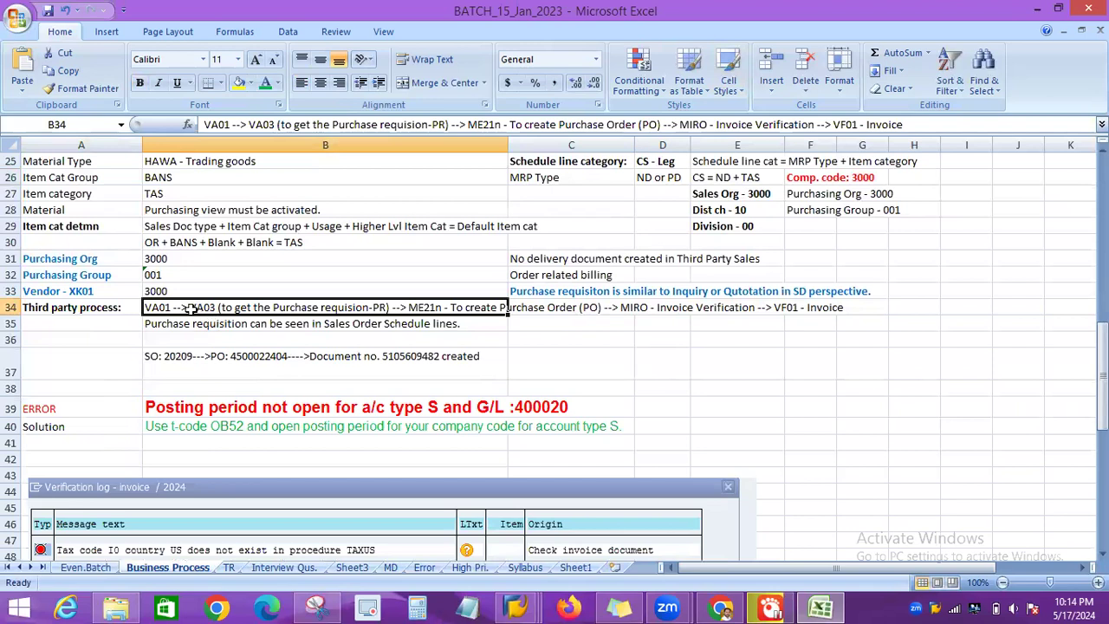
double_click(180, 307)
drag(174, 308, 135, 315)
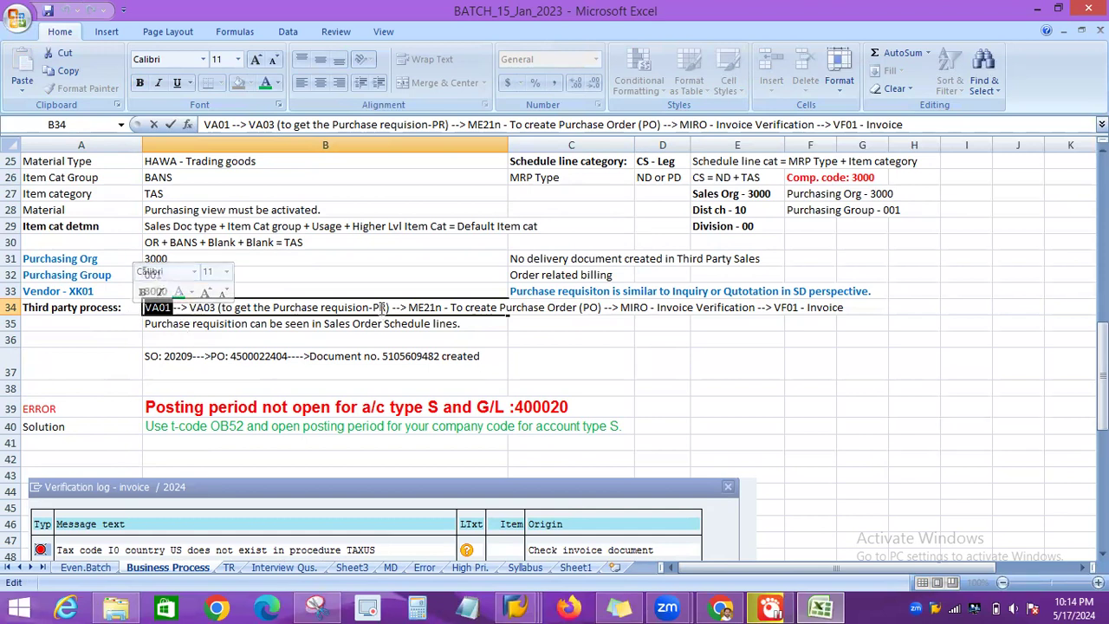
drag(386, 309, 227, 310)
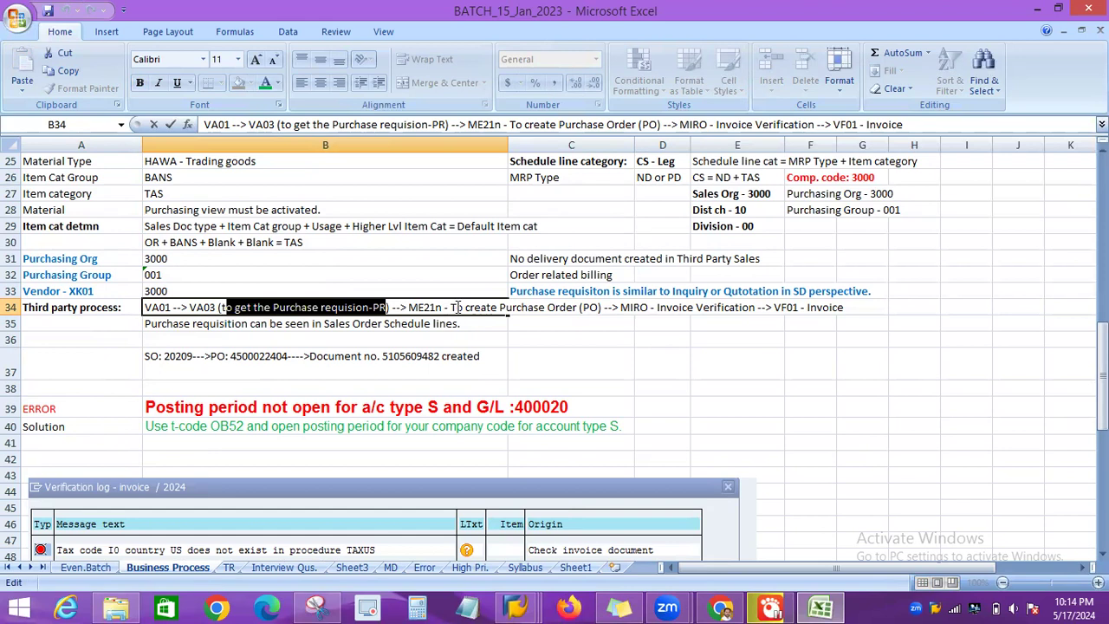
drag(451, 308, 596, 316)
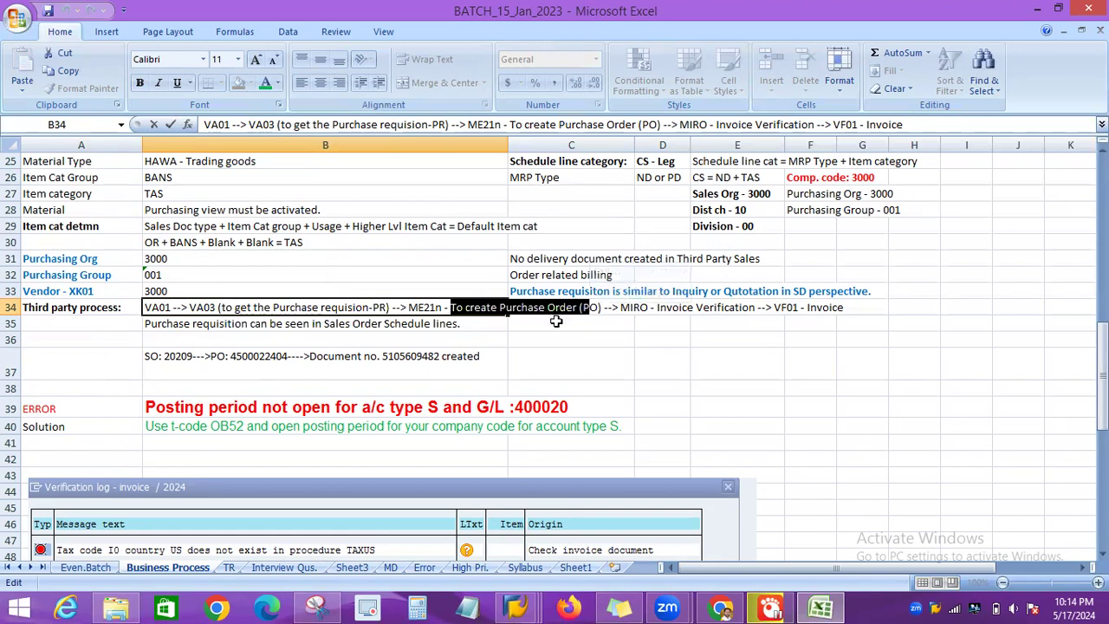
drag(659, 308, 726, 315)
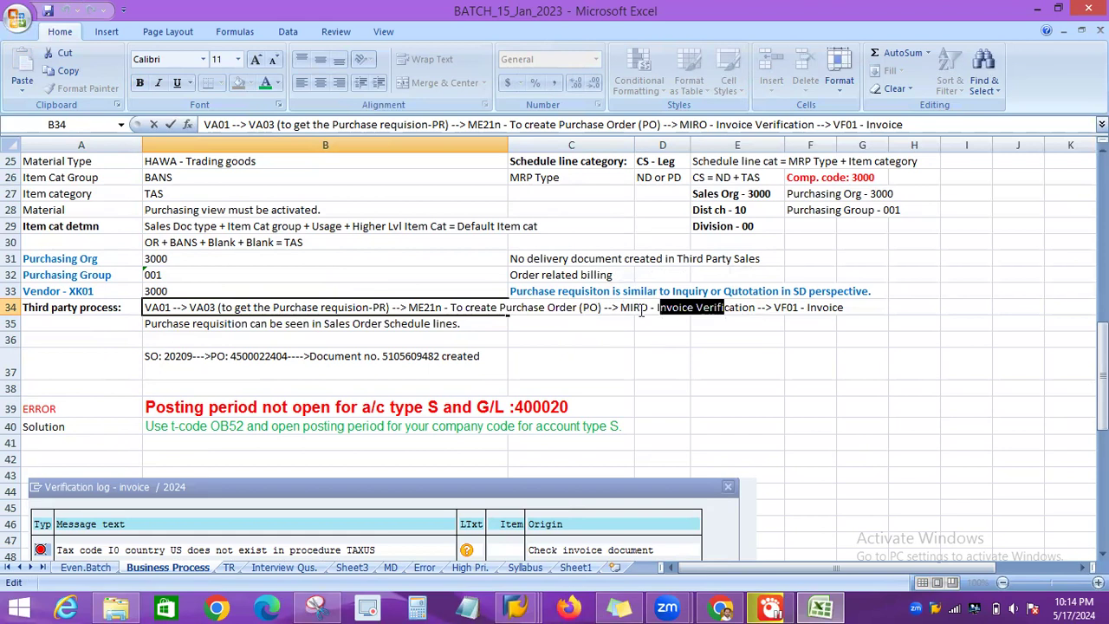
click(782, 308)
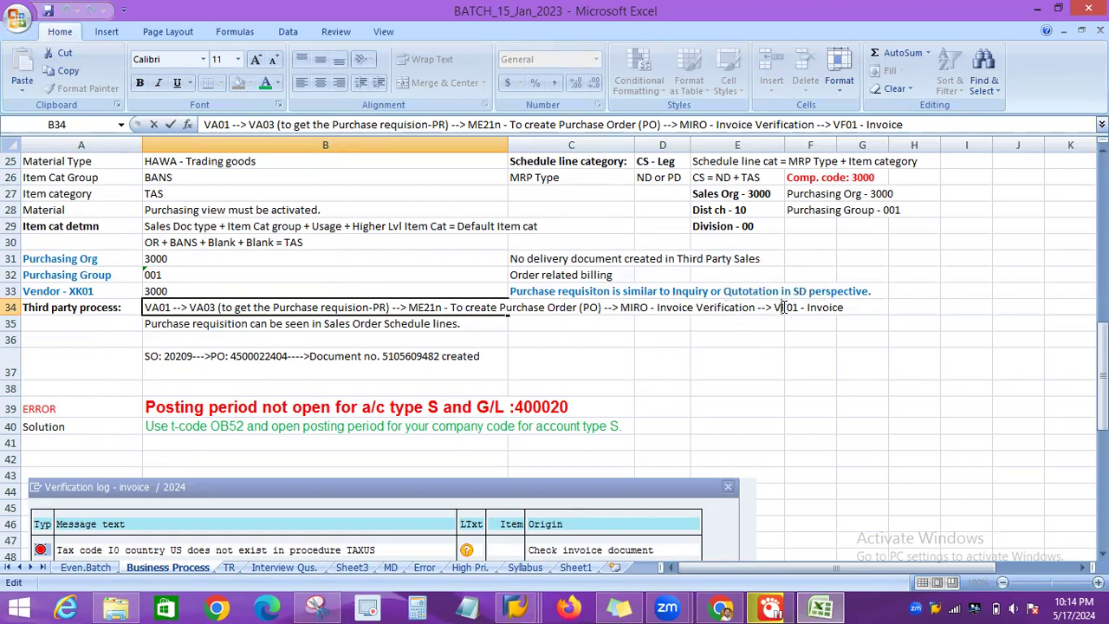
scroll(253, 311, down, 1)
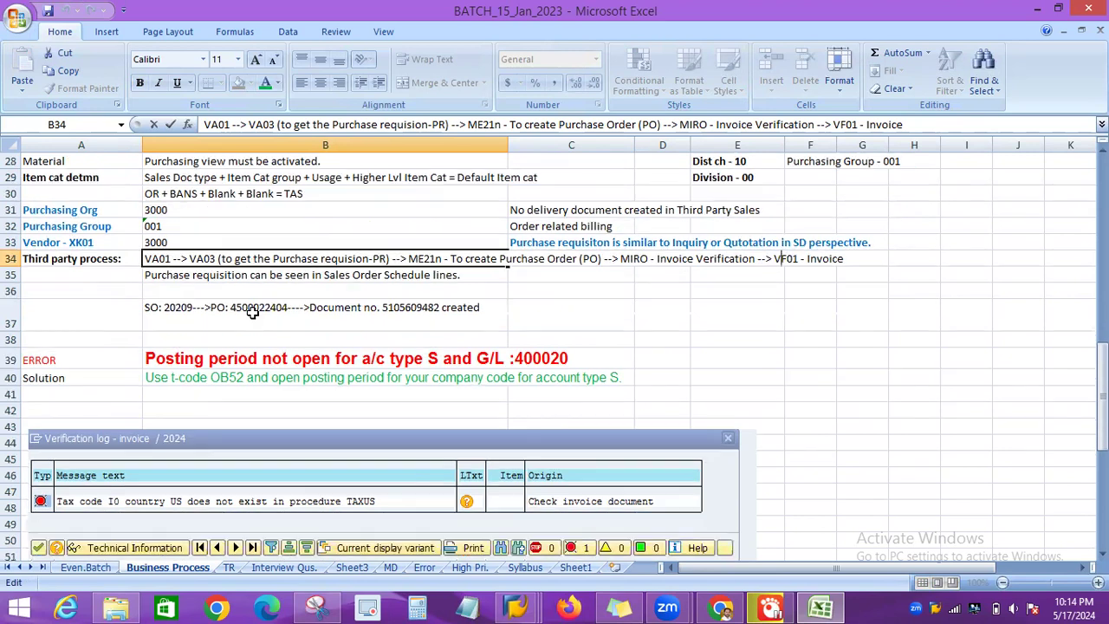
Switch to SAP and start a sales order with transaction VA01, using order type OR.
scroll(395, 356, up, 3)
scroll(395, 356, up, 6)
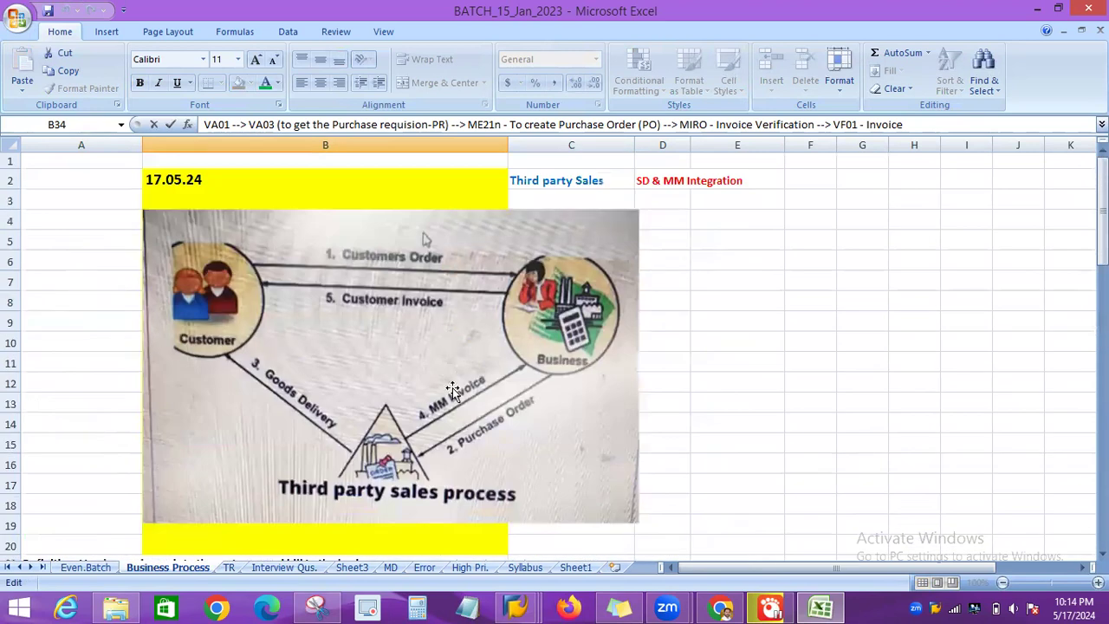
scroll(395, 356, down, 3)
mouse_move(530, 606)
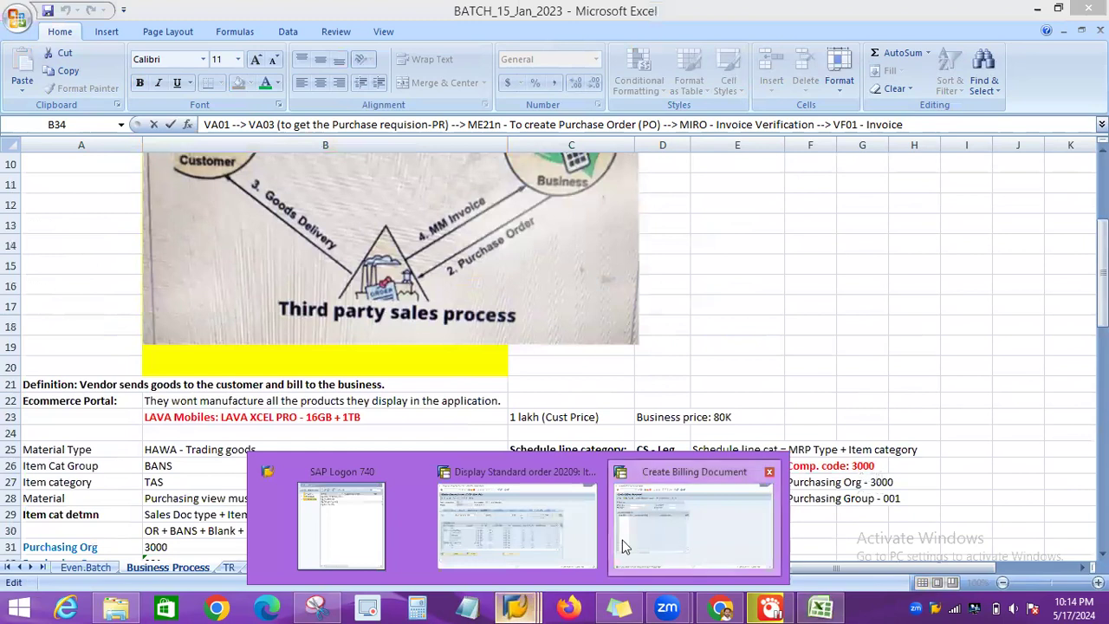
click(625, 544)
click(216, 43)
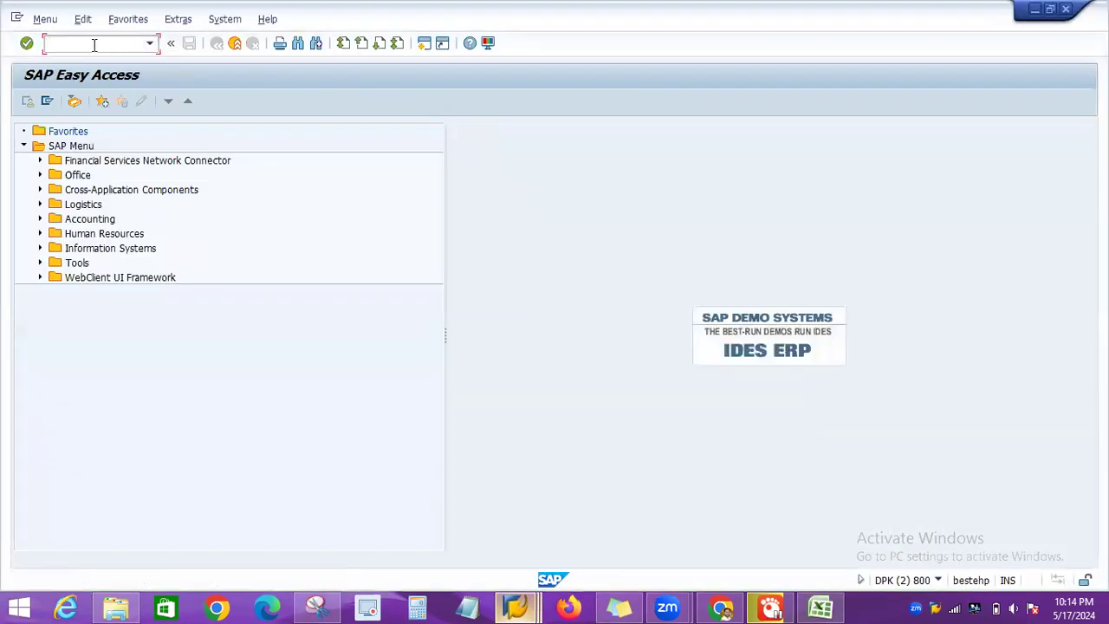
text(VA01)
key(Return)
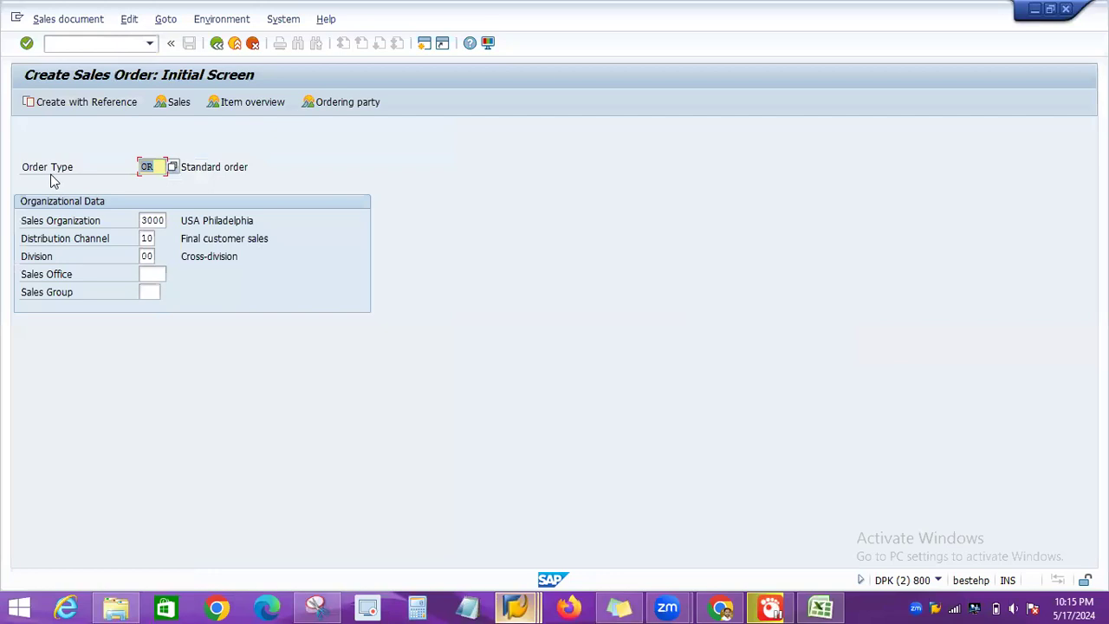
click(155, 168)
key(Return)
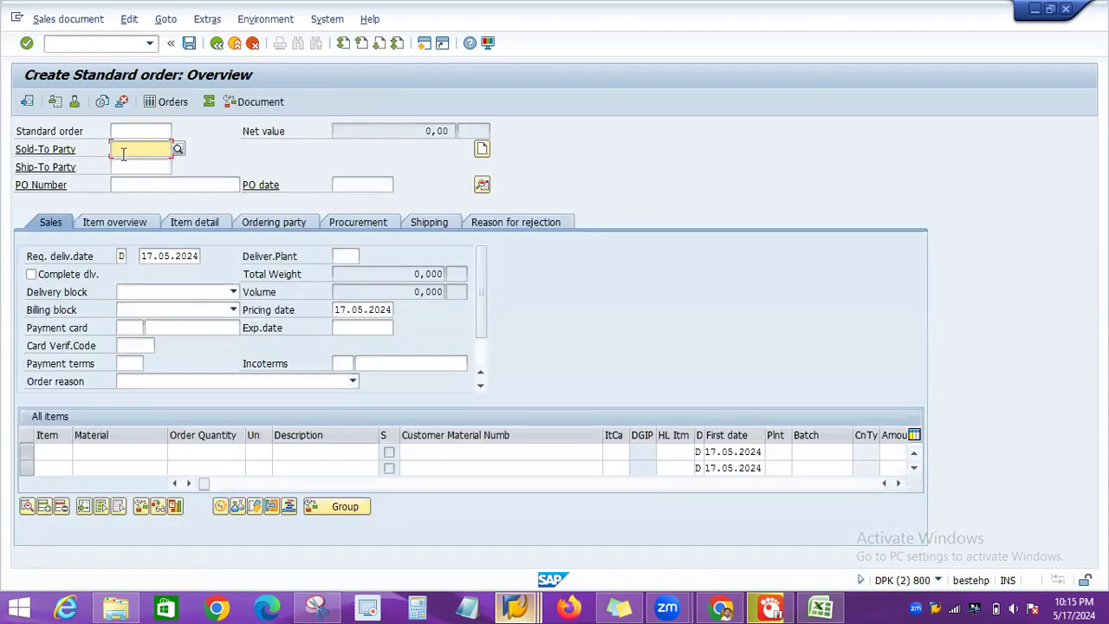
Enter the sold-to party's customer number and add material SD-1001 with an order quantity of 10.
text(3000)
click(142, 452)
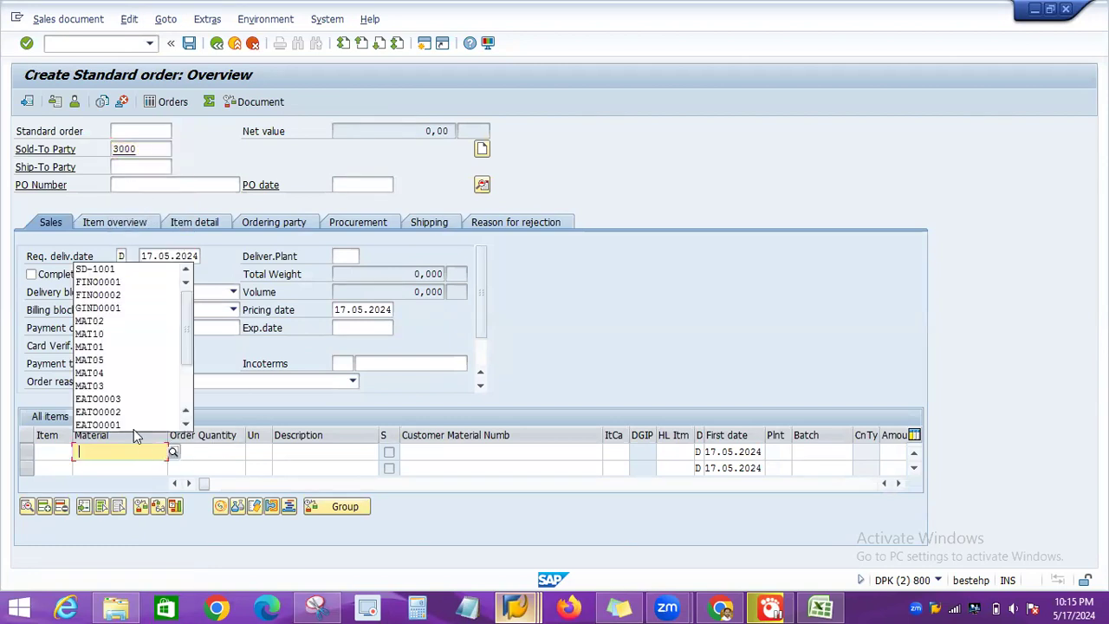
click(101, 269)
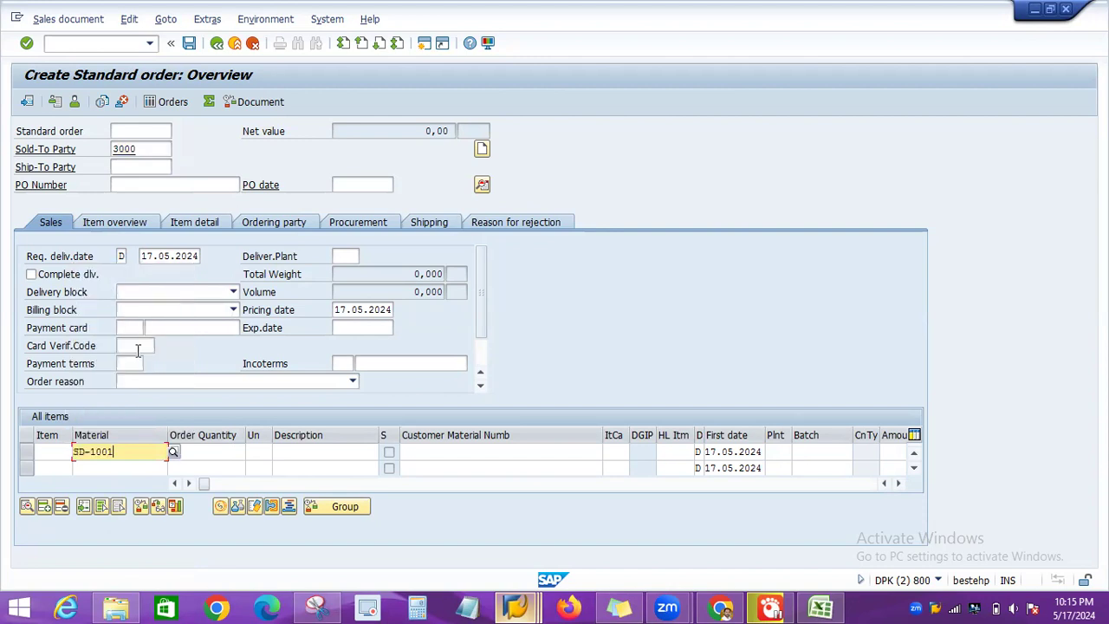
click(209, 451)
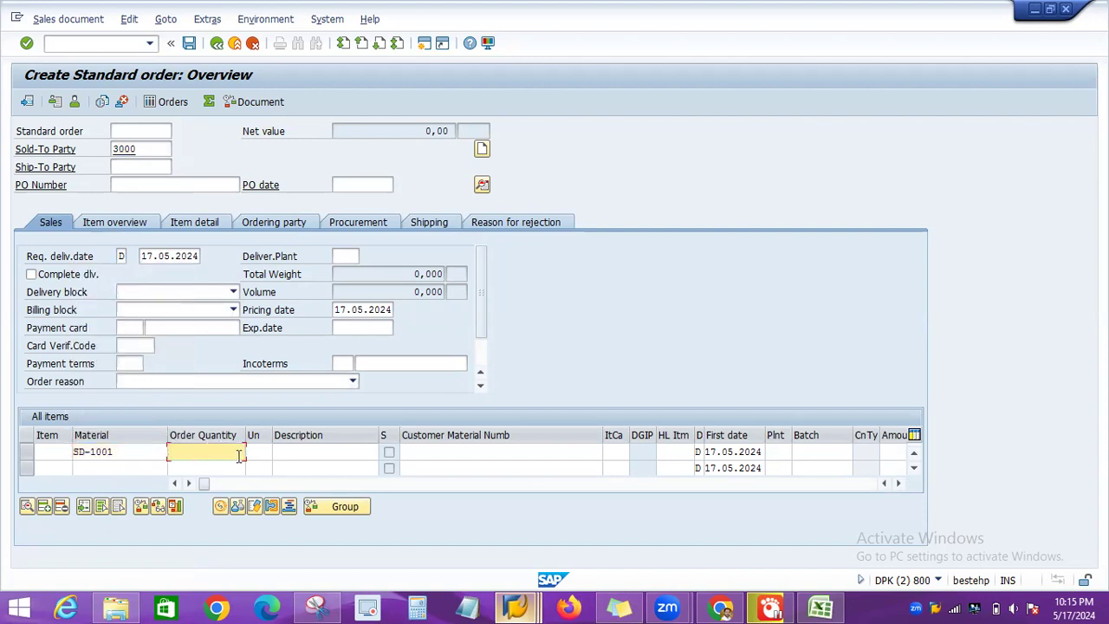
text(10)
key(Return)
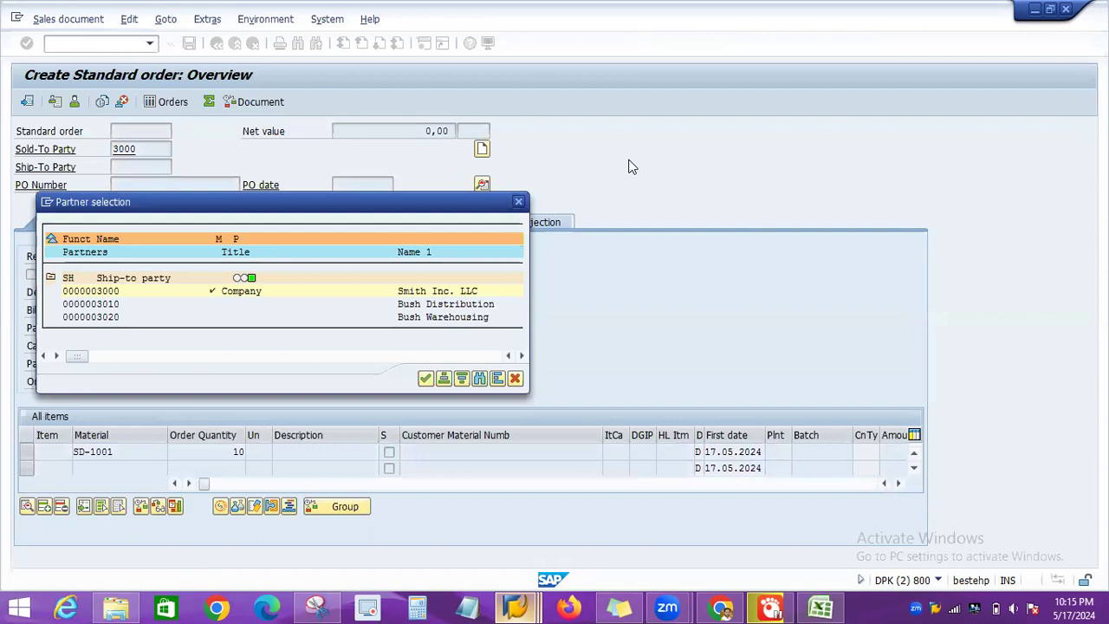
Choose Smith Inc. LLC as ship-to party and accept the delivery proposal for item 10.
key(Return)
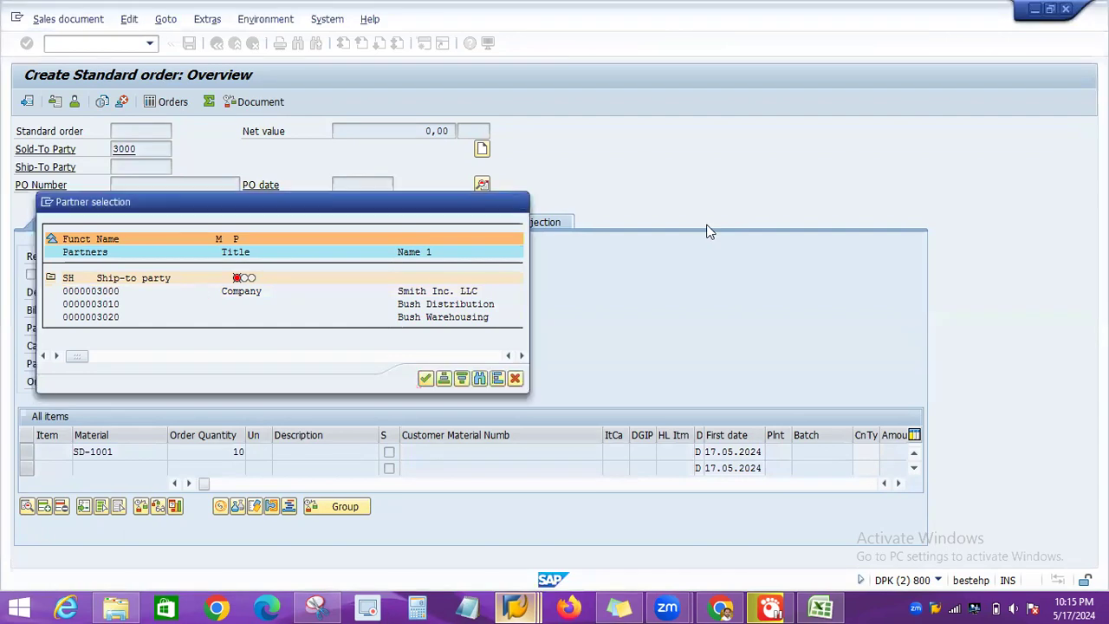
click(425, 377)
click(416, 262)
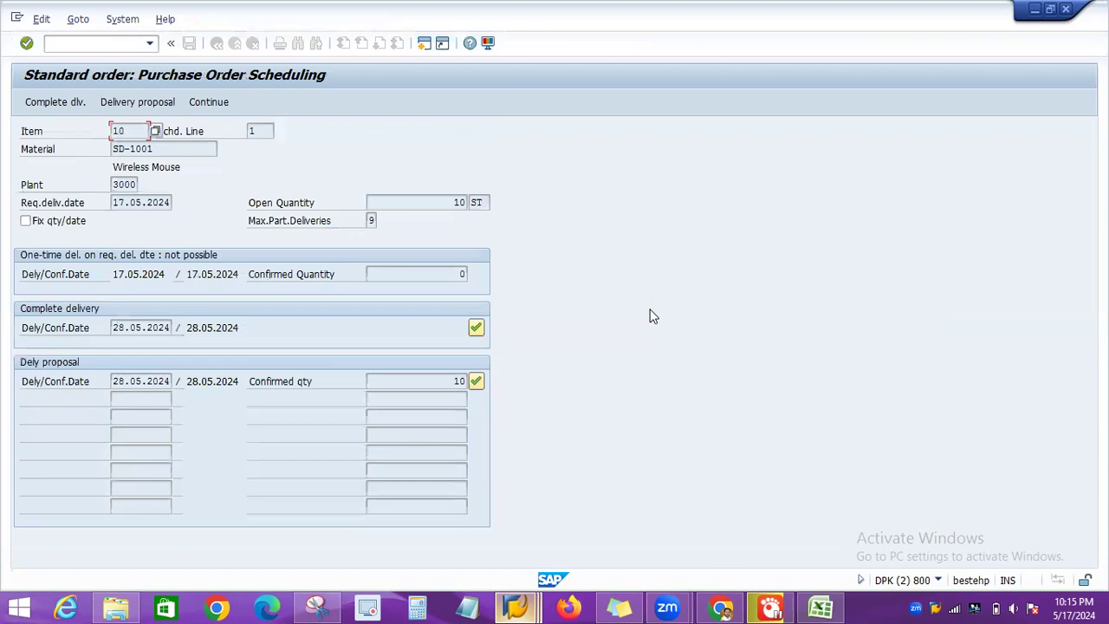
click(476, 383)
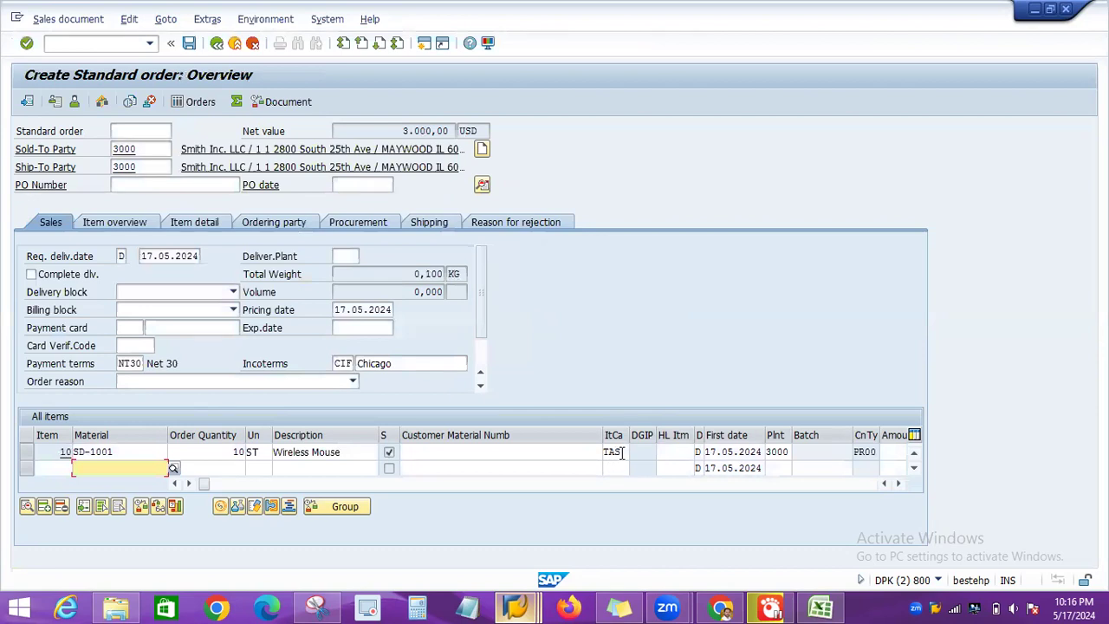
Check the order item's item category and open the item category assignment table with VOV4 in a new session.
click(623, 452)
drag(623, 452, 607, 451)
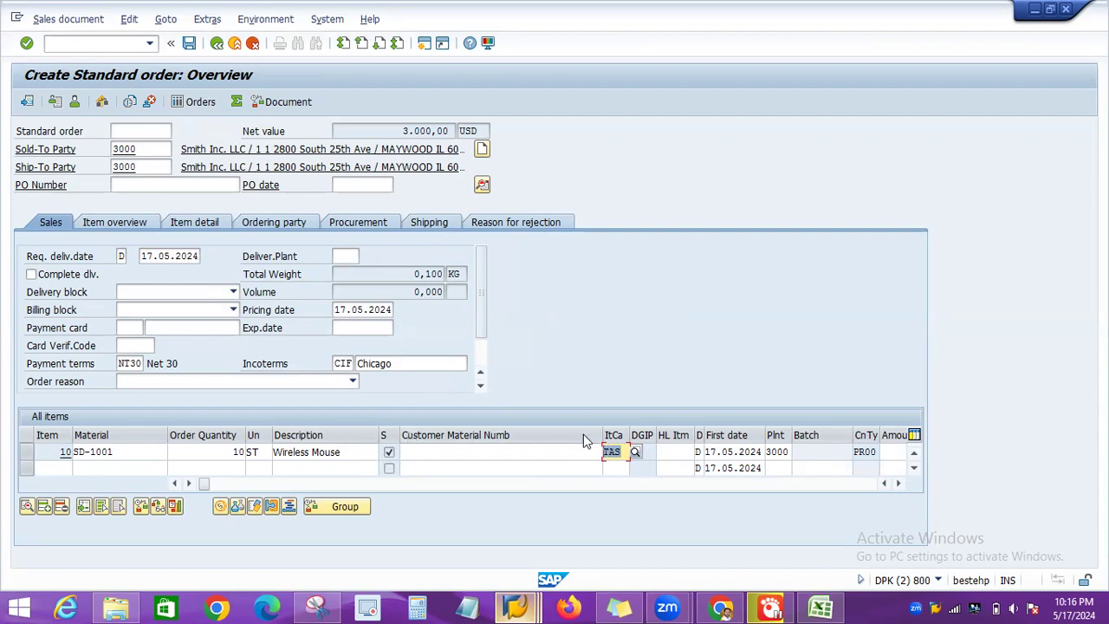
click(425, 43)
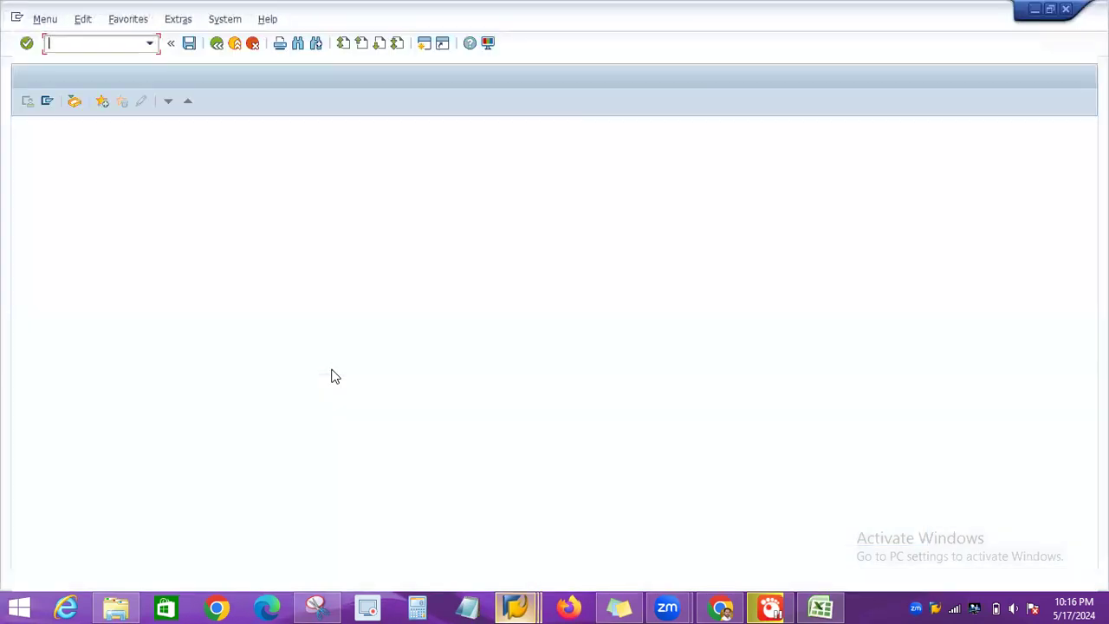
text(VOV4)
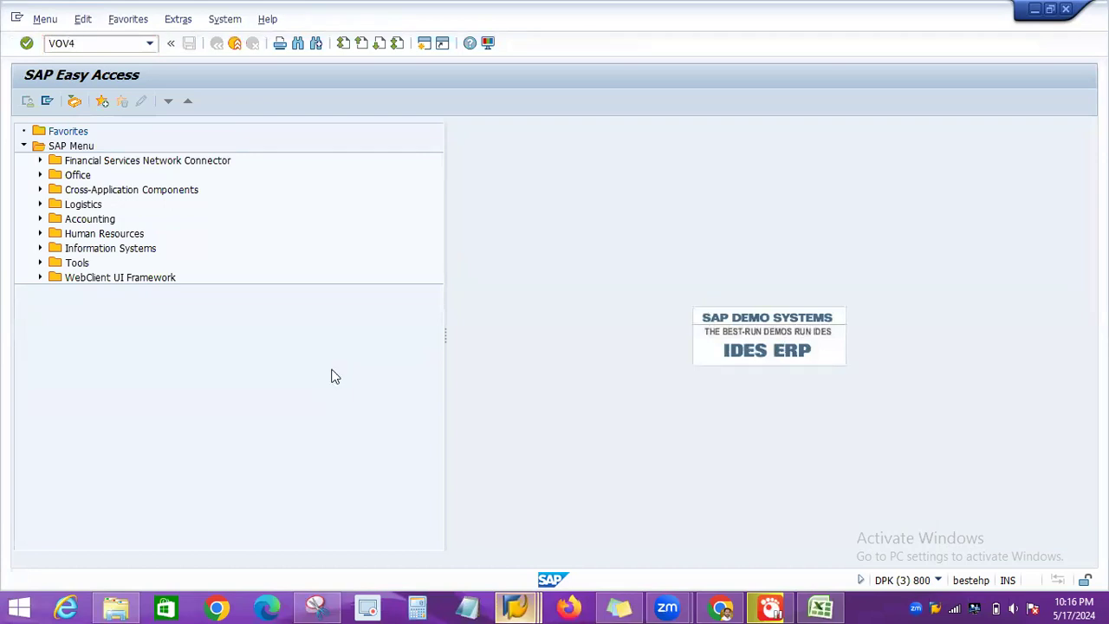
key(Return)
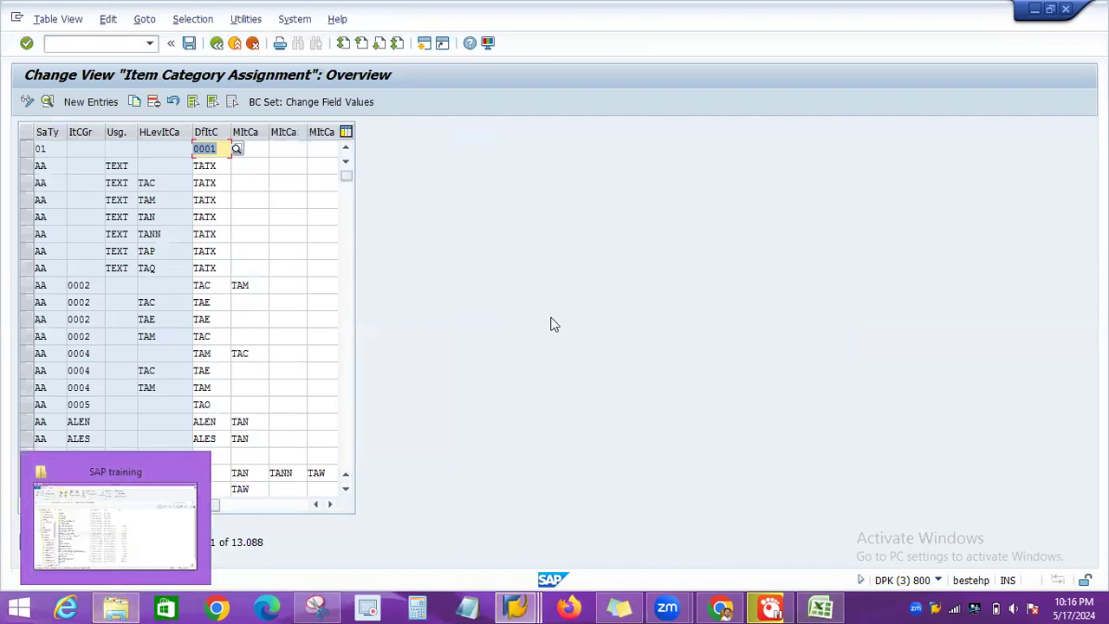
Position the assignment table on sales document type OR and item category group BANS, with item usage and higher-level item category blank.
click(93, 539)
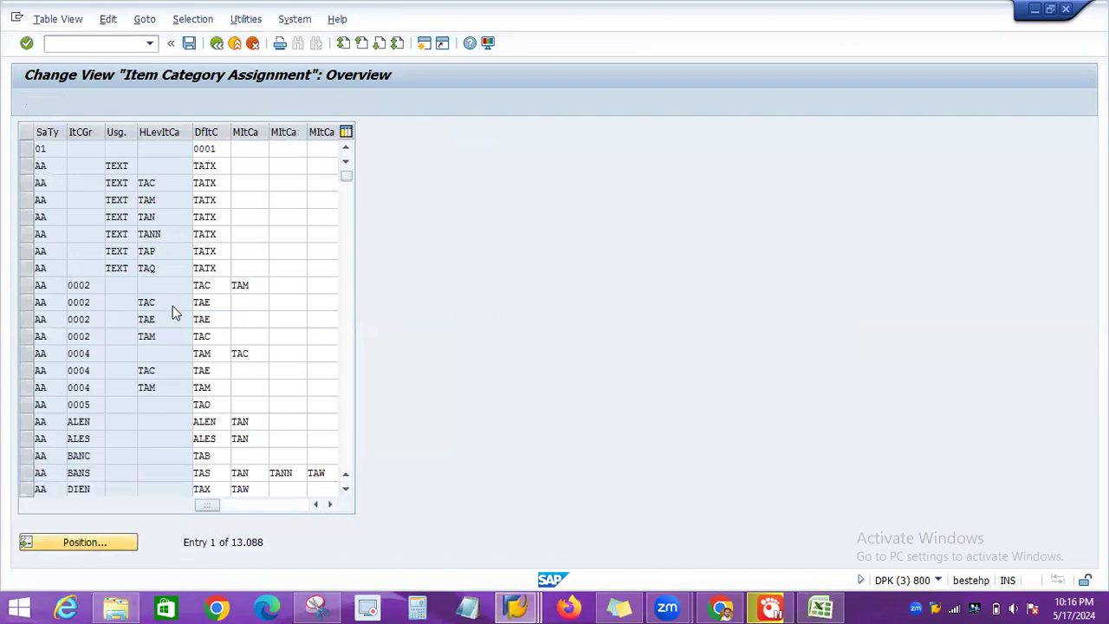
text(OR)
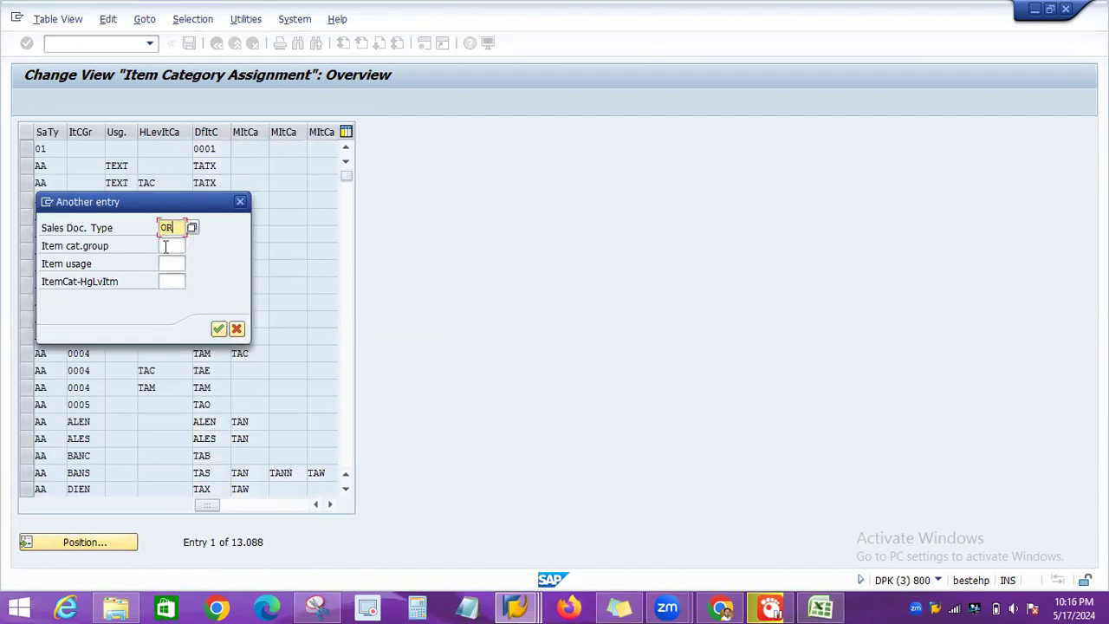
click(166, 246)
text(BA)
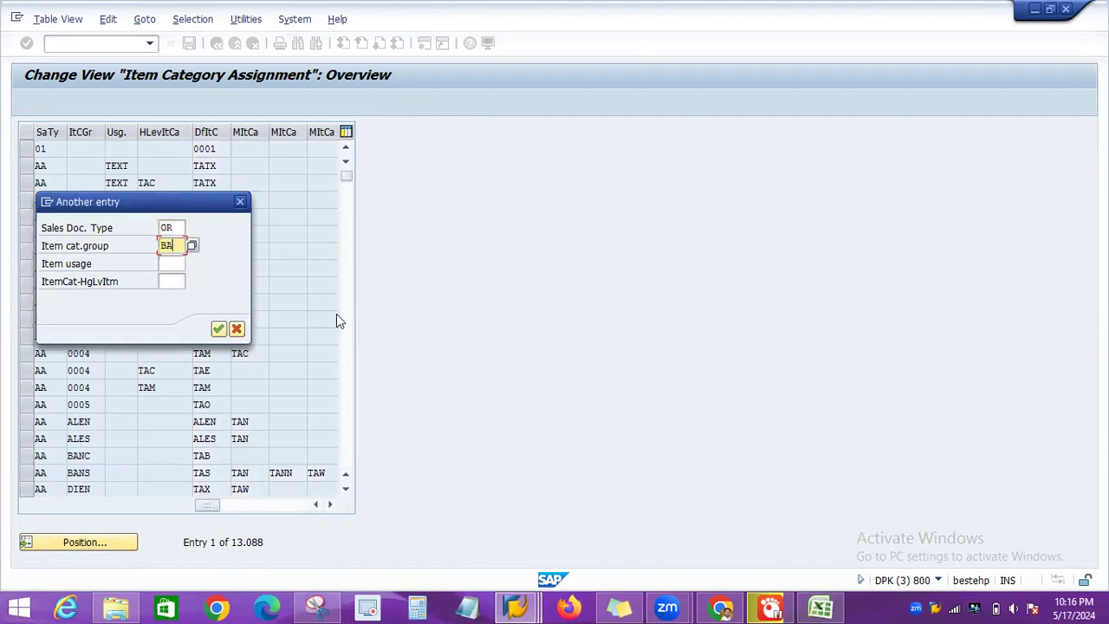
text(NS)
click(180, 268)
click(176, 278)
click(218, 329)
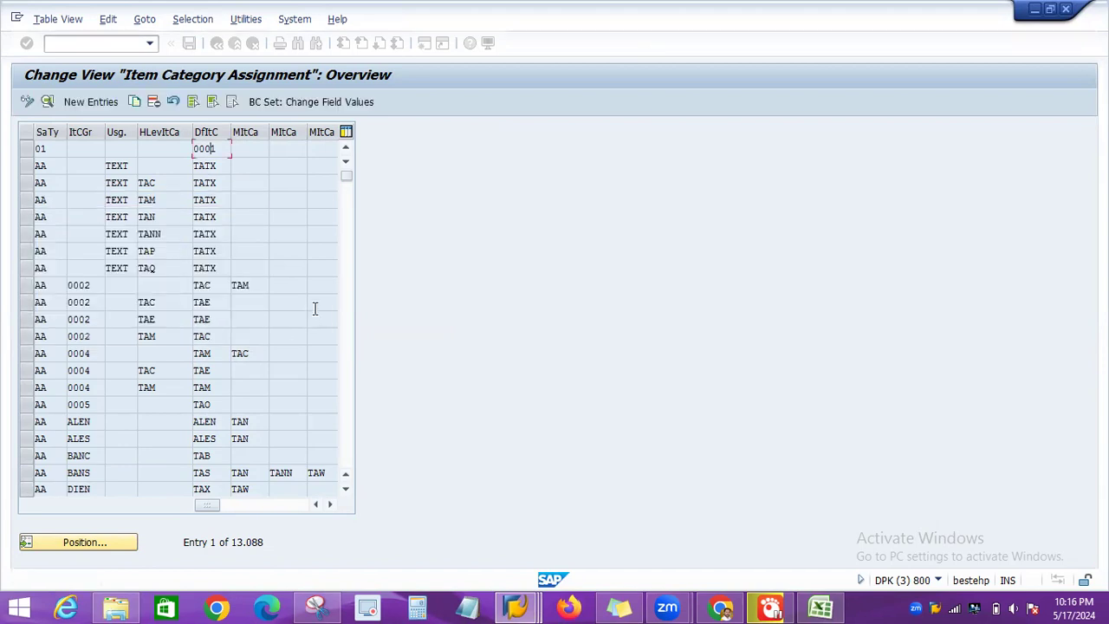
Compare the default item category of the OR and BANS assignment with the item category on the sales order line.
click(45, 149)
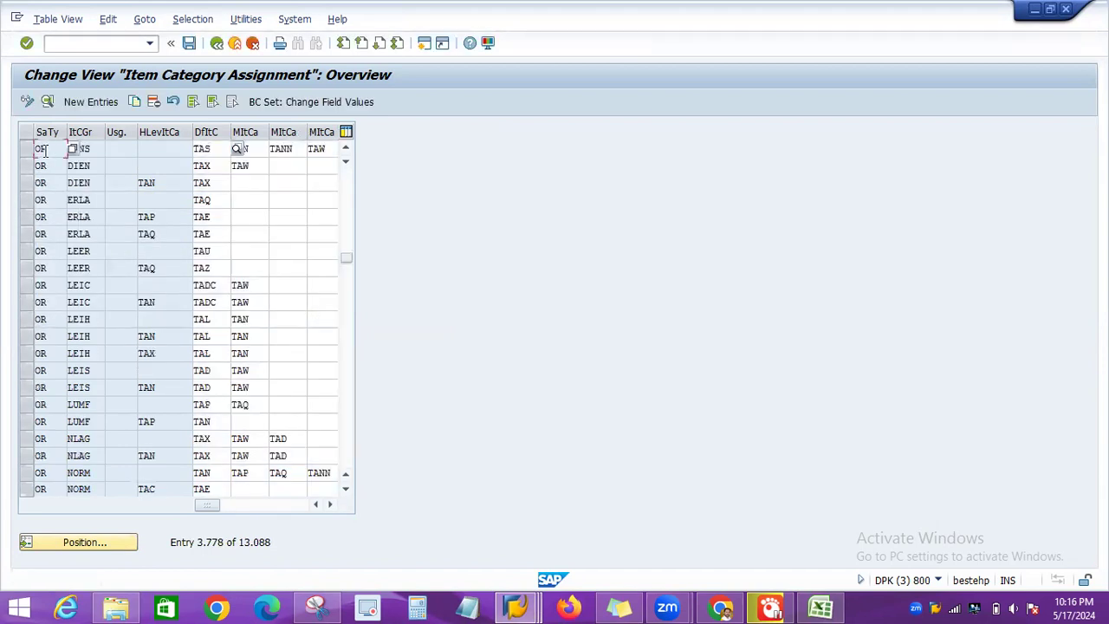
click(93, 149)
drag(93, 149, 75, 149)
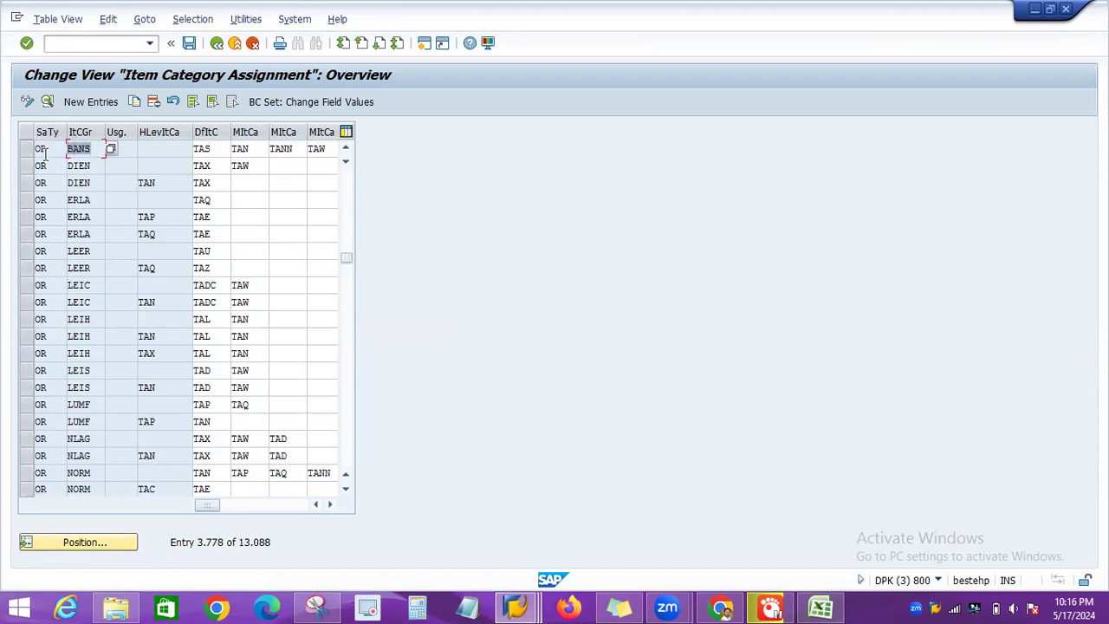
click(216, 149)
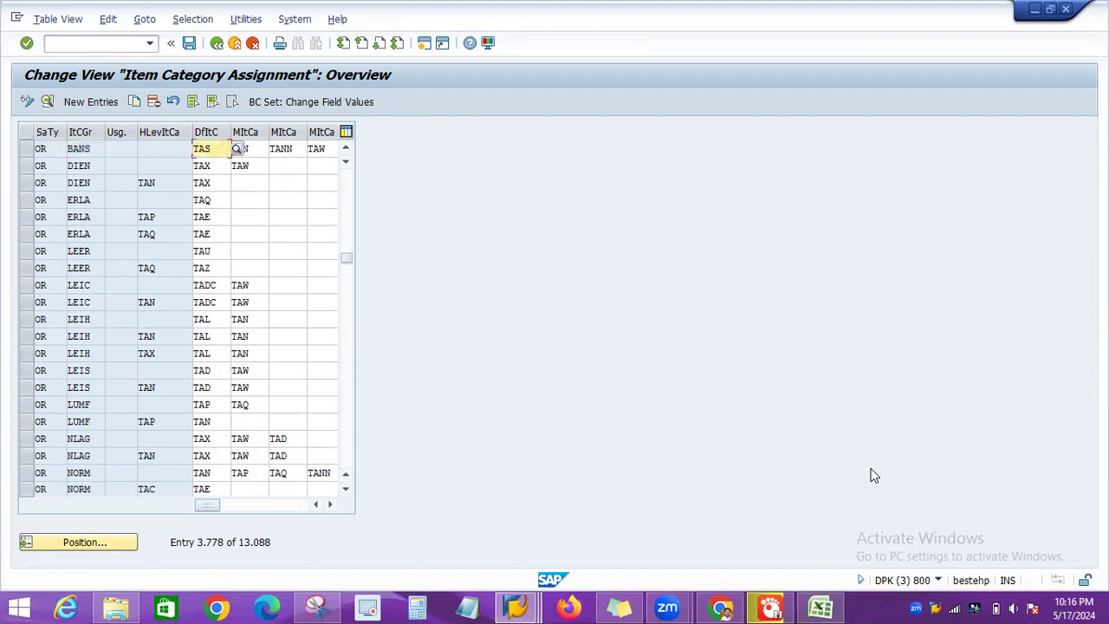
key(alt+Tab)
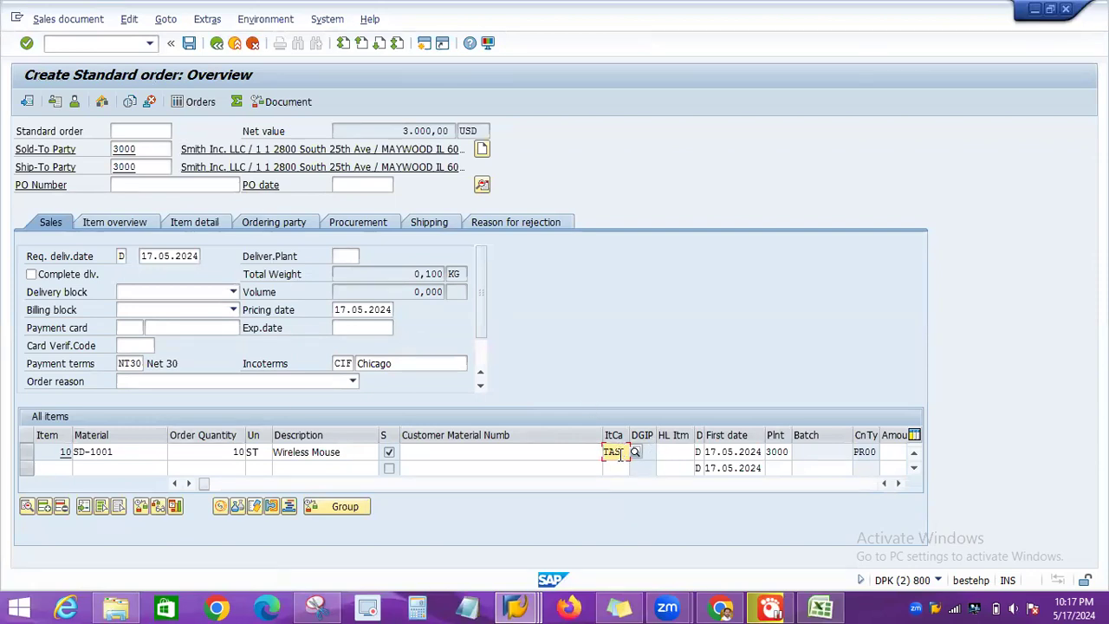
drag(621, 452, 606, 447)
key(alt+Tab)
click(214, 145)
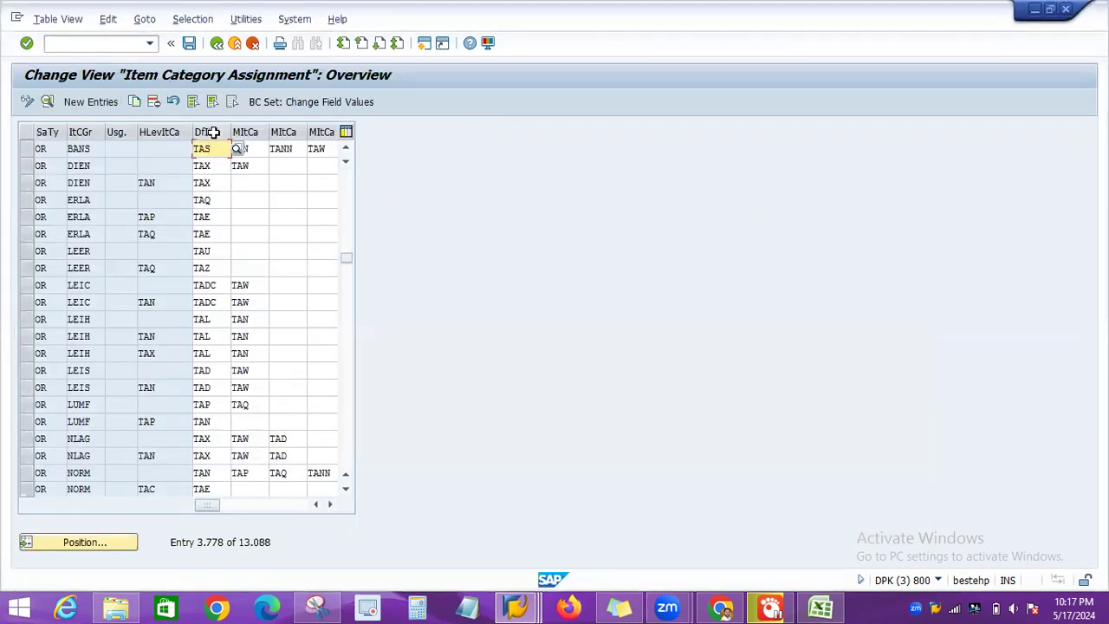
drag(222, 149, 180, 150)
drag(92, 149, 58, 149)
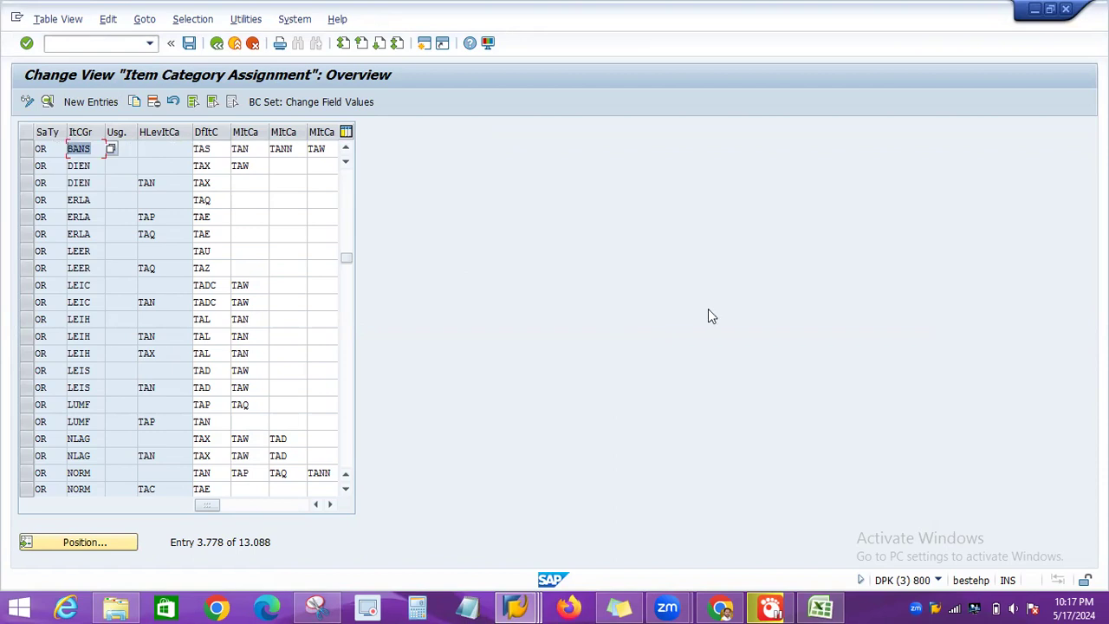
Display the material master of order item 10, check its general item category group in Basic data 1, and return to the order.
key(alt+Tab)
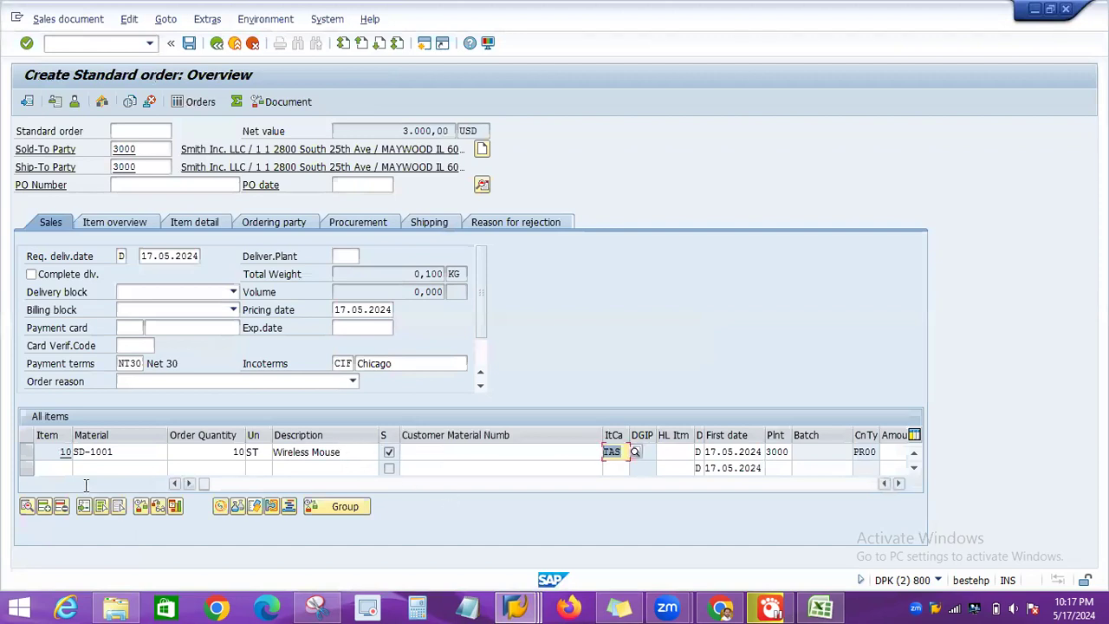
drag(114, 452, 54, 451)
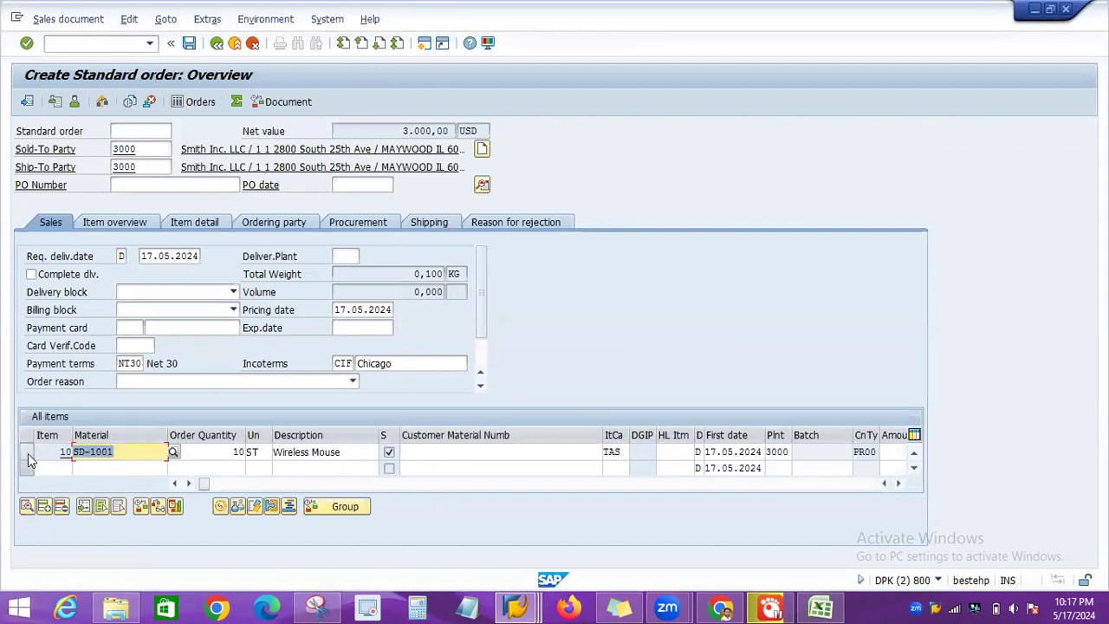
click(28, 454)
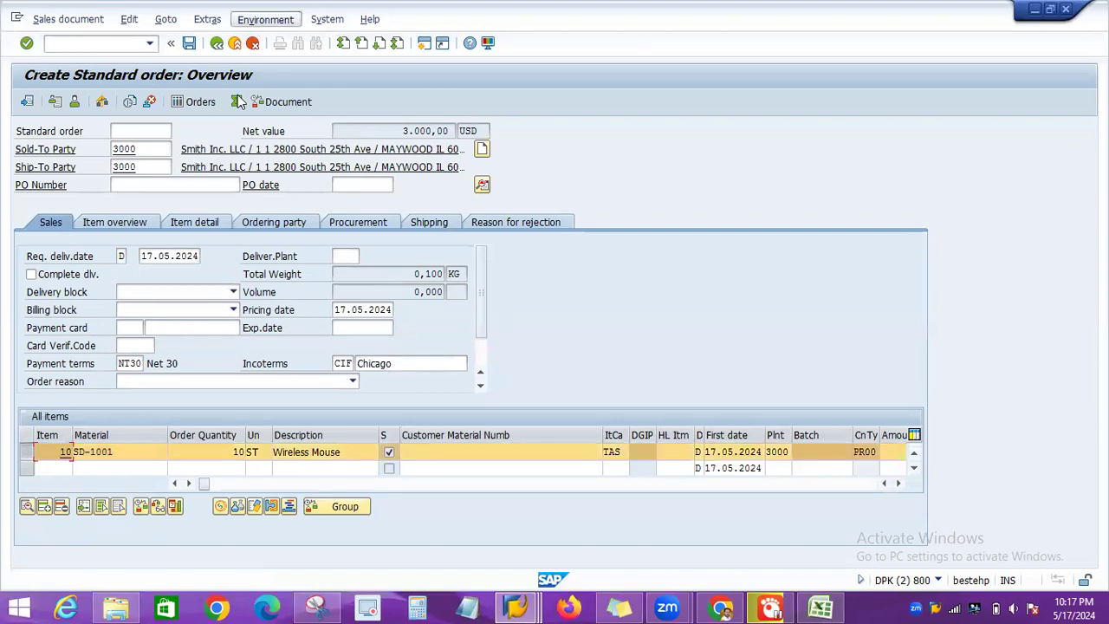
click(265, 19)
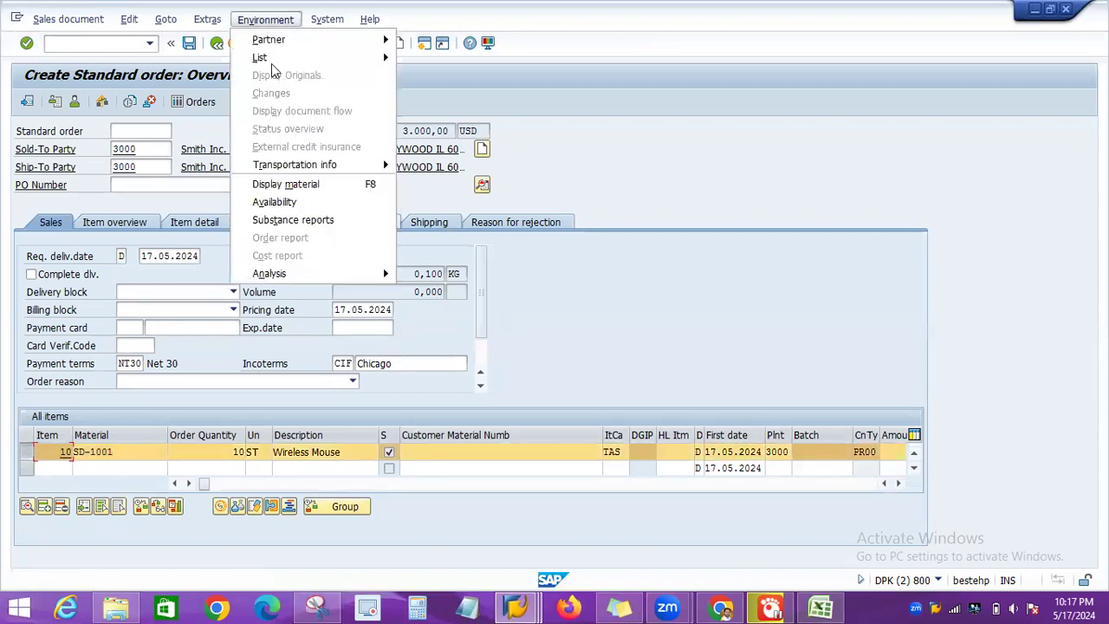
click(279, 186)
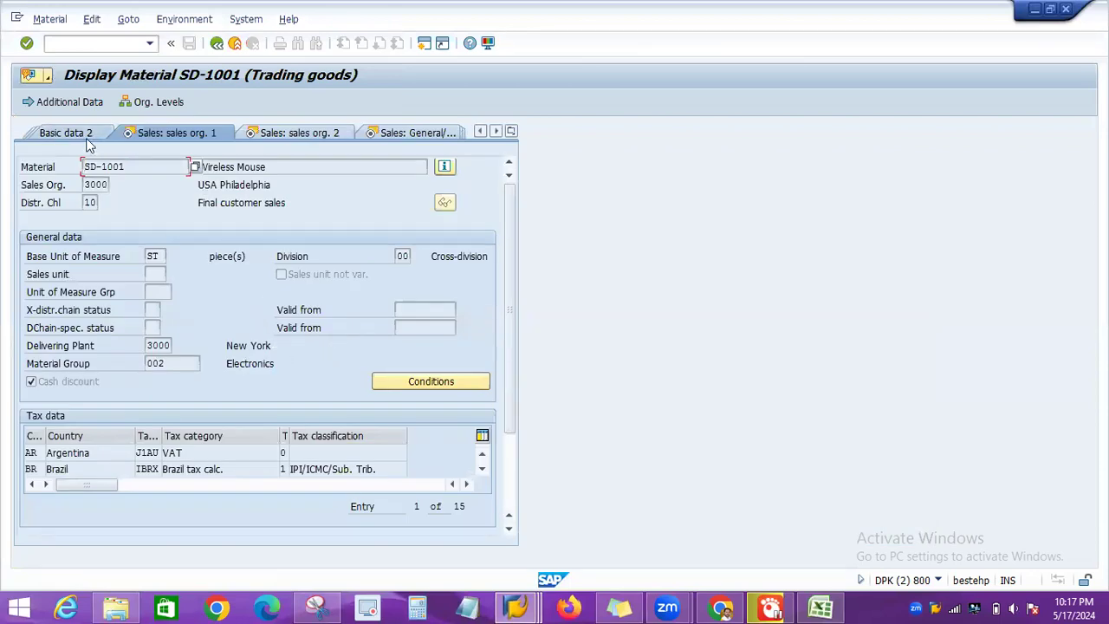
click(480, 131)
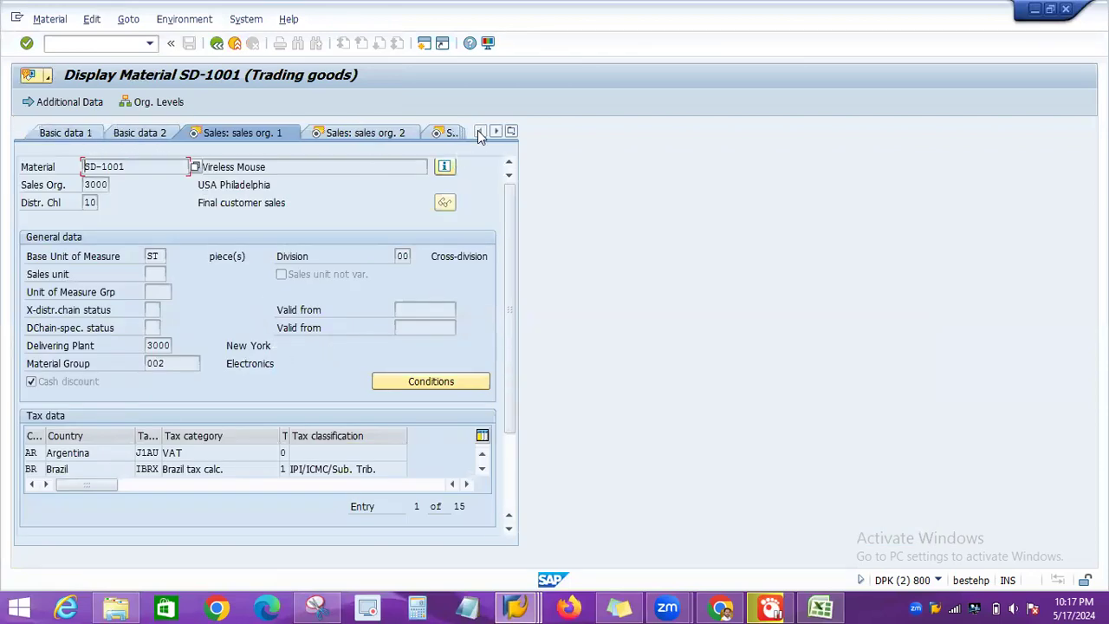
click(82, 135)
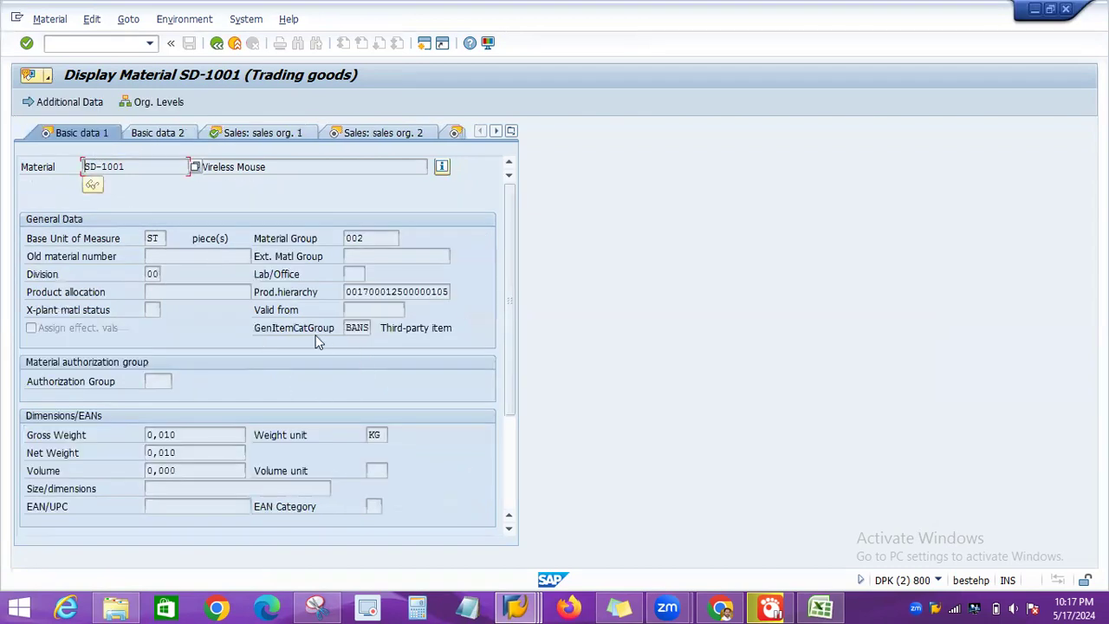
double_click(356, 328)
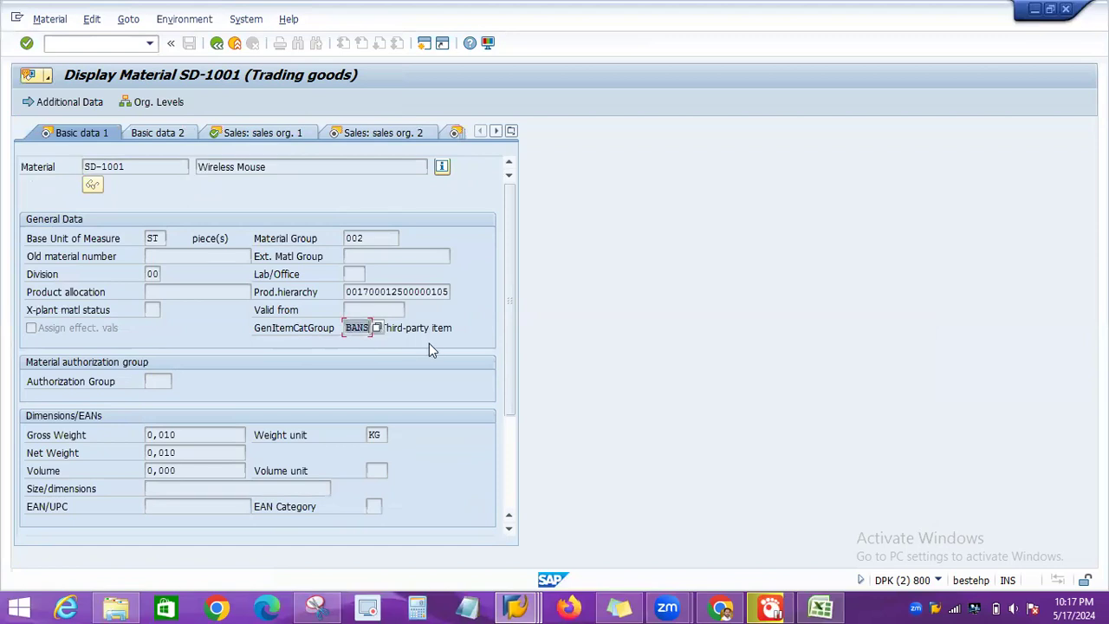
click(216, 43)
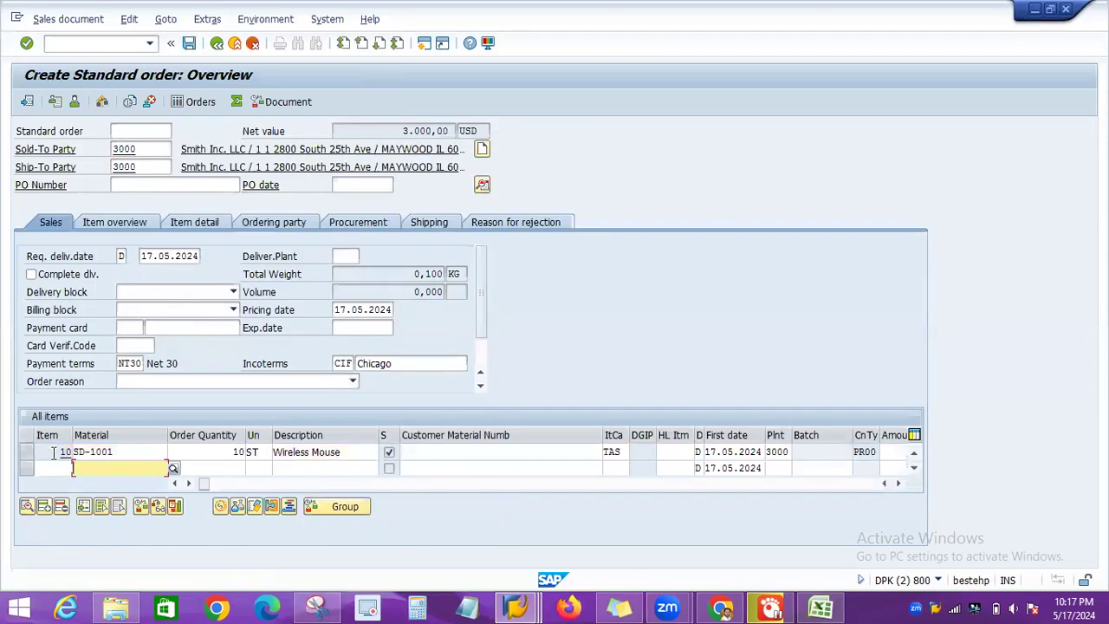
Select order item 10, check the material type entry in the third-party sales notes in Excel, and return to the SAP order.
click(27, 451)
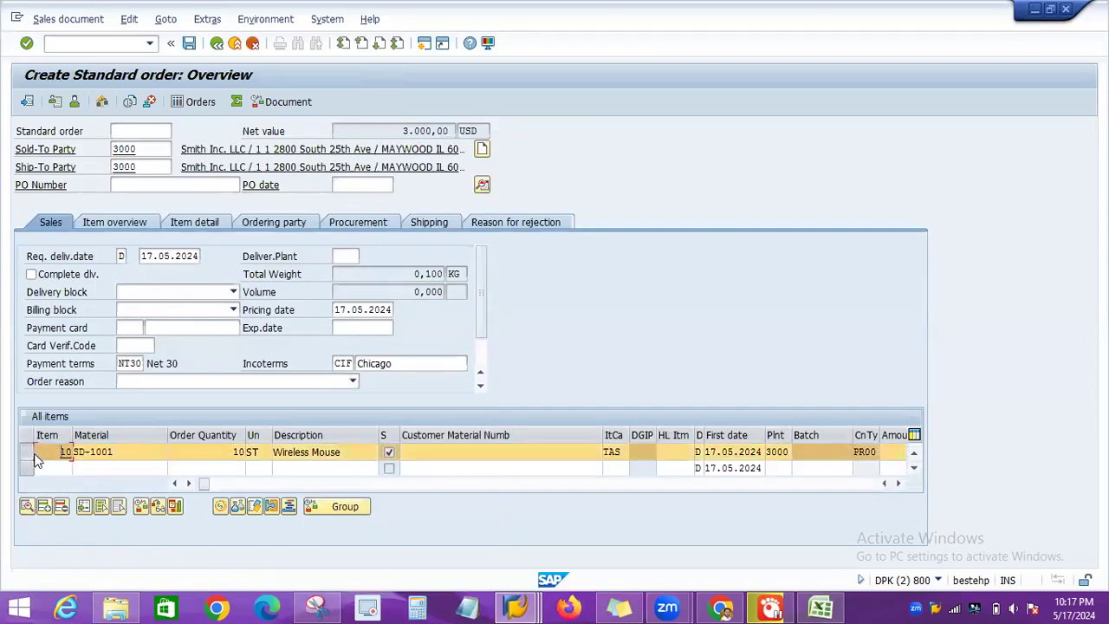
click(821, 607)
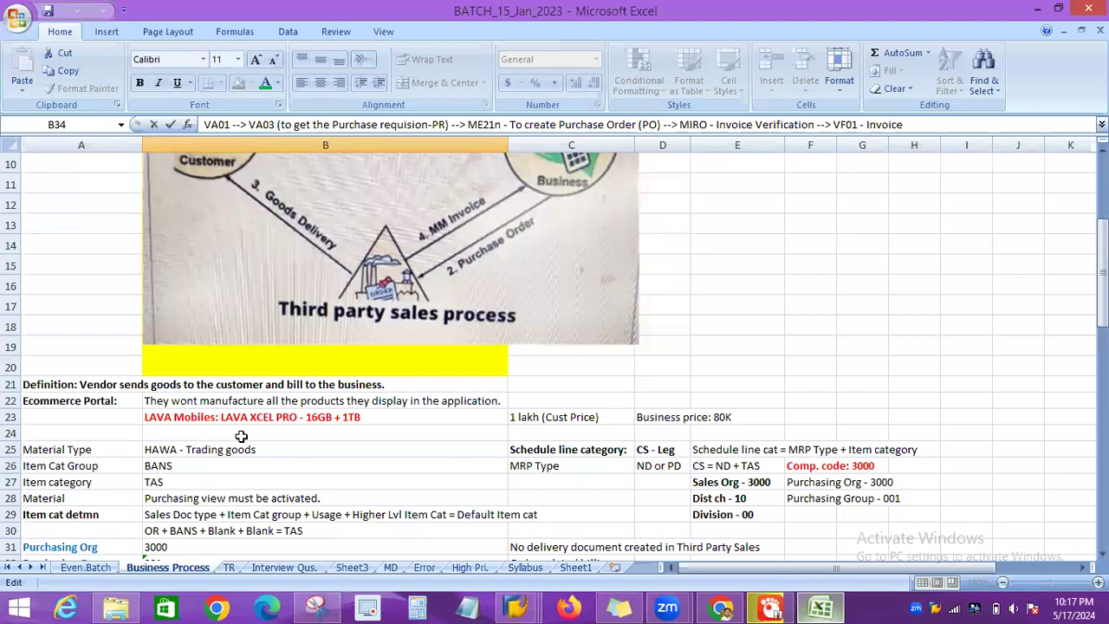
click(67, 448)
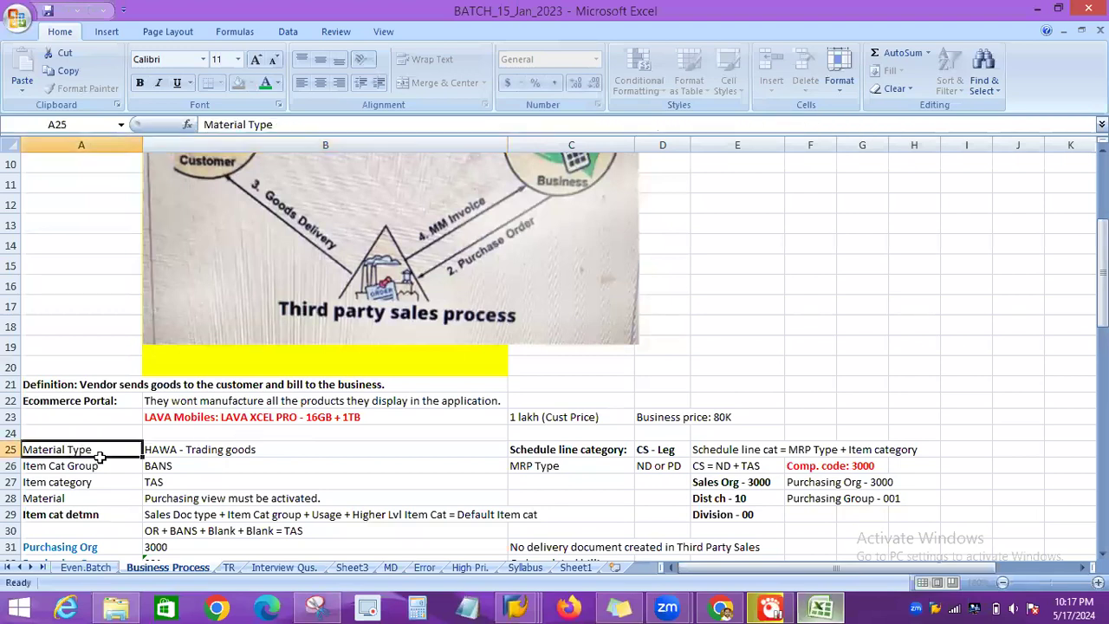
click(179, 452)
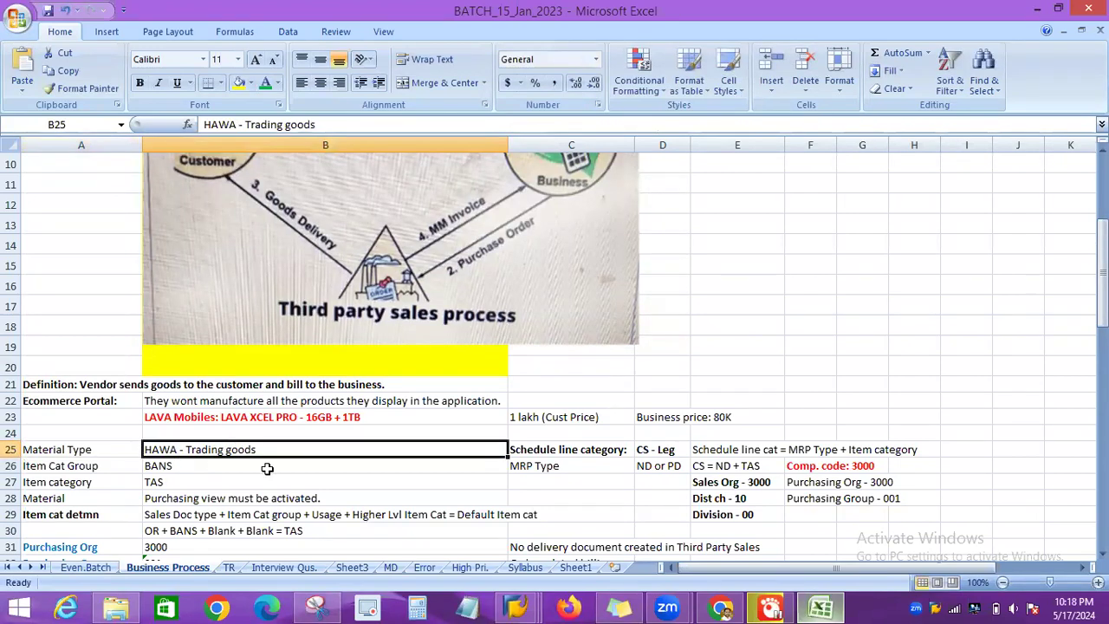
key(alt+Tab)
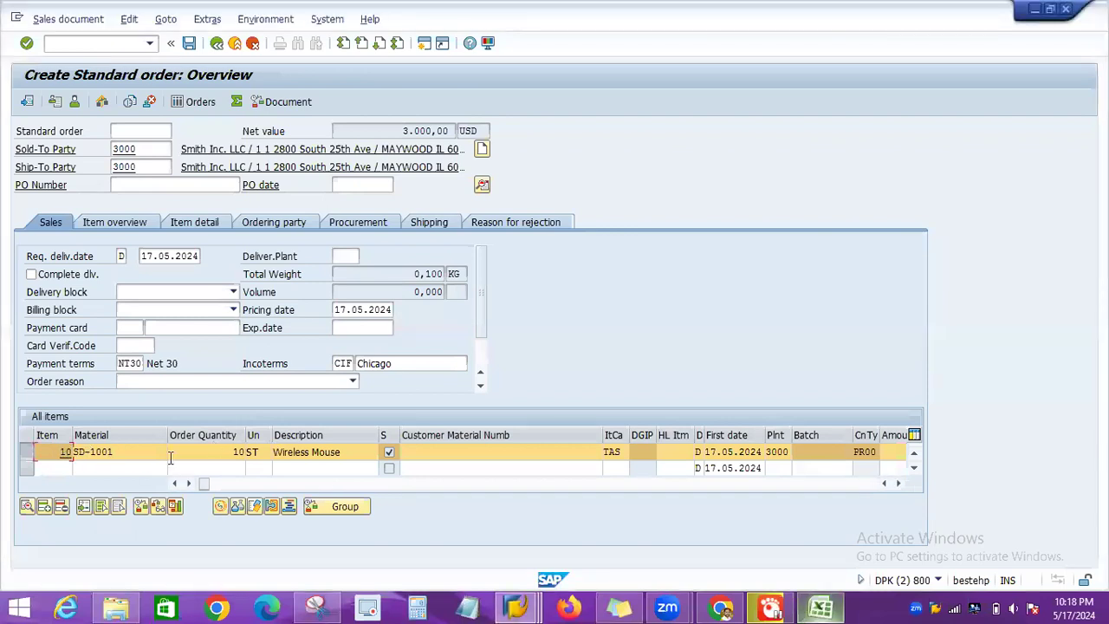
Display the material master of order item 10, check its material type in the material information, and return to the order.
click(226, 19)
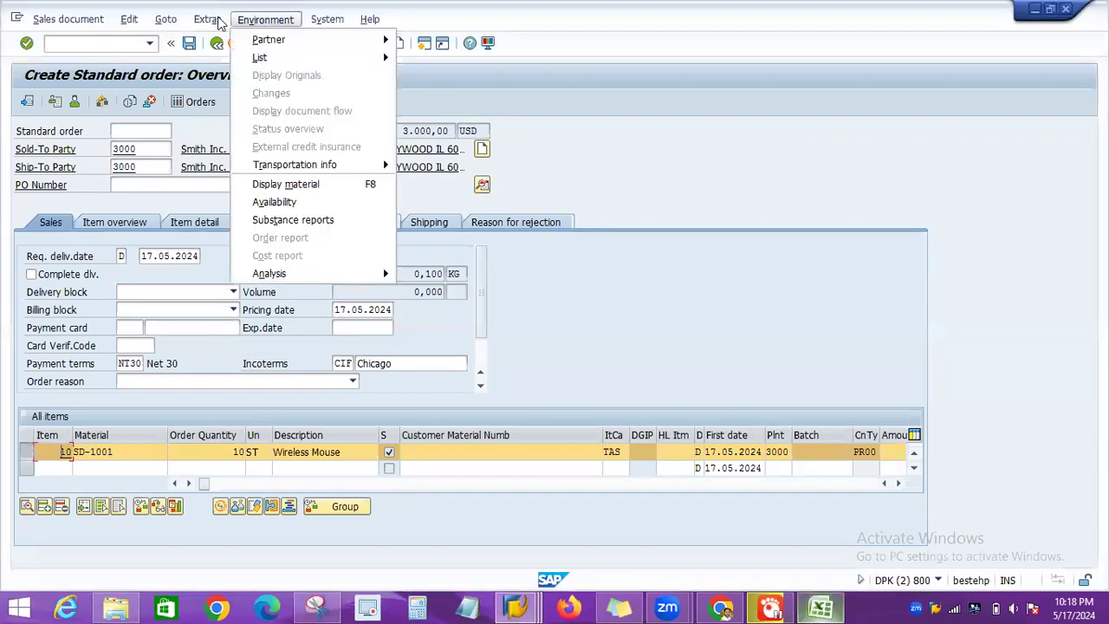
click(286, 187)
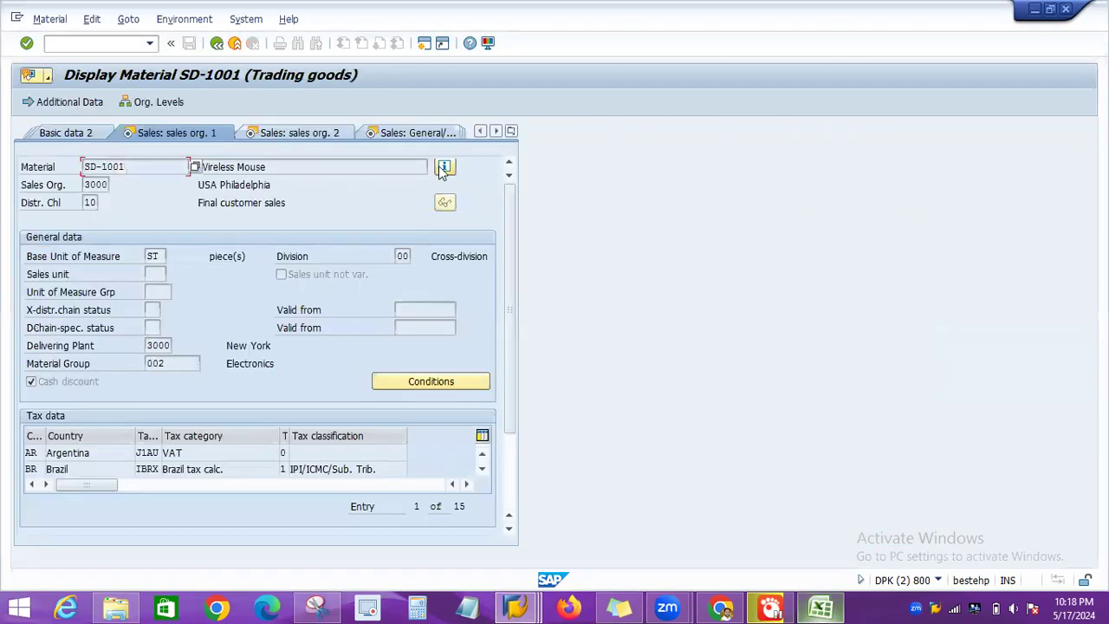
click(445, 167)
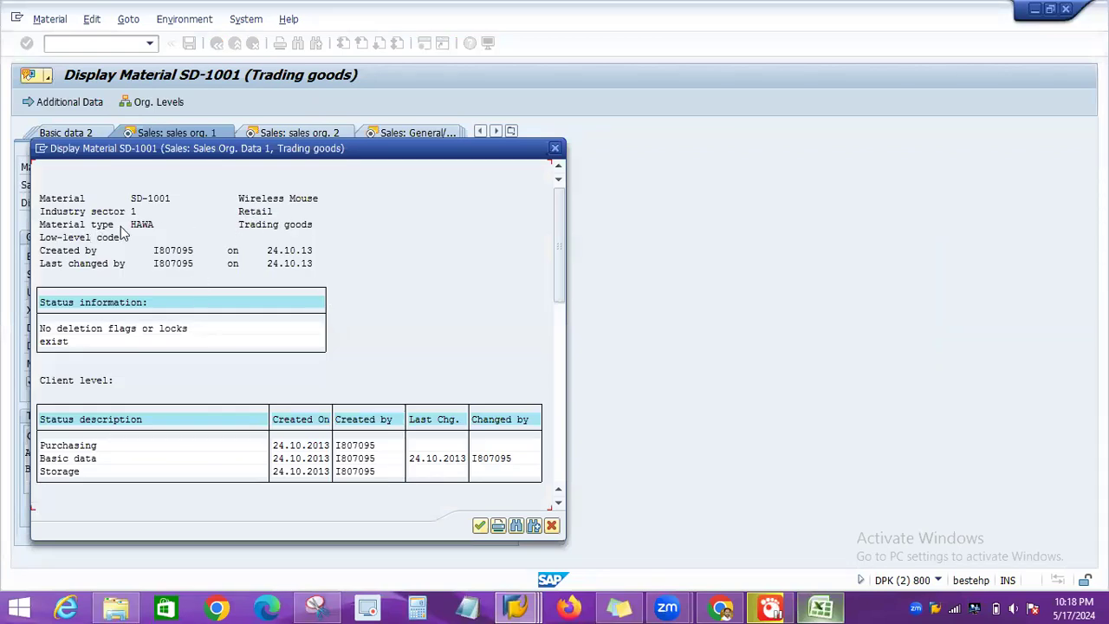
click(46, 228)
click(556, 152)
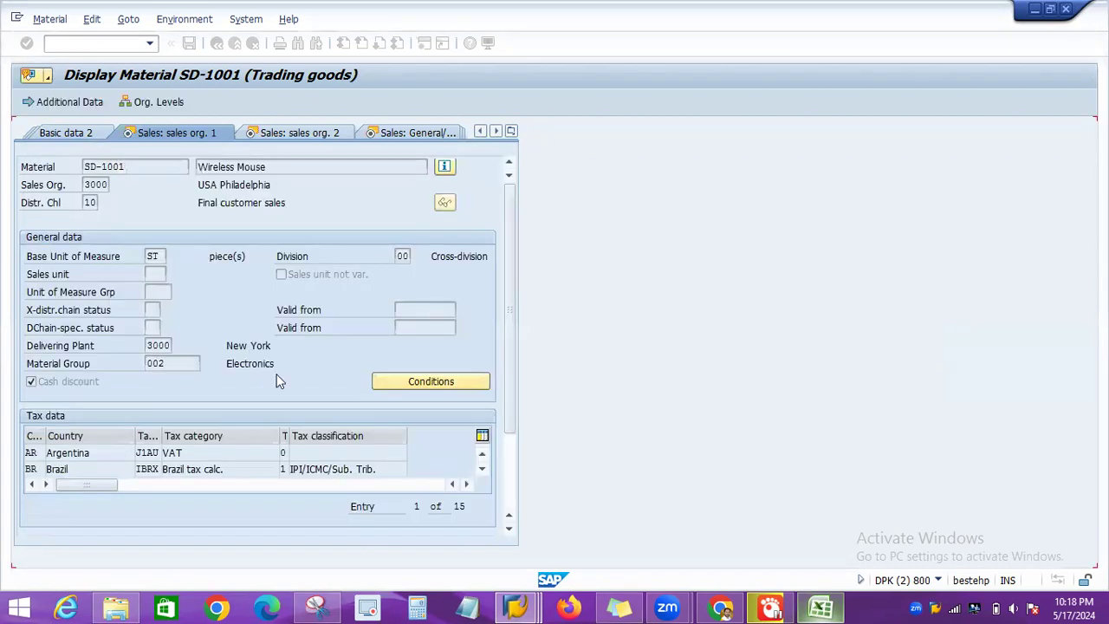
click(444, 167)
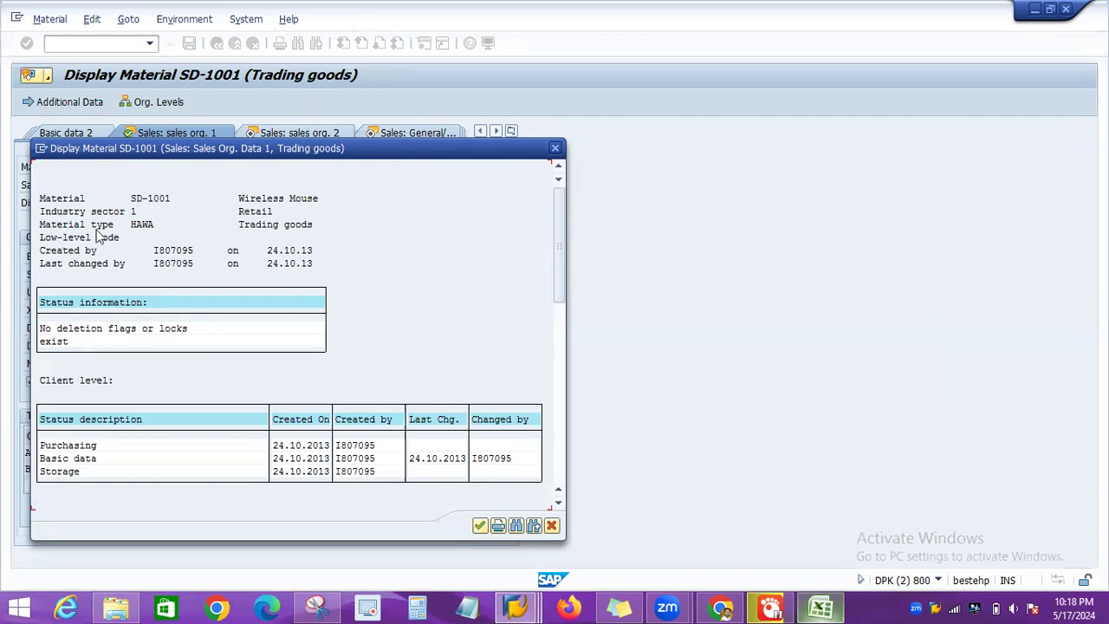
click(554, 149)
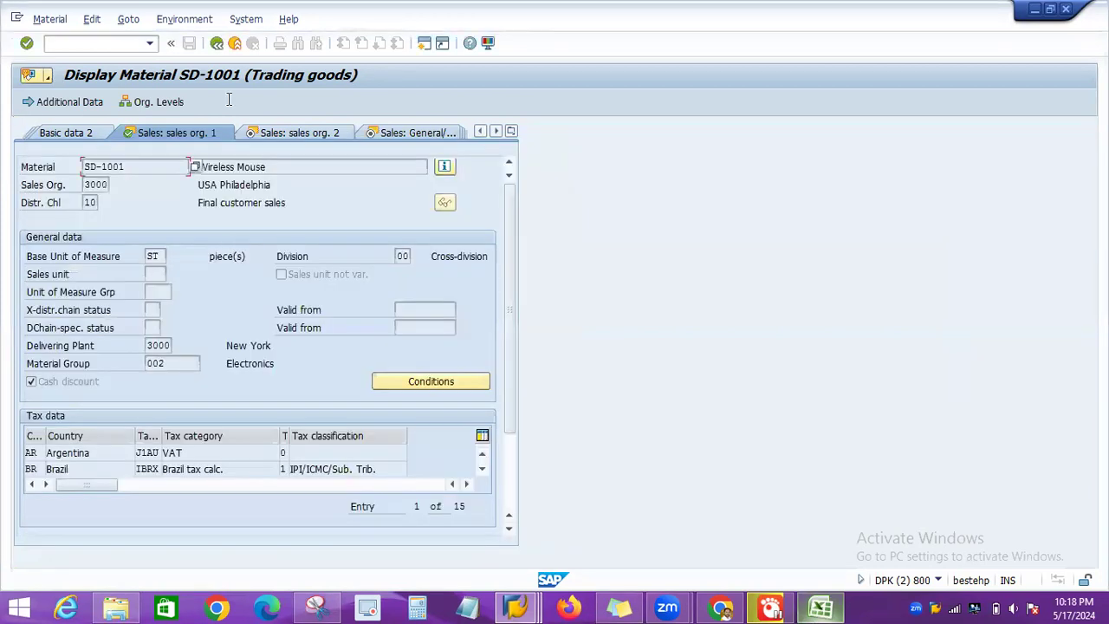
key(F3)
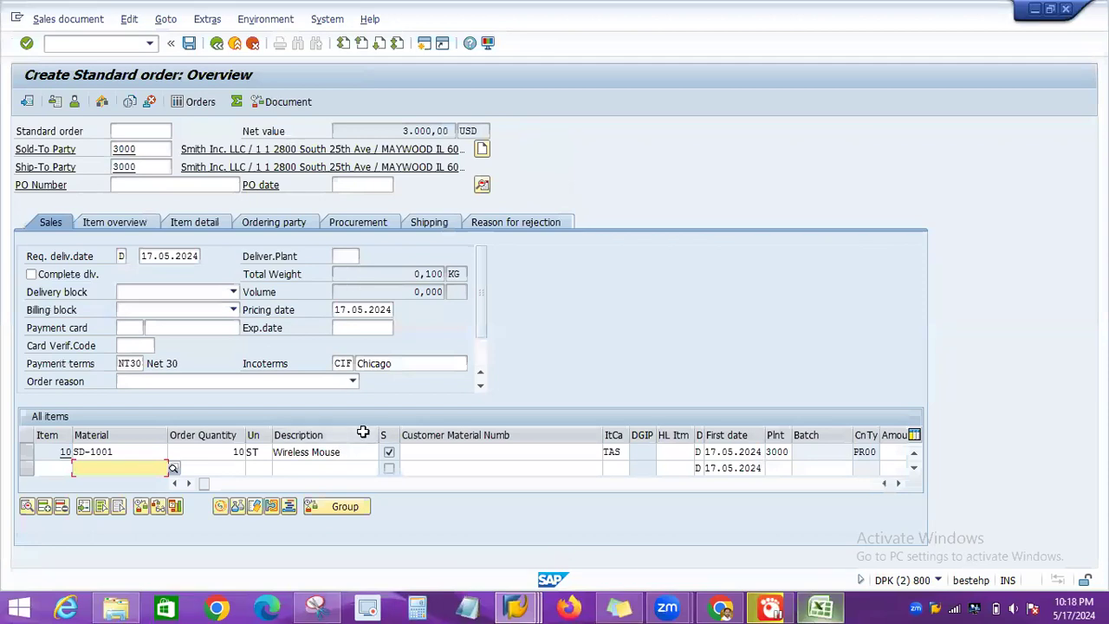
Examine the schedule line category and purchase requisition field in order item 10's schedule lines, and return to the order overview.
double_click(144, 451)
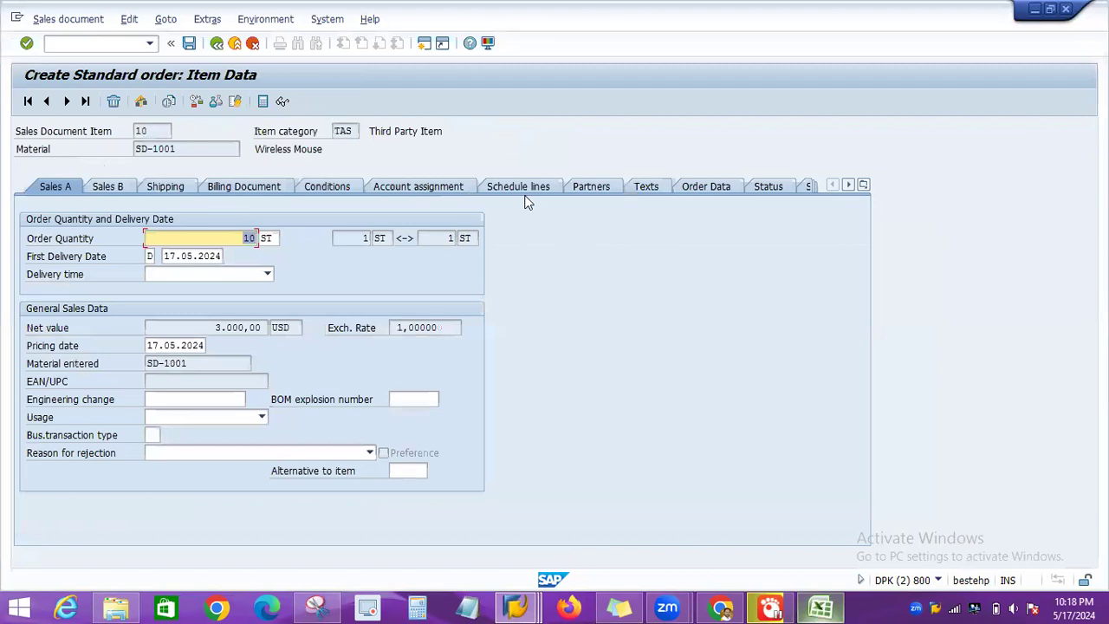
click(524, 189)
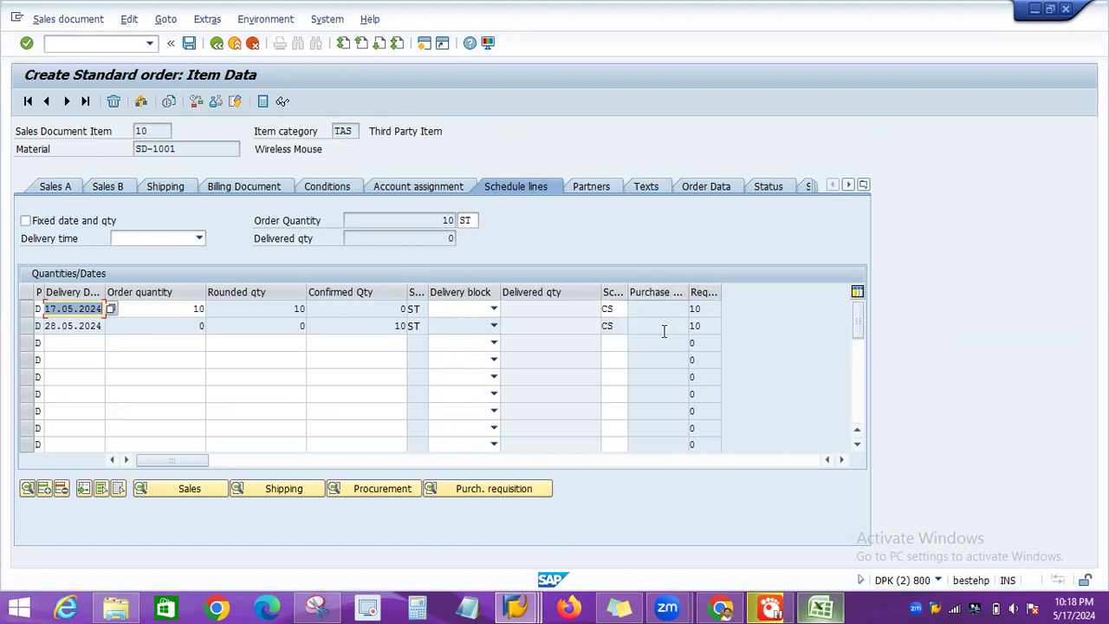
click(217, 42)
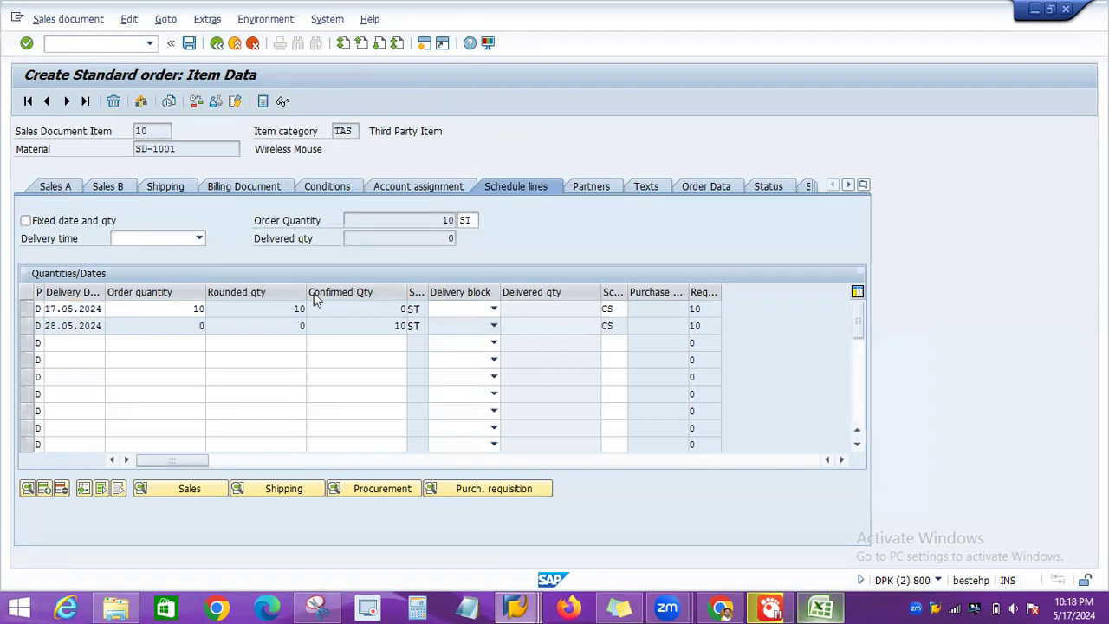
click(130, 18)
click(162, 223)
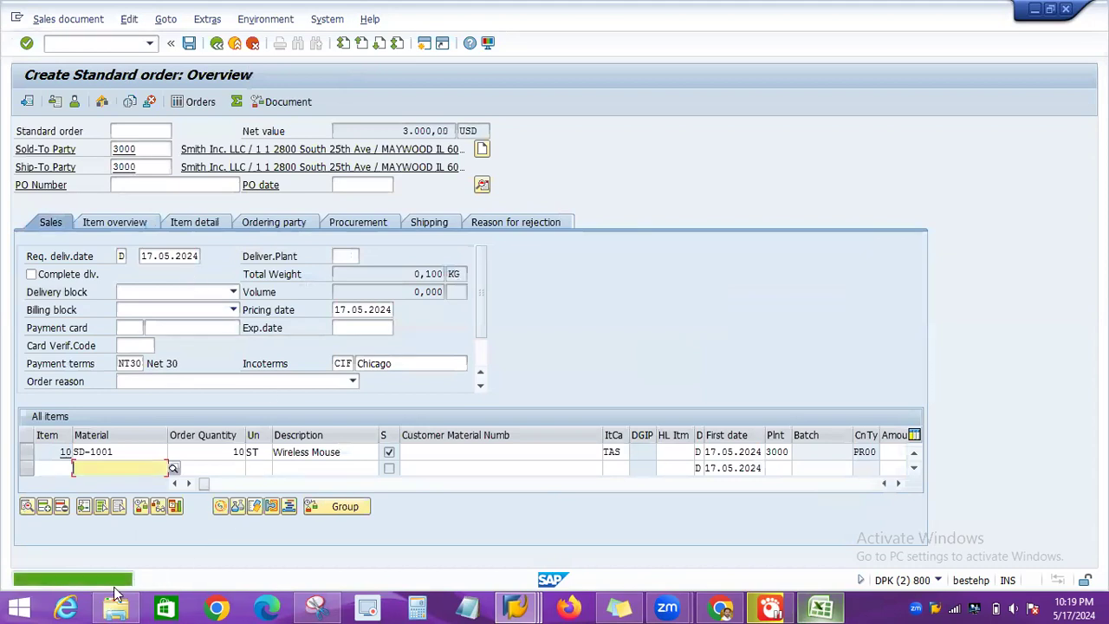
Save the standard order and record its sales order number with the prefix "So:" in cell B59 of the Excel Business Process sheet.
click(189, 42)
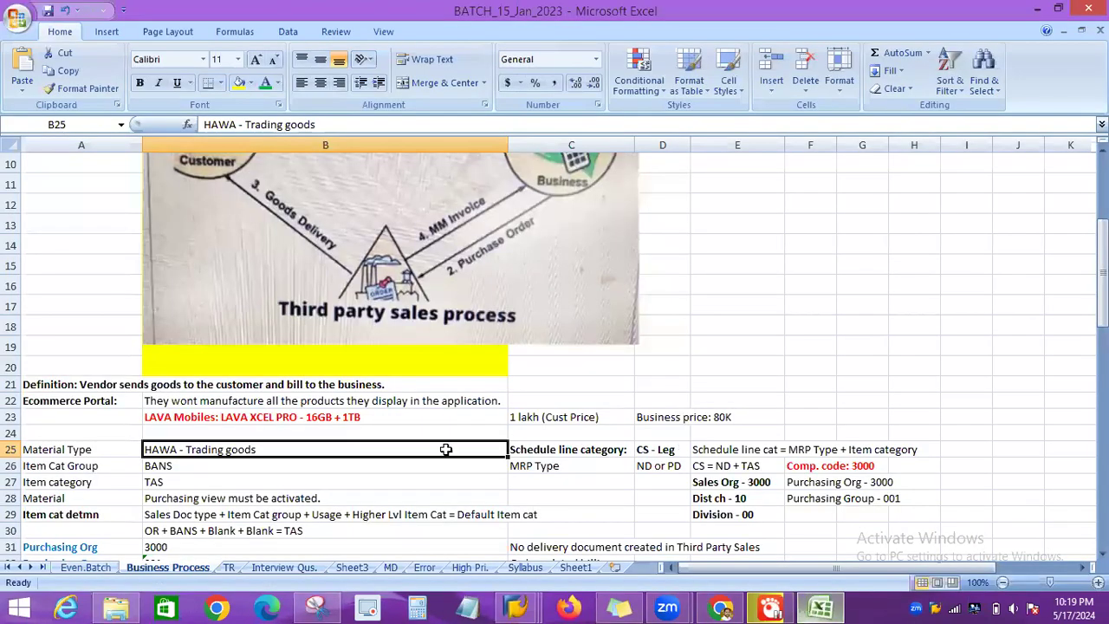
scroll(358, 435, down, 3)
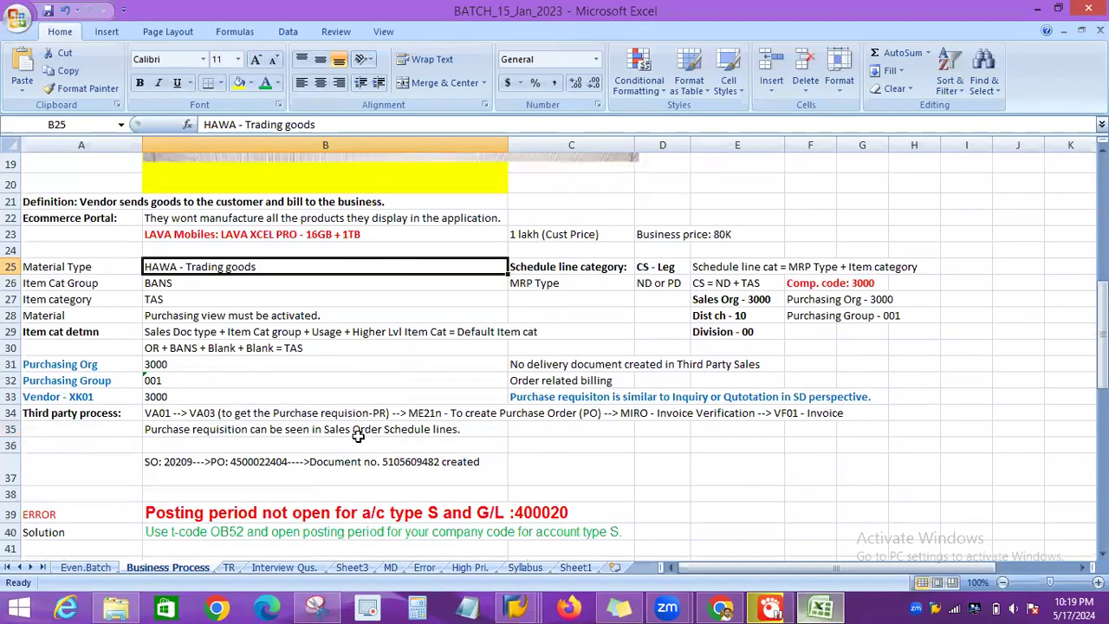
scroll(358, 435, down, 9)
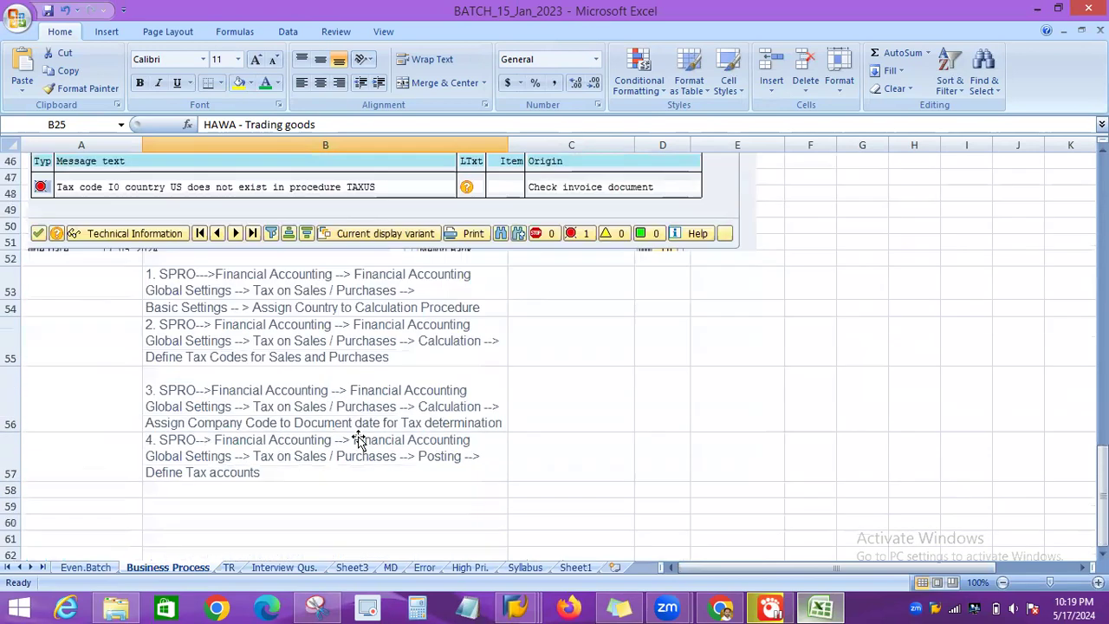
scroll(358, 437, down, 2)
scroll(182, 269, down, 2)
scroll(278, 358, up, 3)
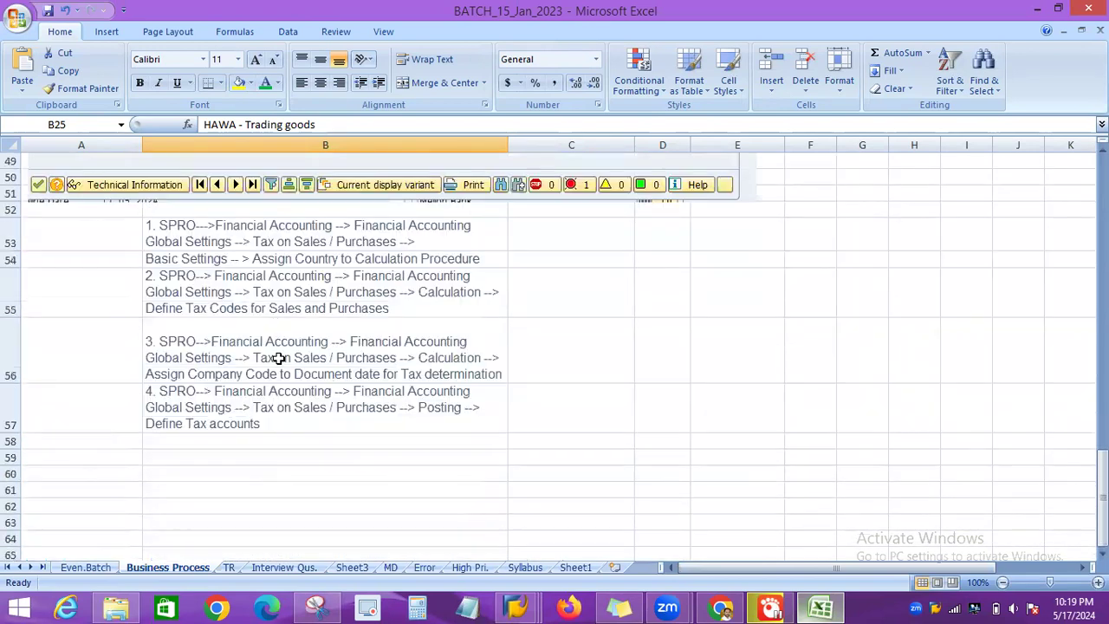
click(161, 459)
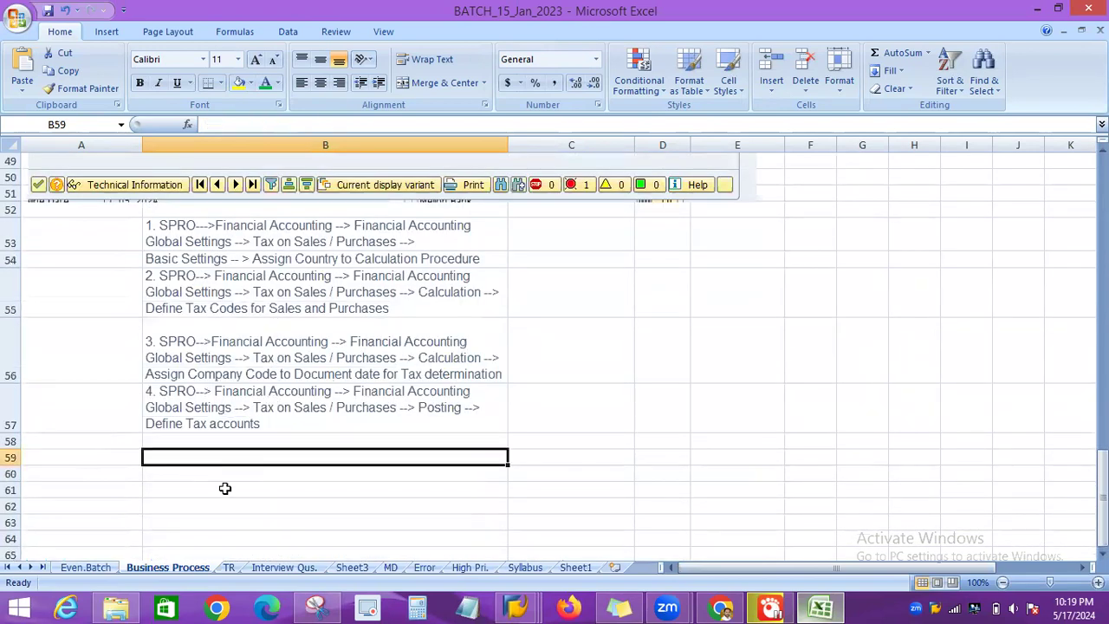
text(sO: 2)
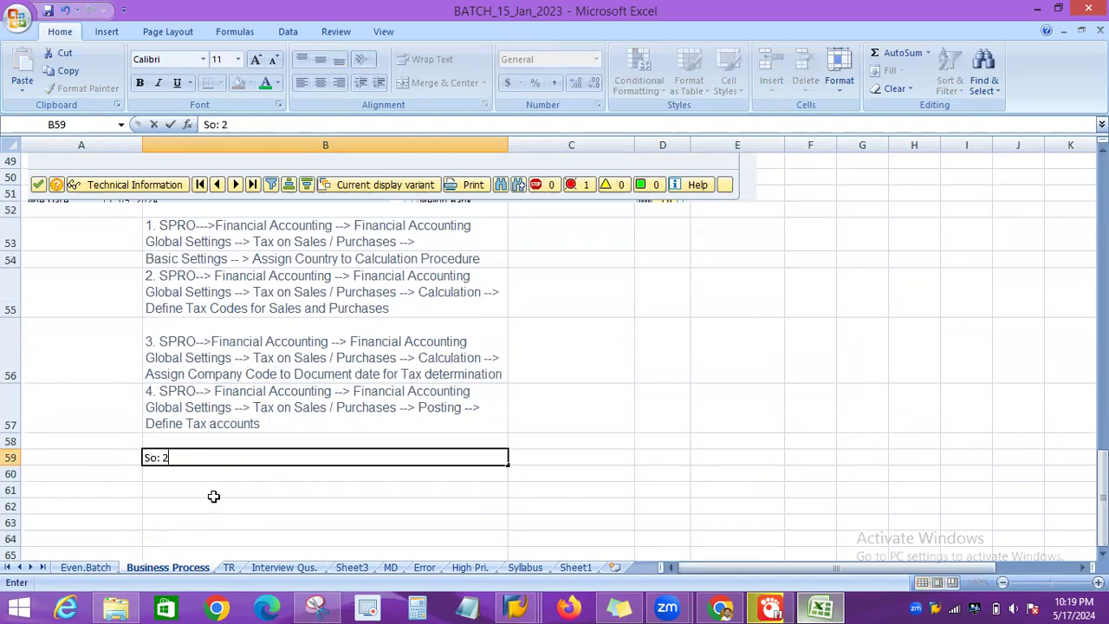
text(0211)
Switch back to SAP and display the saved standard order with transaction /nva03.
key(alt+Tab)
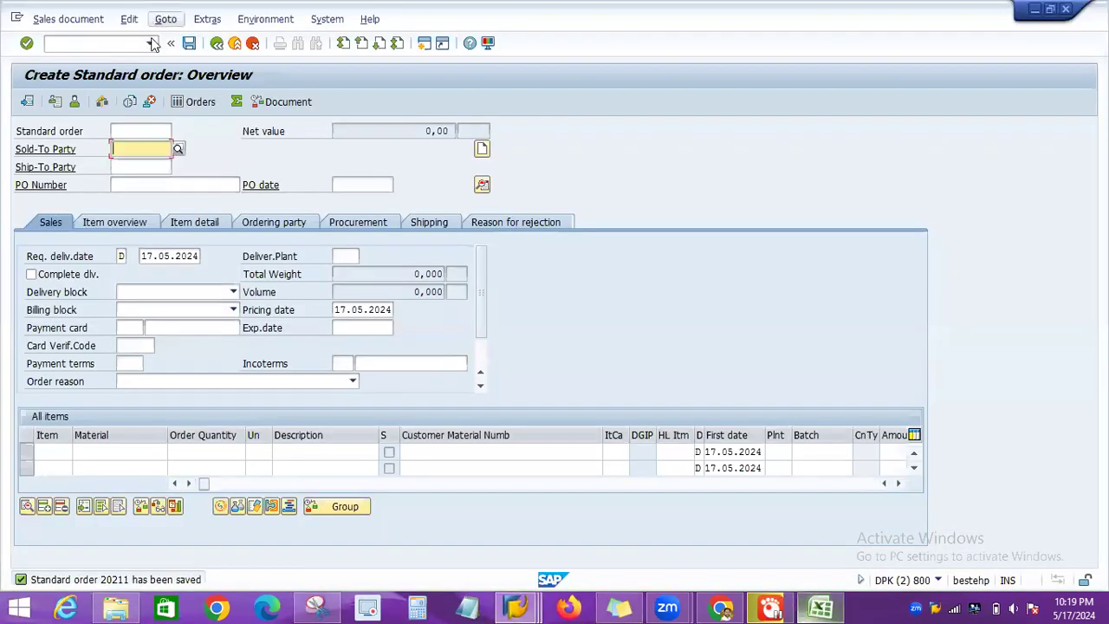
click(152, 44)
click(152, 44)
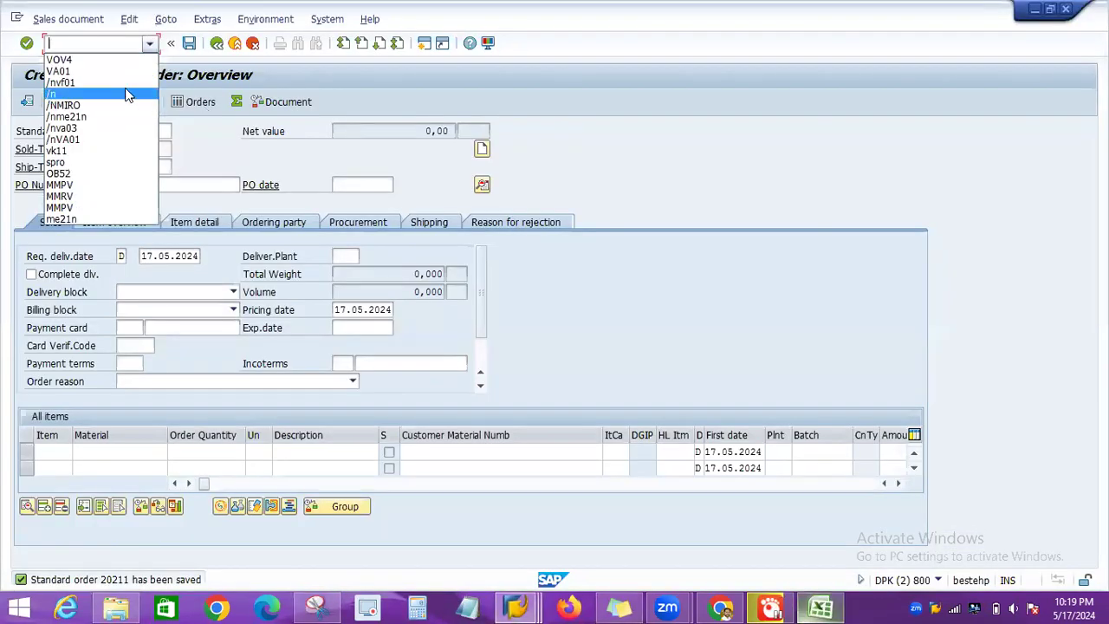
click(86, 128)
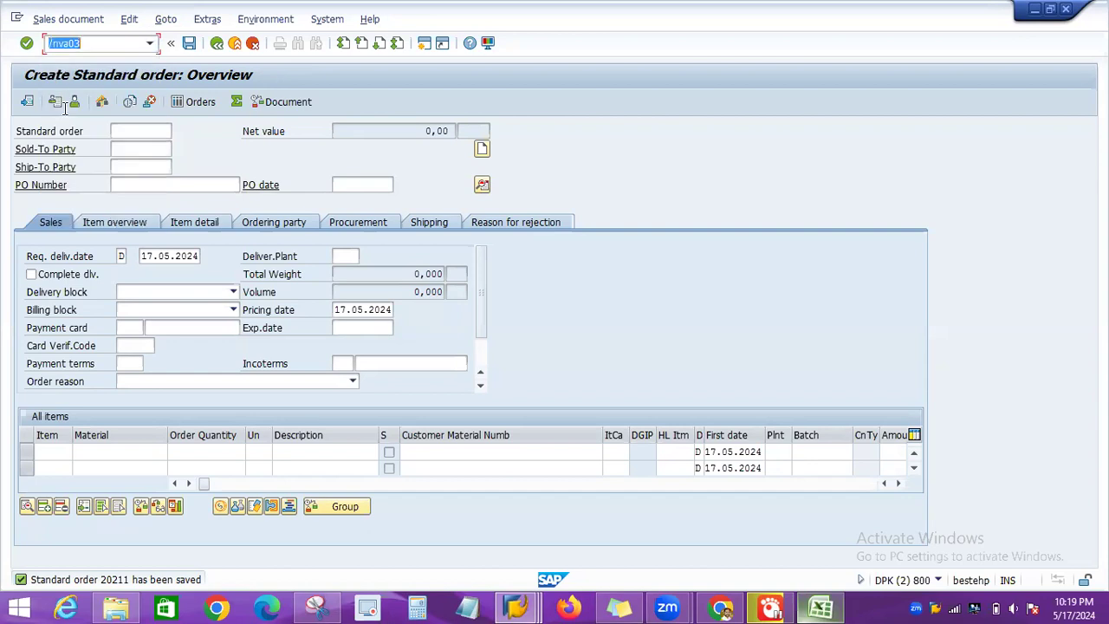
click(26, 44)
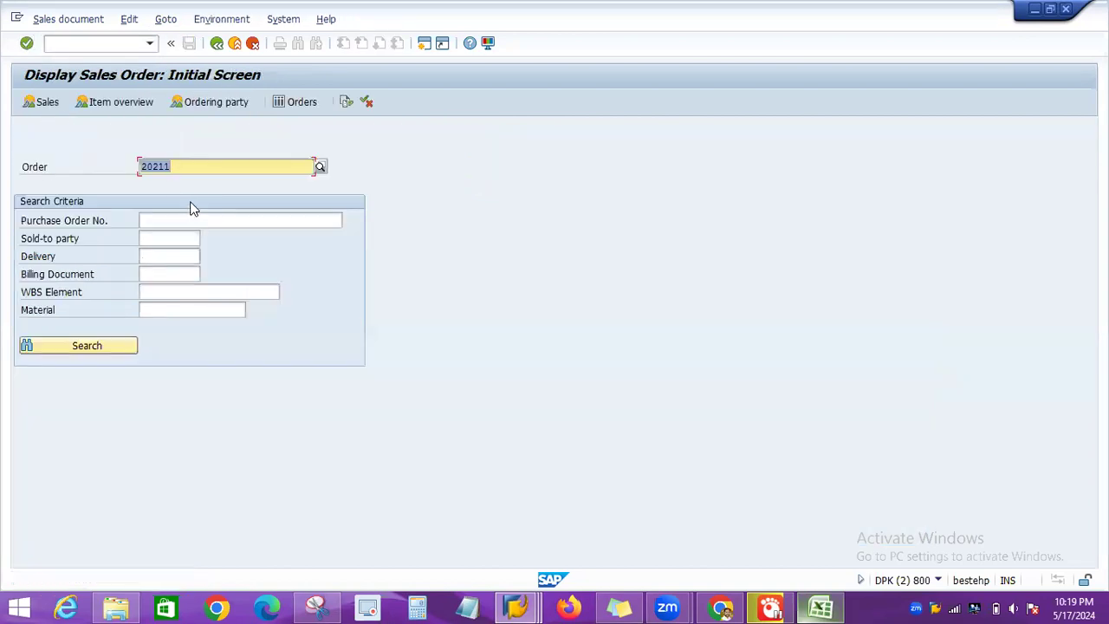
click(194, 165)
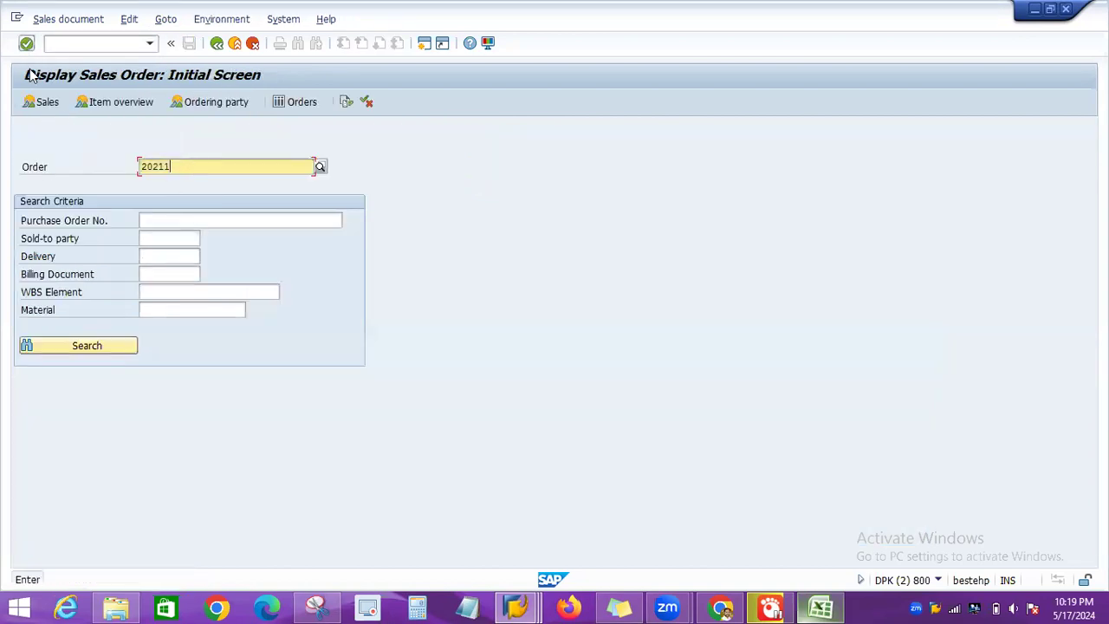
key(Return)
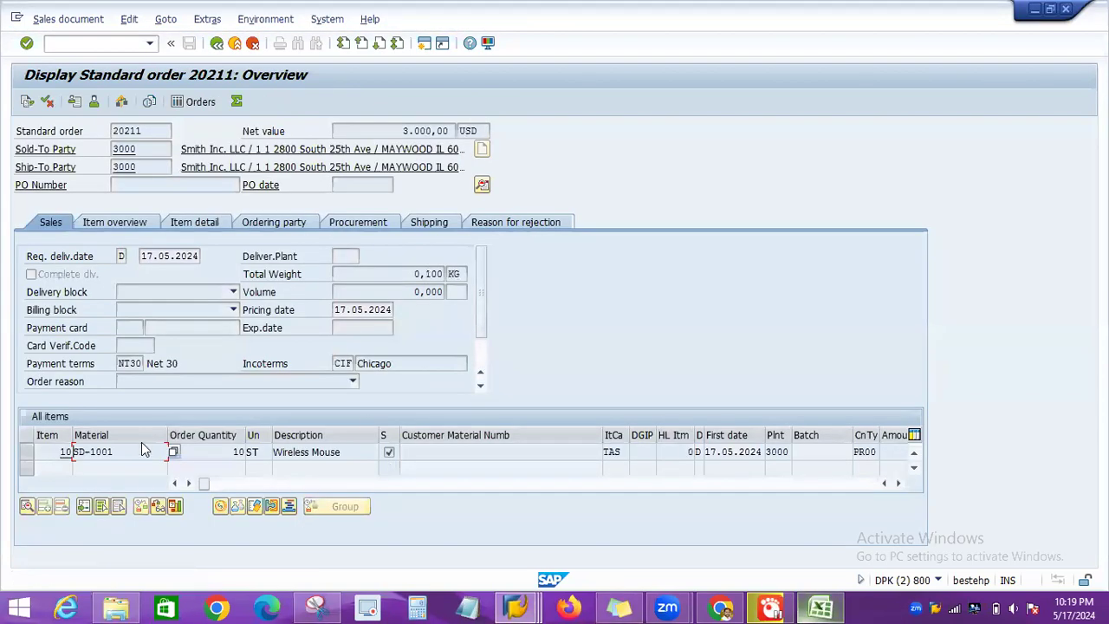
Open the schedule lines of item 10, widen the purchase requisition column, and copy the purchase requisition number from the second line.
double_click(130, 451)
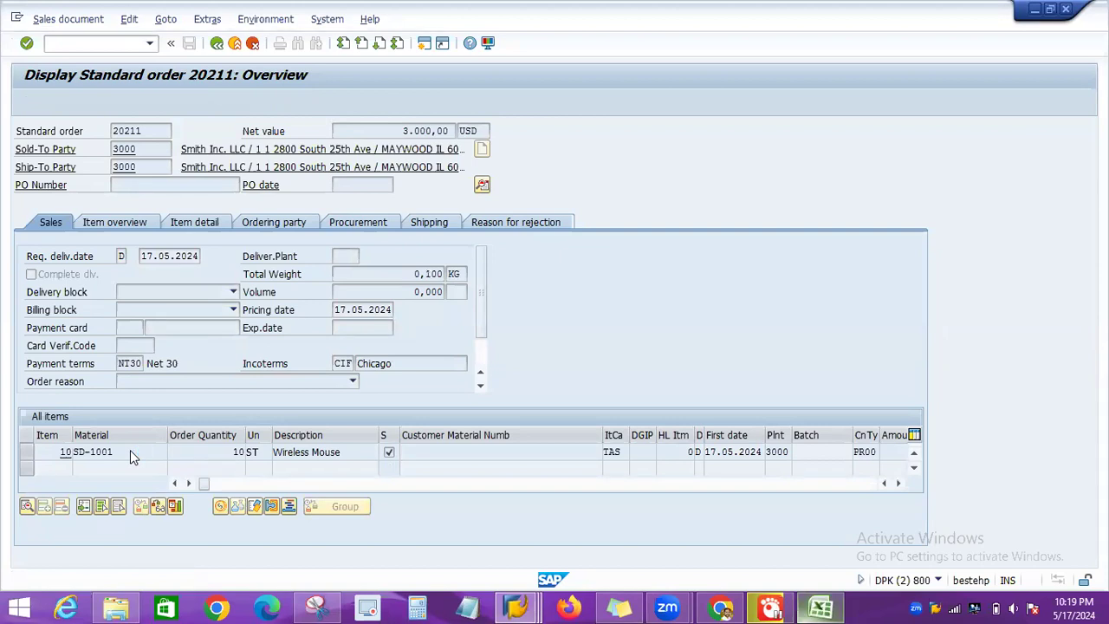
click(514, 185)
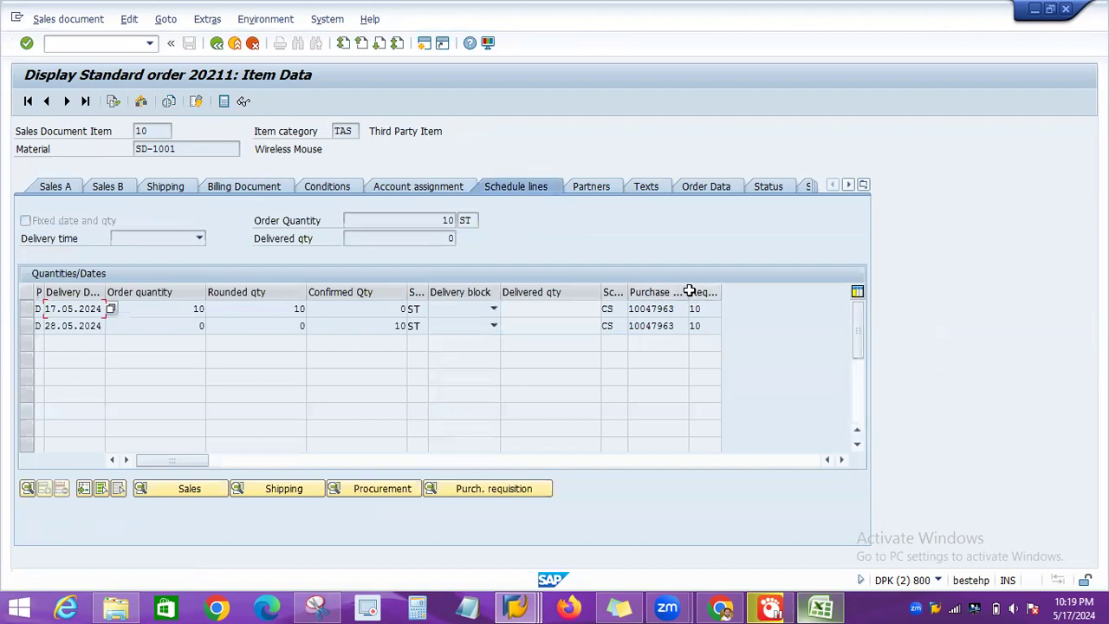
drag(689, 293, 625, 325)
click(682, 324)
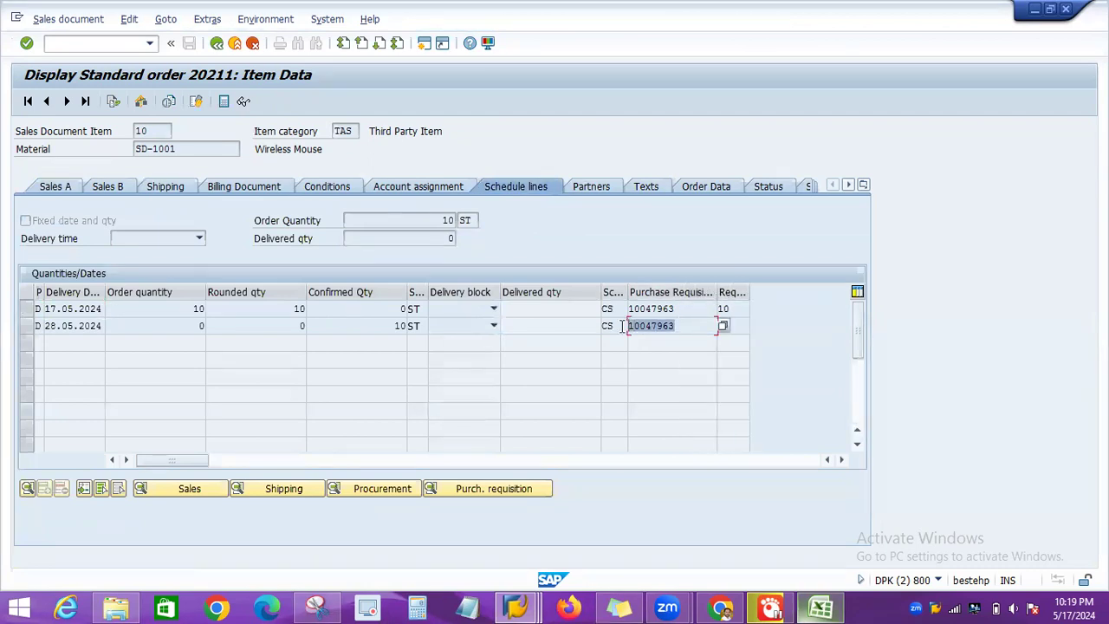
key(ctrl+c)
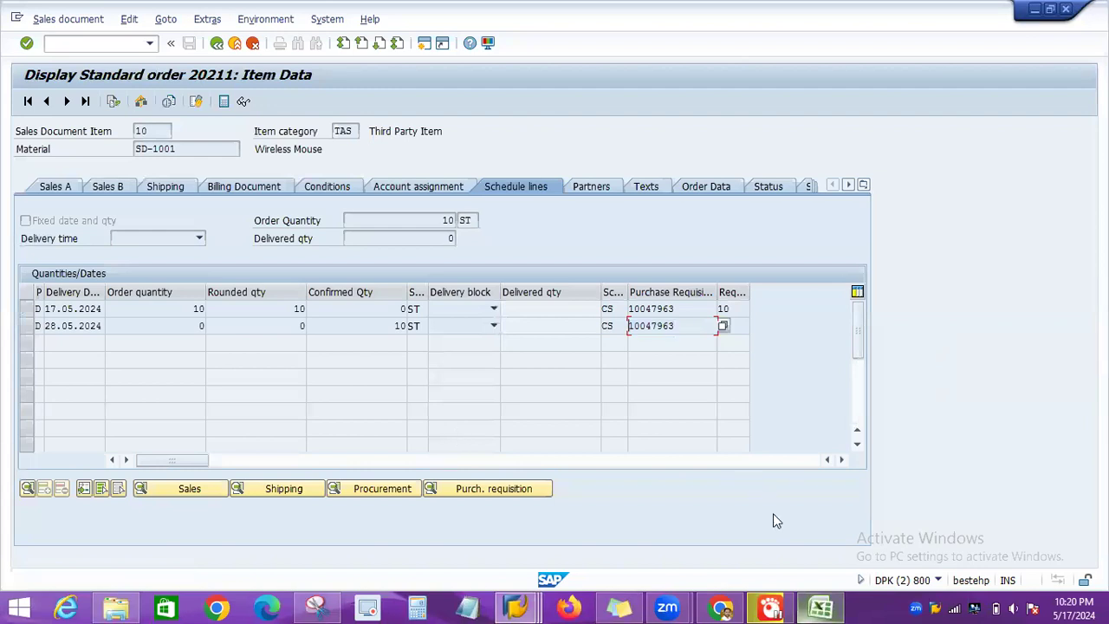
Switch to Excel and insert a blank row above row 37, the earlier third-party document record, on the Business Process sheet.
click(820, 607)
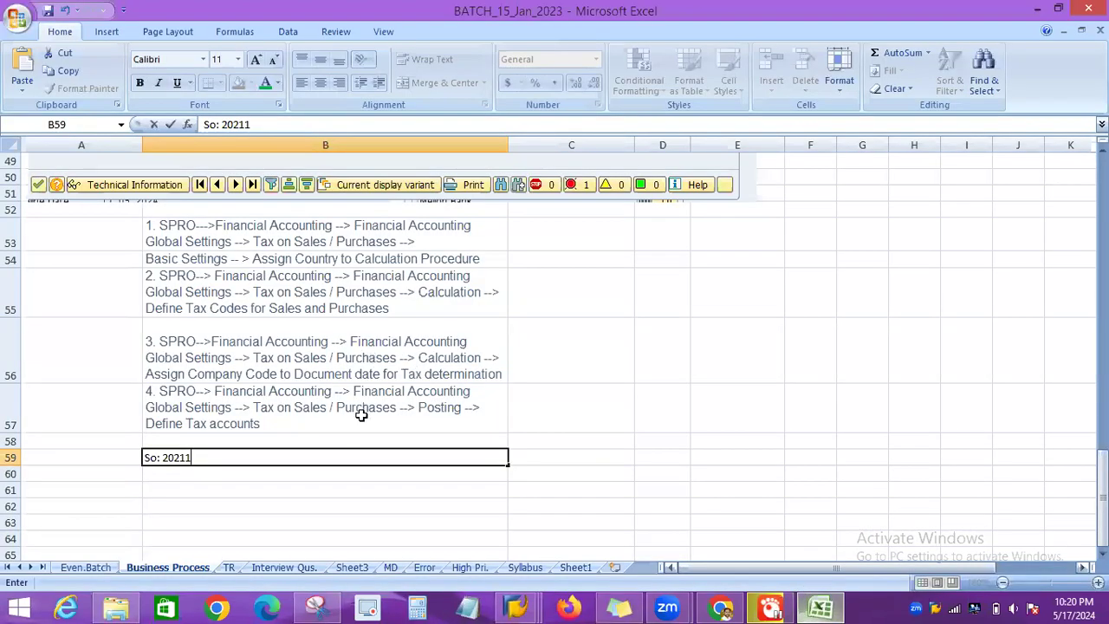
click(169, 478)
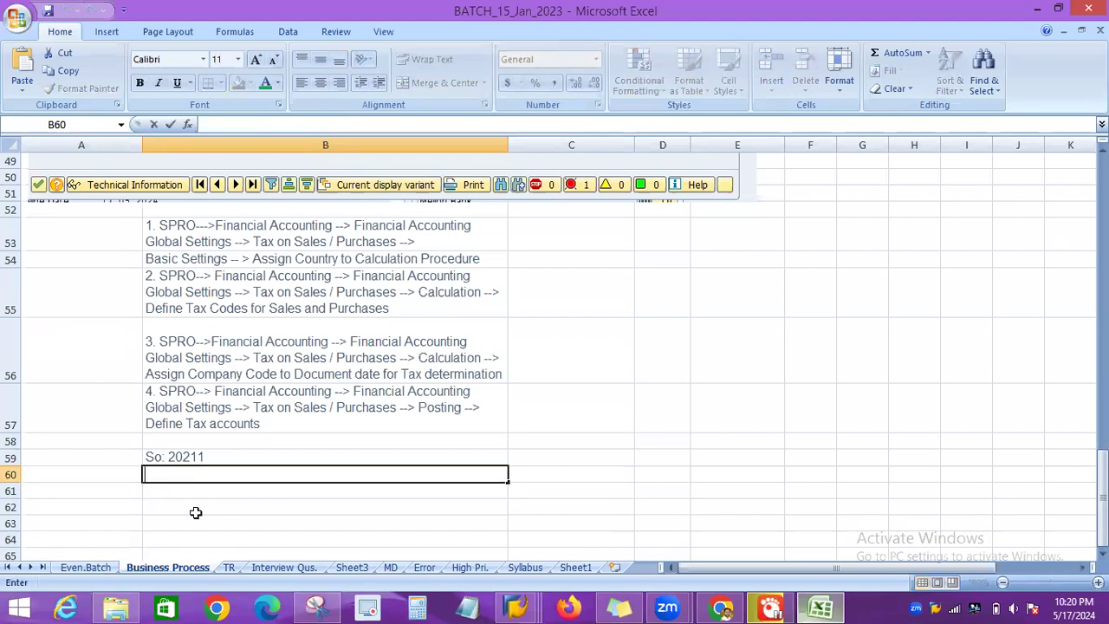
scroll(516, 414, up, 7)
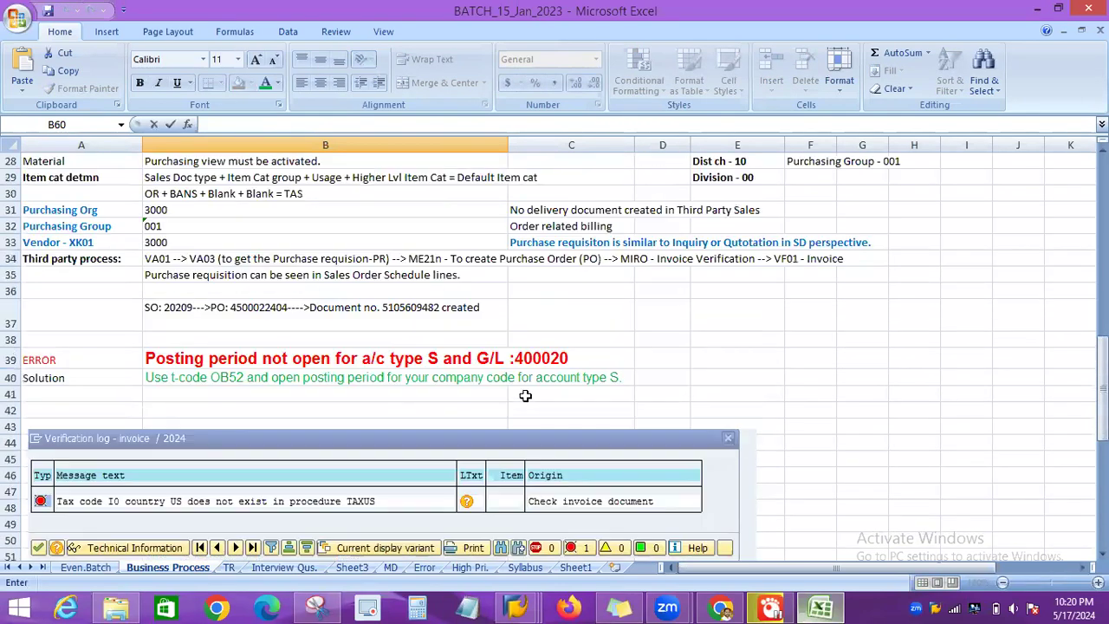
double_click(168, 316)
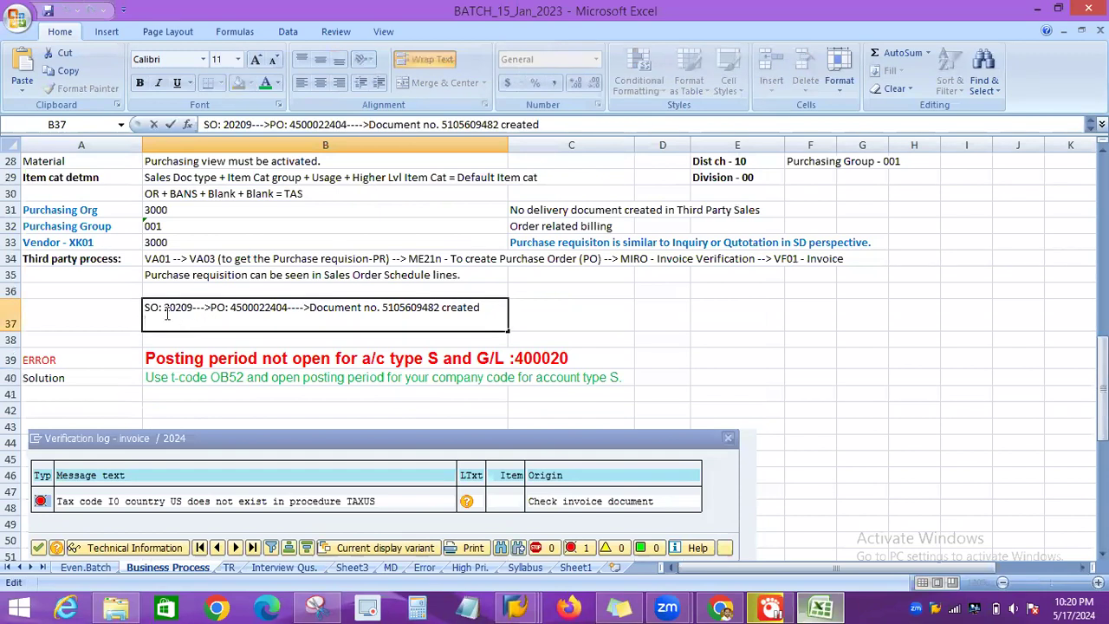
click(201, 259)
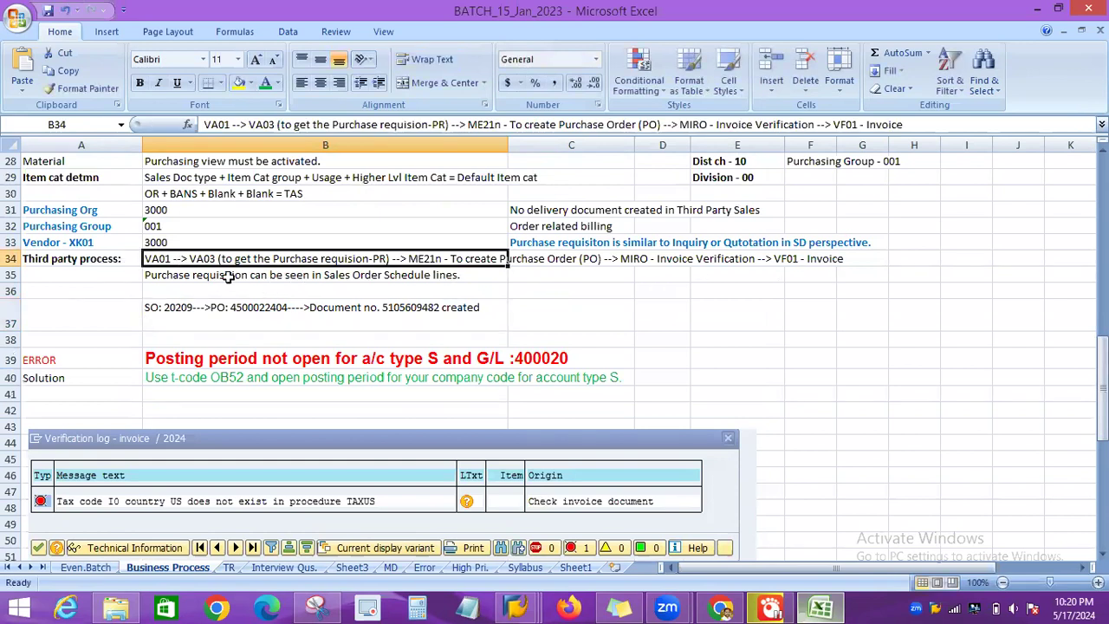
click(12, 310)
right_click(14, 312)
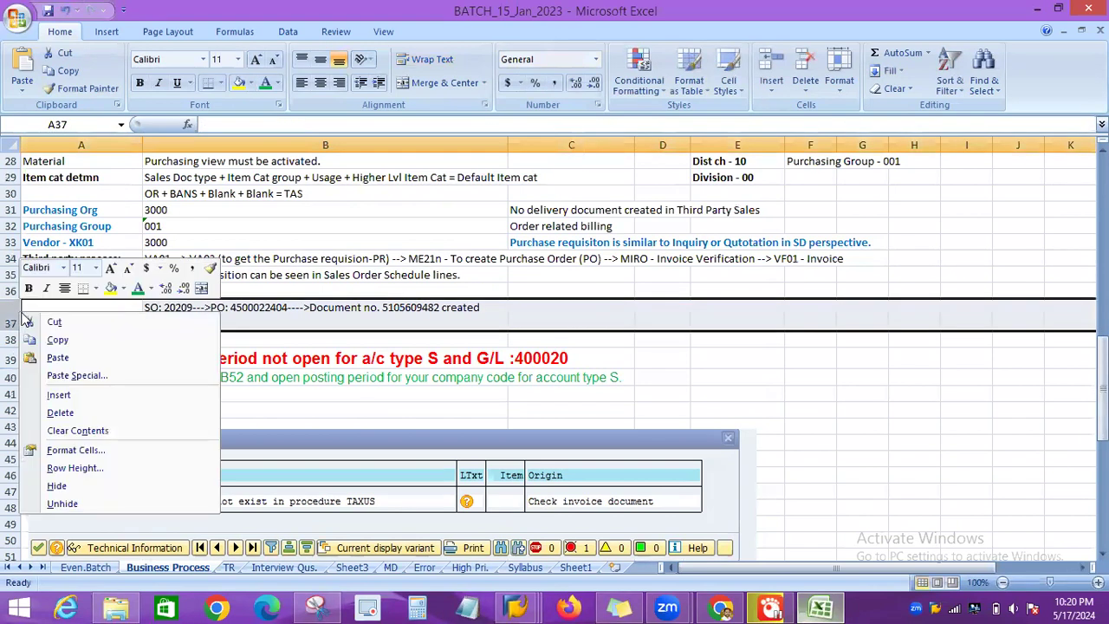
click(68, 396)
Enter the new sales order number followed by "--->" in cell B36.
click(186, 329)
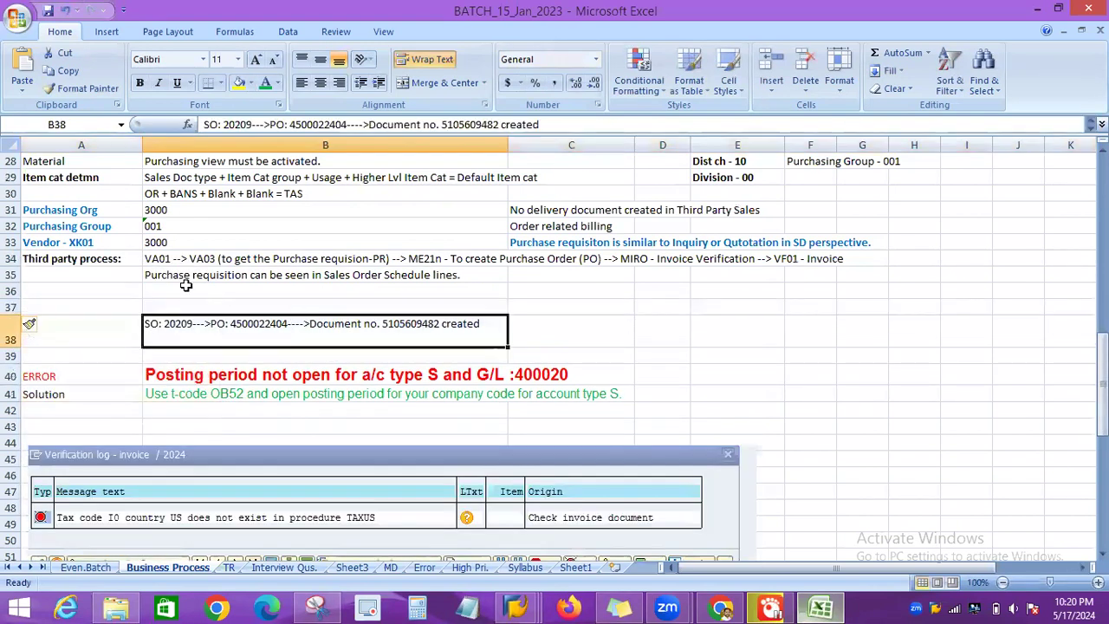
click(185, 291)
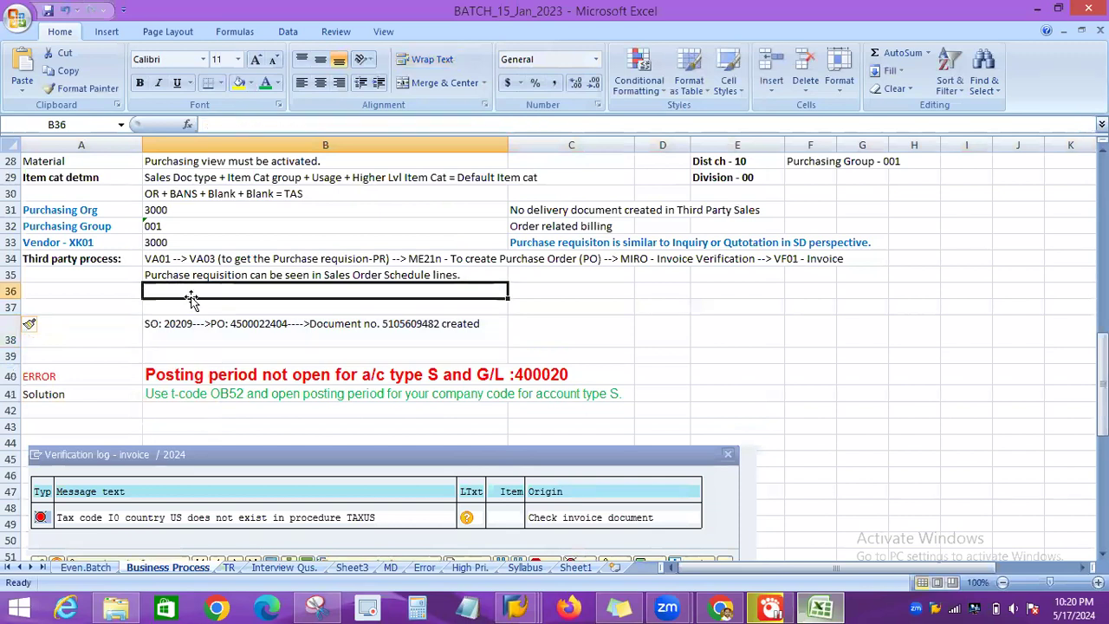
text(20211)
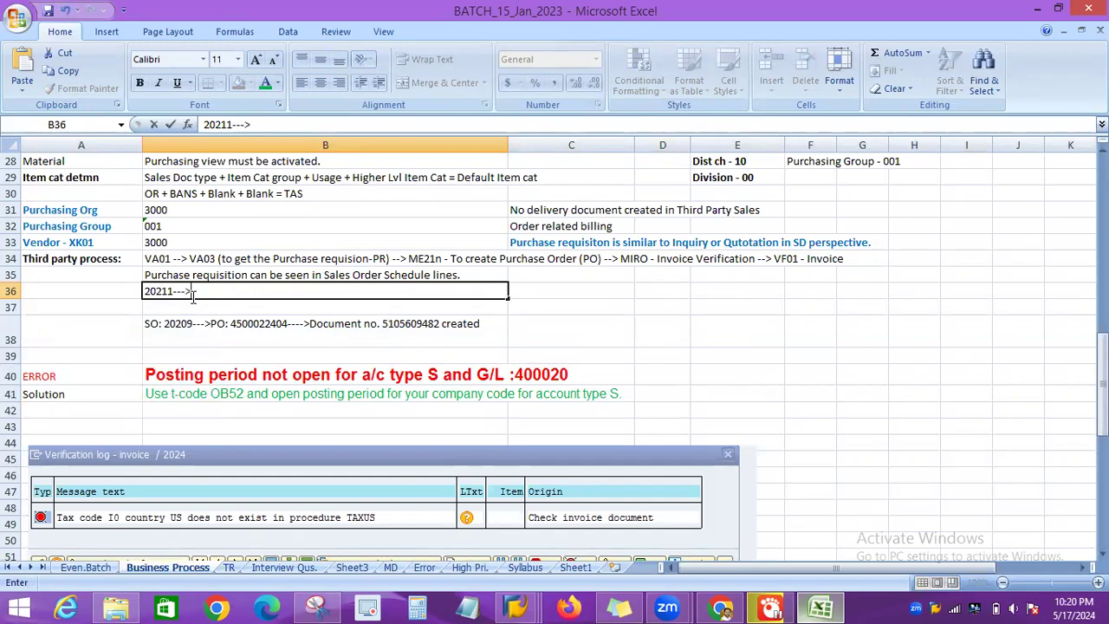
text(--->)
Copy the purchase requisition number from the SAP order's second schedule line and append it to B36 after "PR:", ending with "--->".
click(520, 607)
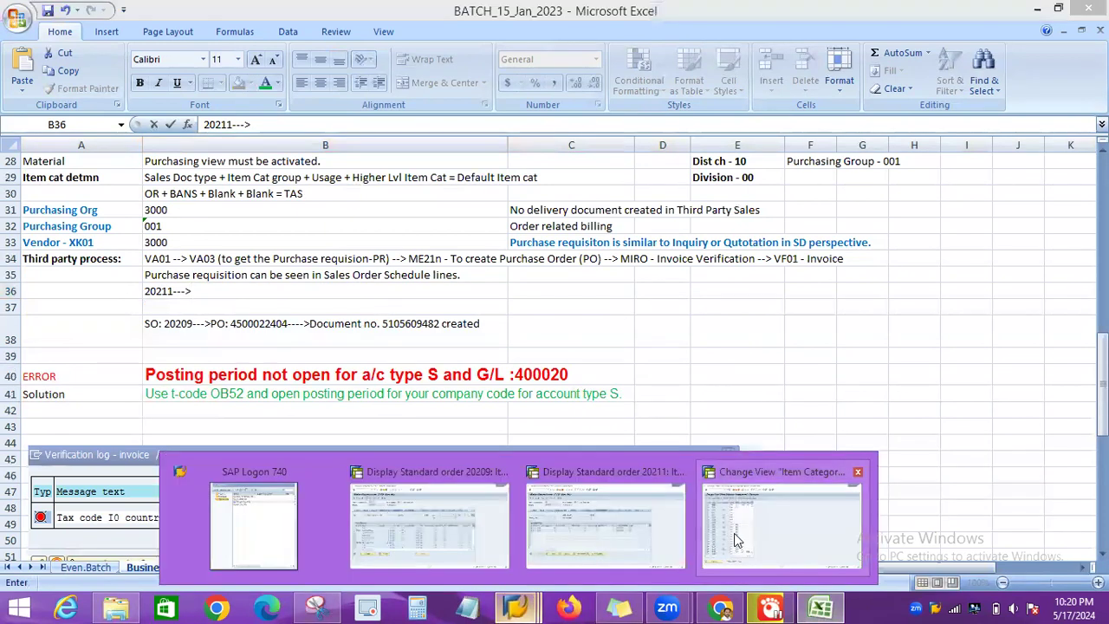
click(680, 516)
drag(690, 324, 626, 328)
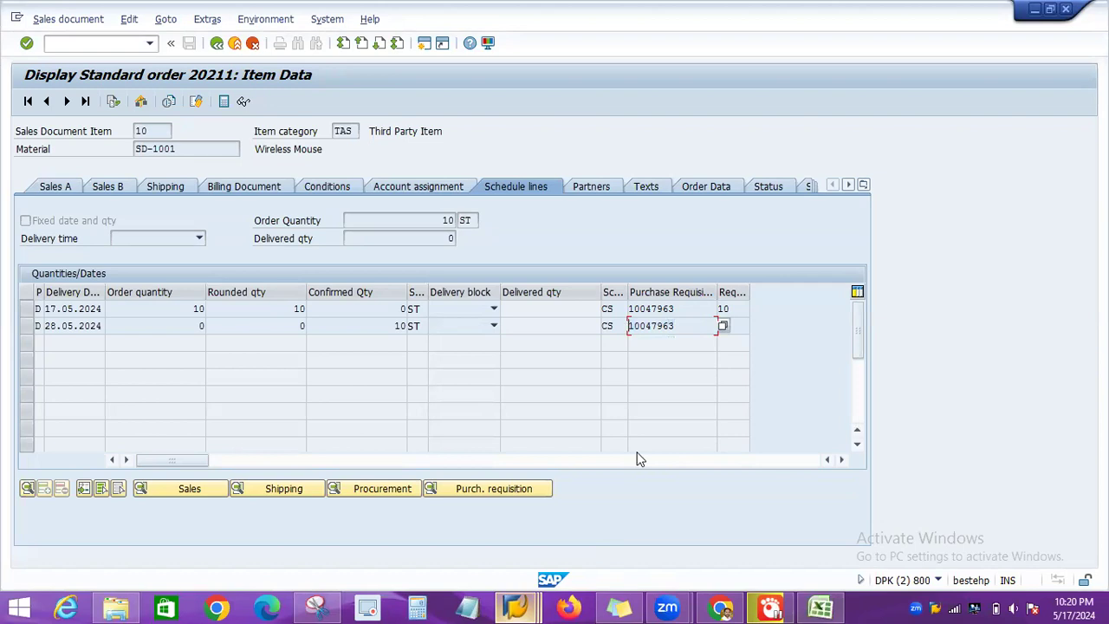
key(alt+Tab)
text(PR)
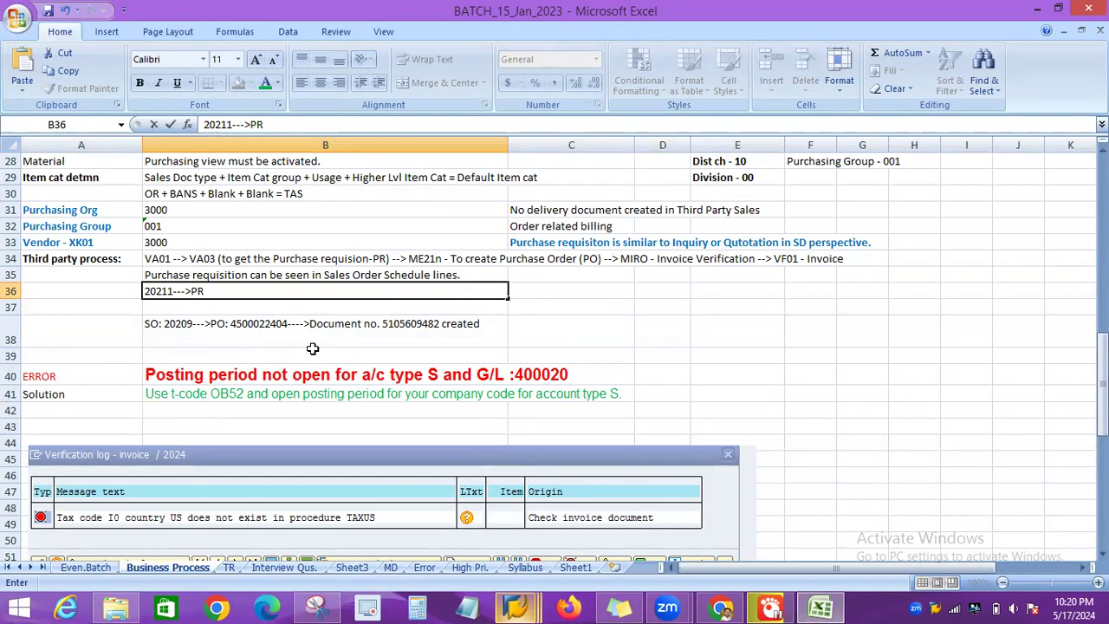
text(:)
key(ctrl+v)
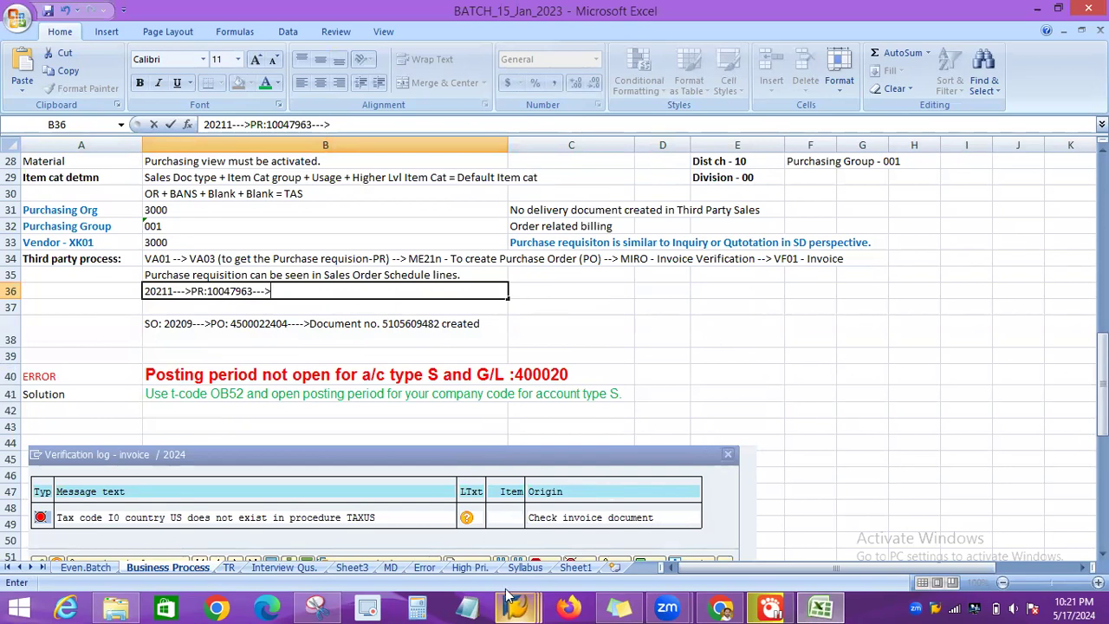
Switch to the SAP item category assignment, start a new session from it, and open transaction VOV5 there.
mouse_move(516, 606)
click(765, 522)
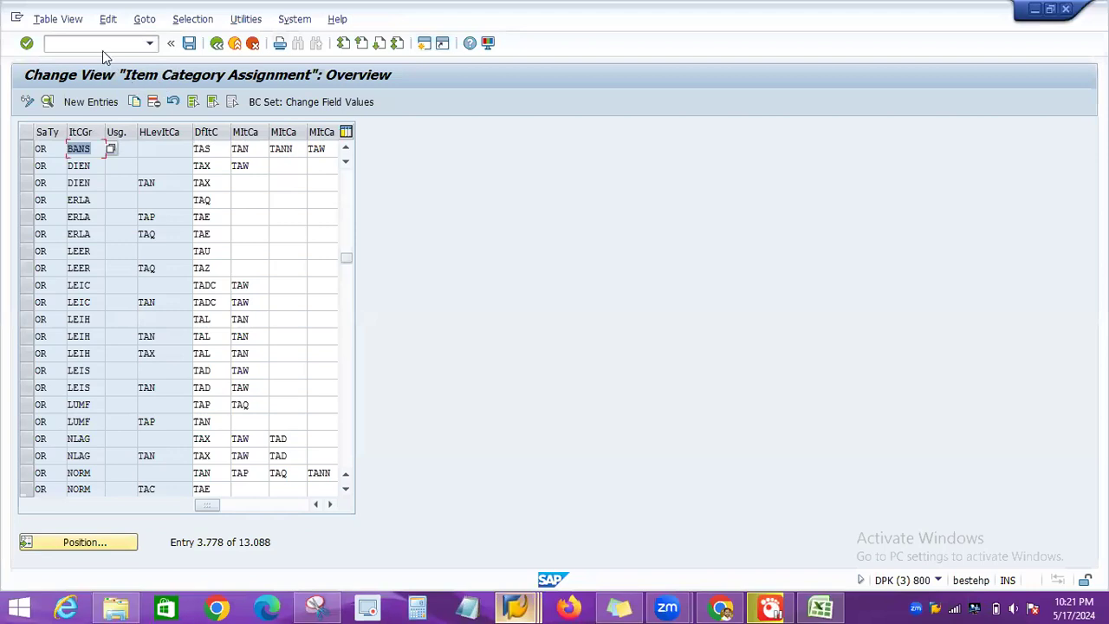
click(423, 43)
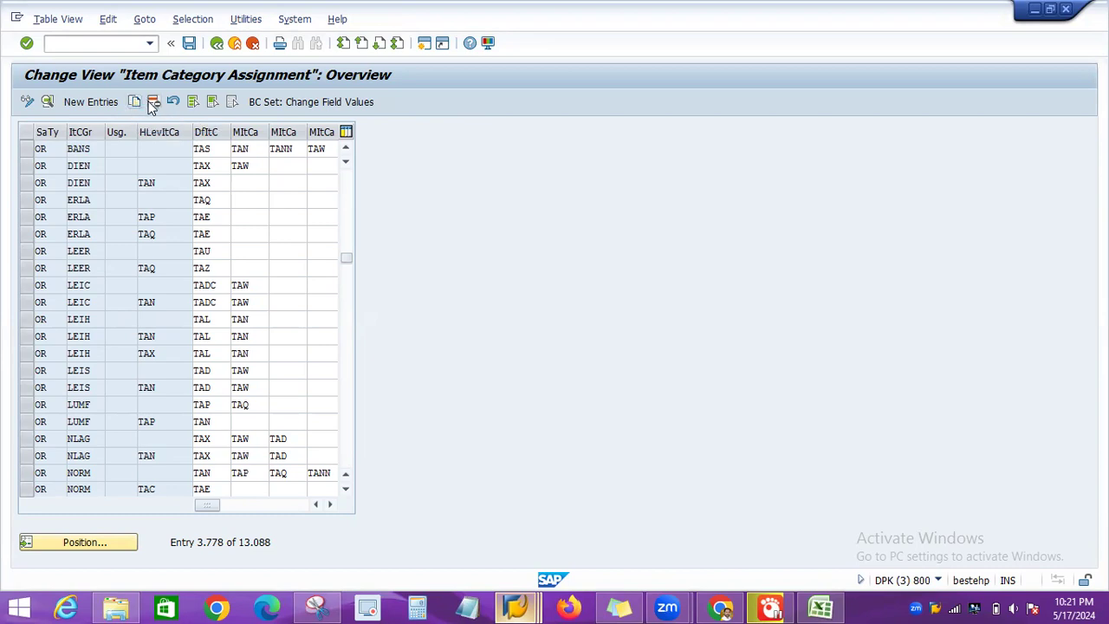
key(F3)
text(VO)
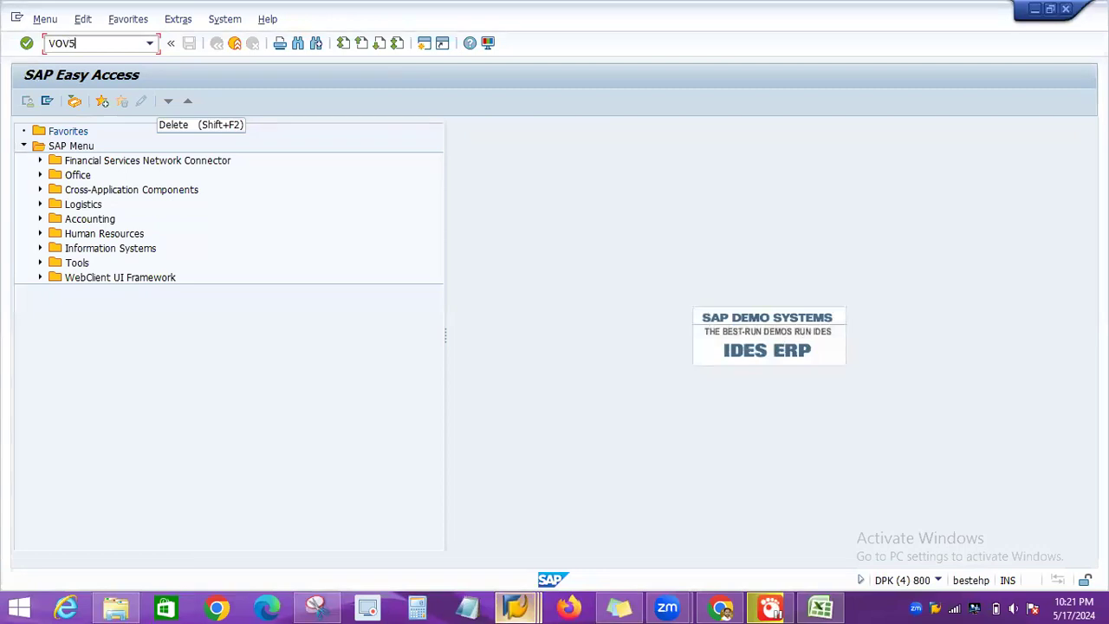
text(V5)
key(Return)
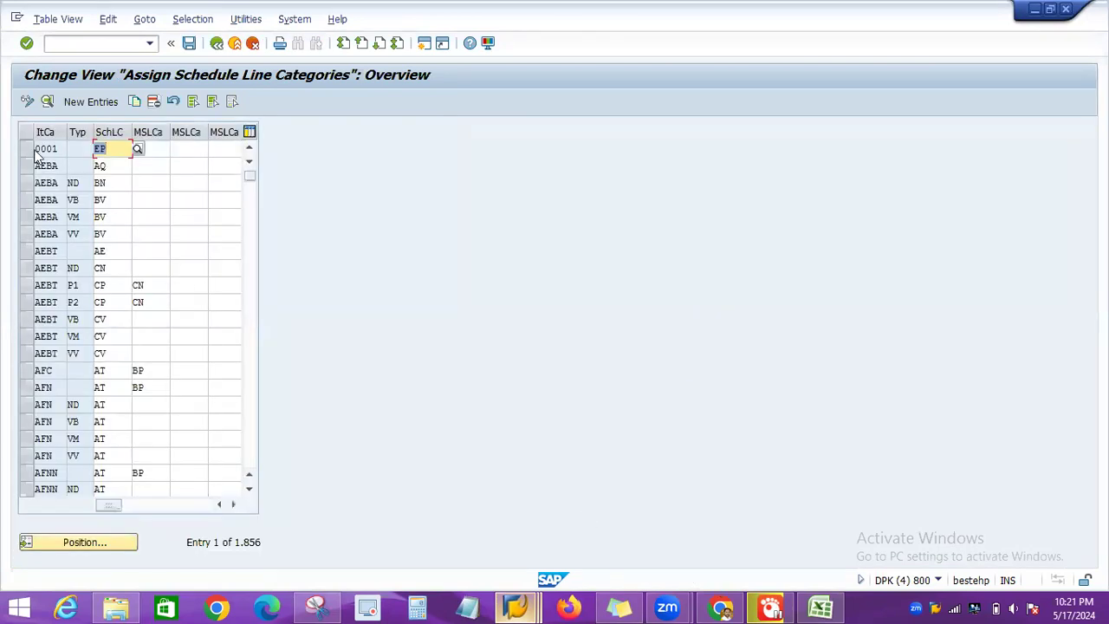
Leave the schedule line category assignment with /N and try to open transaction V0V5.
click(105, 45)
text(/N)
key(Return)
text(V/0)
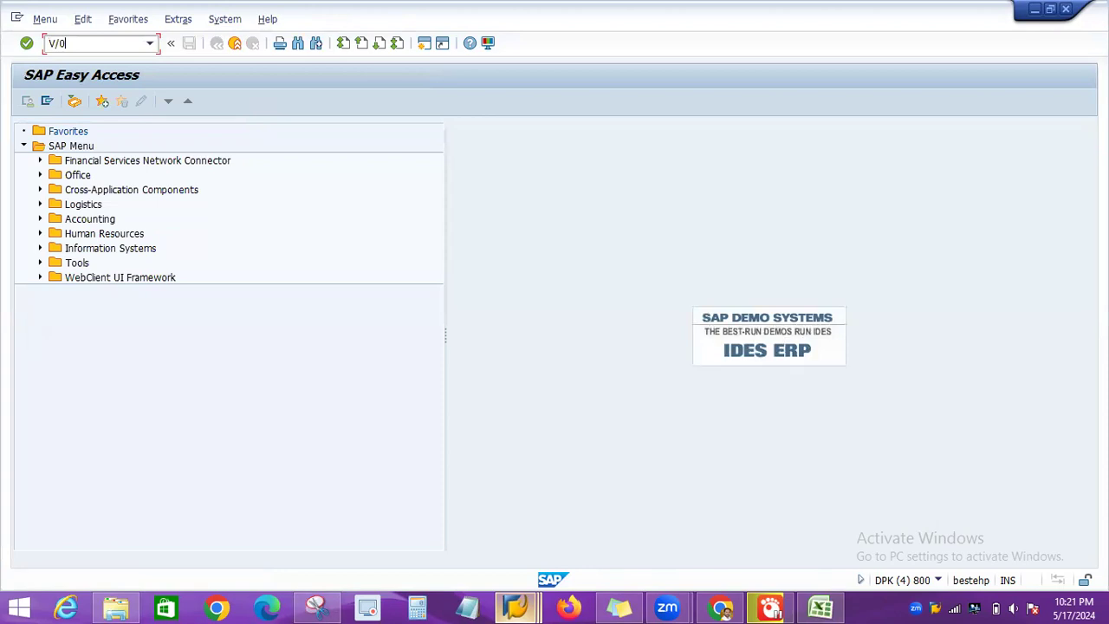
text(V5)
key(Return)
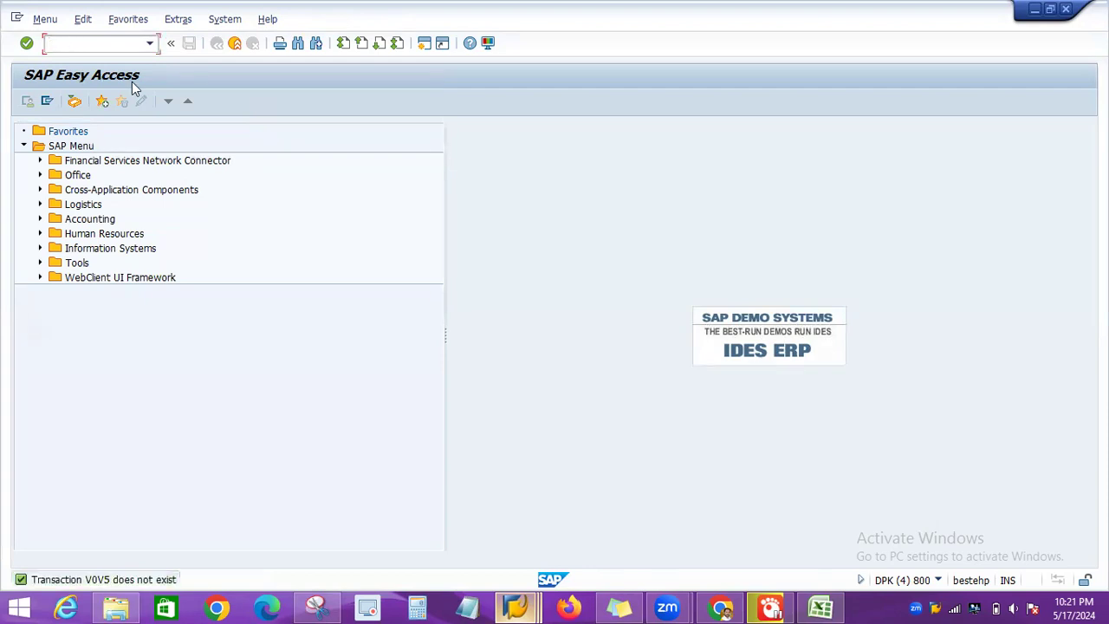
Open the schedule line category assignment with VOV5, return to SAP Easy Access, and open the assignment again.
text(VOV5)
key(Return)
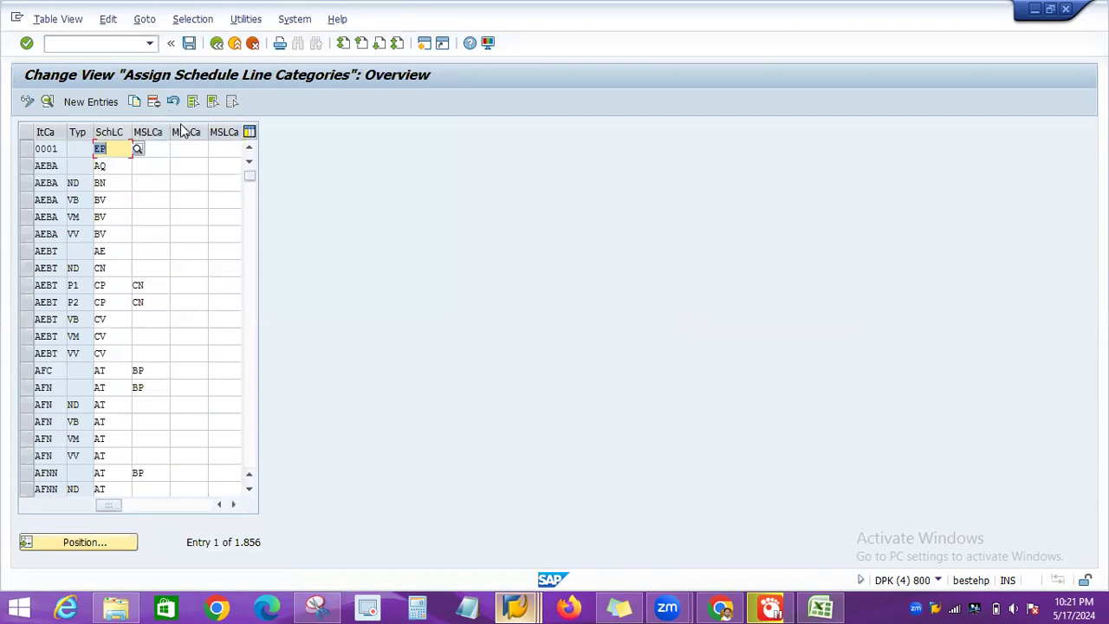
click(216, 42)
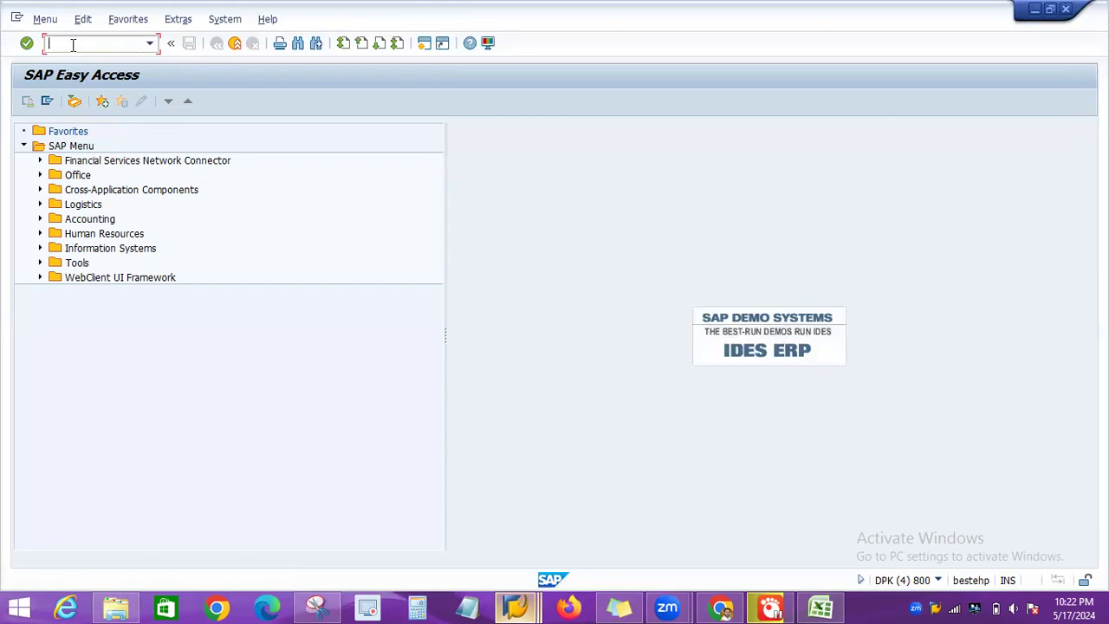
text(OV5)
key(Return)
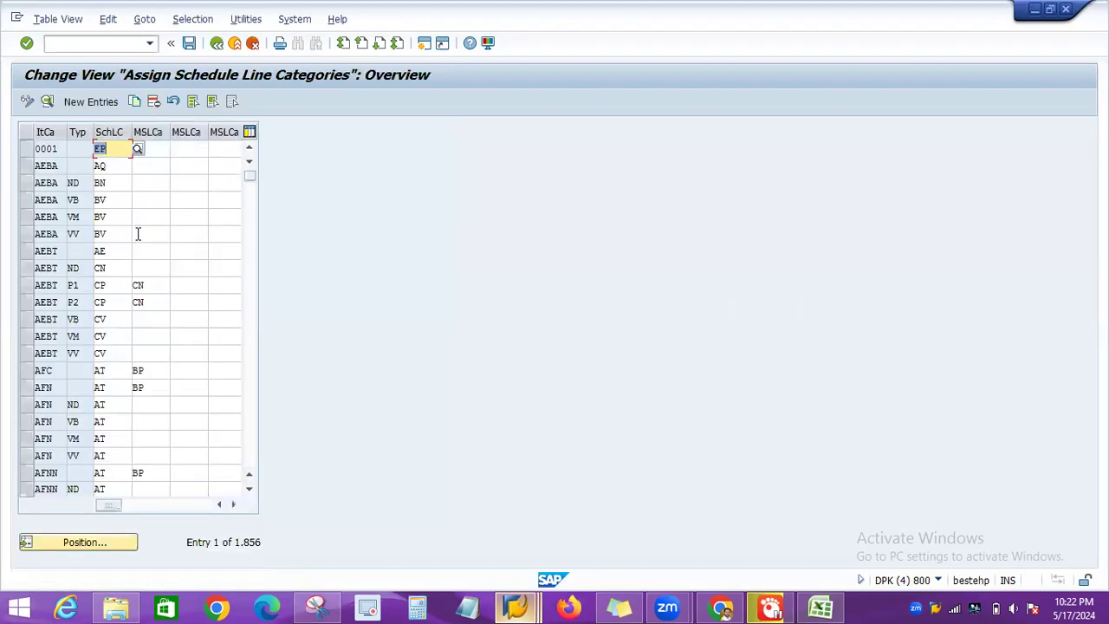
Switch to Excel, find the schedule line category determination notes on the Even.Batch sheet, and highlight the transaction code in cell B589.
click(810, 607)
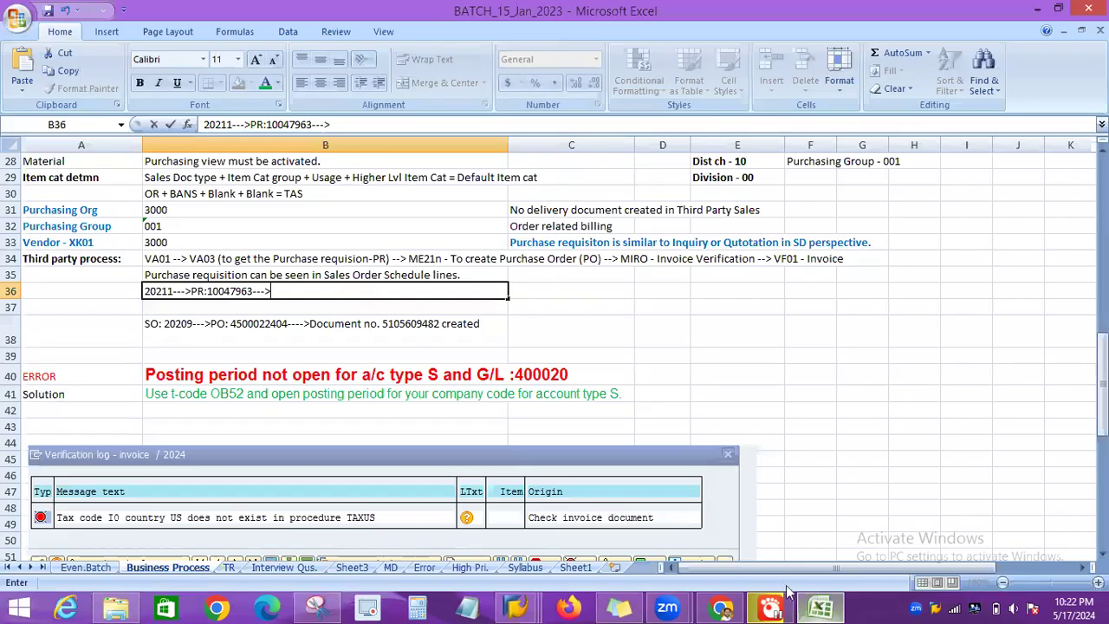
click(74, 570)
scroll(134, 403, up, 13)
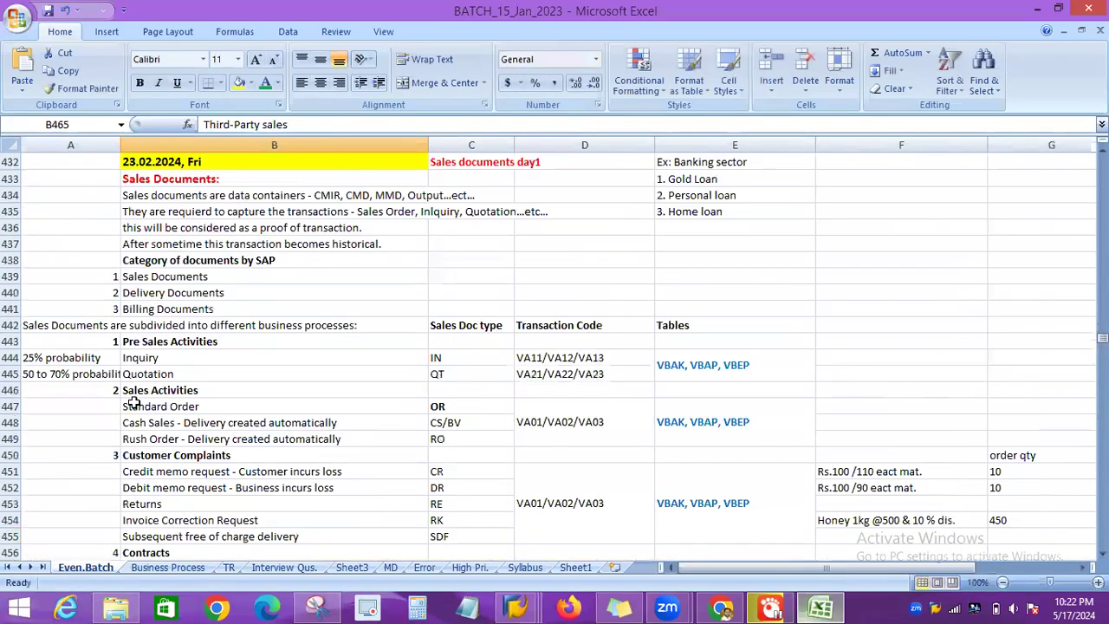
scroll(134, 403, up, 14)
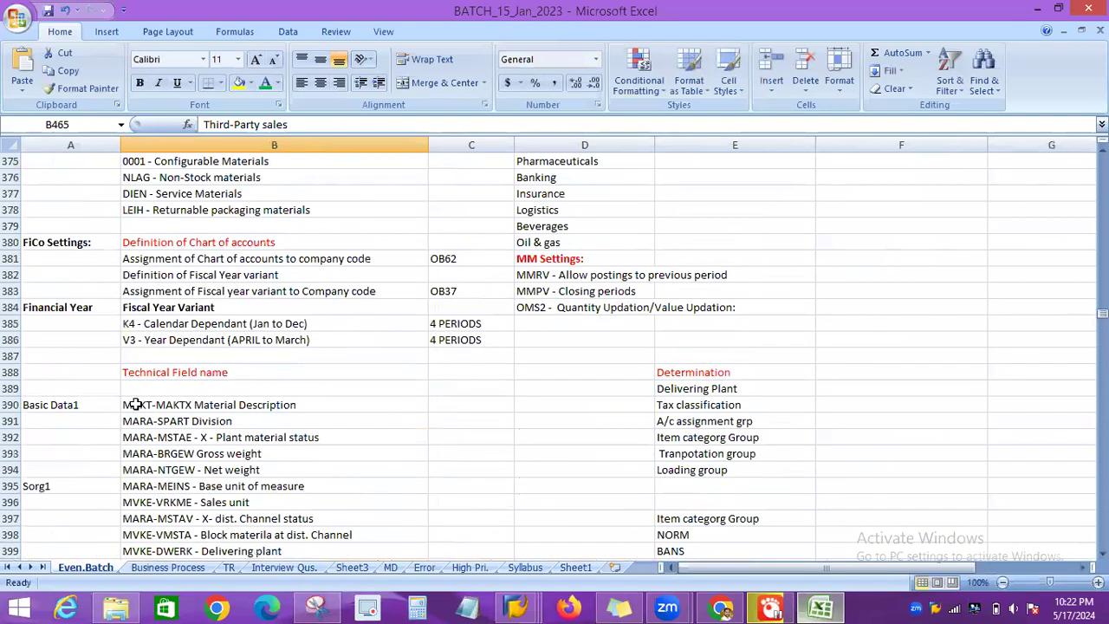
scroll(136, 405, down, 20)
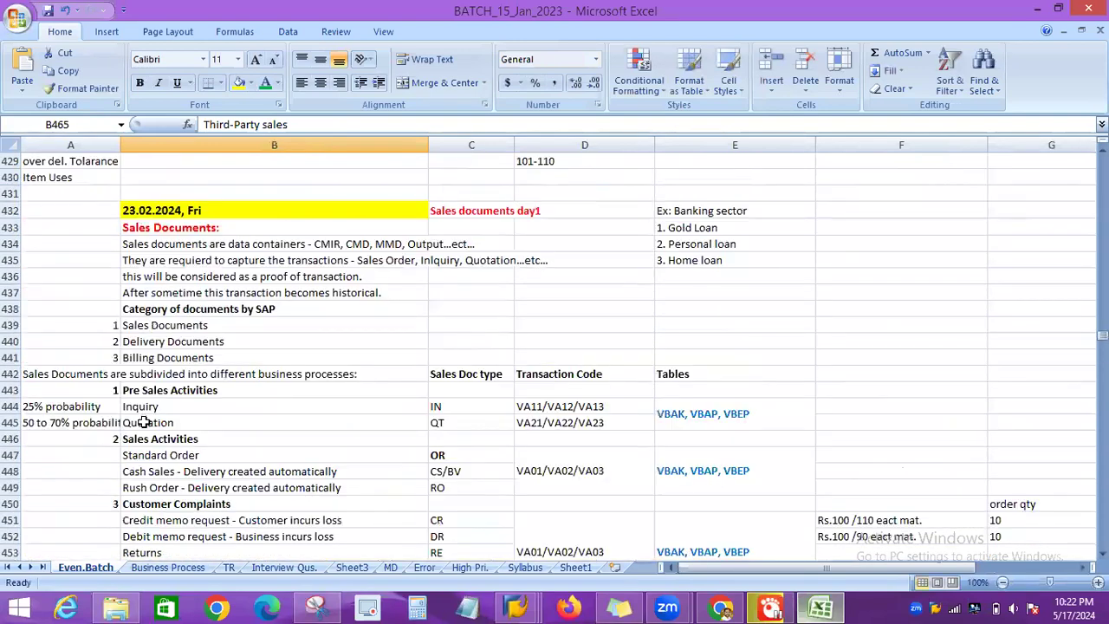
scroll(149, 425, down, 17)
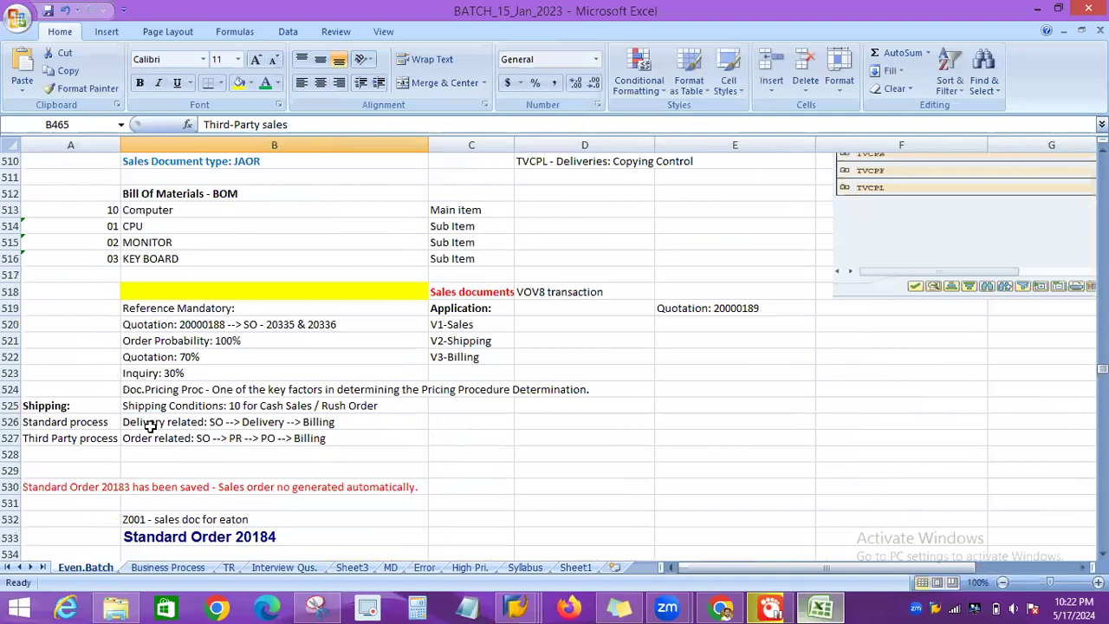
scroll(150, 425, down, 5)
scroll(150, 427, down, 7)
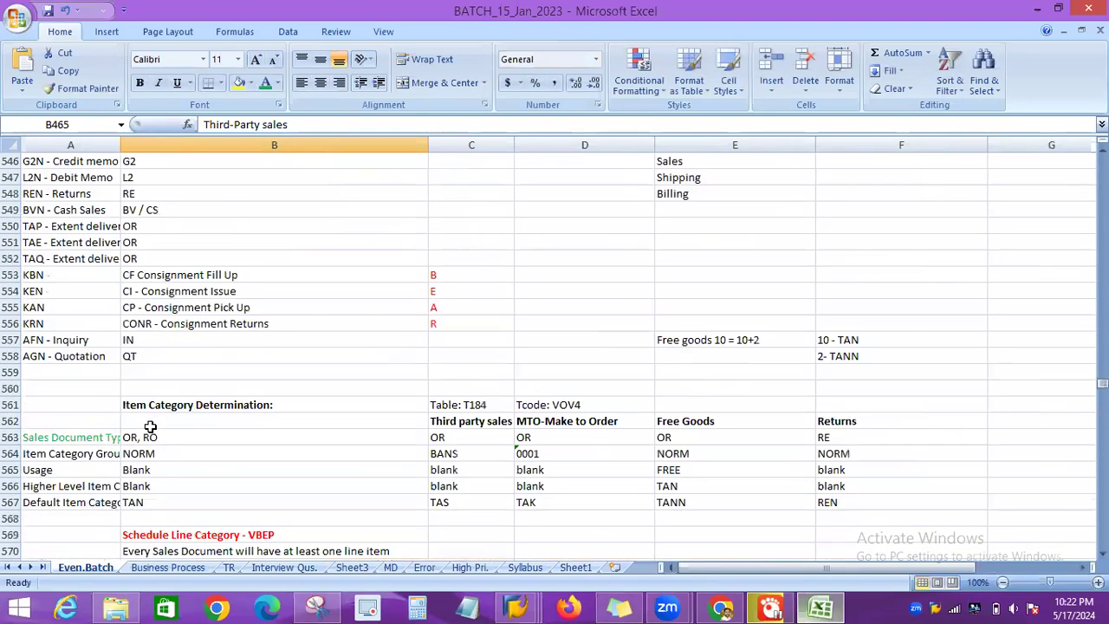
scroll(150, 426, down, 2)
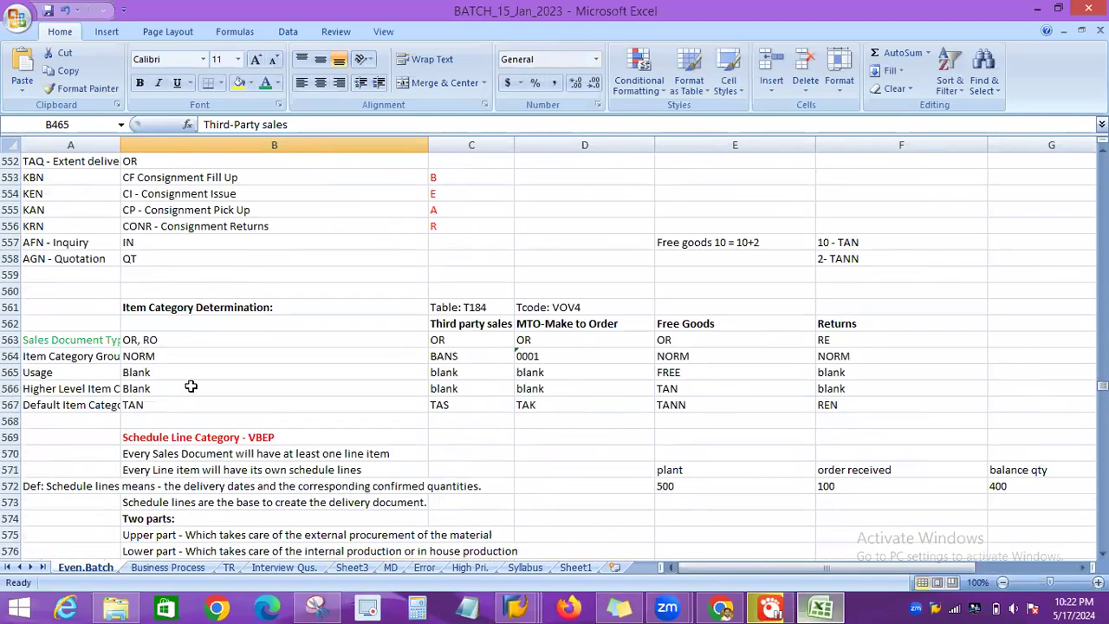
scroll(190, 386, down, 12)
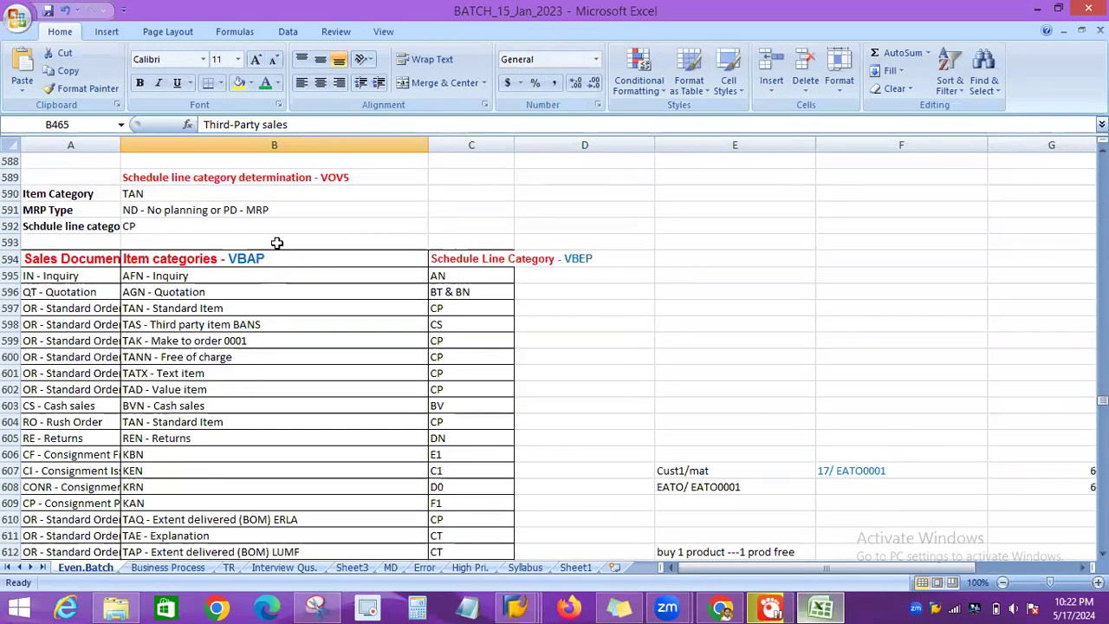
click(338, 178)
double_click(338, 178)
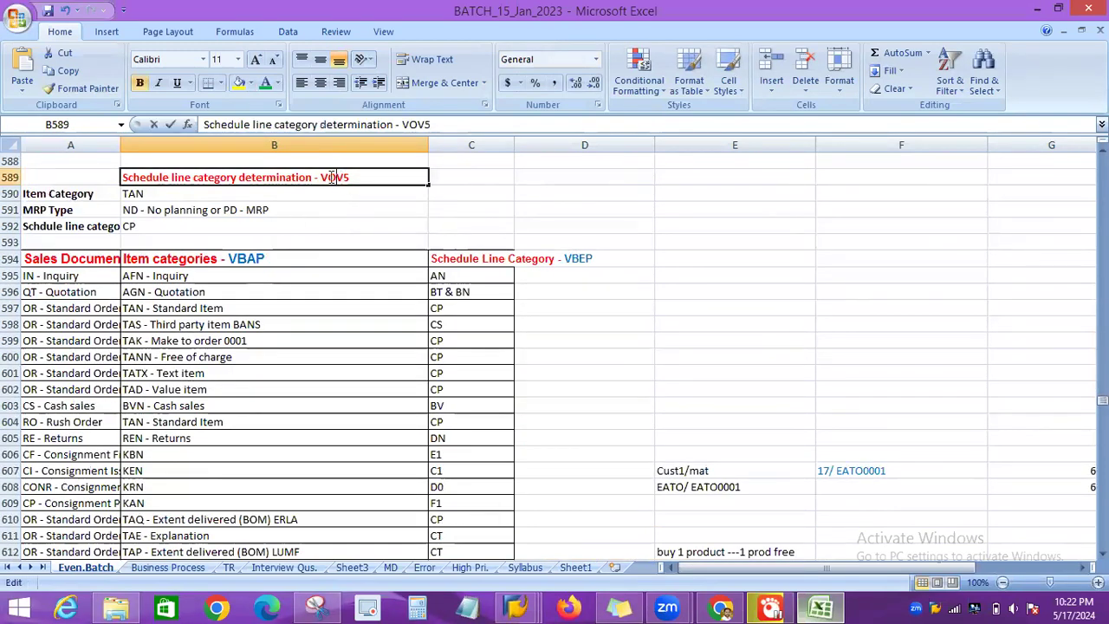
drag(321, 178, 344, 178)
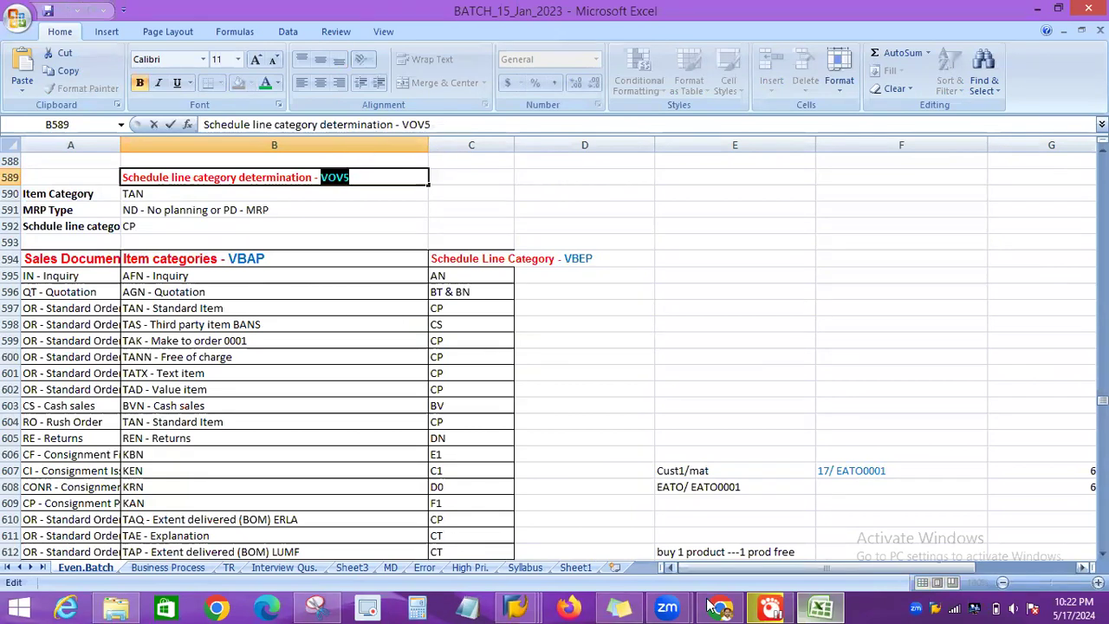
Switch back to SAP's schedule line category session, return to SAP Easy Access, and reopen the assignment table with transaction VOV5.
click(524, 606)
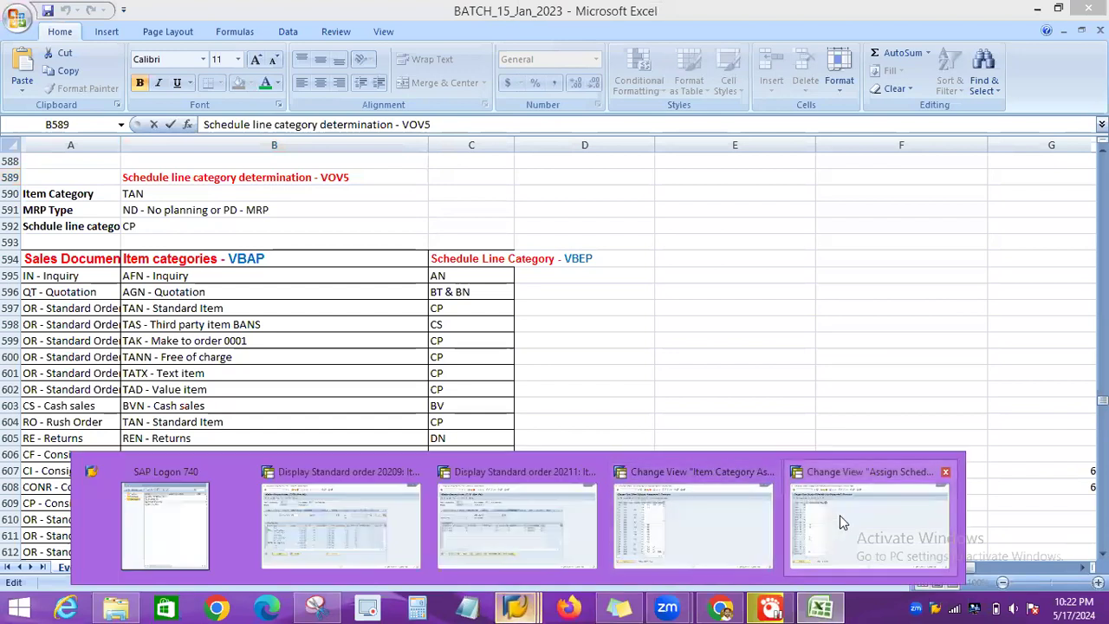
click(839, 515)
click(214, 44)
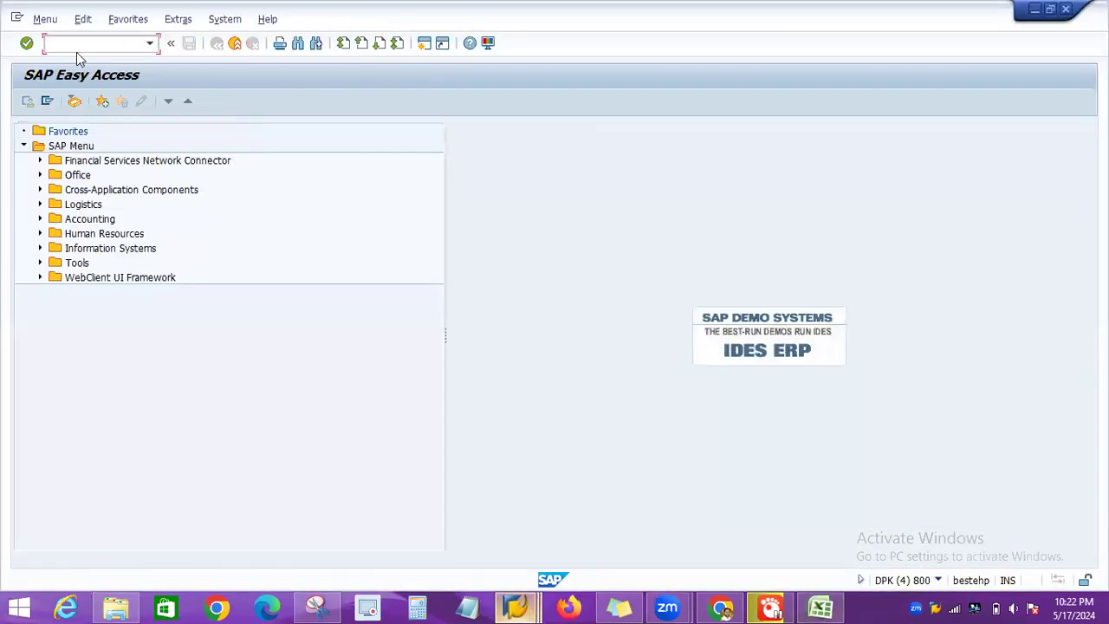
text(VOV5)
click(26, 42)
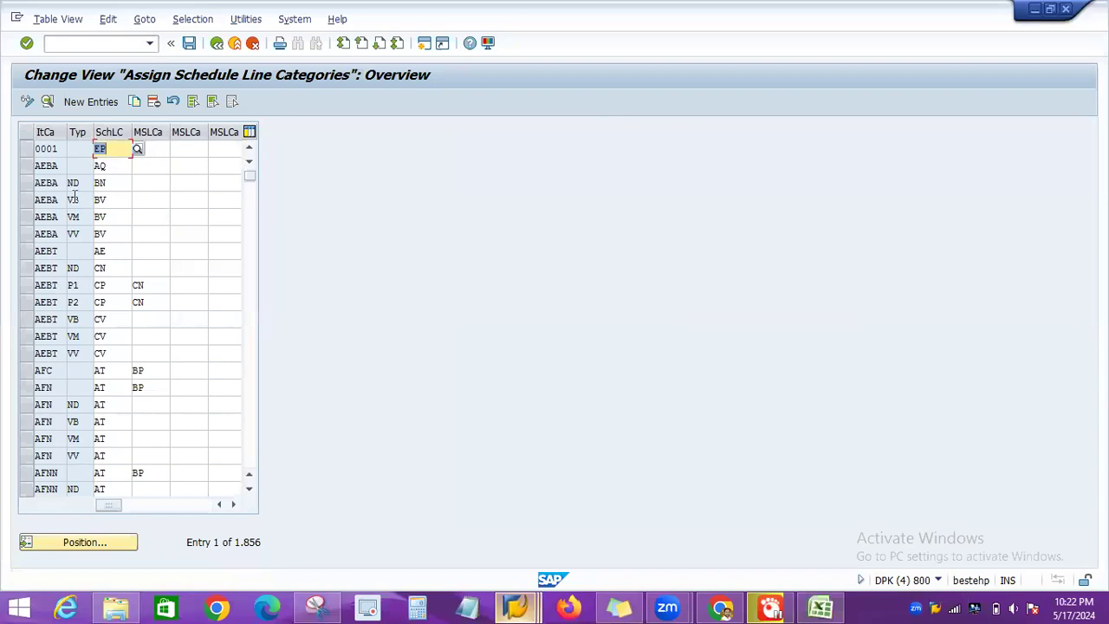
Leave the schedule line category assignment table and open the schedule line category maintenance with transaction VOV6.
click(93, 43)
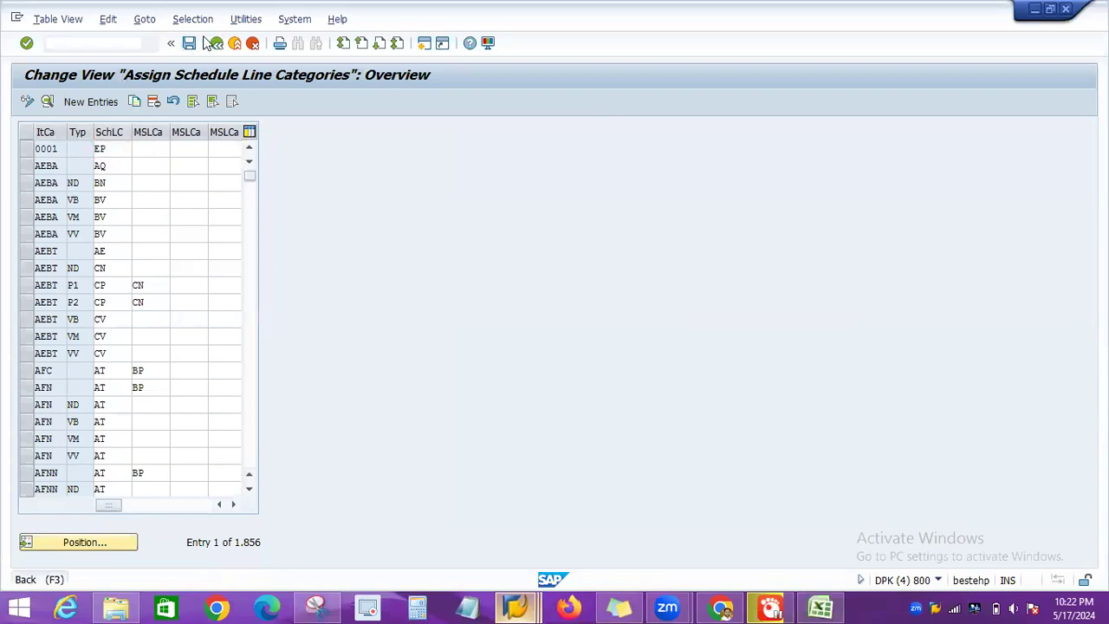
click(208, 44)
text(VOV6)
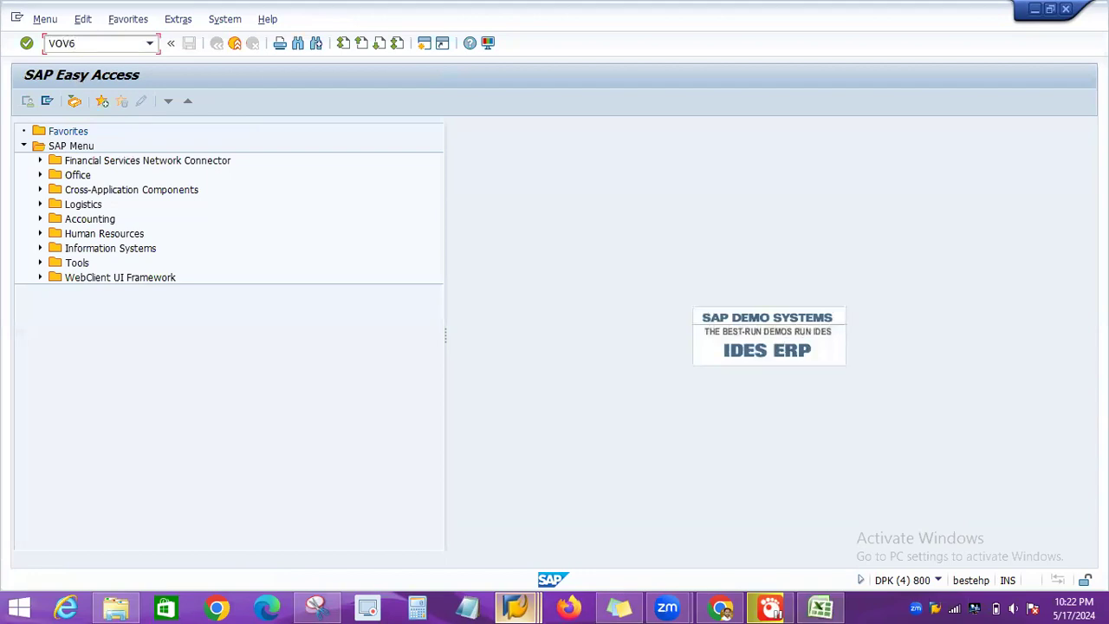
key(Return)
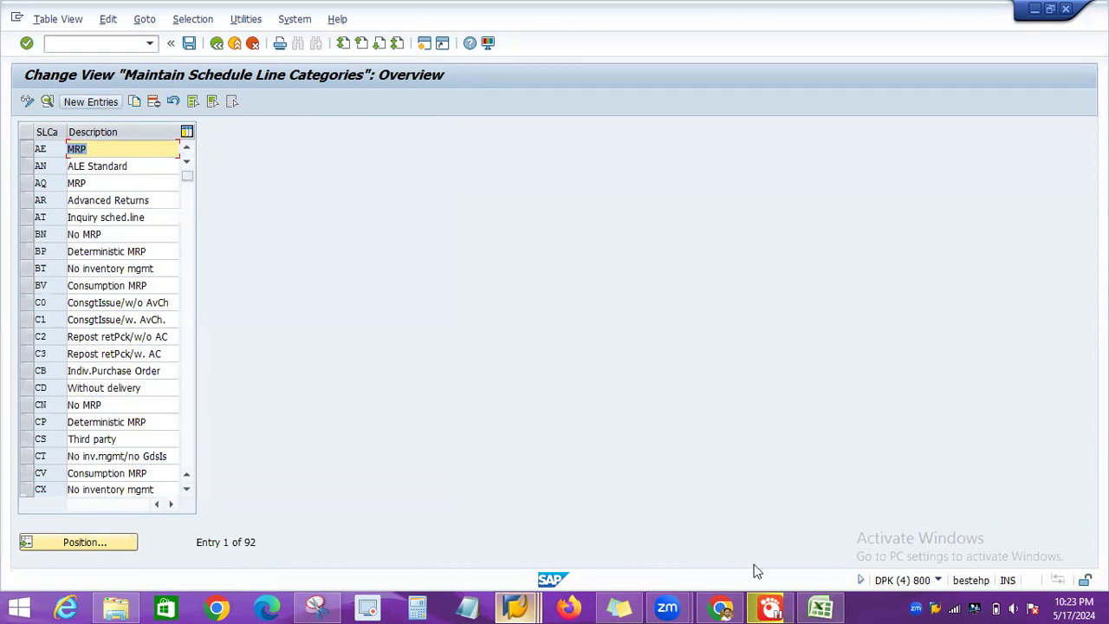
Switch to Excel, find the third-party notes on the Business Process sheet, and highlight schedule line category CS in cell D25.
mouse_move(819, 606)
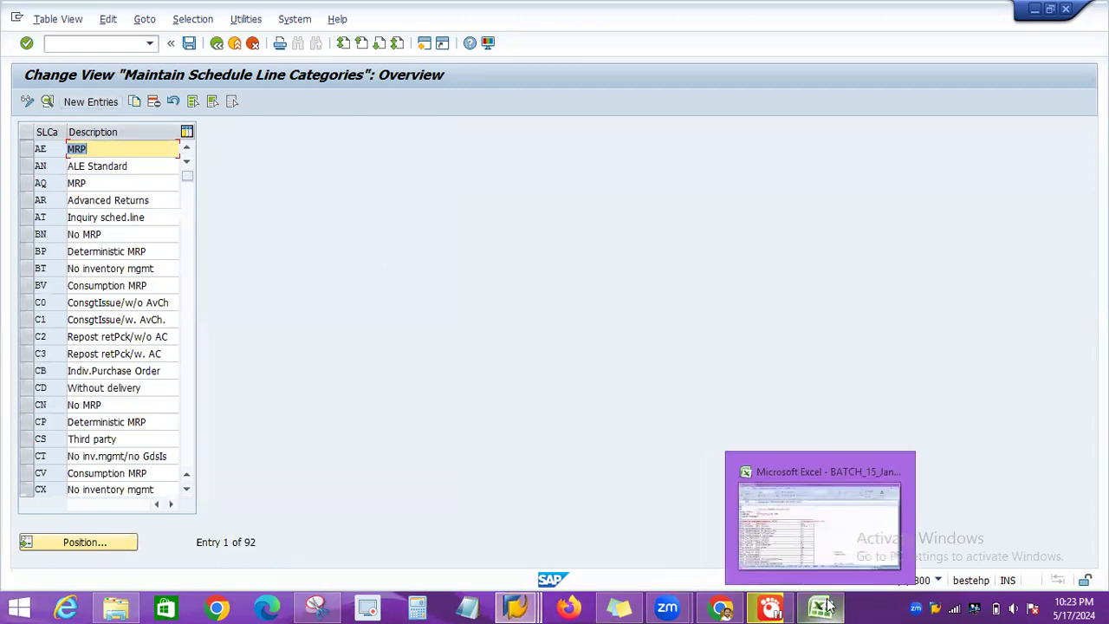
click(803, 531)
click(168, 568)
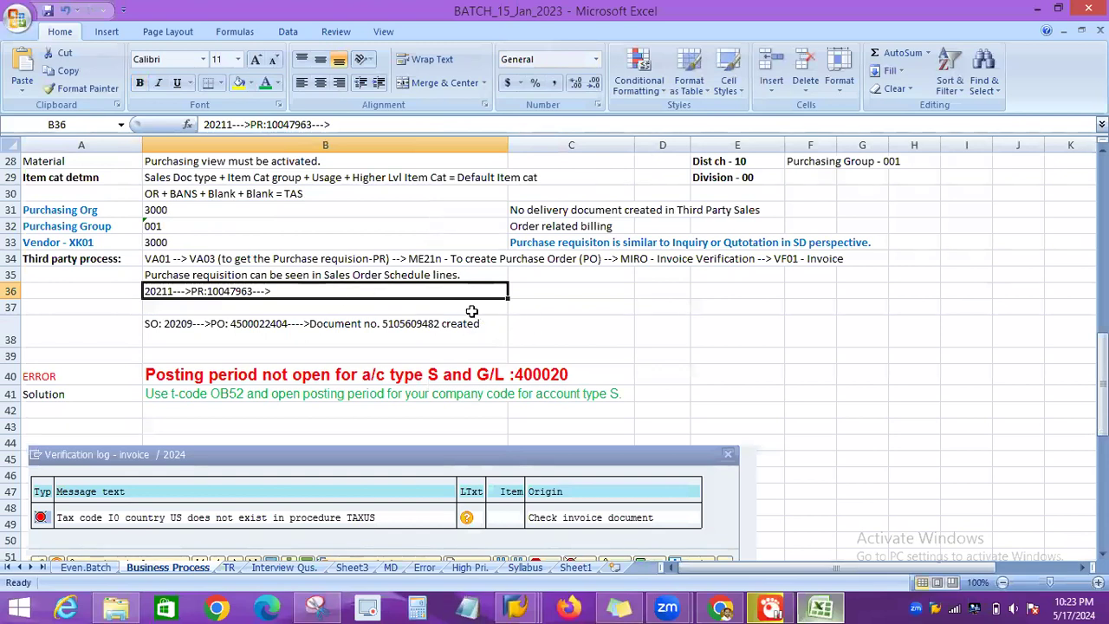
scroll(471, 311, up, 3)
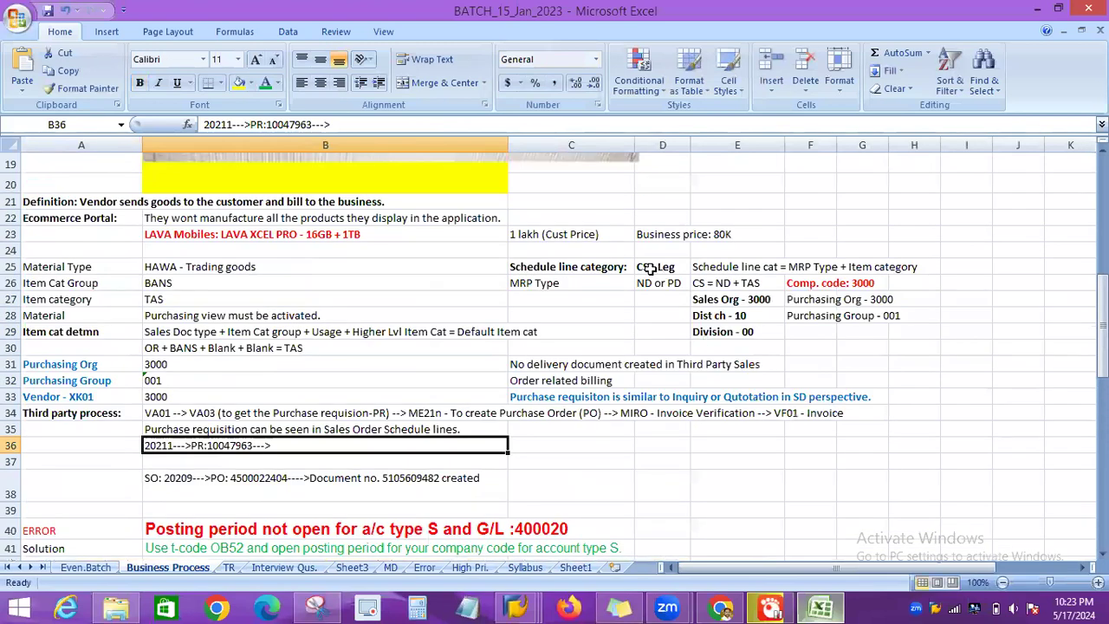
double_click(650, 267)
drag(651, 268, 638, 267)
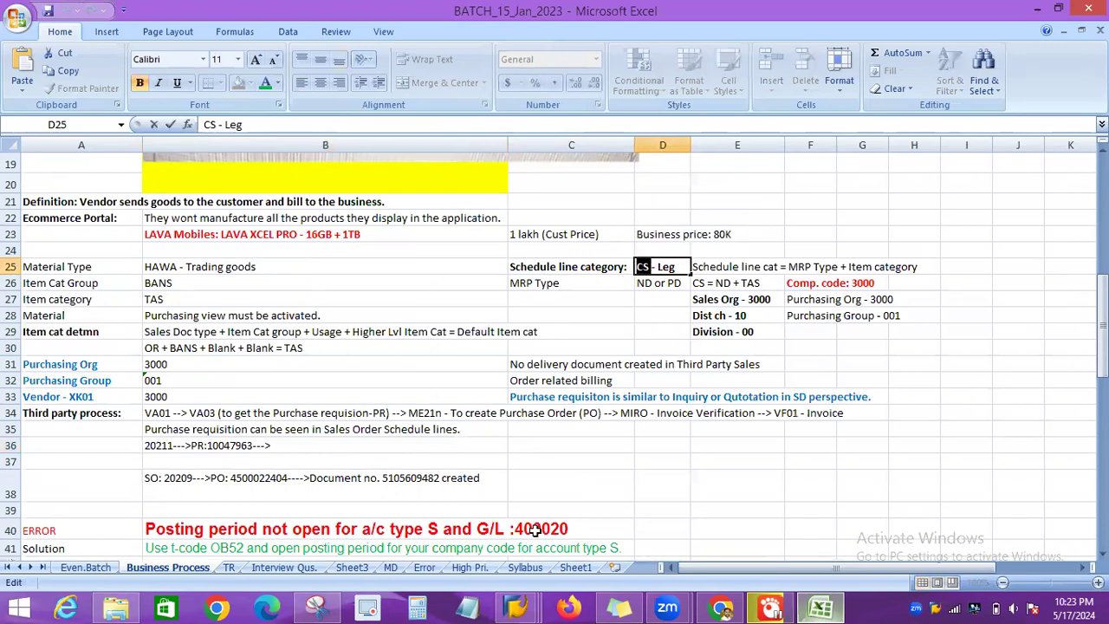
Switch back to SAP's schedule line category maintenance and display the details of category CS, Third party.
mouse_move(516, 607)
click(871, 520)
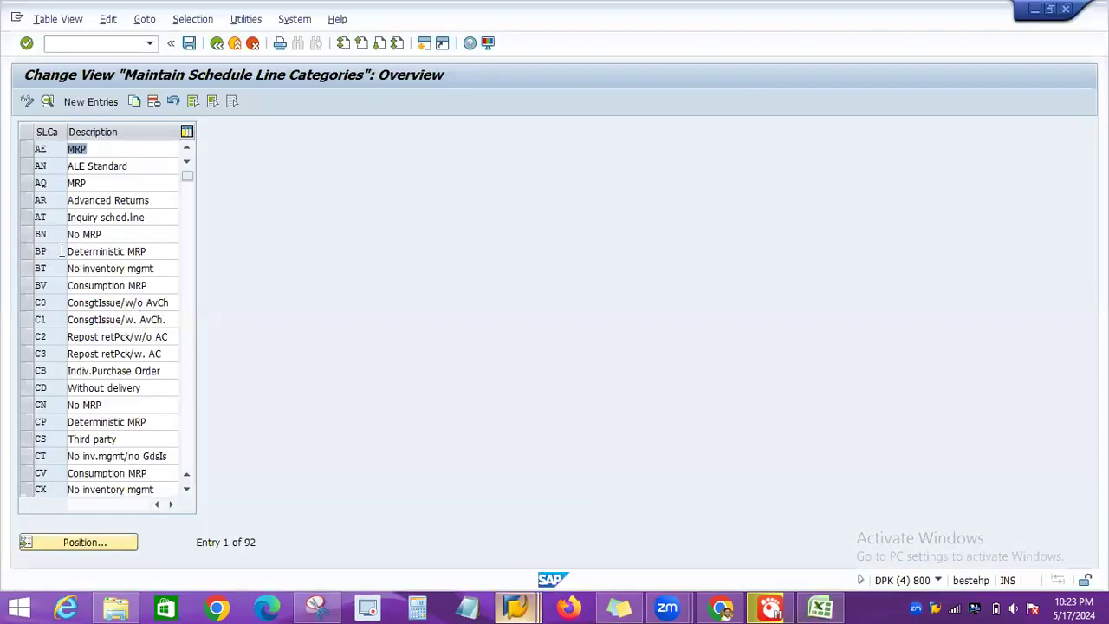
click(31, 439)
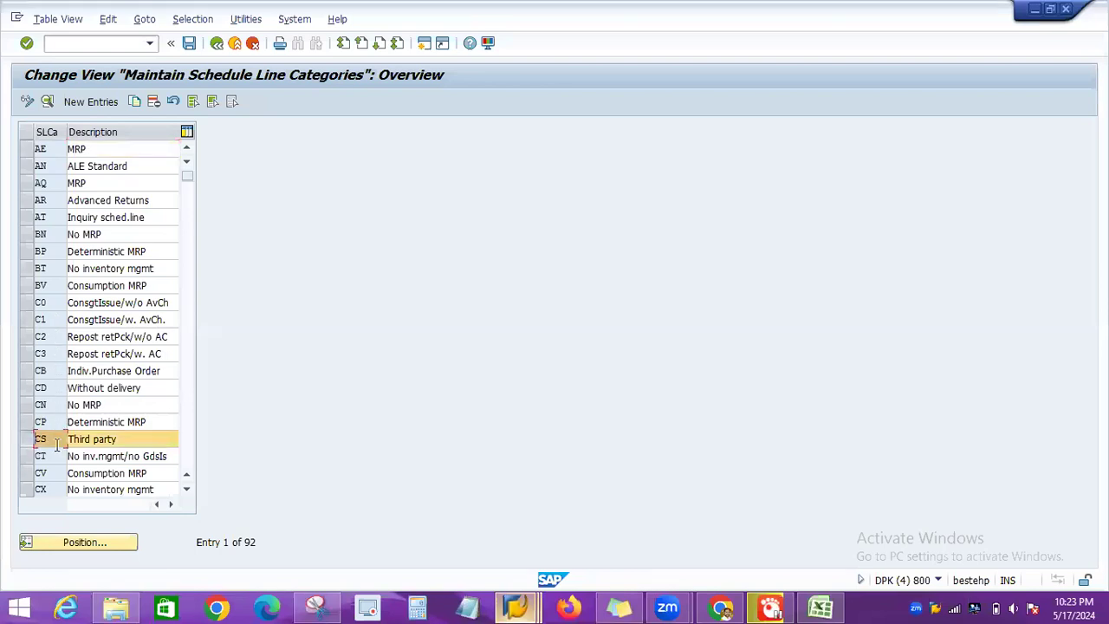
click(49, 101)
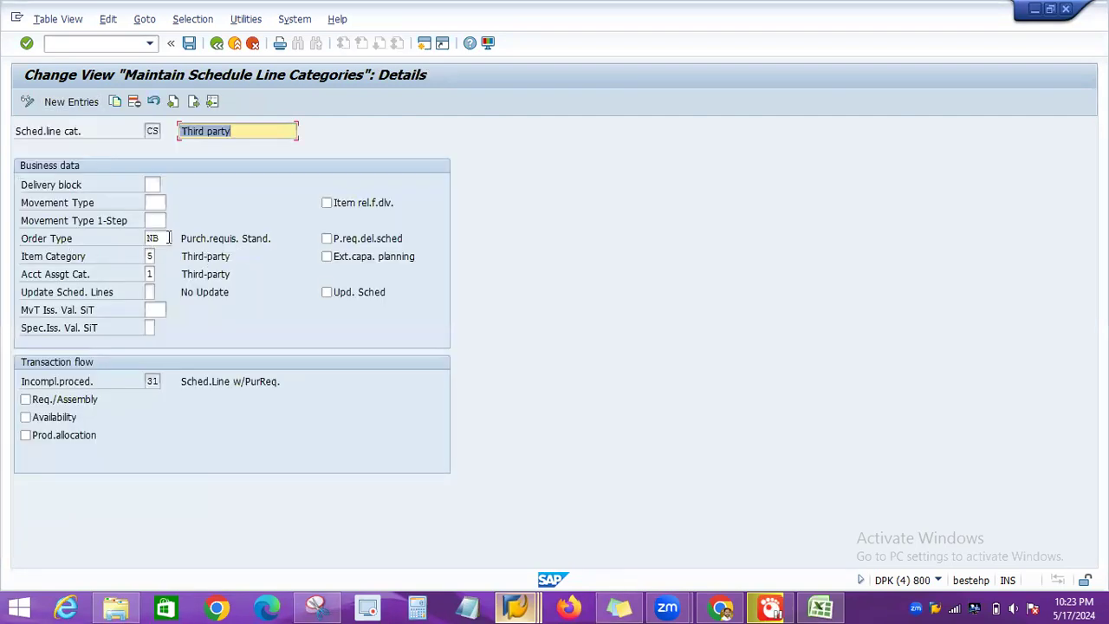
Check order type NB of category CS, and compare it with the purchase requisition in the new standard order's schedule lines.
click(168, 238)
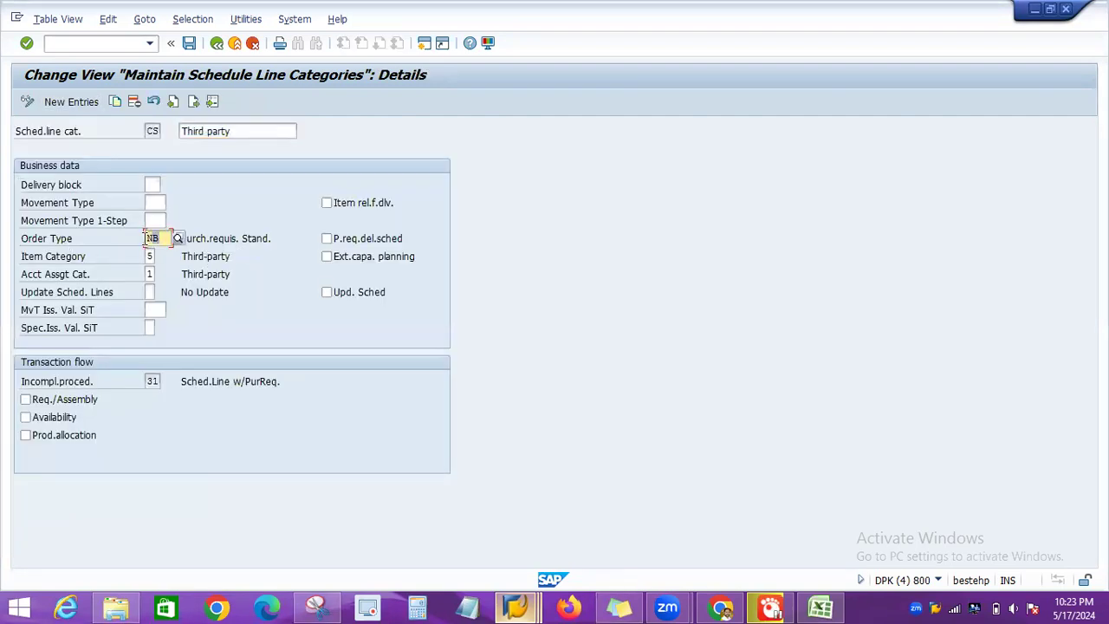
double_click(151, 239)
mouse_move(518, 604)
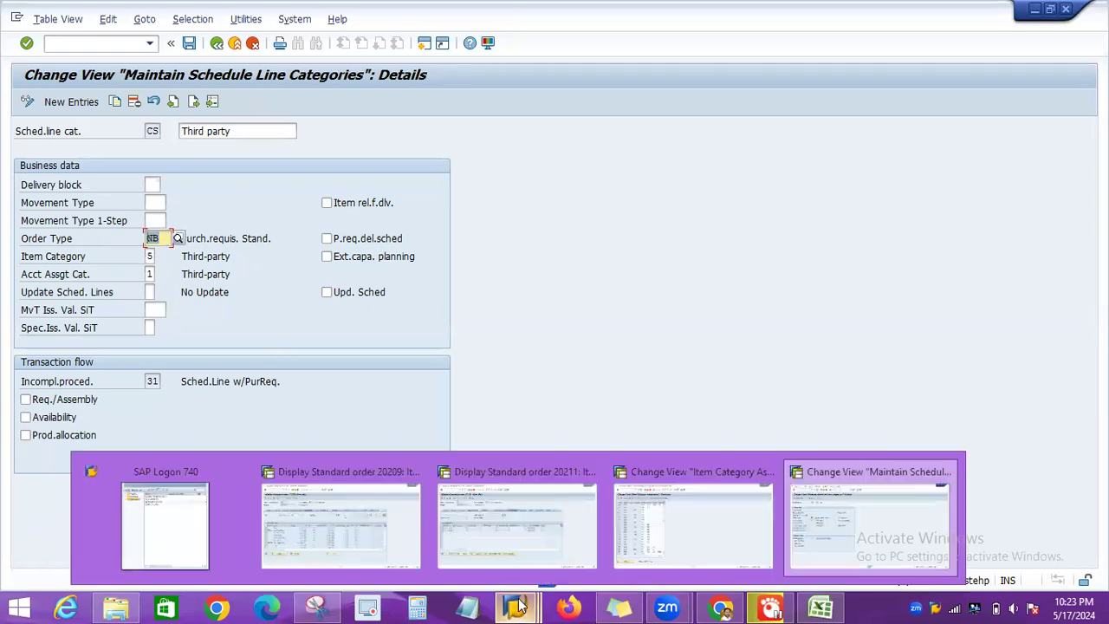
click(490, 499)
drag(689, 325, 435, 367)
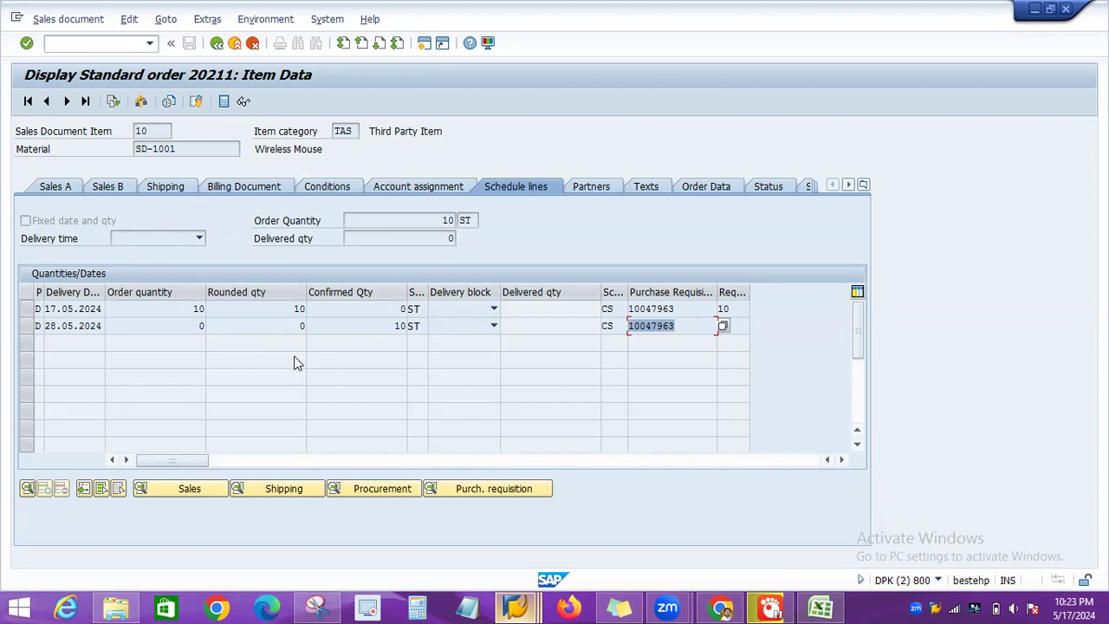
Return to category CS to review its order type and account assignment category, and switch back to the standard order's schedule lines.
key(alt+Tab)
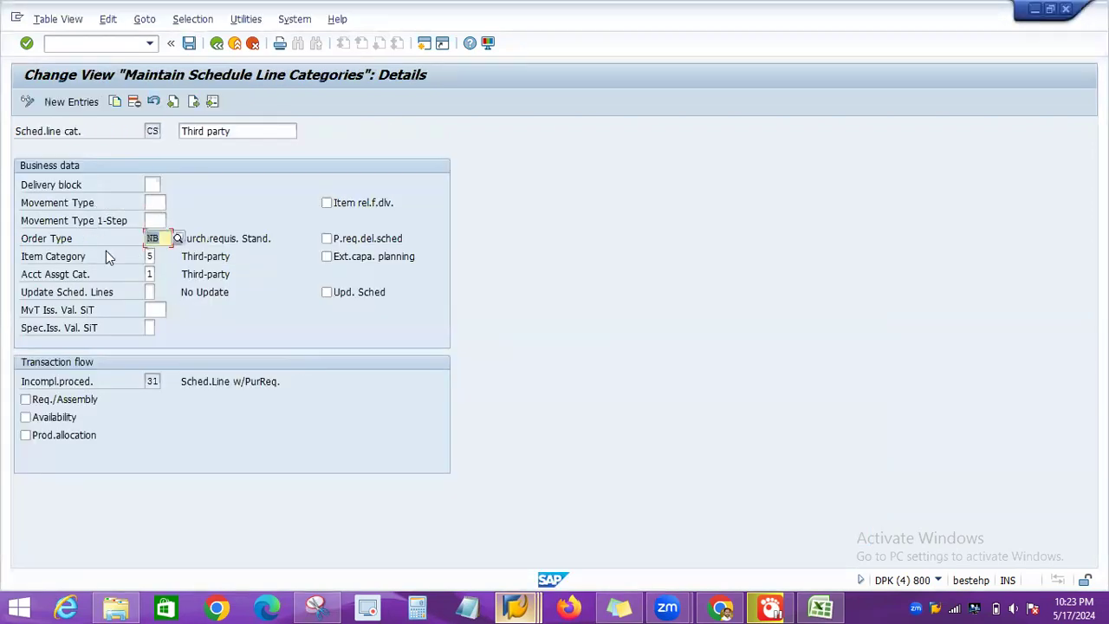
click(167, 239)
click(151, 273)
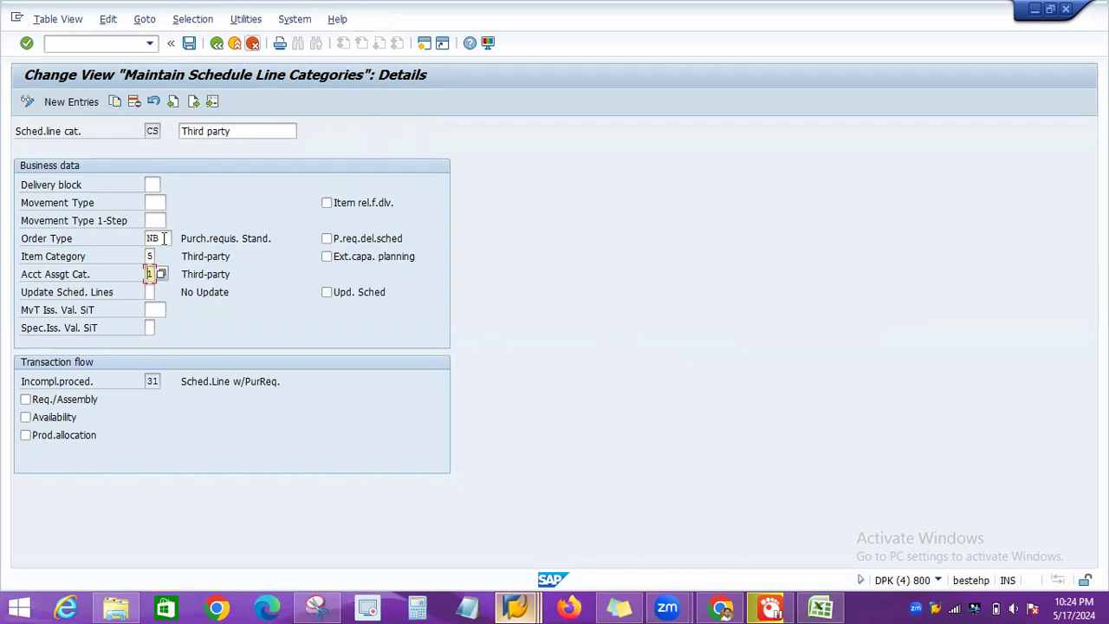
key(alt+Tab)
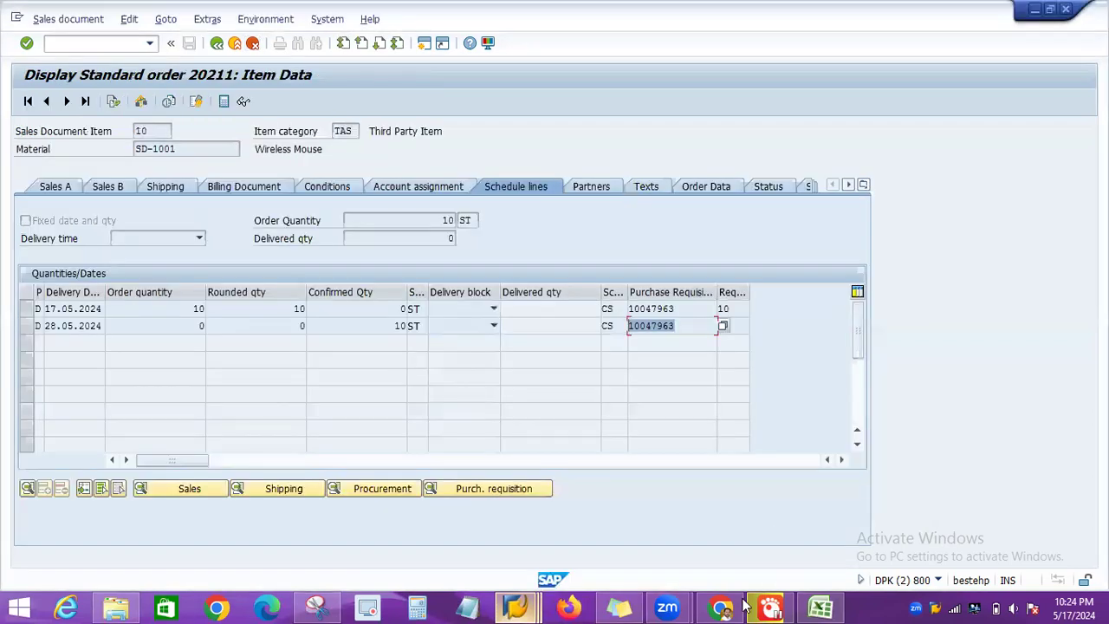
Switch to Excel, color the sales order and purchase requisition text in cell B36 red, and select the process flow in B34.
click(822, 607)
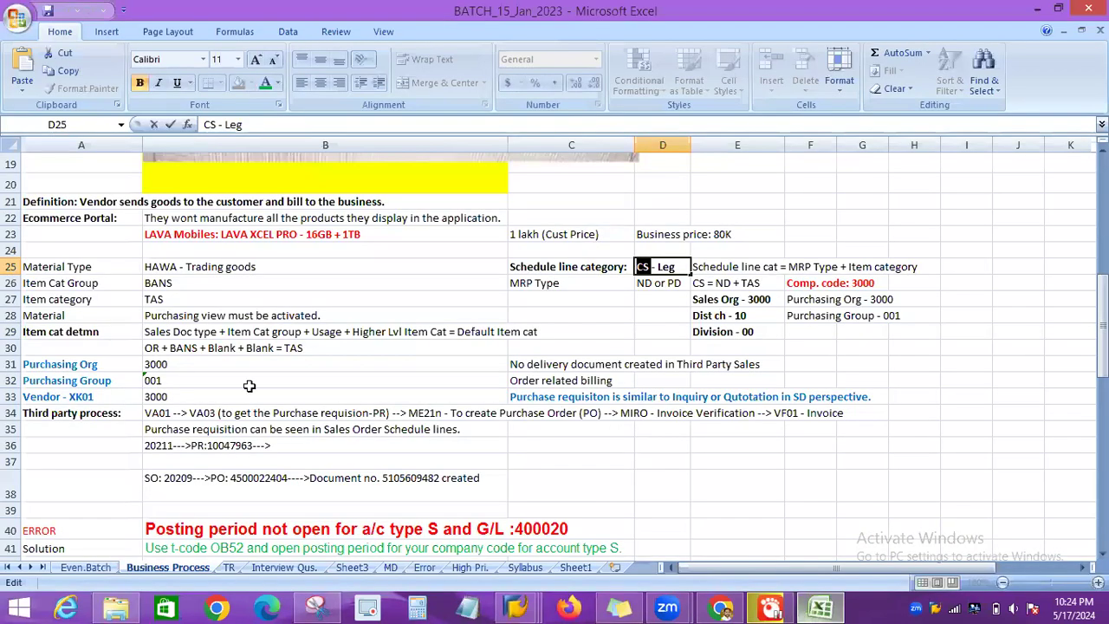
double_click(257, 446)
drag(272, 446, 143, 446)
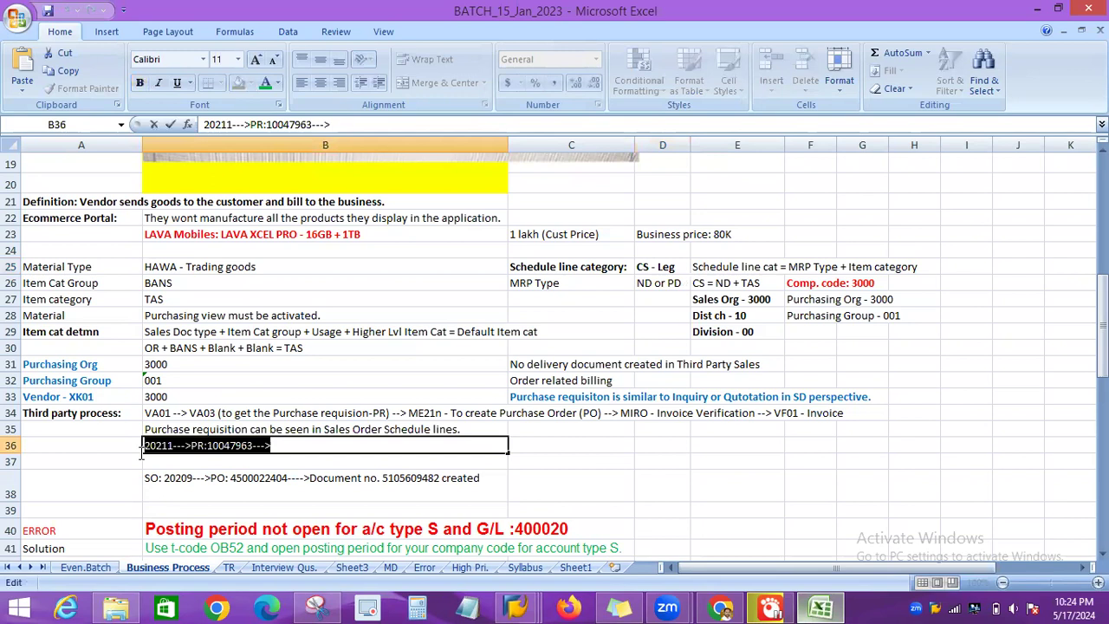
click(278, 83)
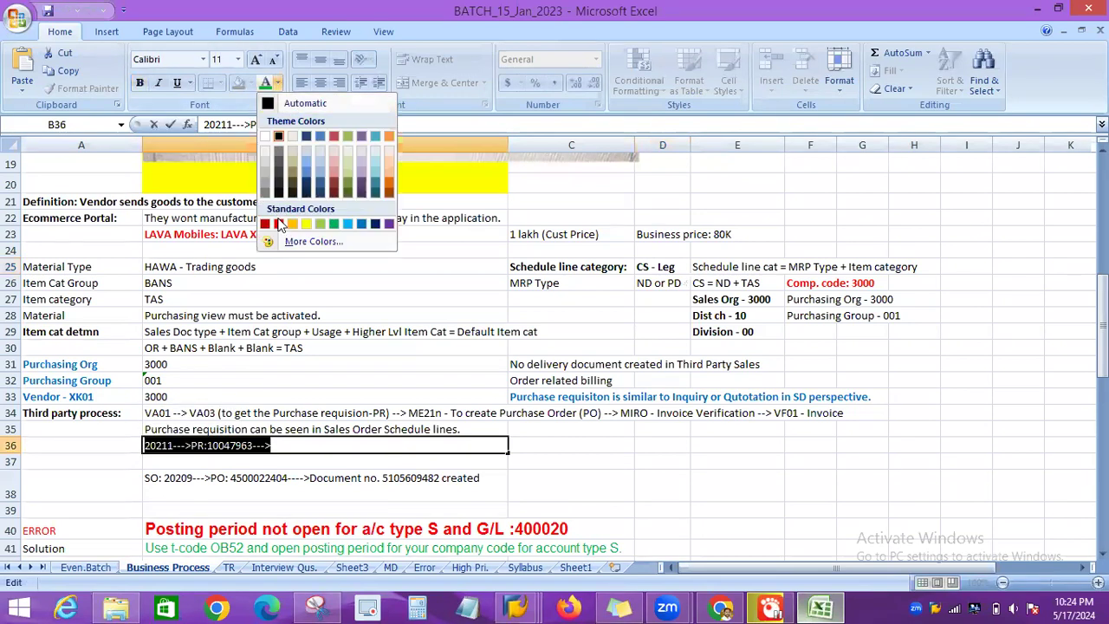
click(277, 222)
click(288, 445)
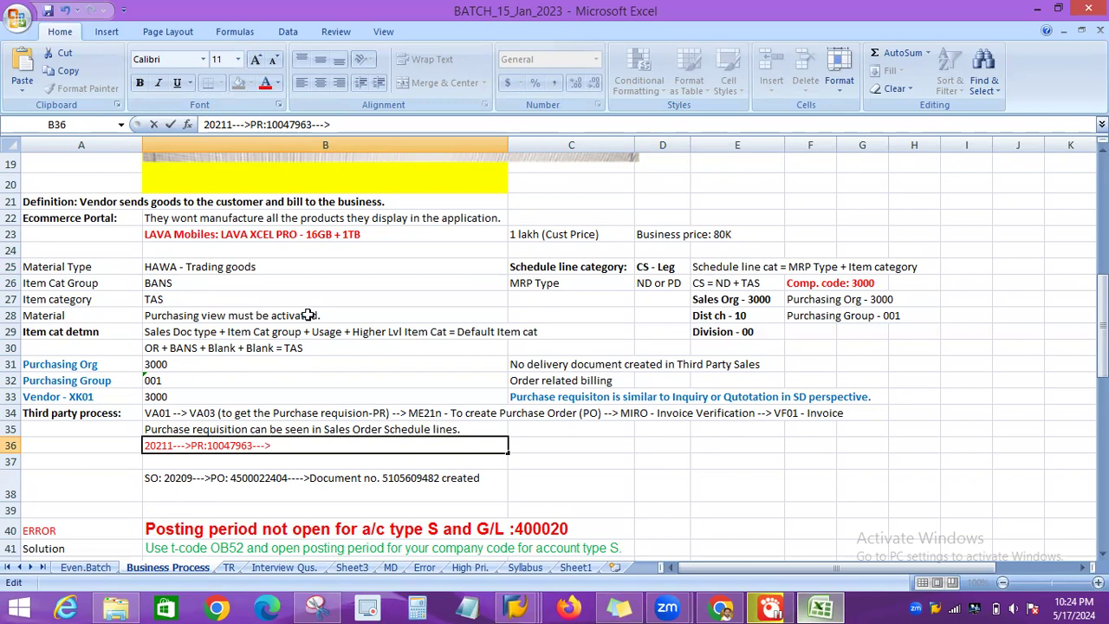
click(547, 412)
click(473, 416)
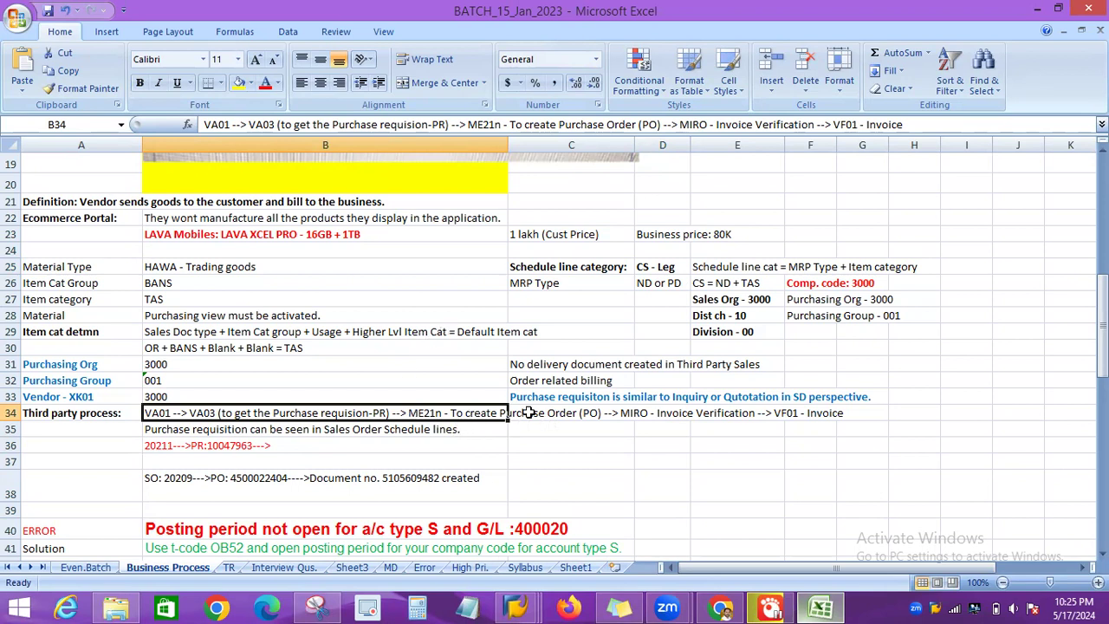
Switch to SAP's item category assignment session, leave it with /N, and open purchase order creation with transaction ME21N.
click(517, 607)
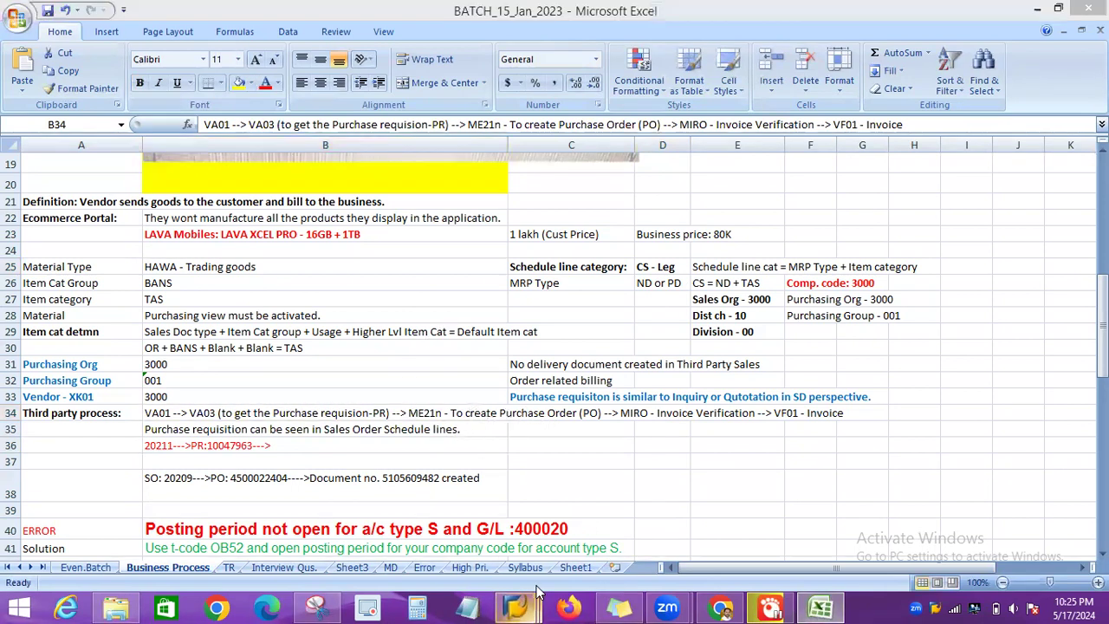
click(689, 519)
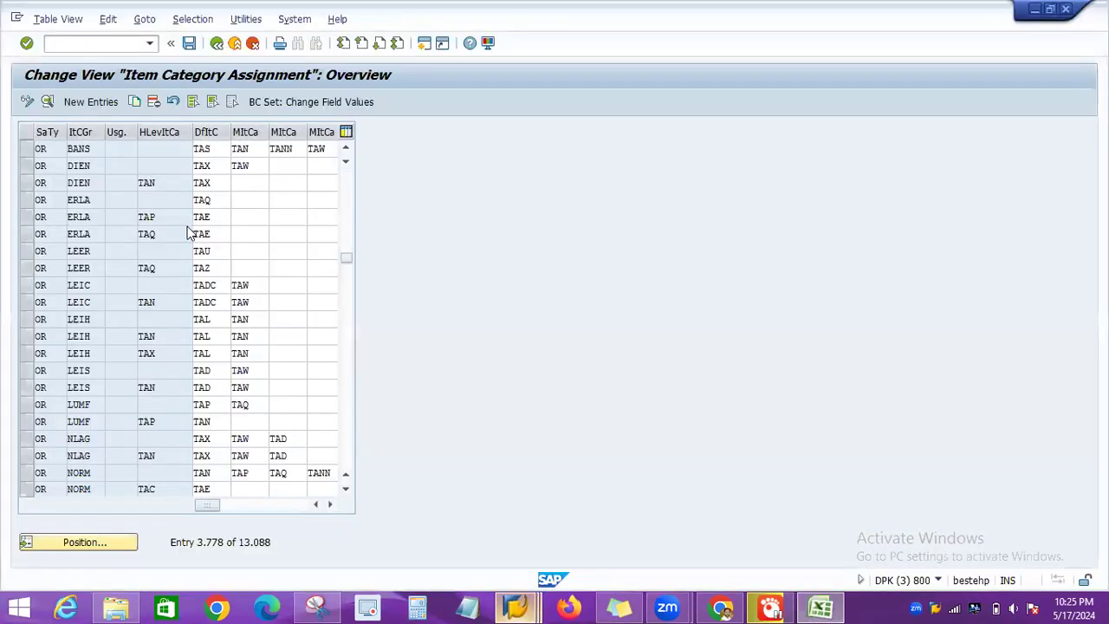
click(76, 45)
text(/N)
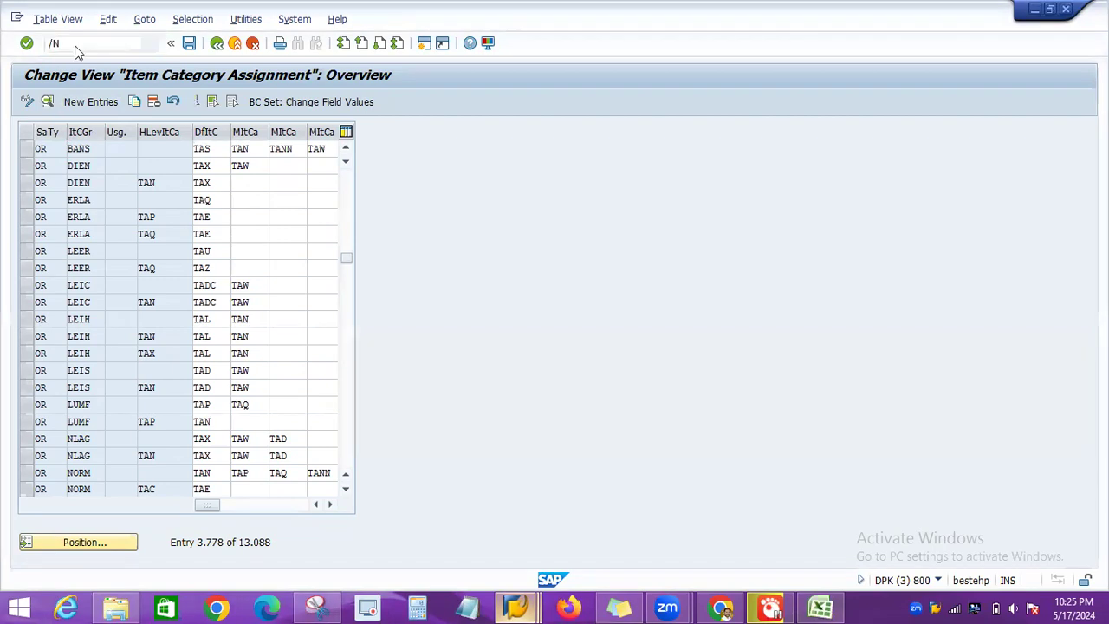
key(Return)
text(ME21N)
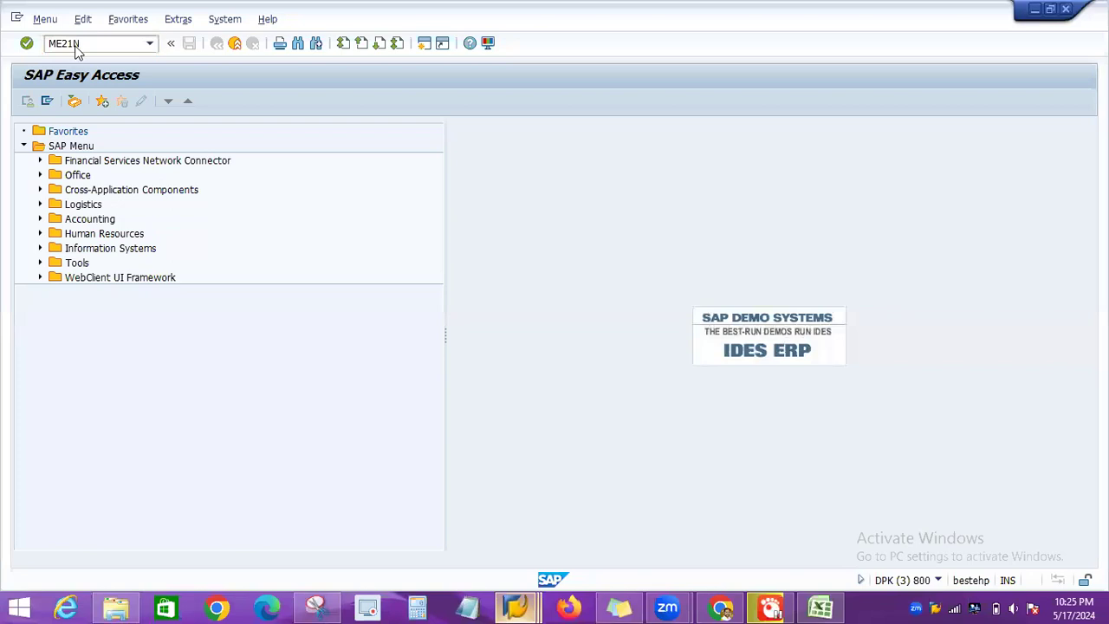
key(Return)
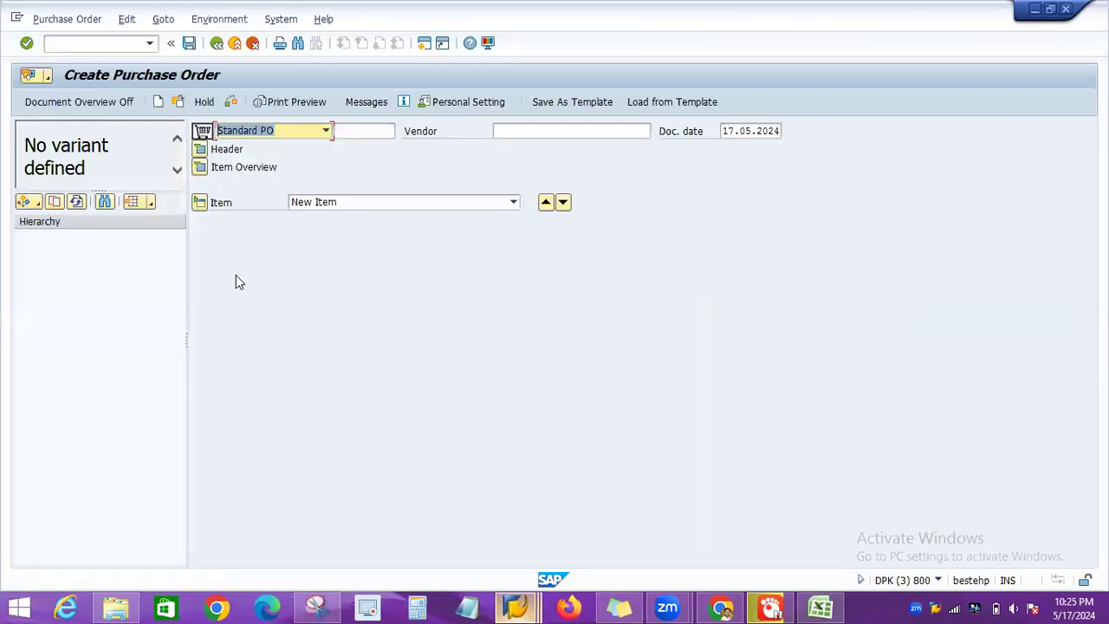
List My purchase requisitions in the document overview and check the requisition number against cell B36 in Excel.
click(33, 208)
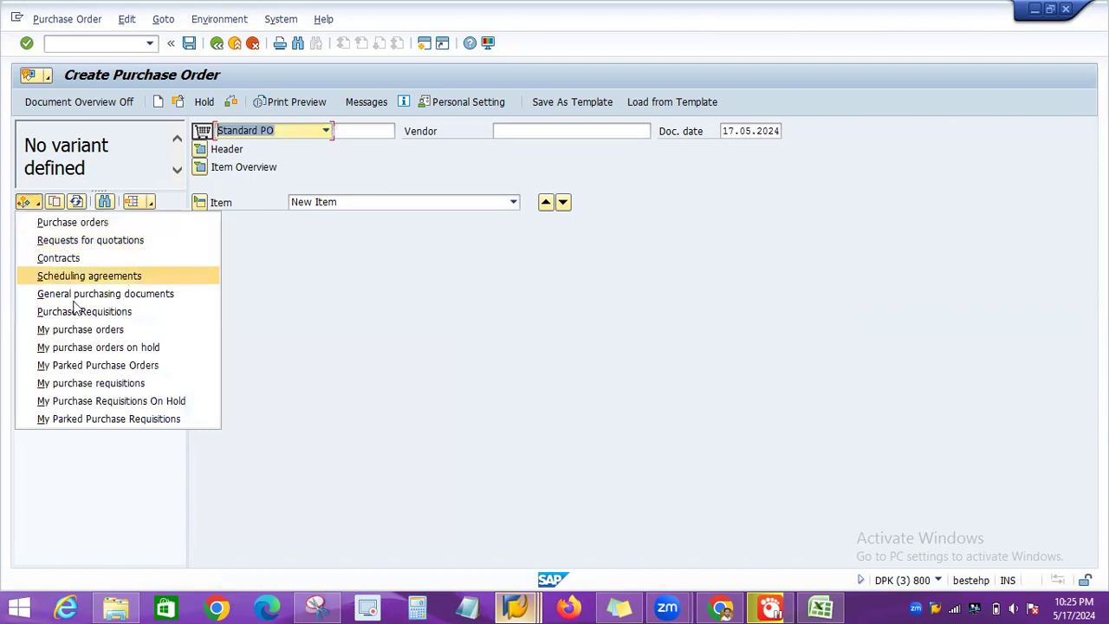
click(91, 386)
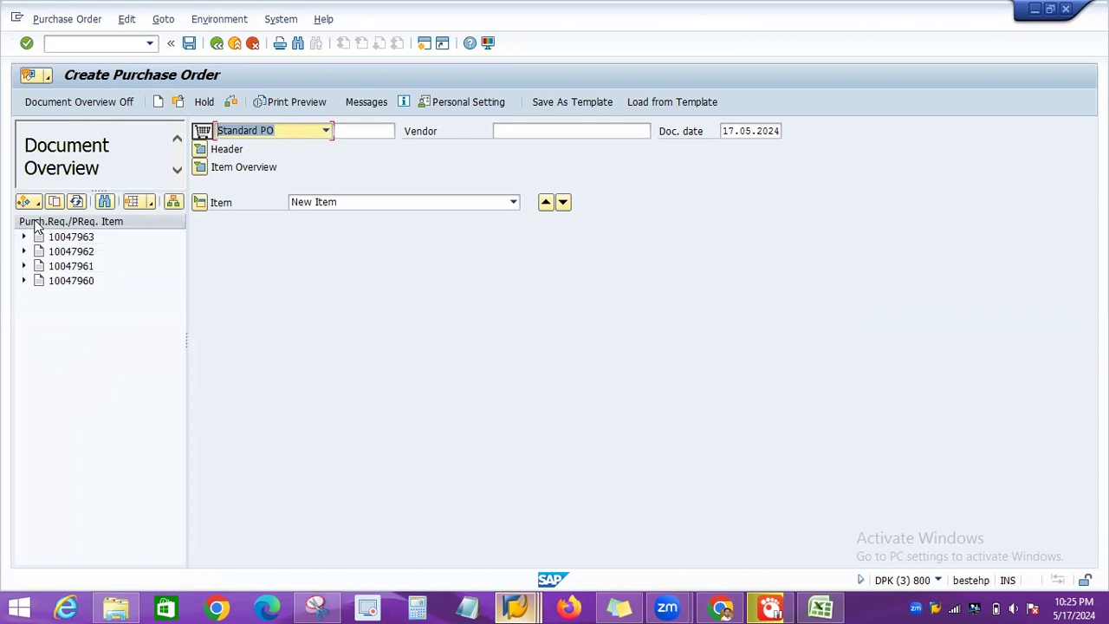
click(823, 604)
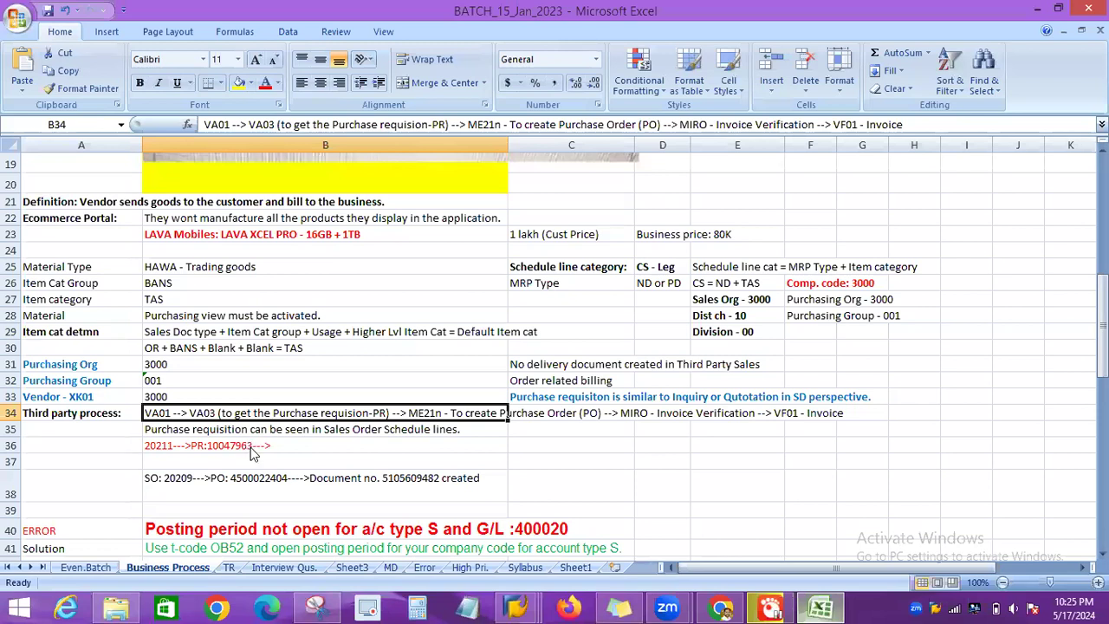
key(alt+Tab)
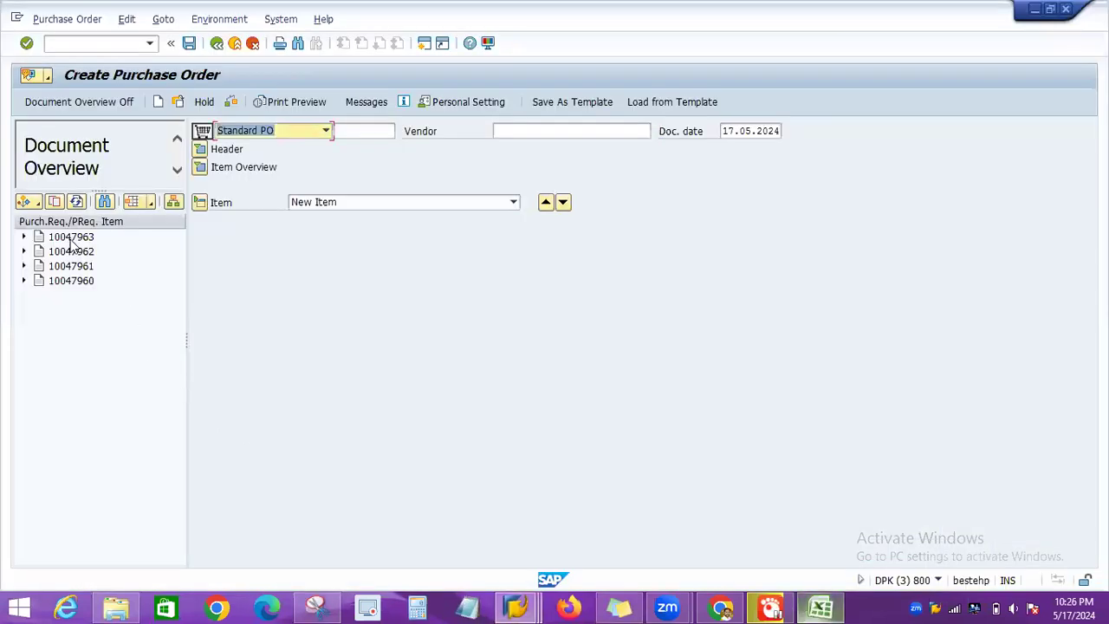
Adopt the first listed purchase requisition into the standard purchase order and inspect its scheduled quantity and statistical delivery date.
click(73, 239)
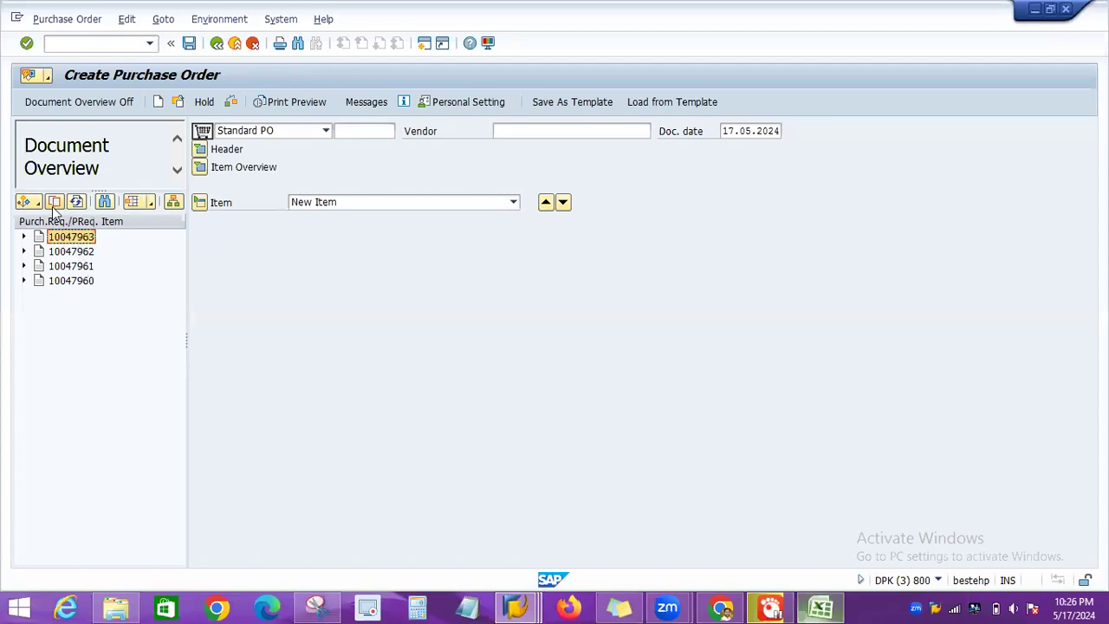
click(54, 202)
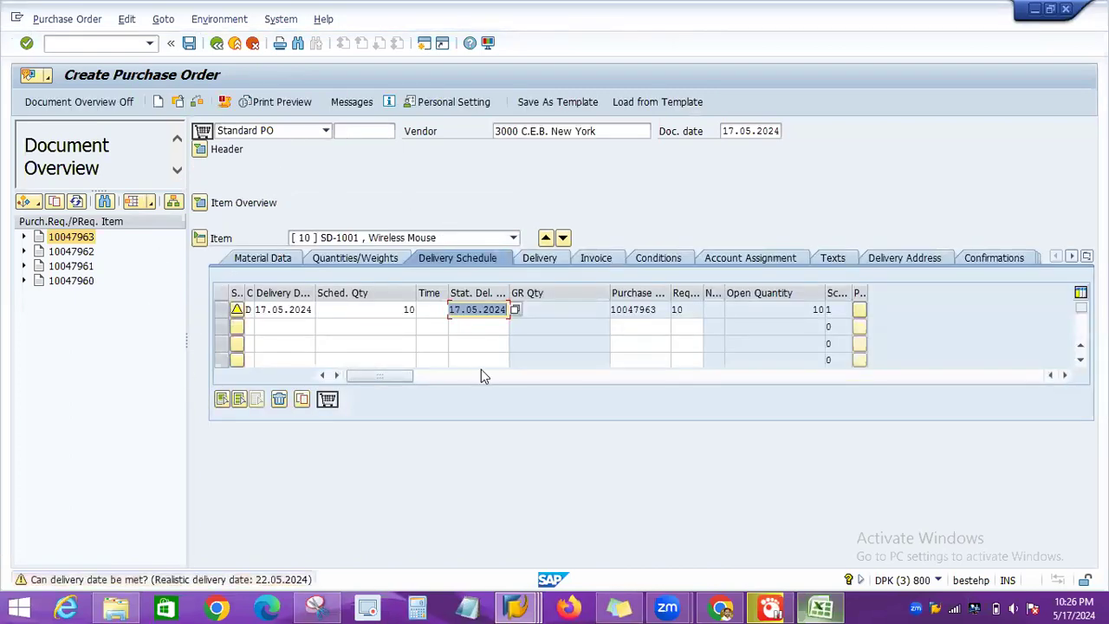
click(381, 312)
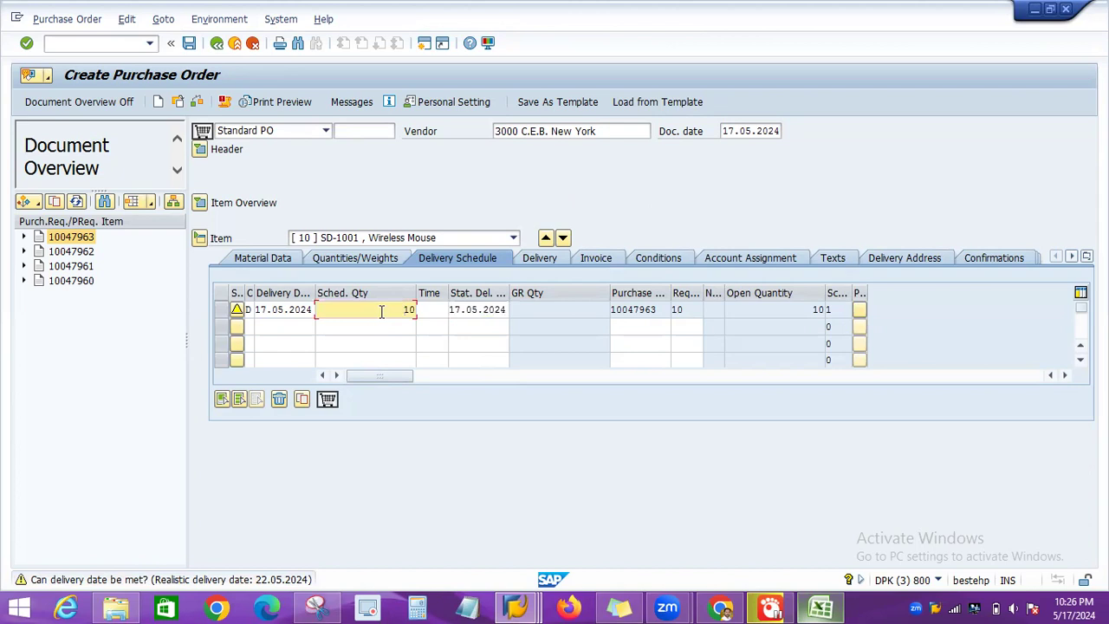
click(472, 309)
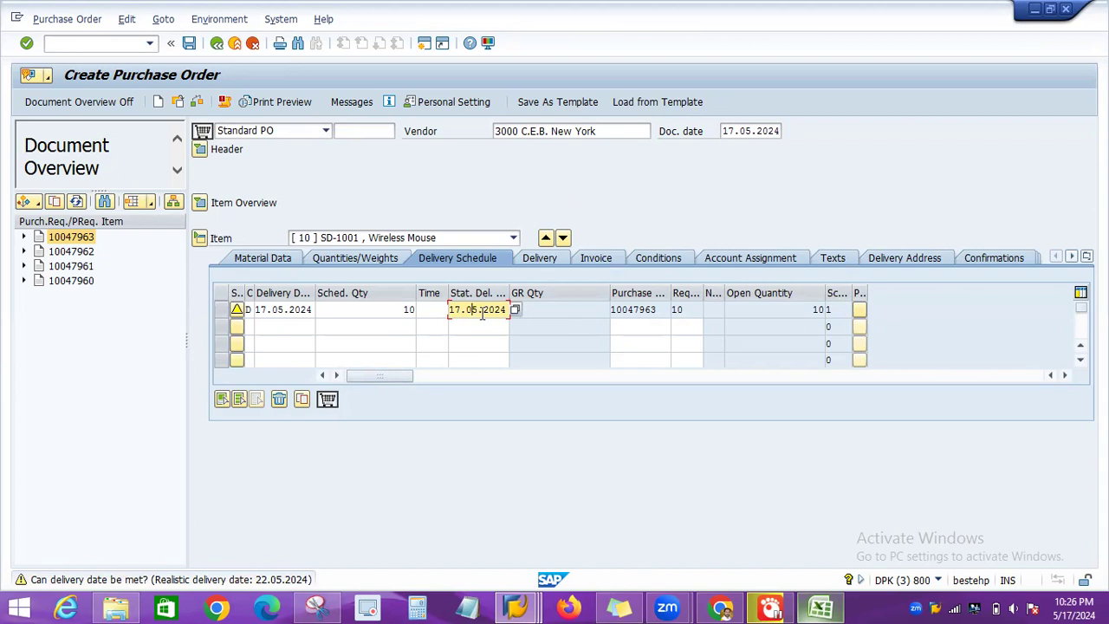
Look up the confirmed delivery date in the new SD-1001 standard order's schedule lines, and return to the purchase order.
click(524, 605)
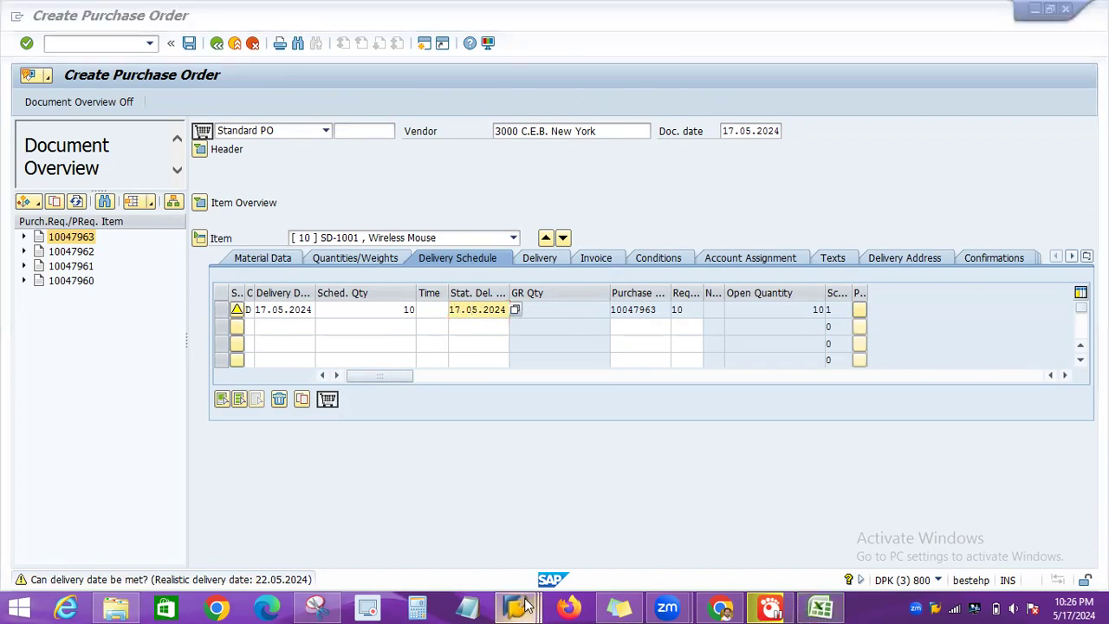
click(380, 517)
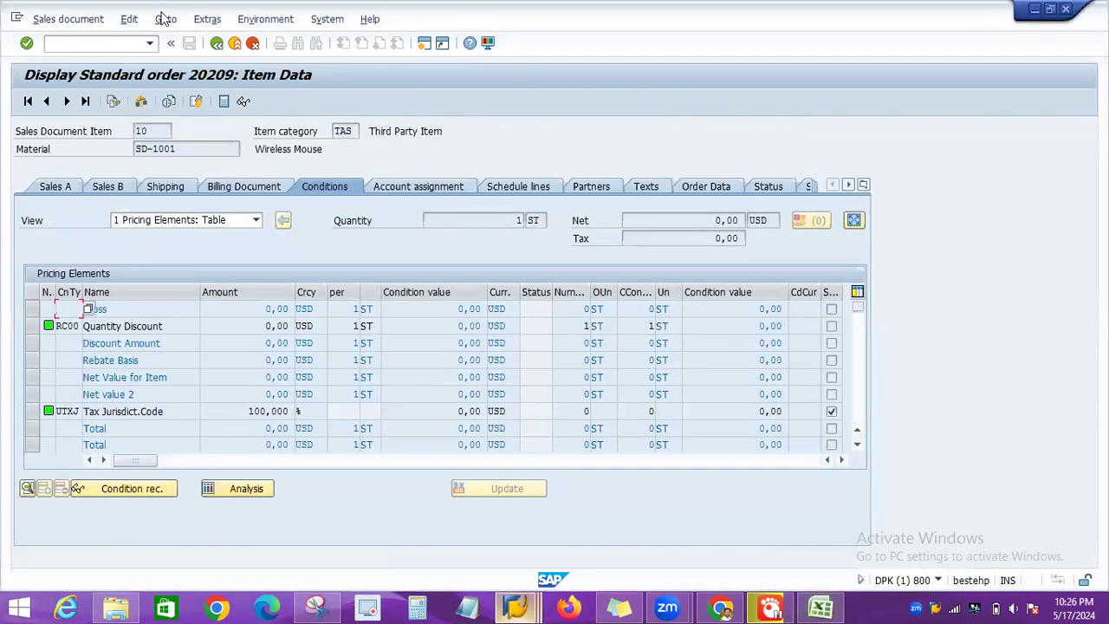
click(516, 607)
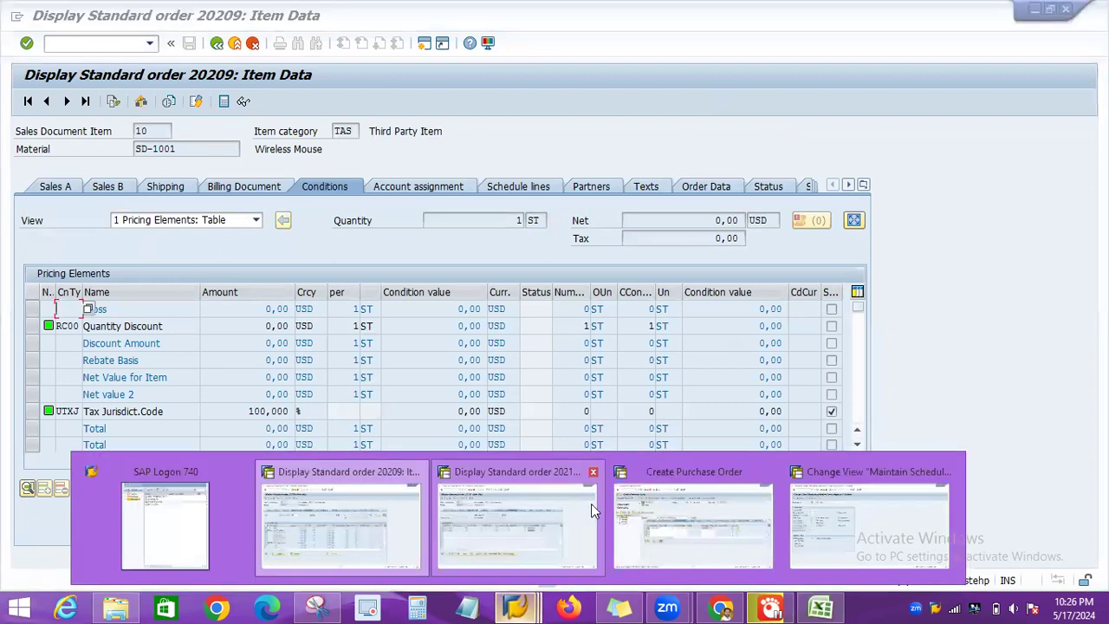
click(562, 512)
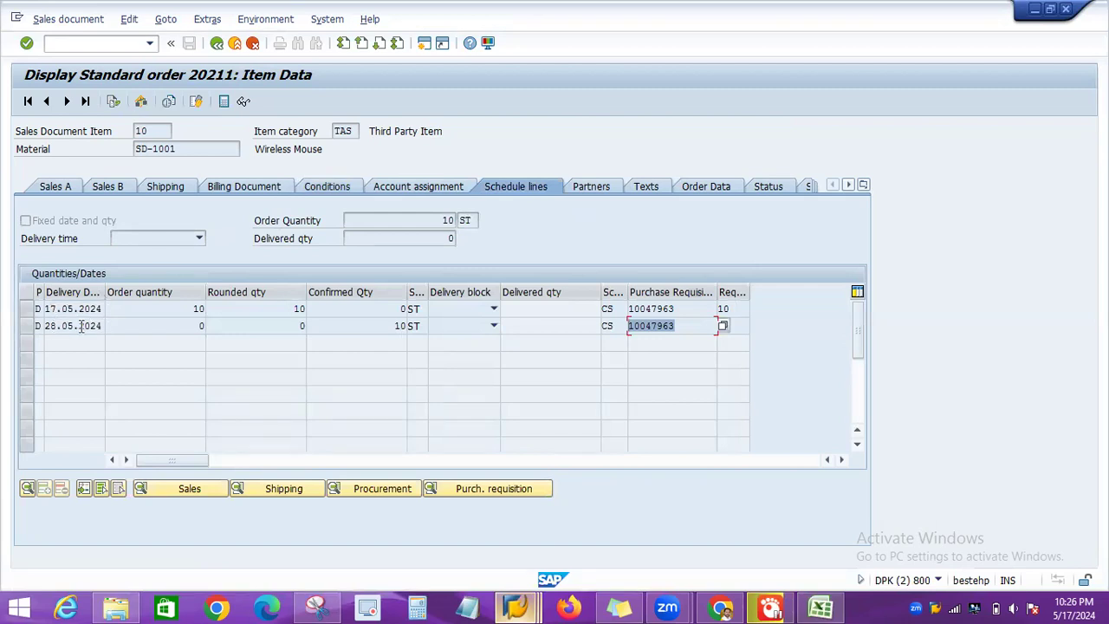
mouse_move(544, 606)
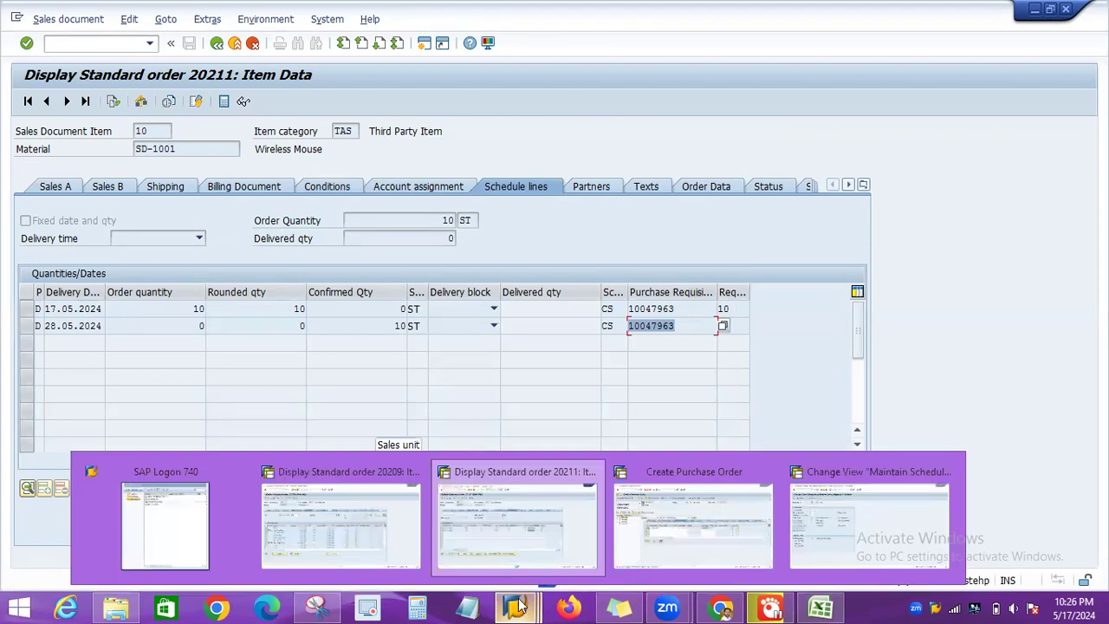
click(687, 511)
Set the statistical delivery date of the SD-1001 item's delivery schedule line to 28.05.2024.
click(490, 305)
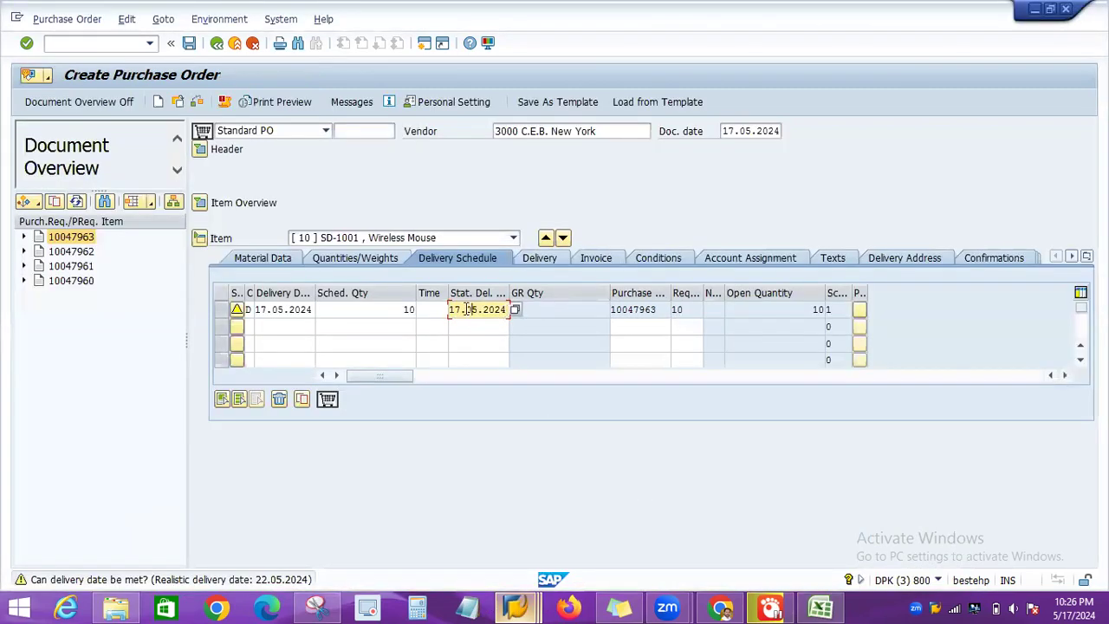
key(BackSpace)
key(BackSpace)
text(28)
key(Return)
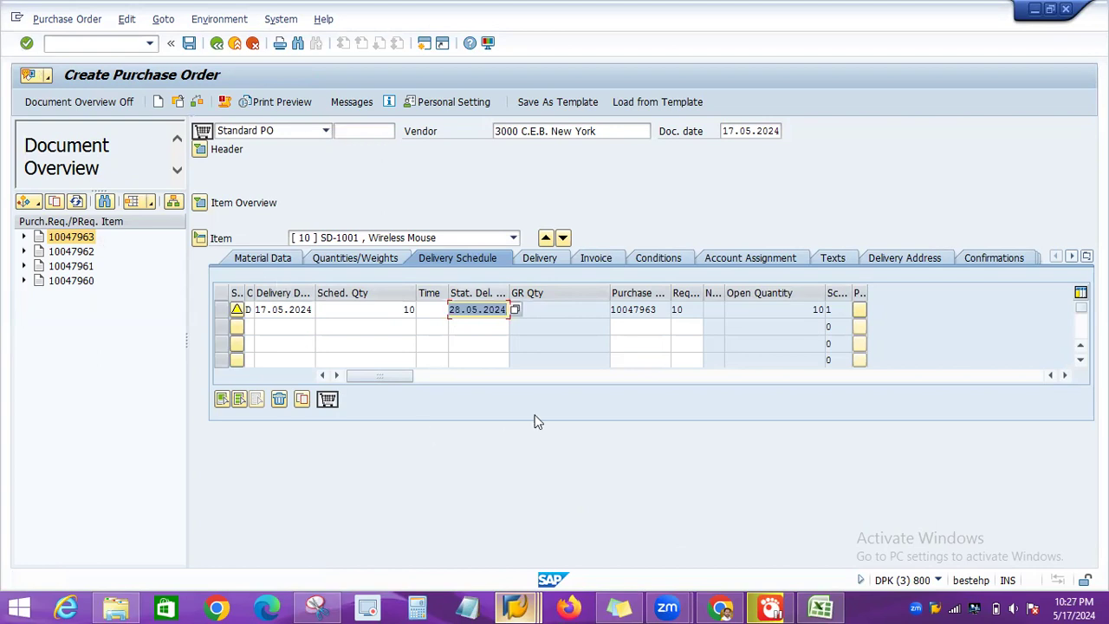
Review the item's delivery and account assignment data, compare it with schedule line category CS, and check the linked sales order.
click(539, 258)
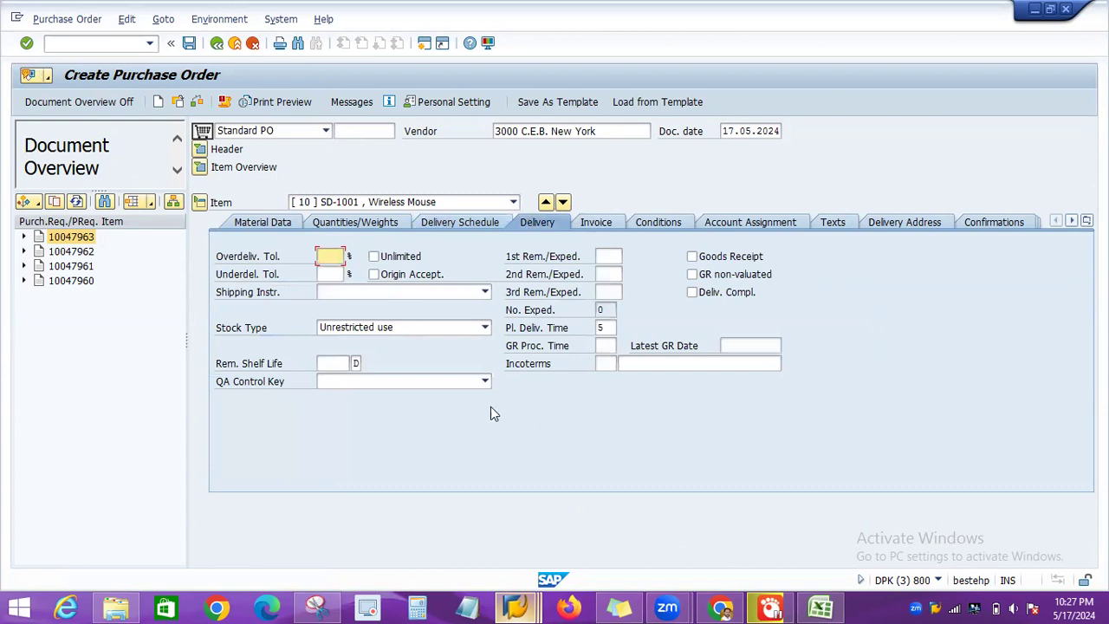
click(597, 224)
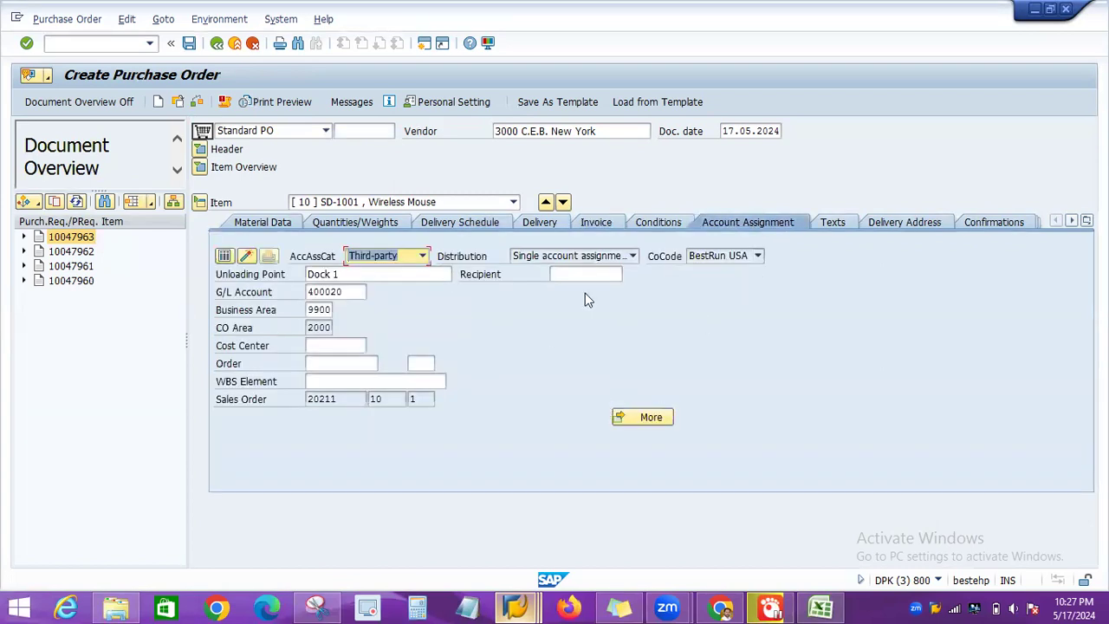
double_click(345, 294)
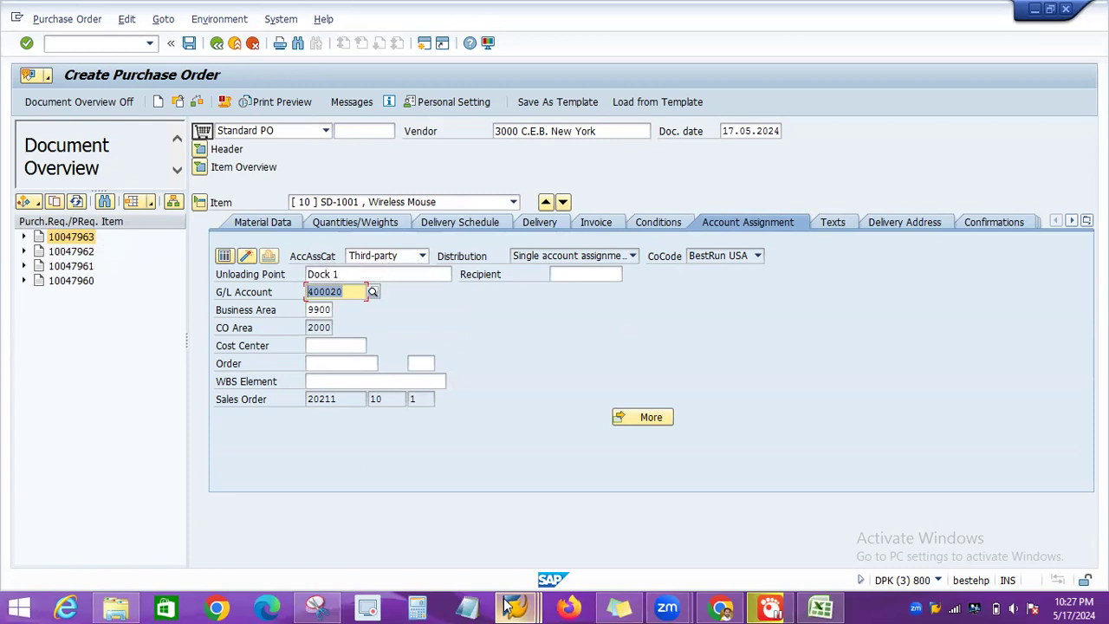
mouse_move(514, 606)
click(866, 516)
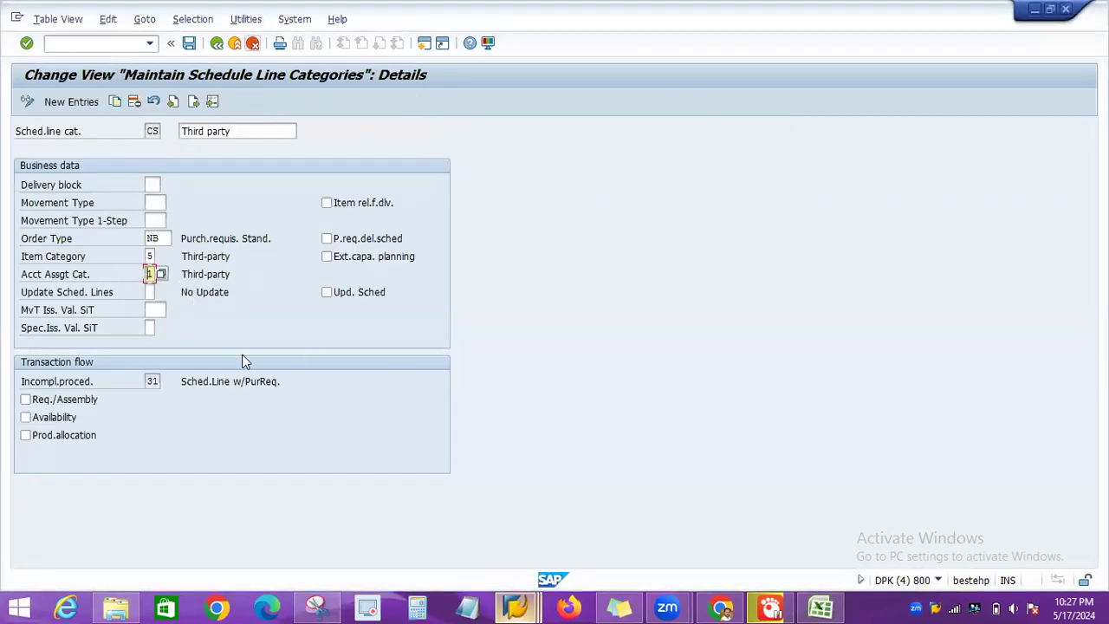
key(alt+Tab)
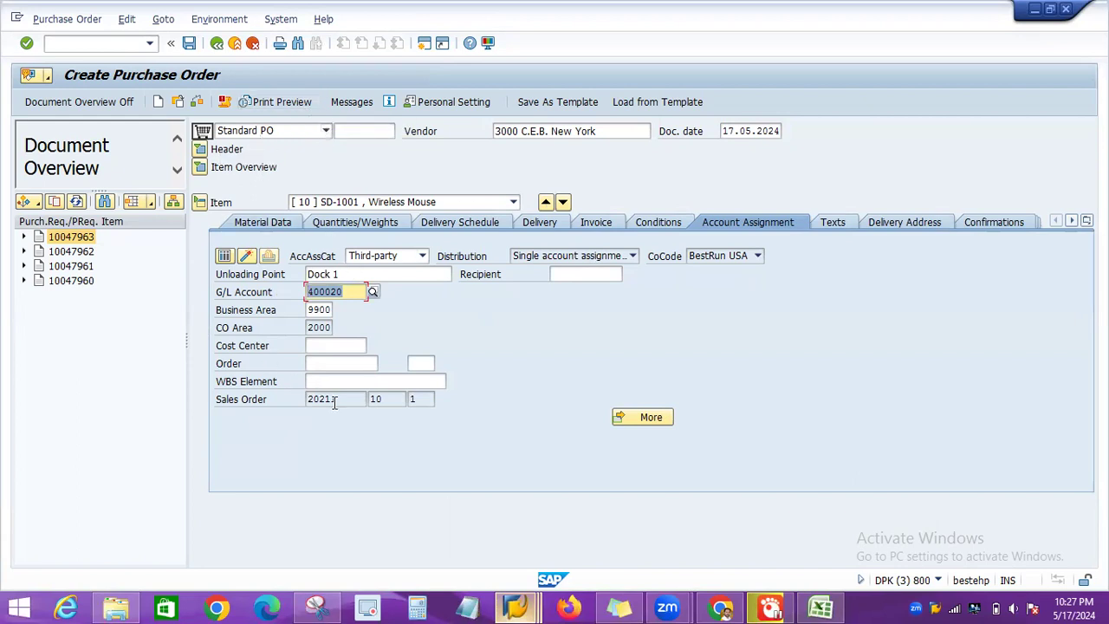
drag(339, 403, 298, 401)
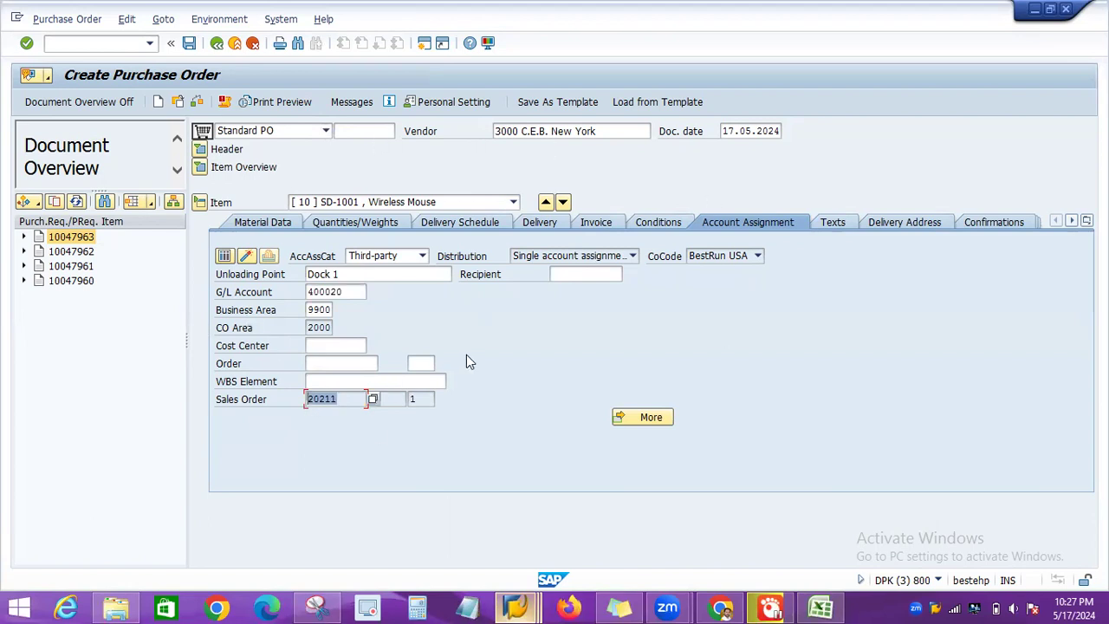
Check the purchase order, accept its system messages, and save it despite them.
click(27, 43)
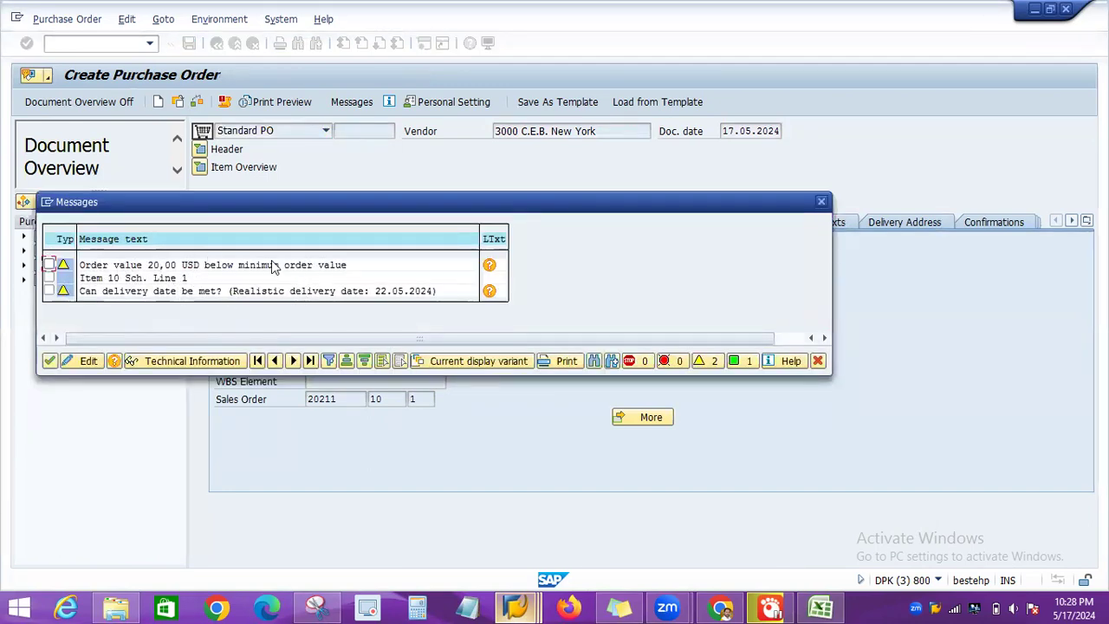
click(49, 361)
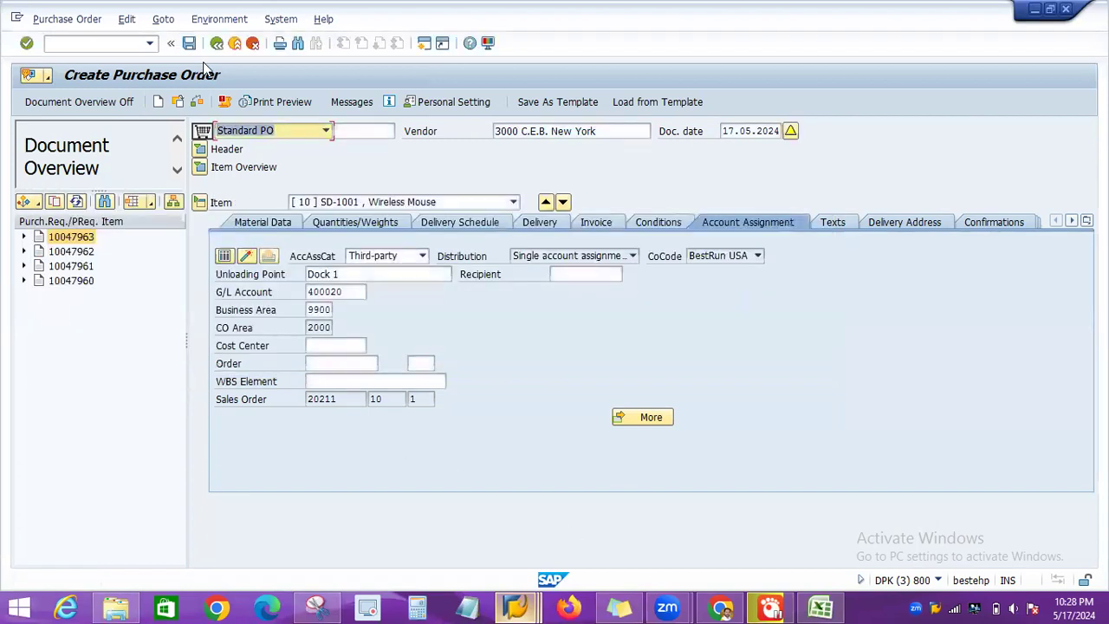
click(191, 45)
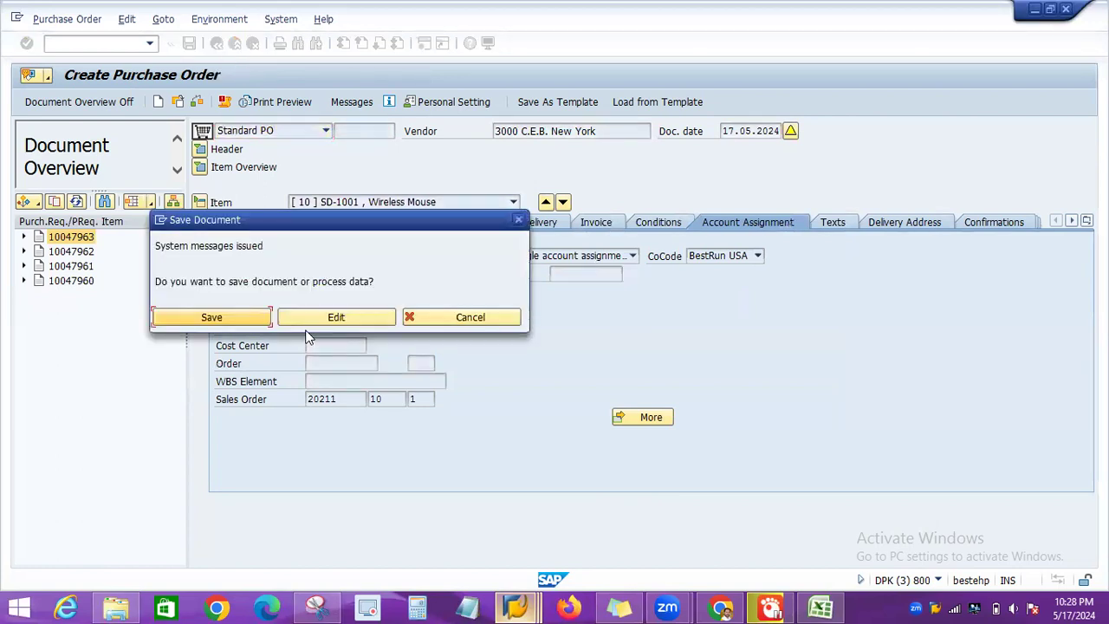
click(224, 321)
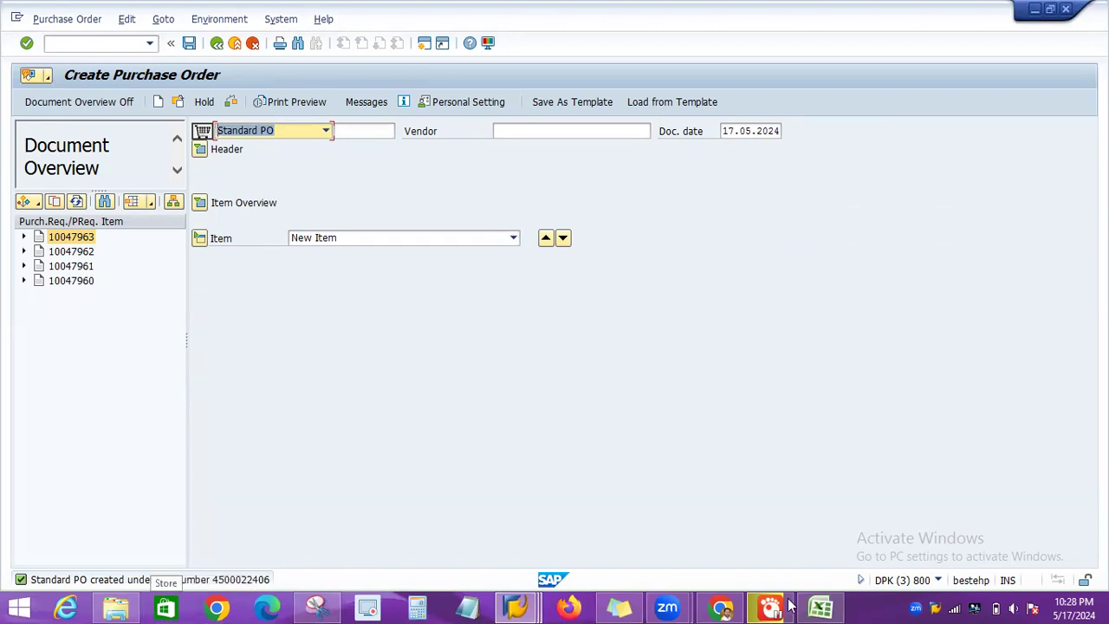
Switch to Excel, copy the PO entry from cell B38 to the end of B36, and change it to the new purchase order number.
click(819, 516)
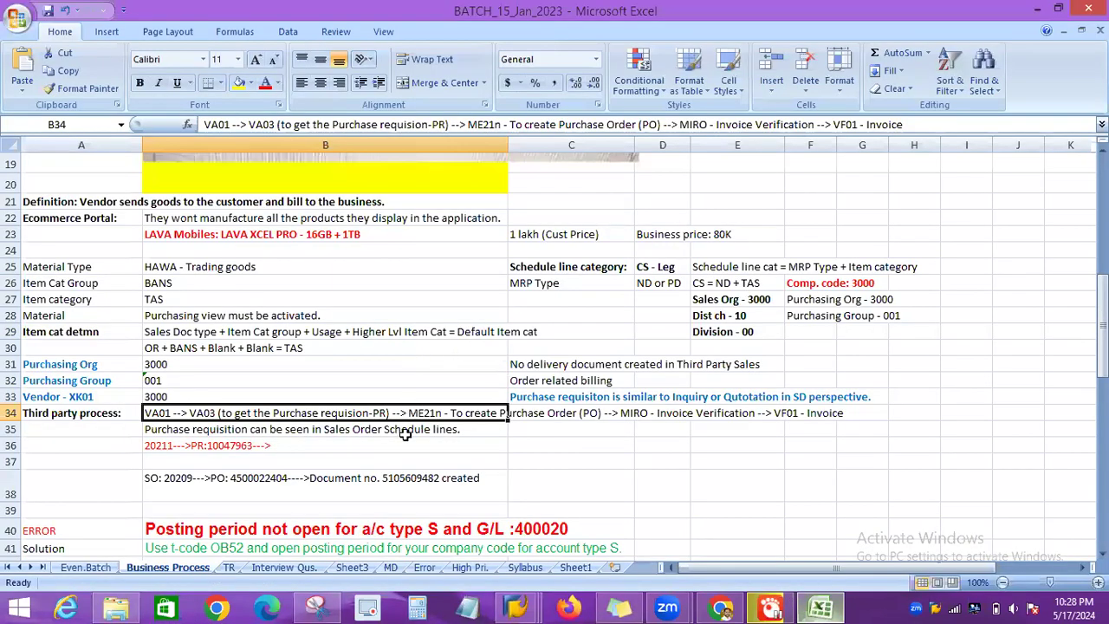
click(248, 478)
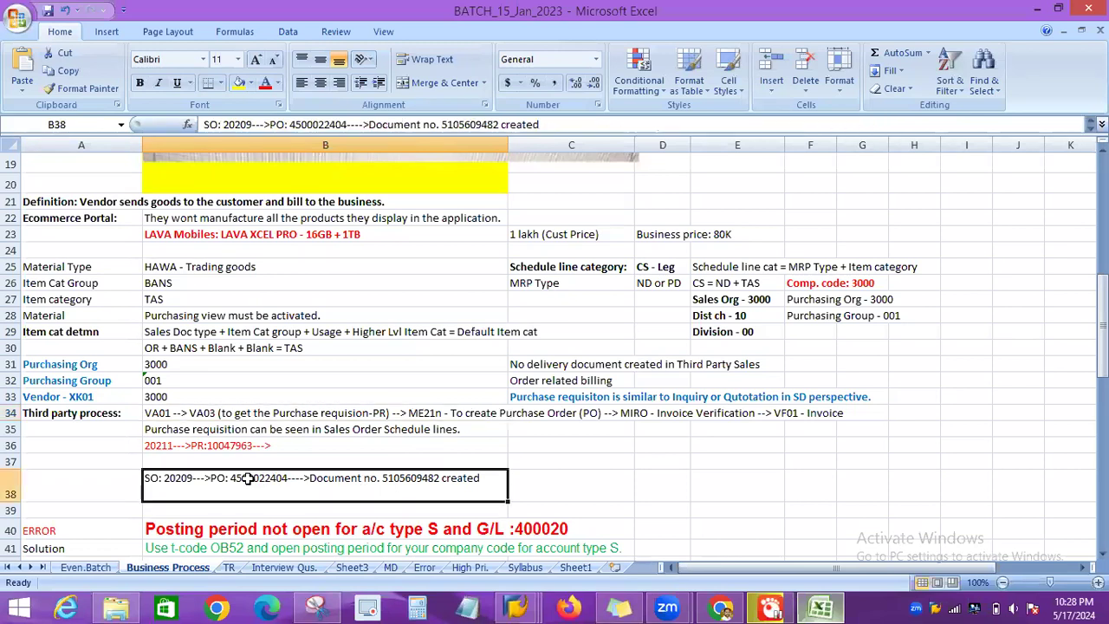
double_click(248, 478)
drag(230, 479, 287, 478)
key(ctrl+c)
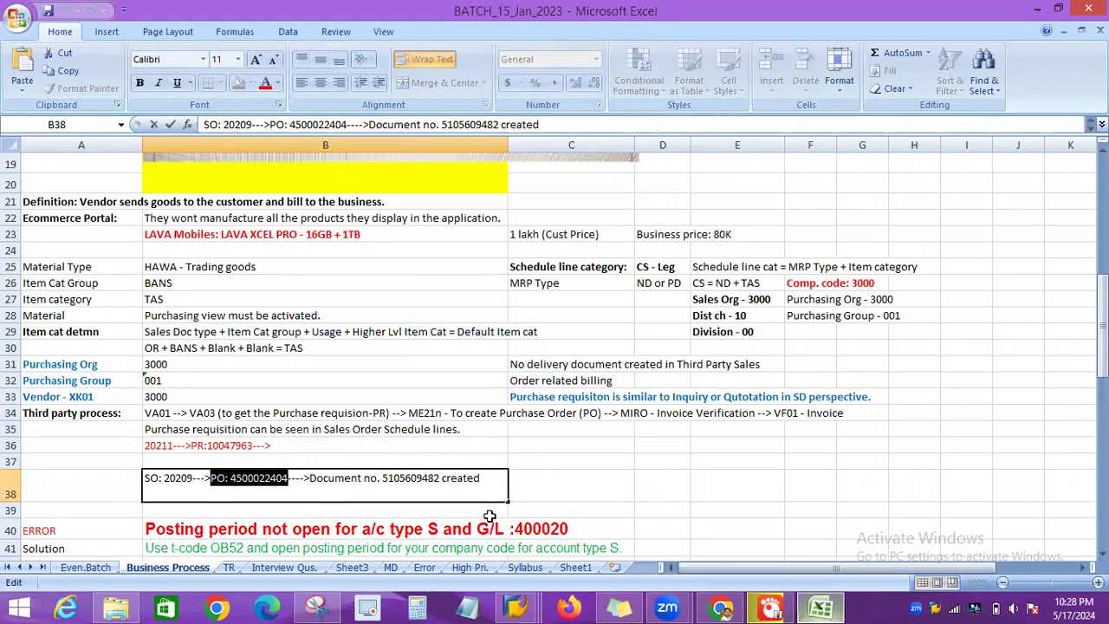
click(284, 445)
double_click(284, 446)
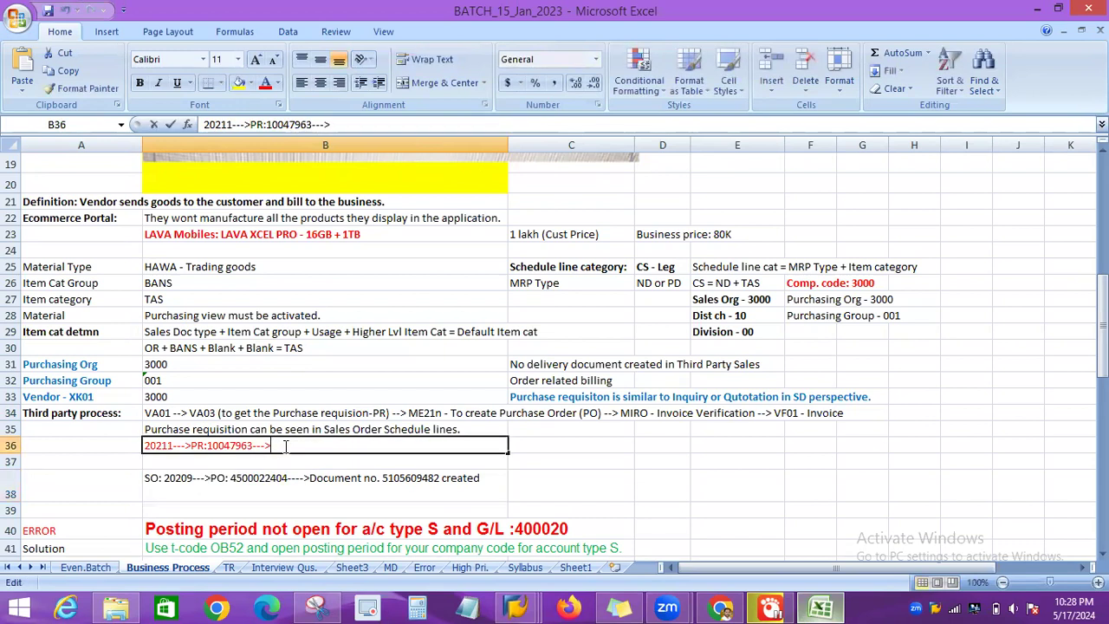
key(ctrl+v)
key(BackSpace)
text(6)
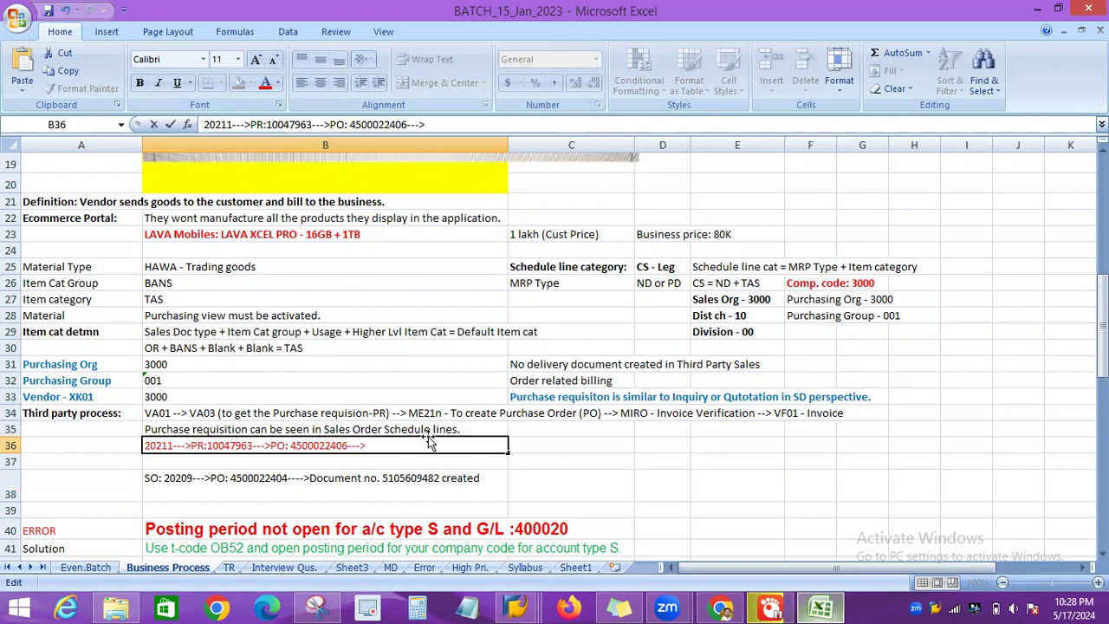
Review the third-party sales process diagram, and select cell C34 over the MIRO invoice verification step of the process flow.
scroll(428, 440, up, 6)
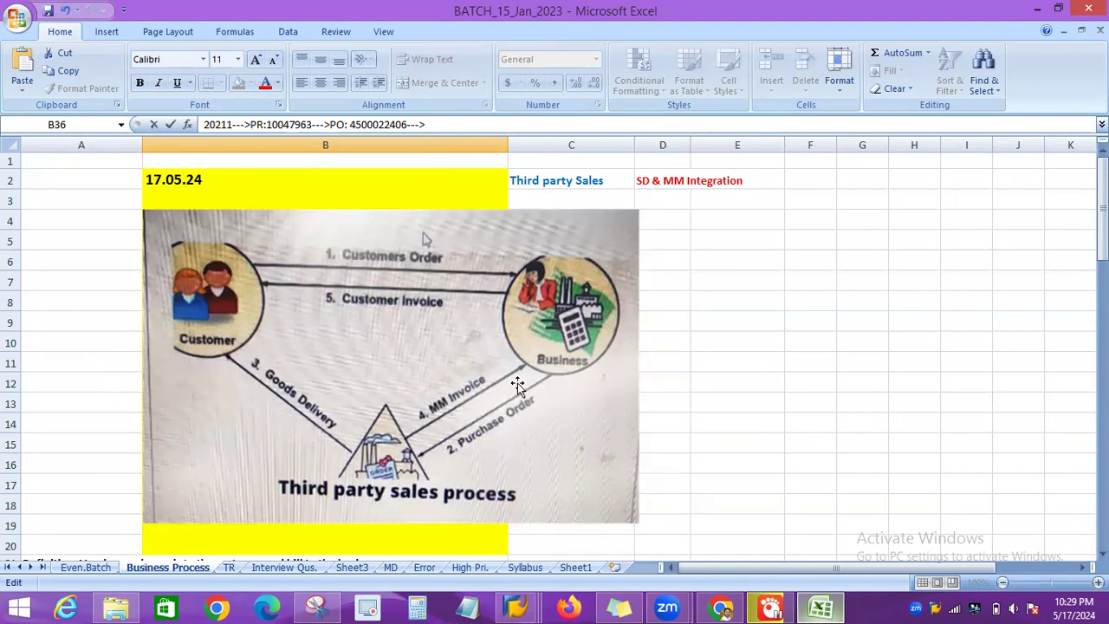
scroll(581, 447, down, 2)
scroll(580, 447, down, 8)
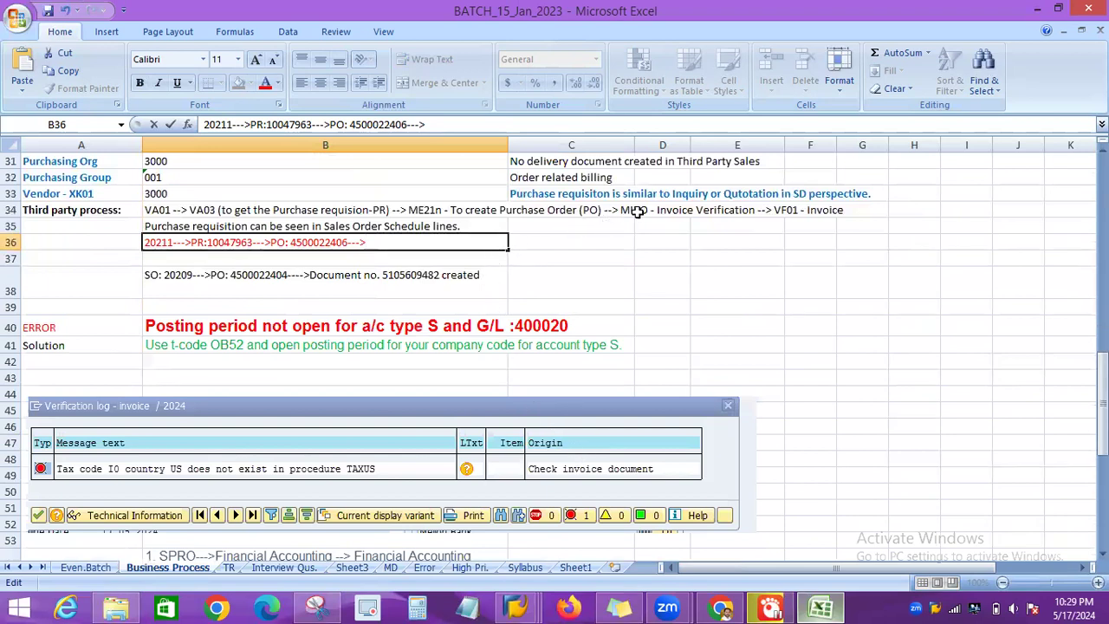
click(637, 213)
click(629, 215)
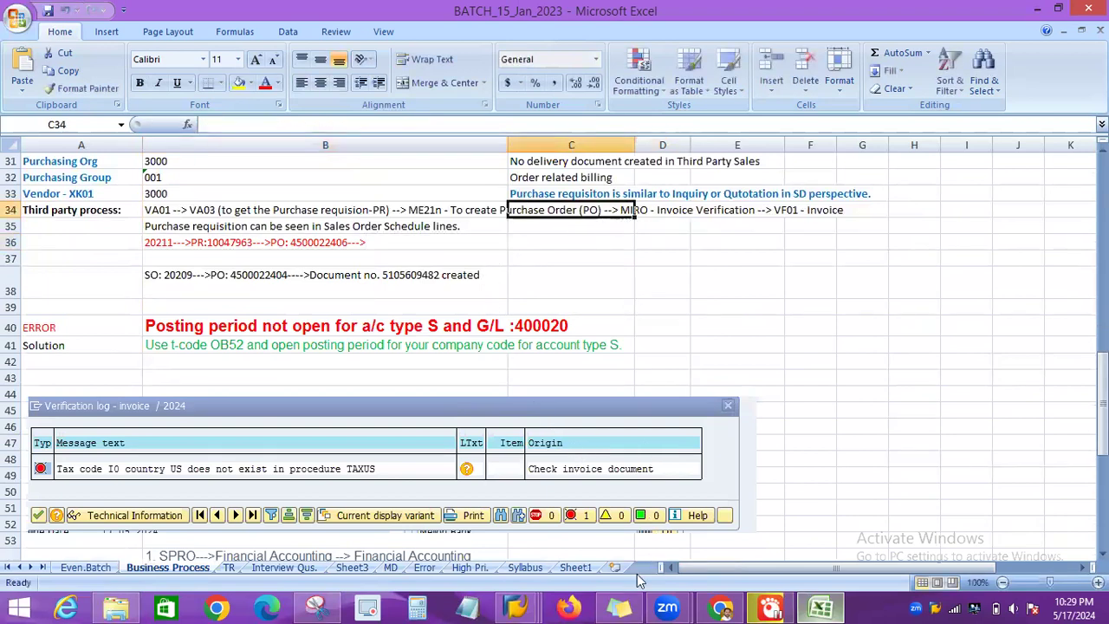
Switch to SAP's purchase order creation session, leave it with /N, and open incoming invoice entry with transaction MIRO.
click(516, 606)
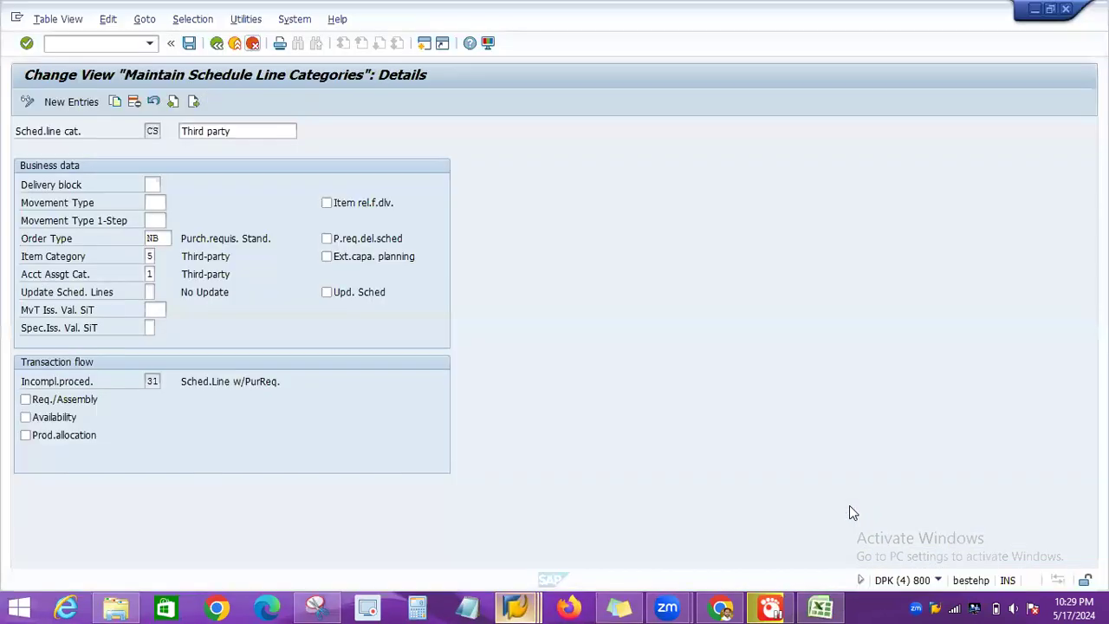
click(848, 505)
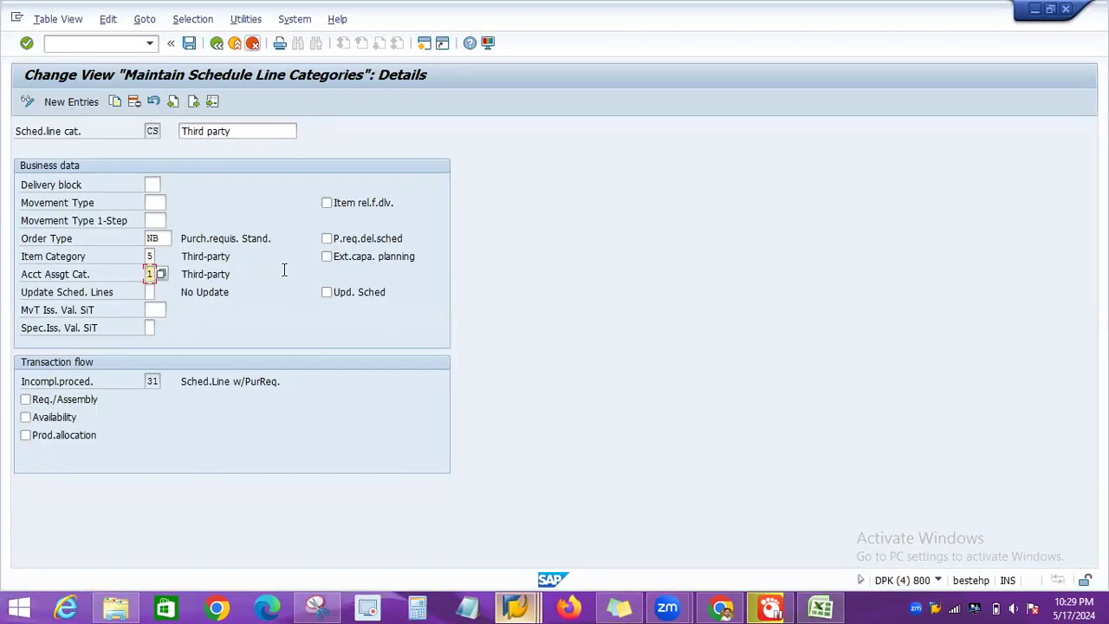
click(530, 603)
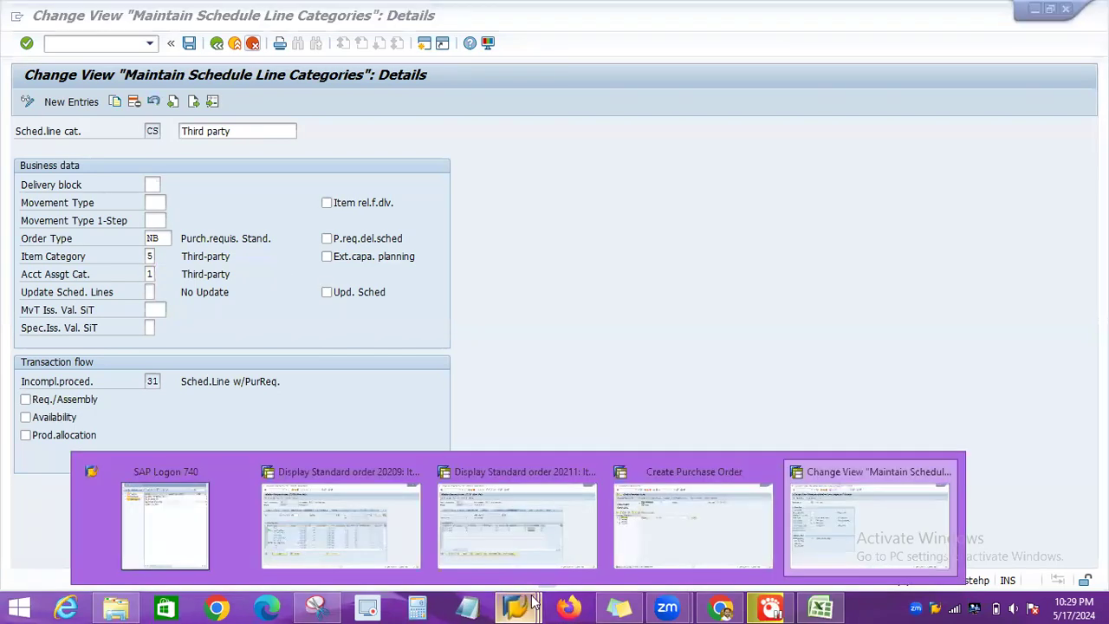
click(660, 495)
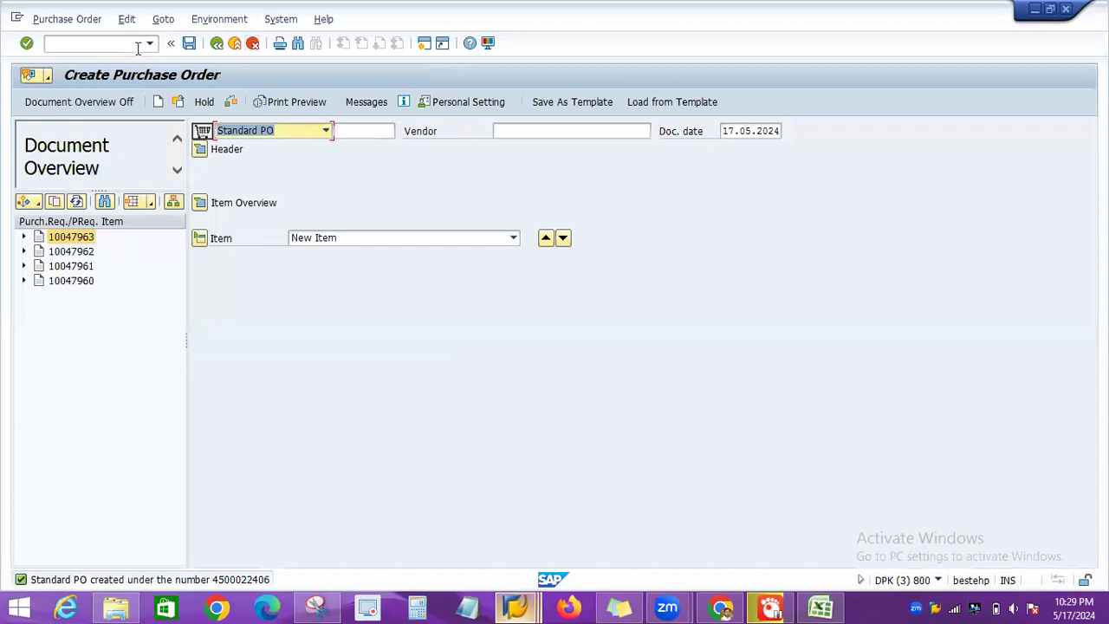
click(108, 43)
text(/N)
key(Return)
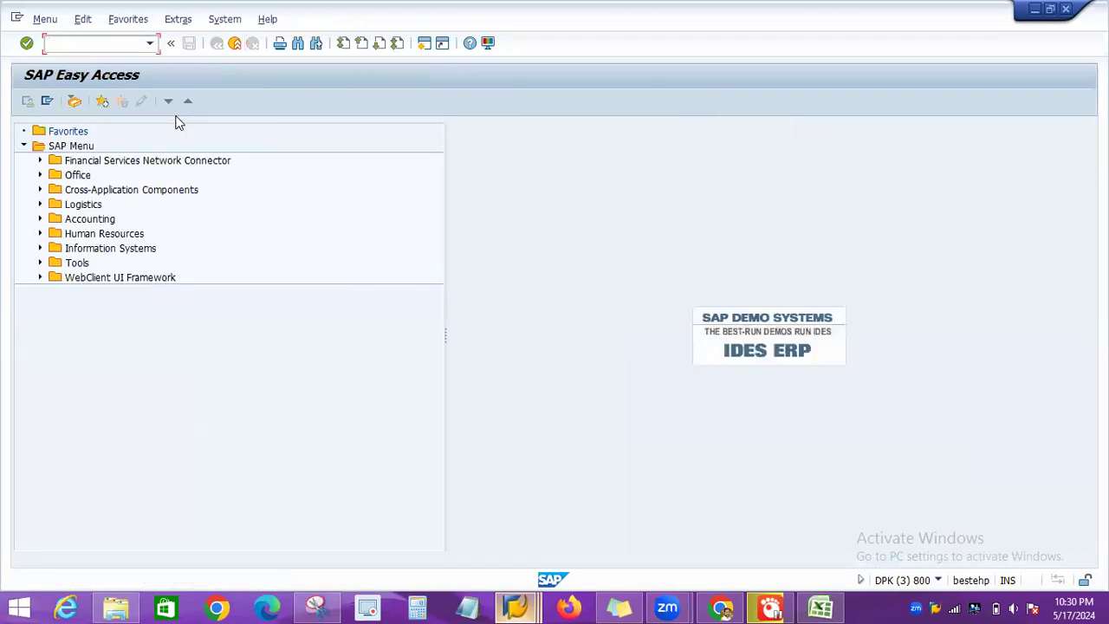
text(MIRO)
key(Return)
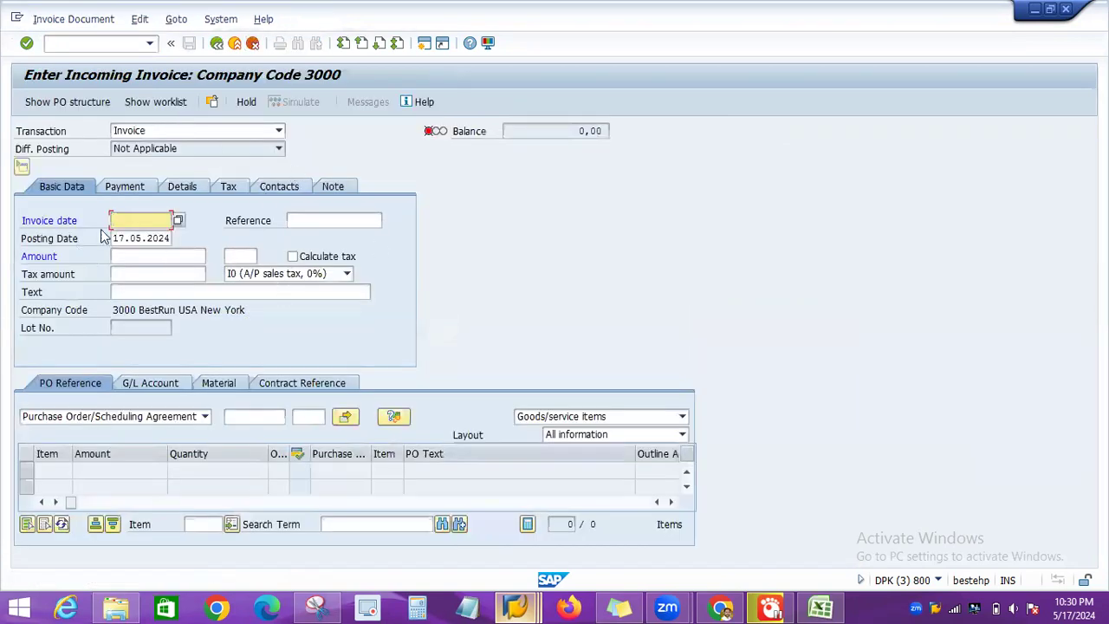
Set the incoming invoice's date to 17.05.2024 and place the cursor in its reference field.
click(128, 221)
click(134, 236)
click(307, 222)
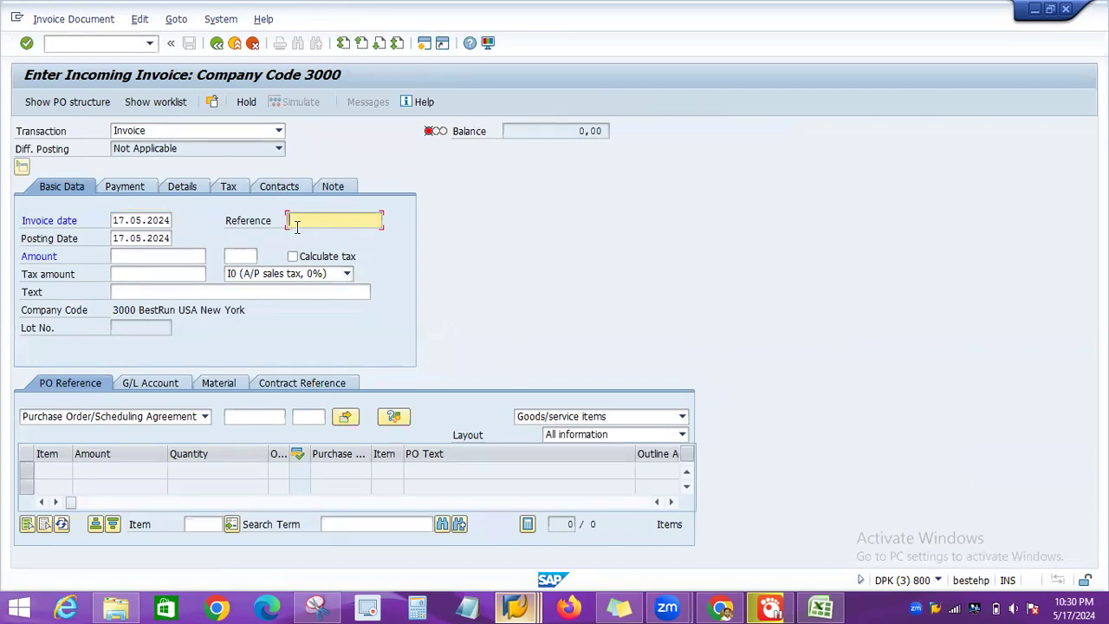
Switch to Excel, copy the purchase order number from cell B36, and enter it as the reference of the SAP incoming invoice.
mouse_move(821, 606)
click(818, 533)
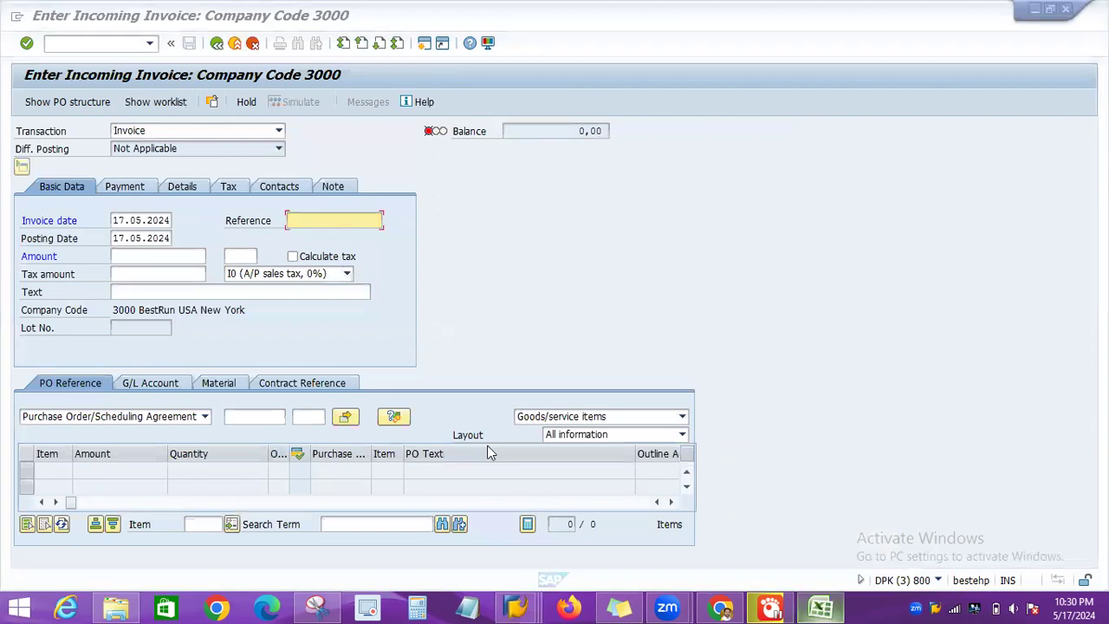
click(821, 605)
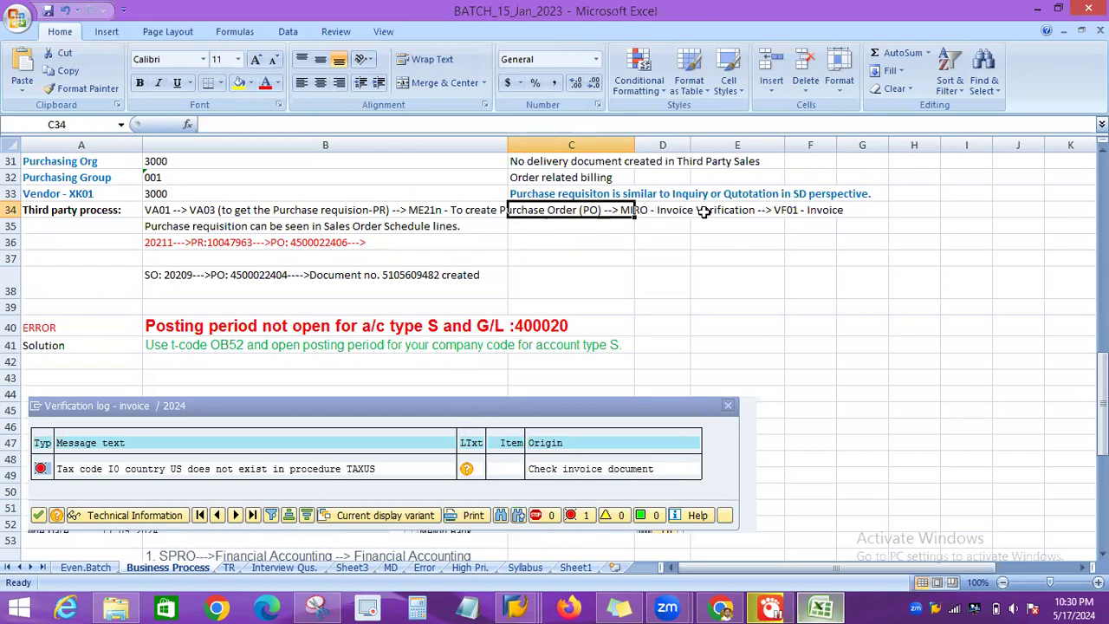
double_click(360, 247)
drag(291, 243, 347, 246)
key(ctrl+c)
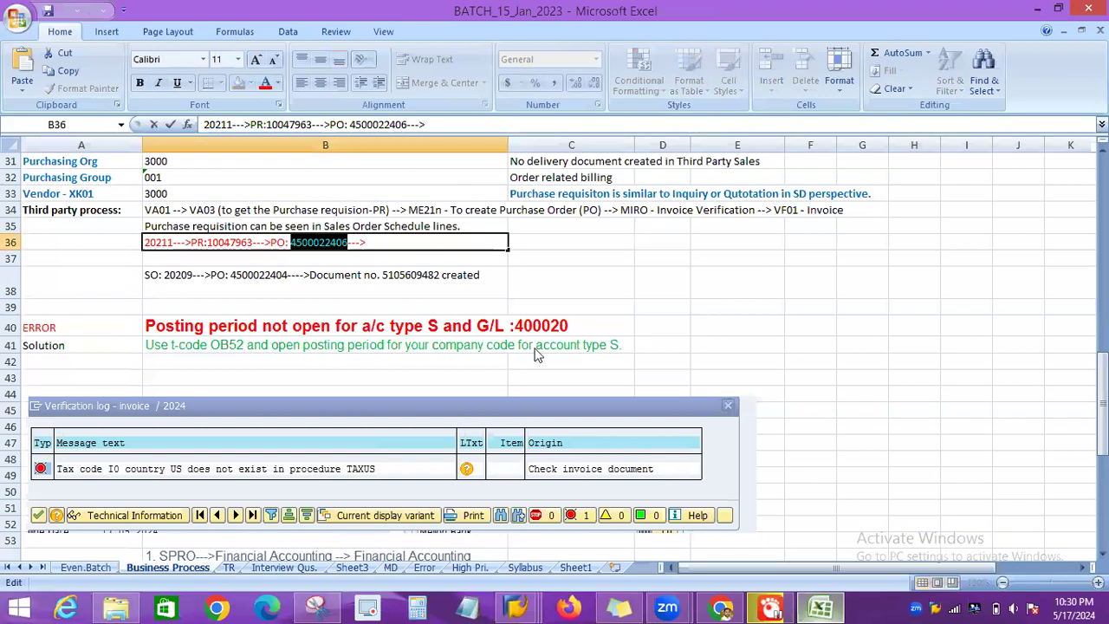
key(alt+Tab)
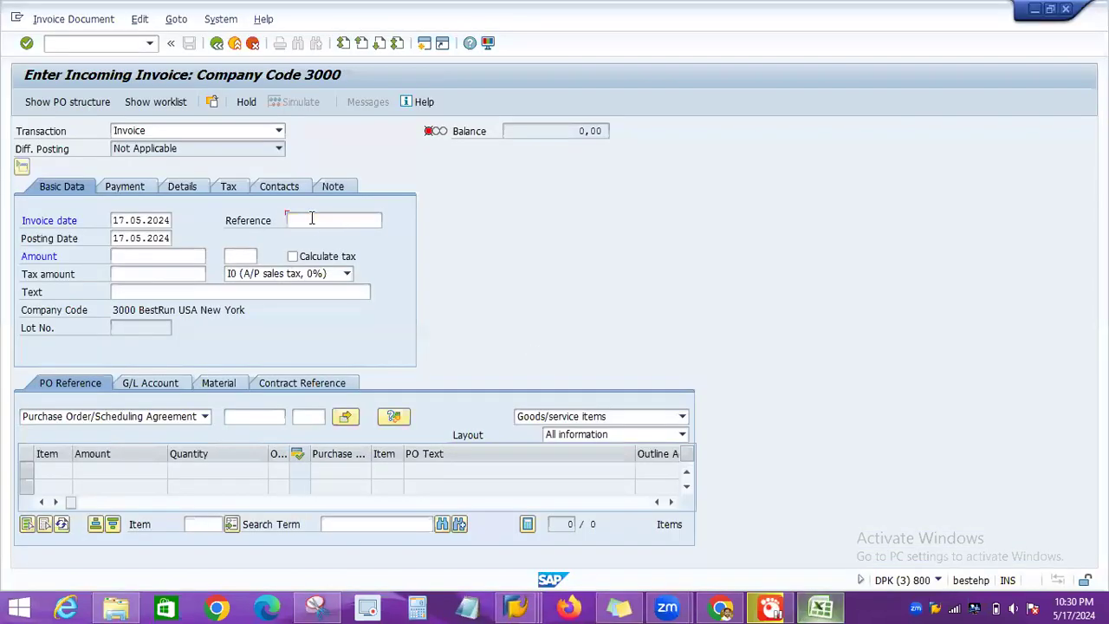
click(312, 219)
key(ctrl+v)
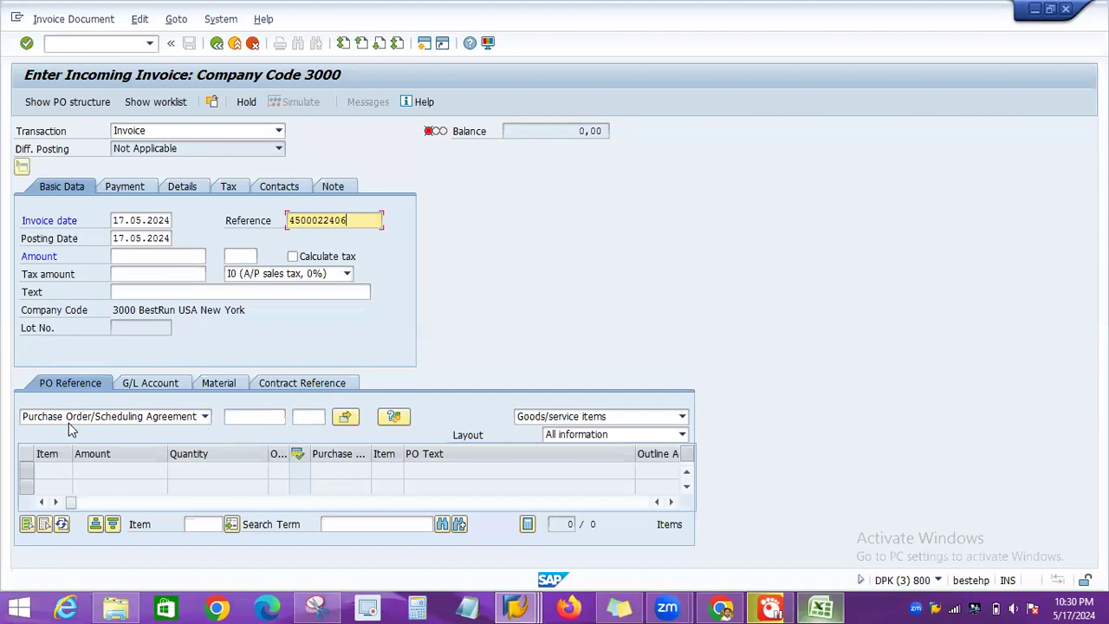
Load the invoice items by Purchase Order/Scheduling Agreement, using the copied purchase order number.
click(205, 419)
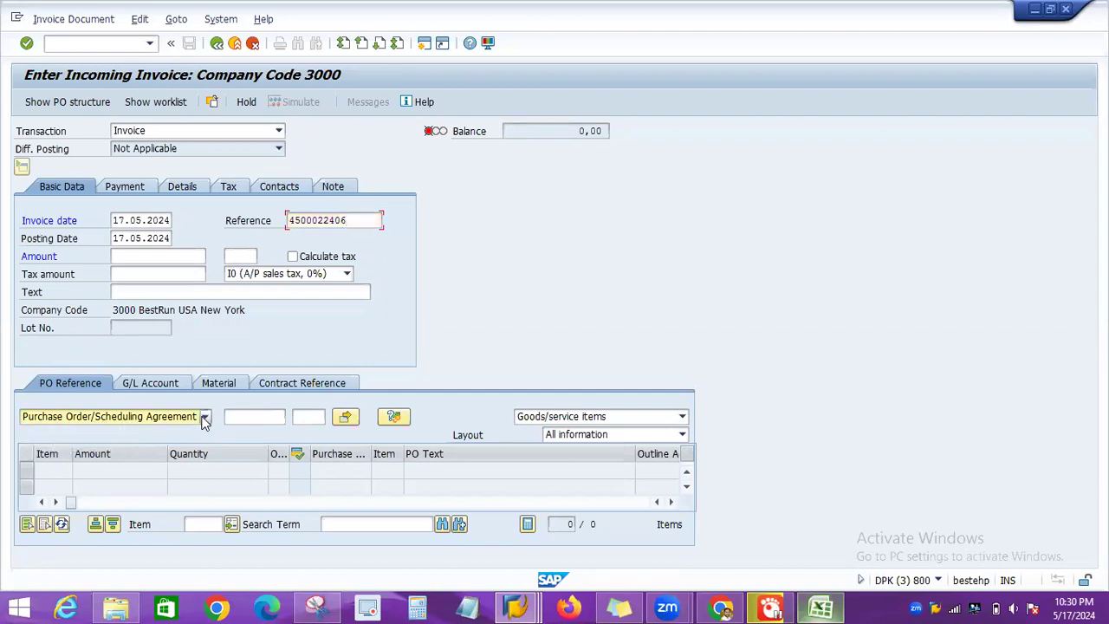
click(204, 419)
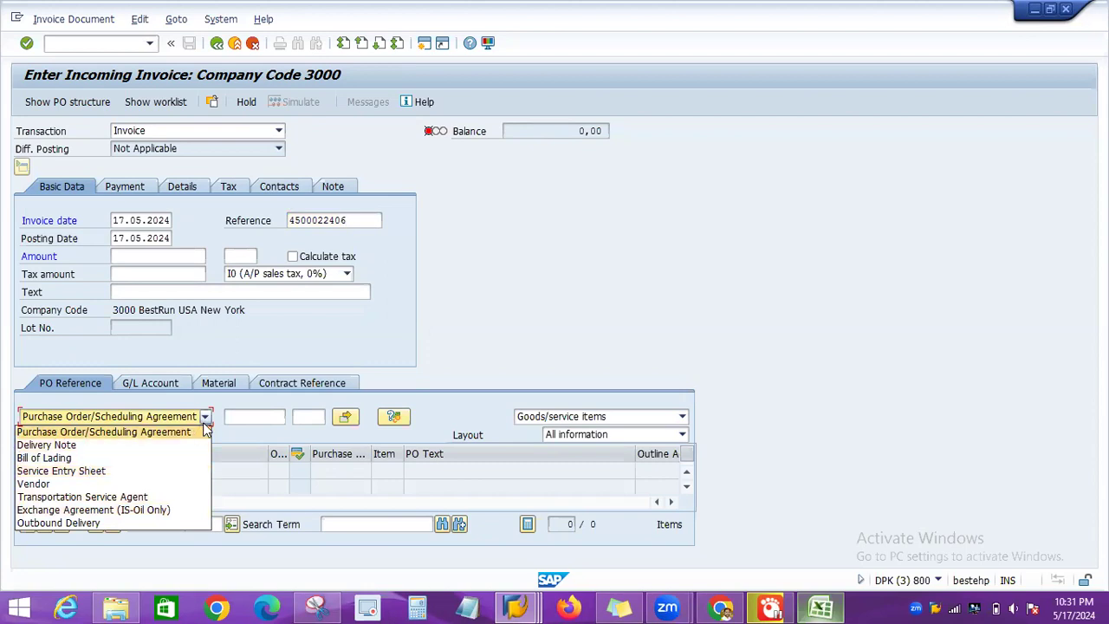
click(103, 432)
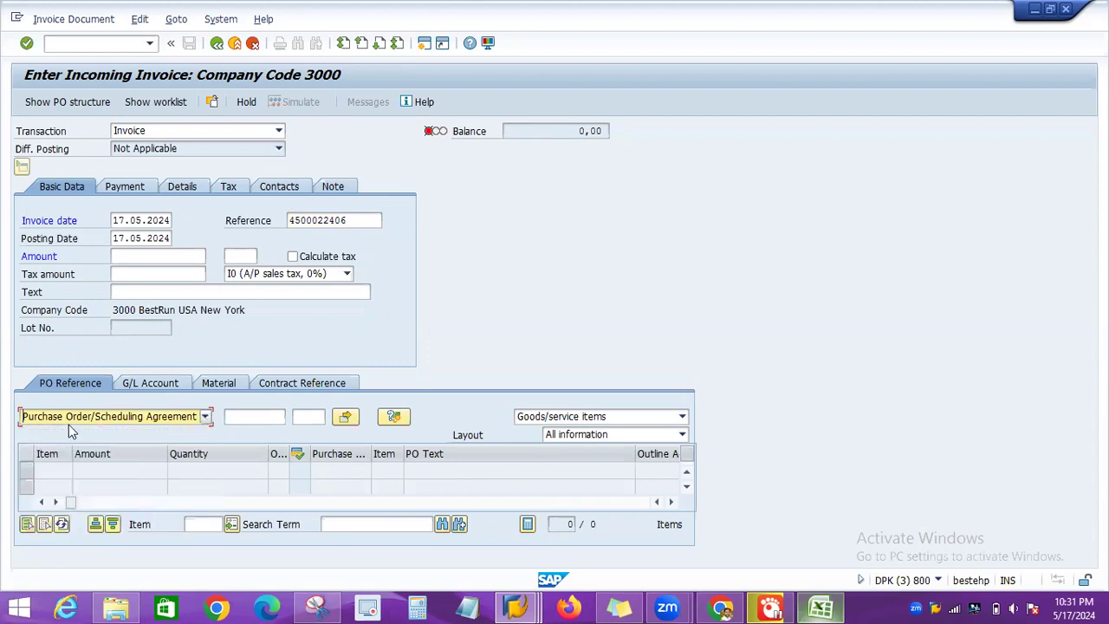
click(245, 417)
key(ctrl+v)
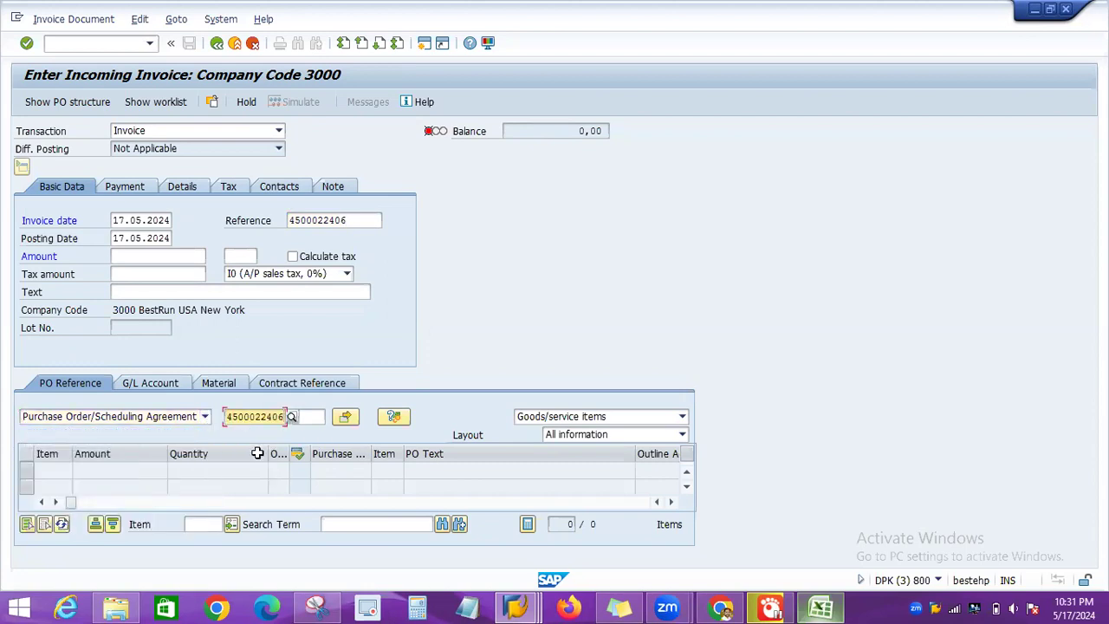
click(26, 42)
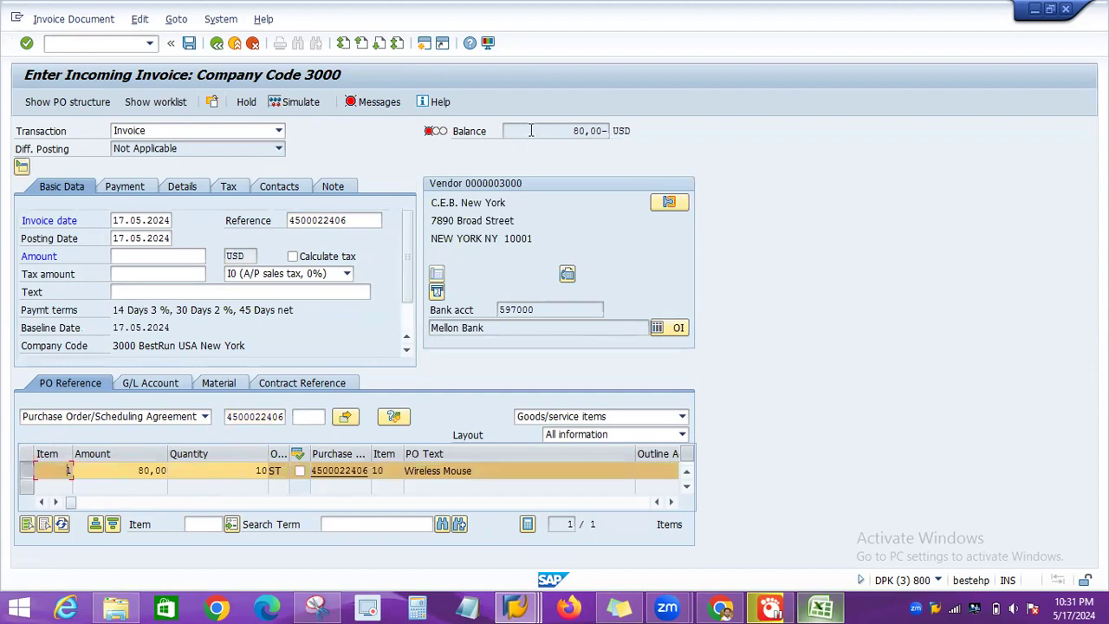
Examine the invoice balance and turn on automatic tax calculation.
click(604, 132)
double_click(605, 133)
click(559, 130)
click(293, 256)
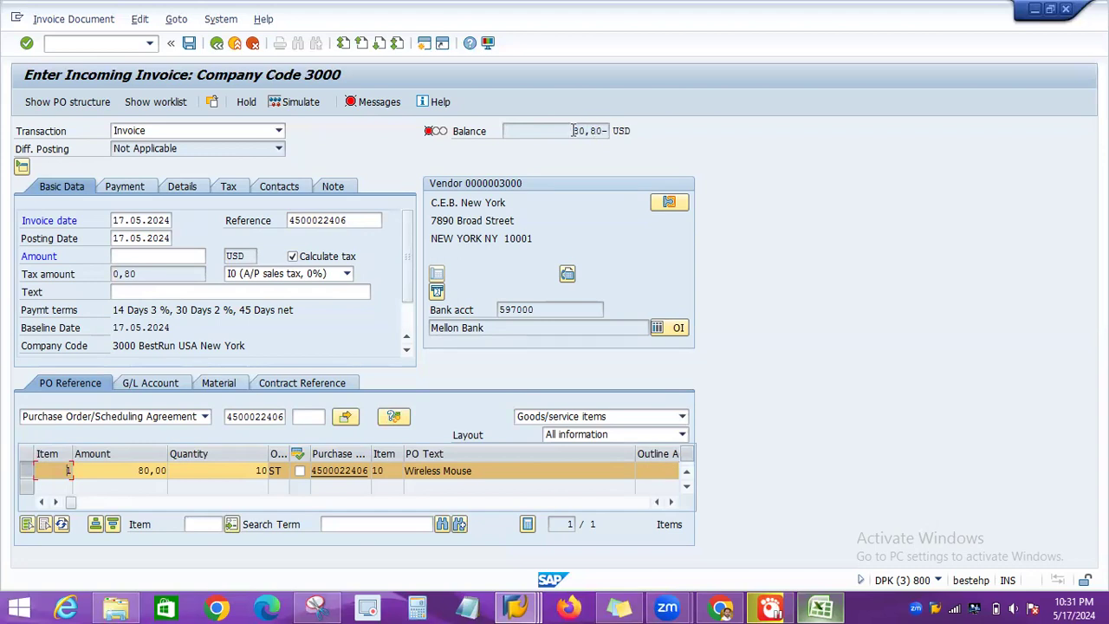
Copy the balance of 80,80 into the invoice amount and update the invoice.
drag(573, 131, 606, 131)
key(ctrl+c)
click(921, 265)
click(138, 257)
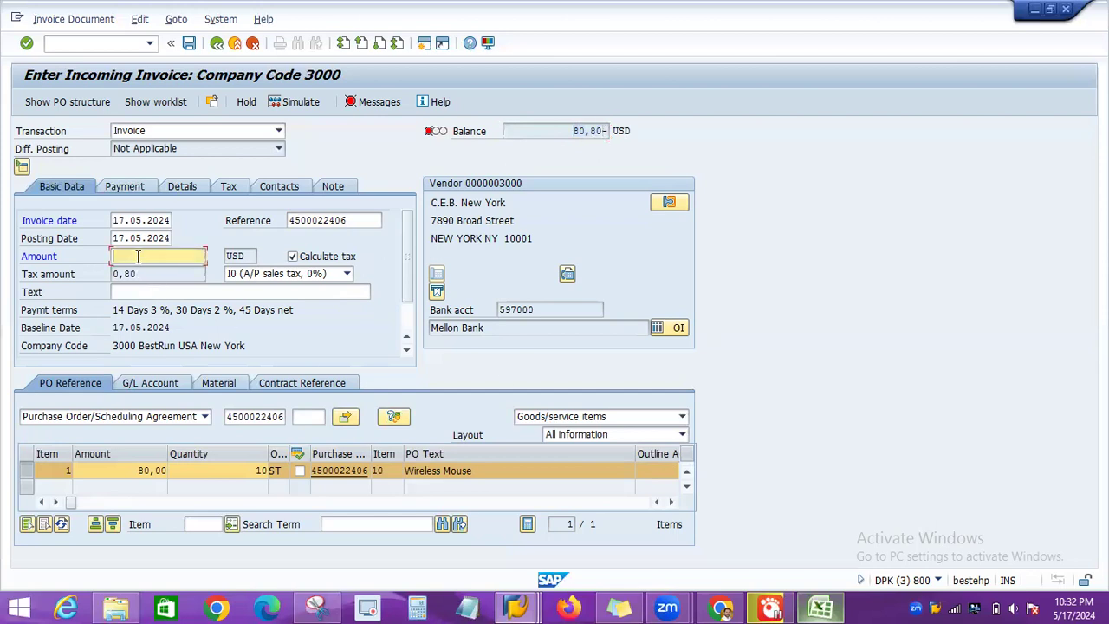
key(ctrl+v)
click(26, 42)
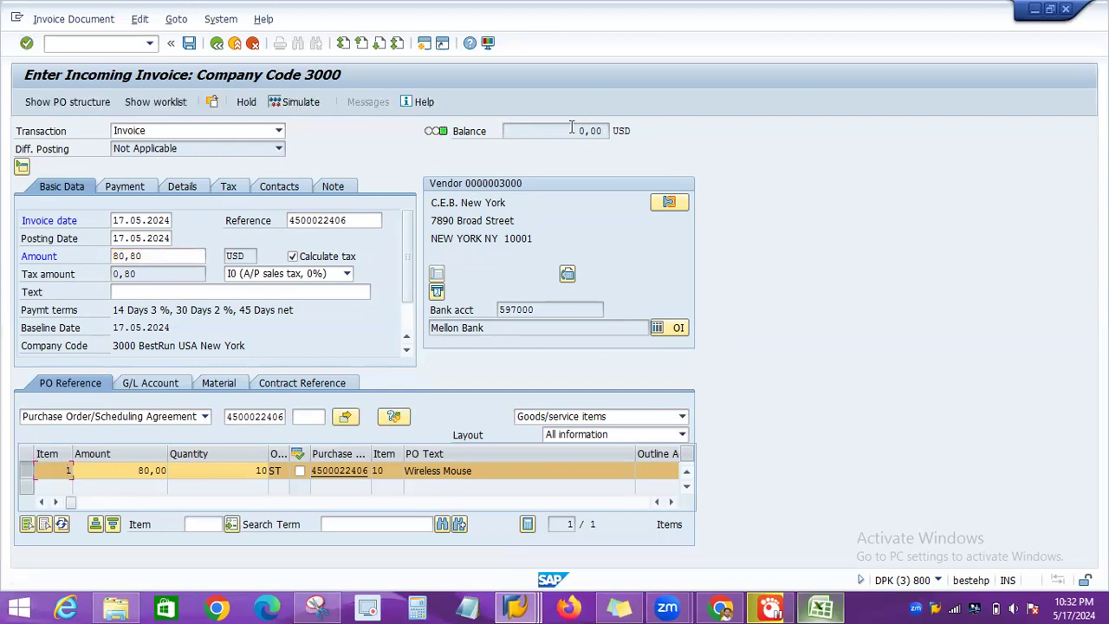
Check the invoice balance and post the incoming invoice.
drag(571, 131, 621, 131)
mouse_move(444, 140)
click(187, 43)
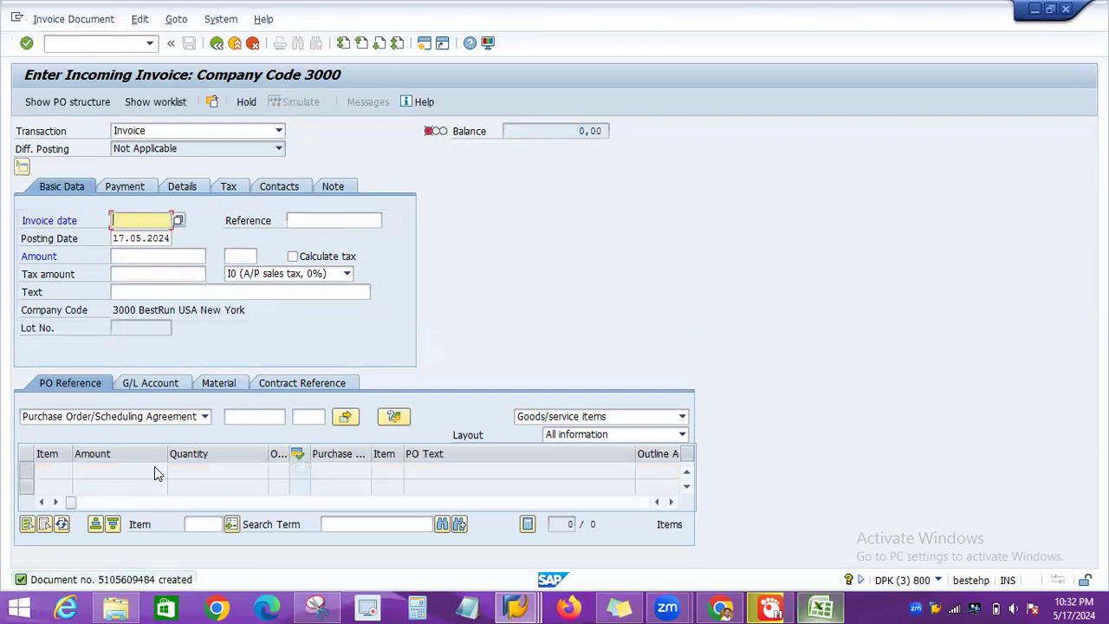
Open the details of the posting message and copy the new invoice document number.
click(120, 581)
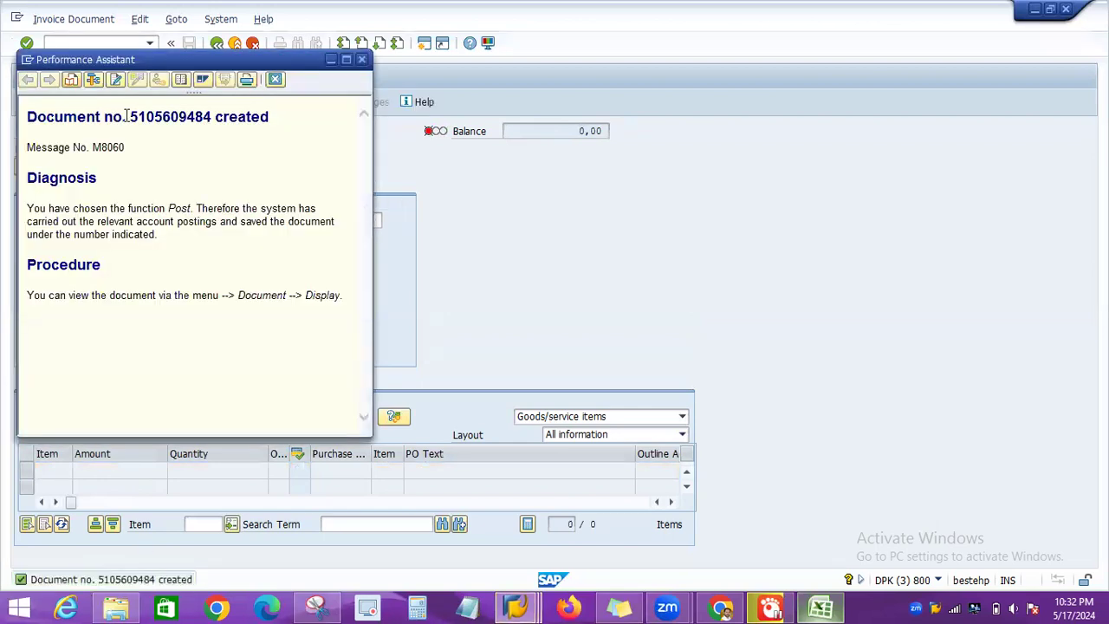
double_click(133, 116)
key(ctrl+c)
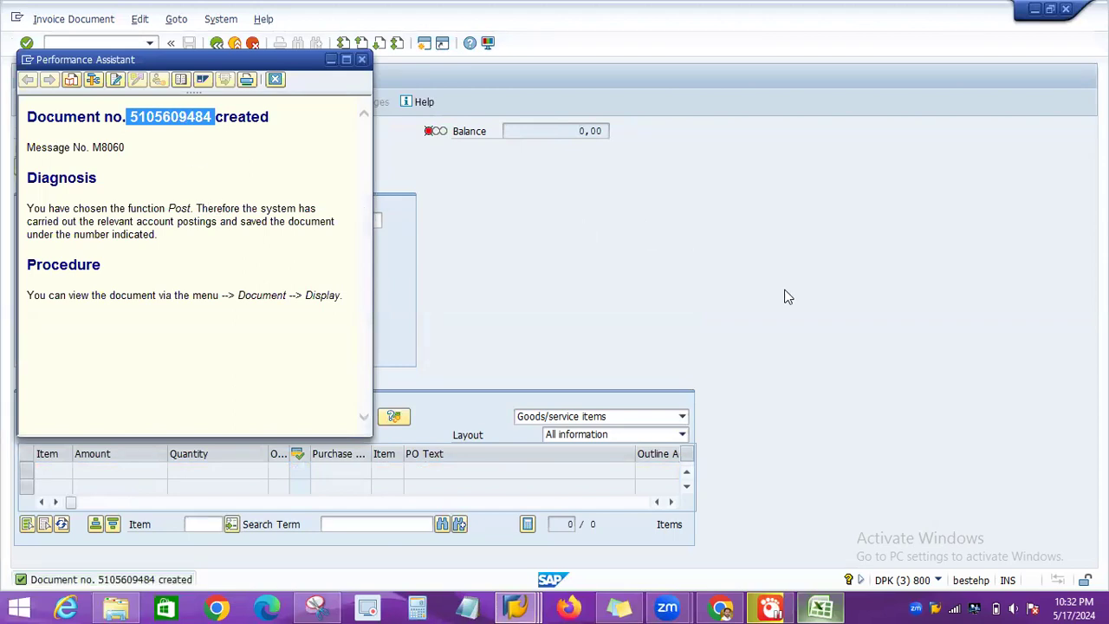
Switch to Excel and append "MIRO:" with the copied invoice document number to the end of cell B36.
click(818, 606)
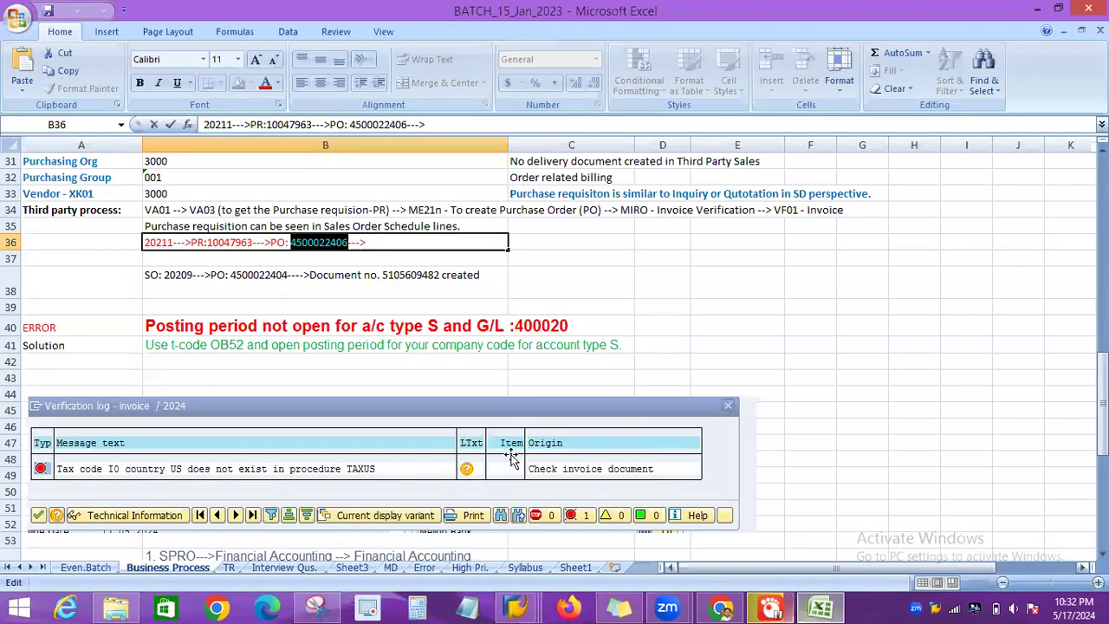
click(379, 242)
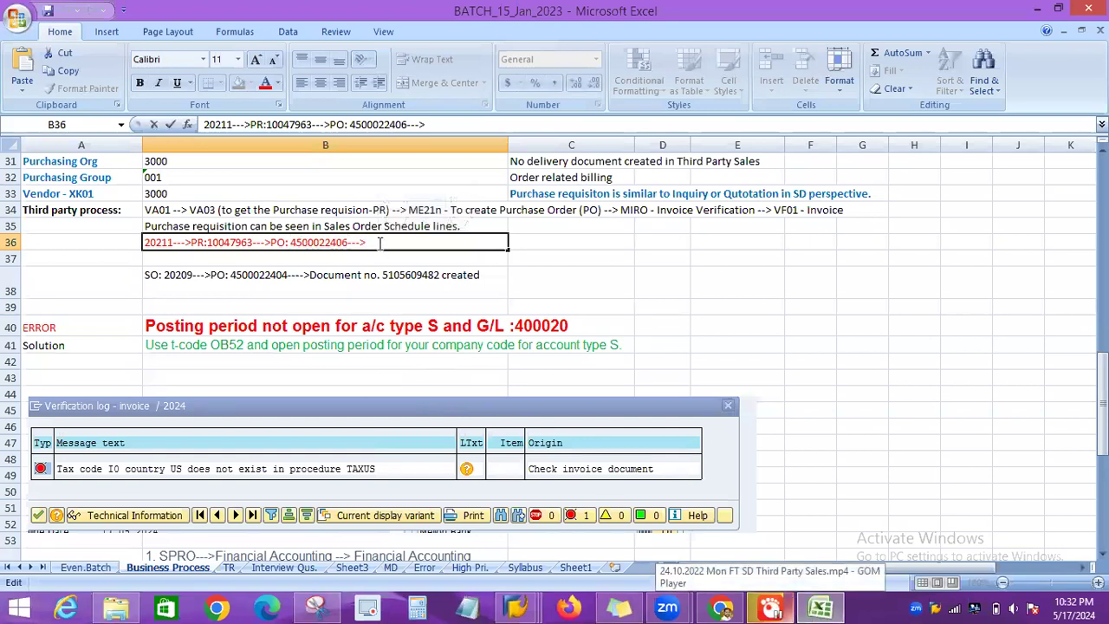
text(mi)
key(BackSpace)
key(BackSpace)
text(MIRO:)
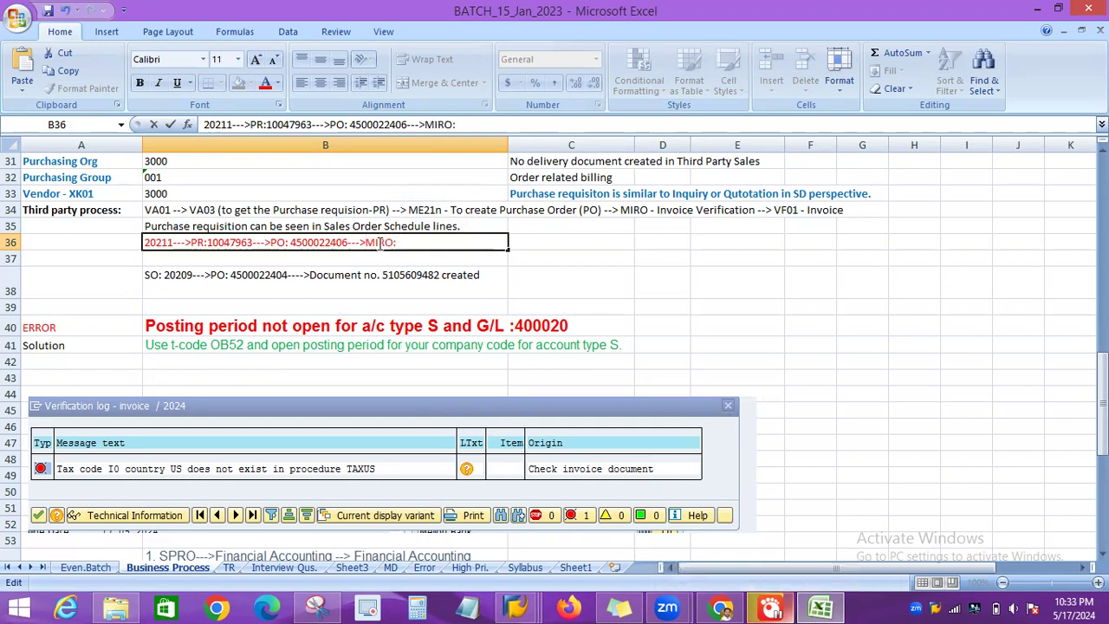
key(ctrl+v)
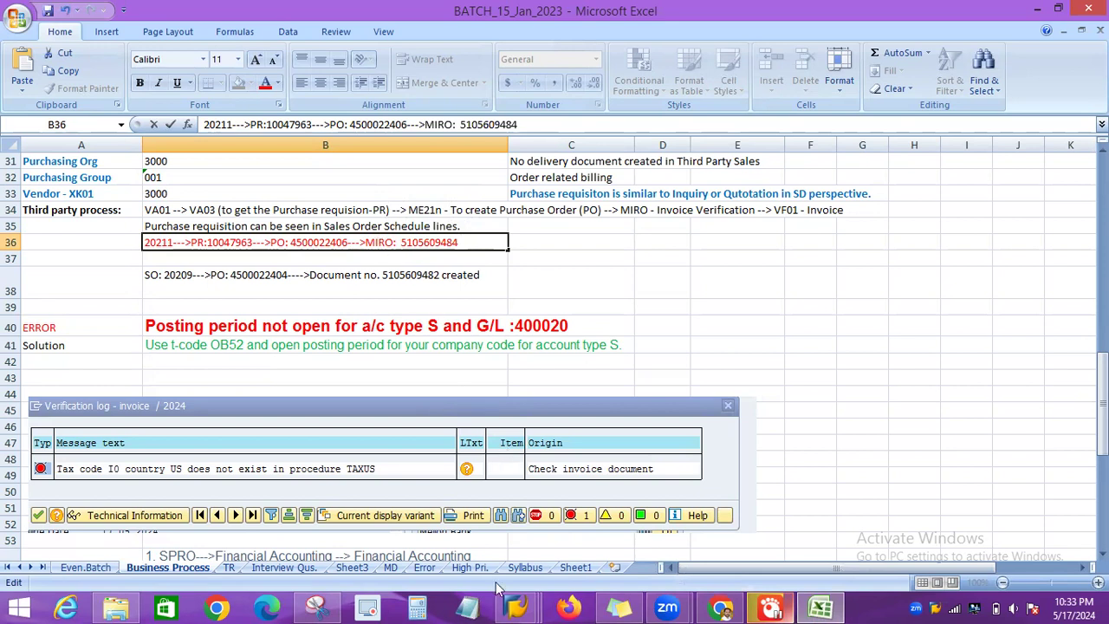
Switch to SAP's incoming invoice session, open ME23N, and examine the invoice receipt document in the item's purchase order history.
click(517, 608)
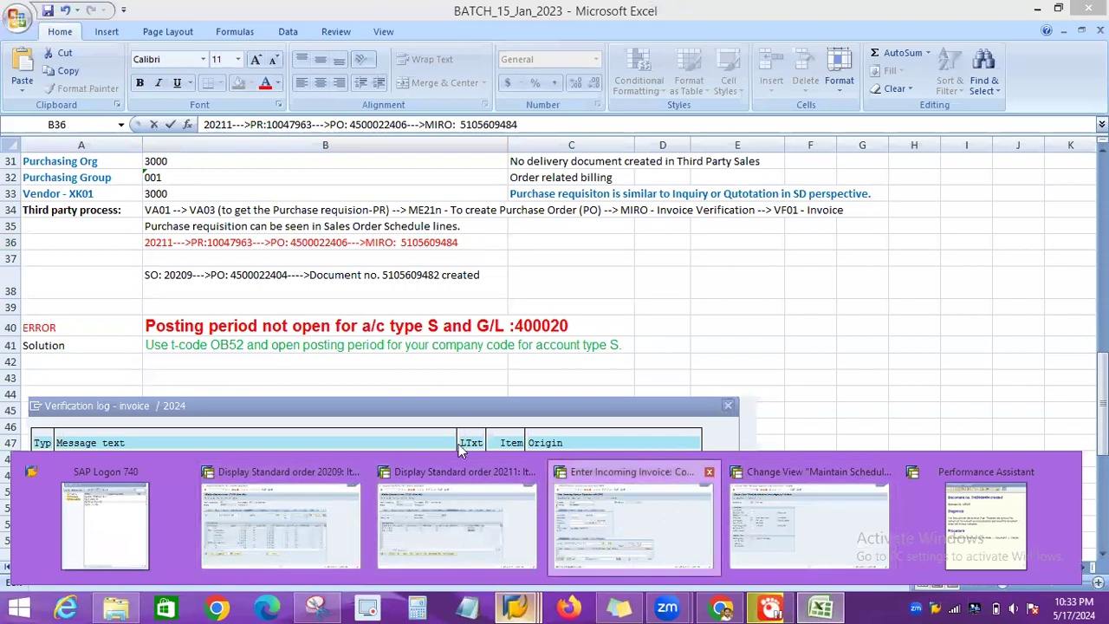
click(634, 524)
text(/NM)
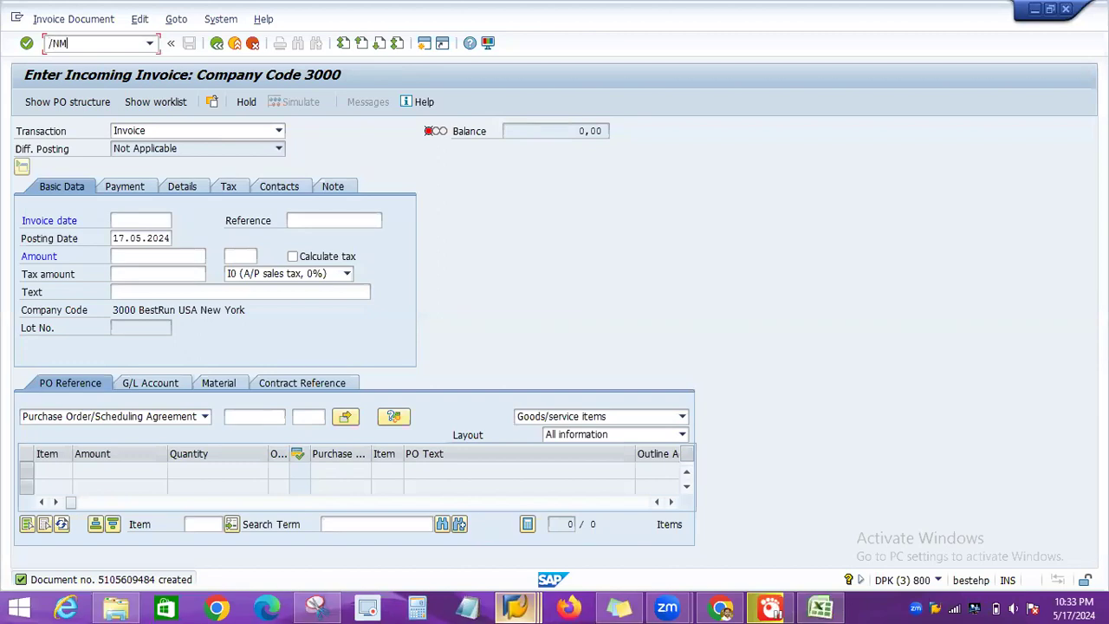
text(E23N)
key(Return)
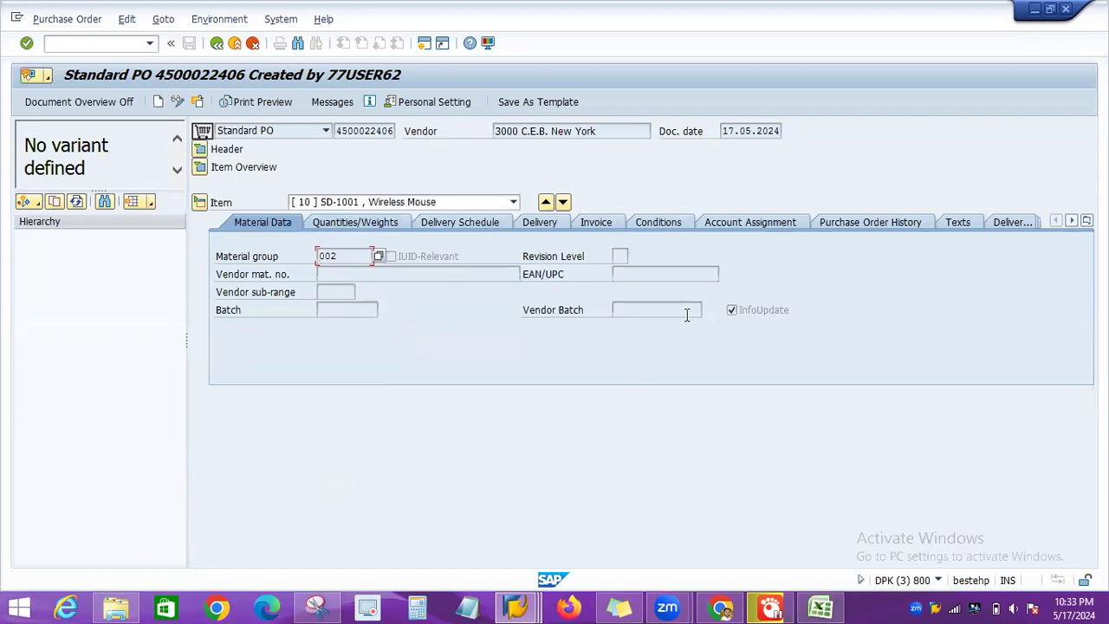
click(869, 223)
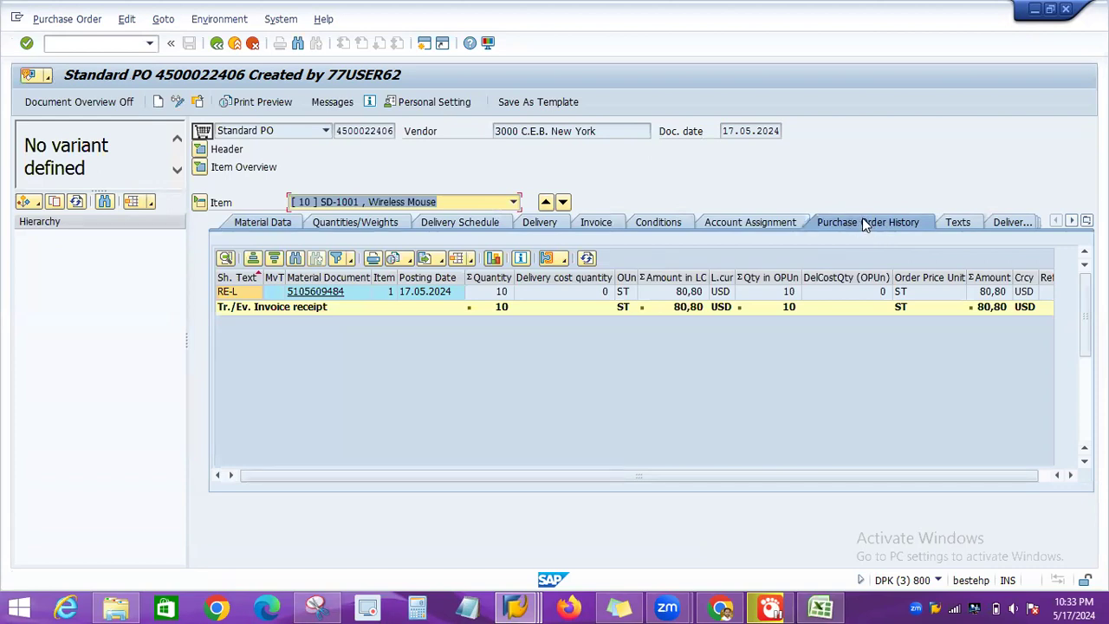
double_click(347, 294)
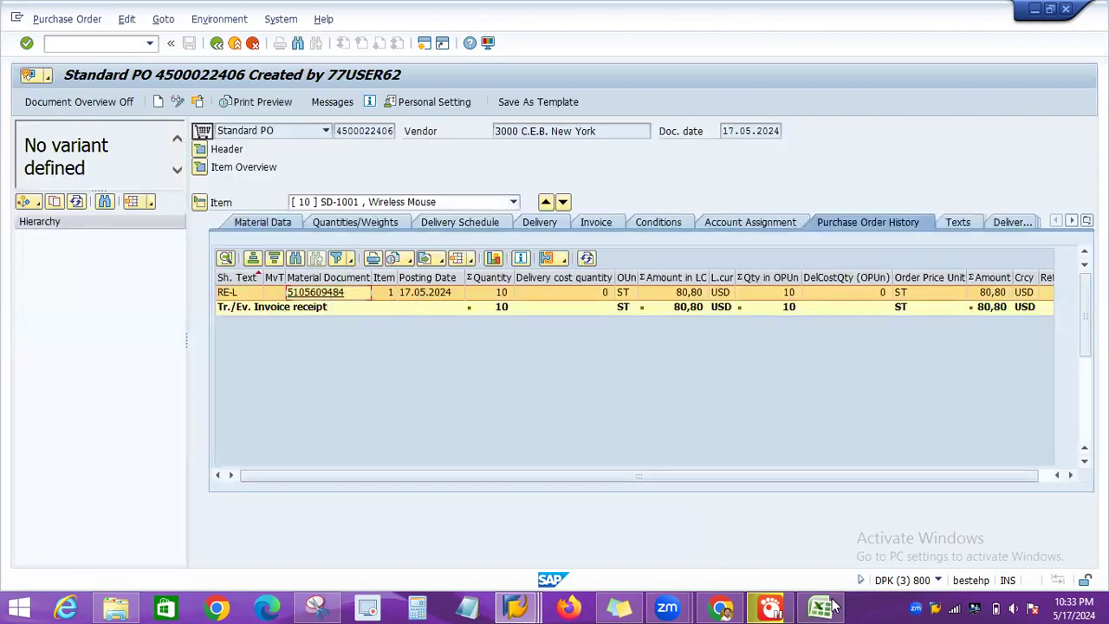
Switch to Excel, compare the MIRO entry in cell B36 with SAP's purchase order history, and review the third-party sales process diagram.
click(818, 520)
drag(462, 243, 355, 237)
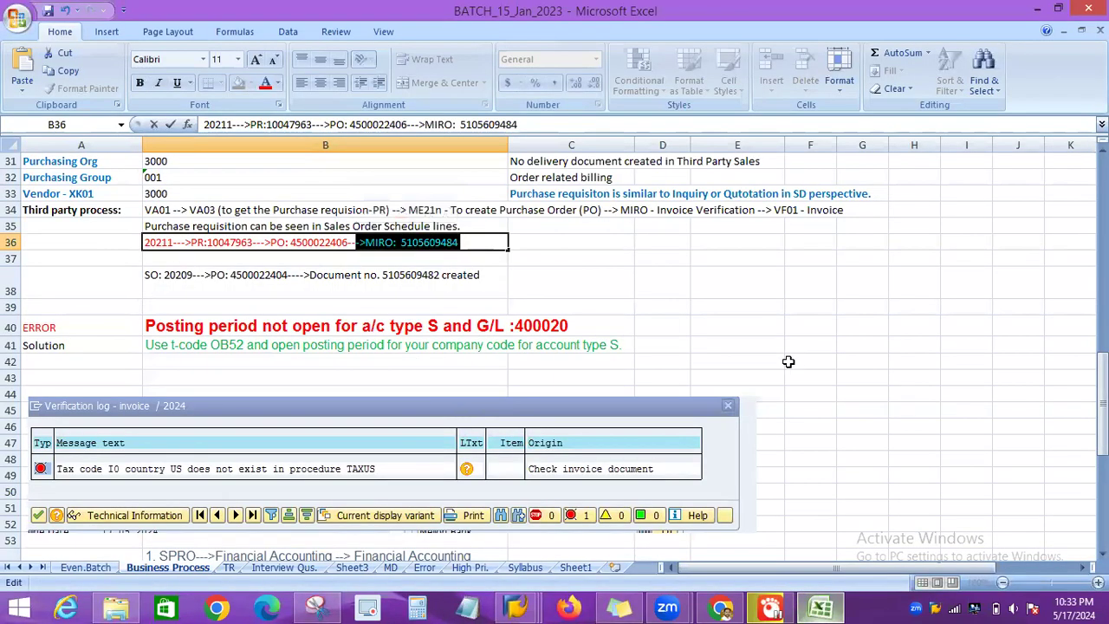
key(alt+Tab)
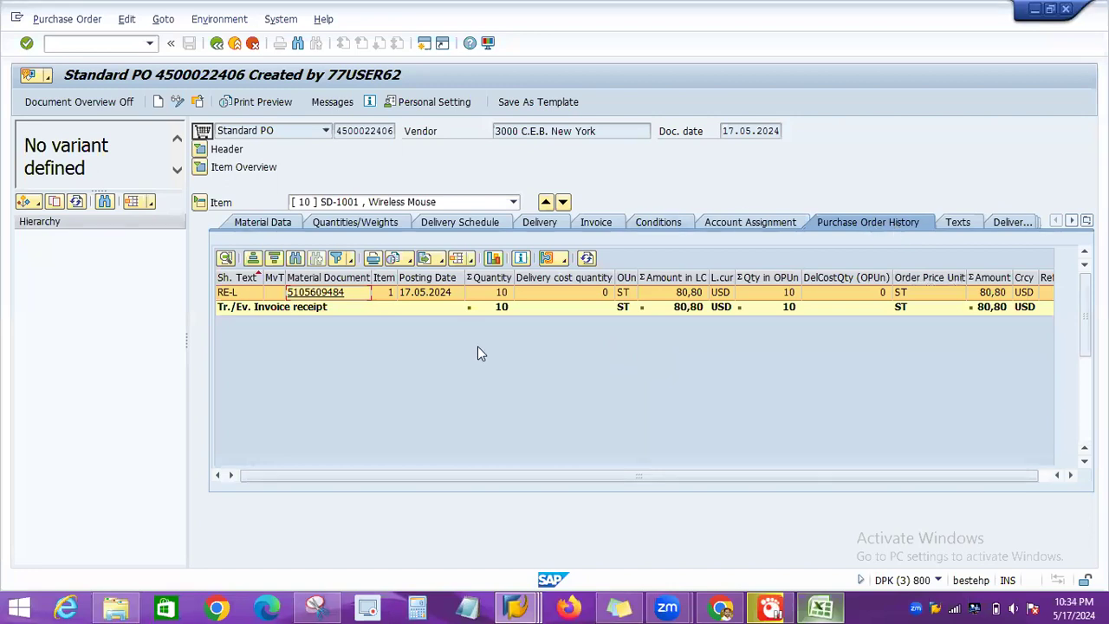
mouse_move(532, 604)
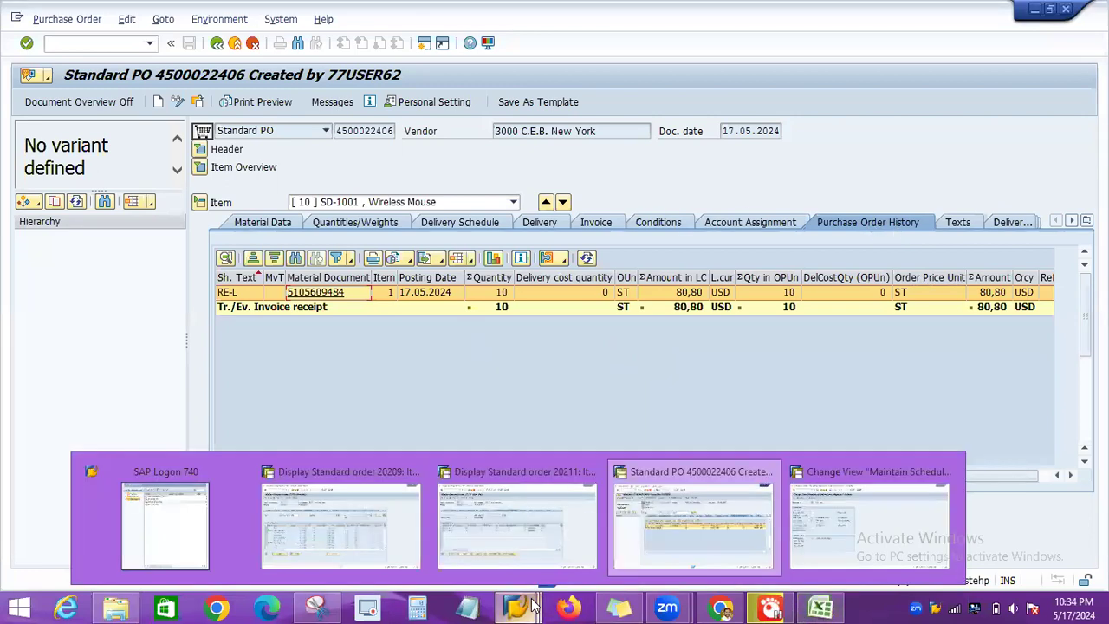
mouse_move(821, 606)
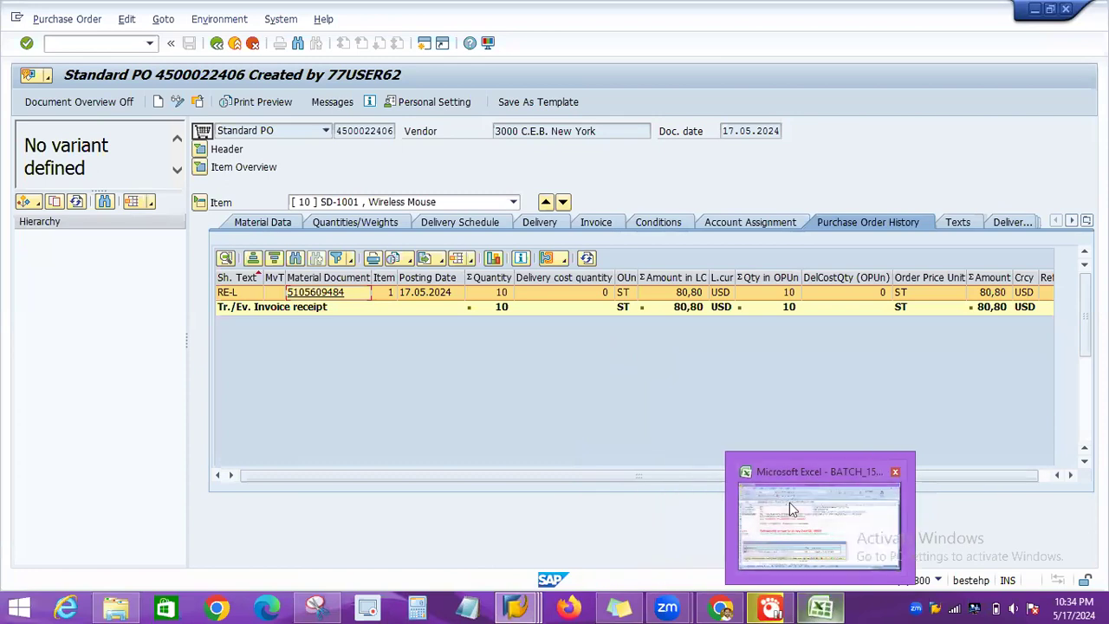
click(790, 509)
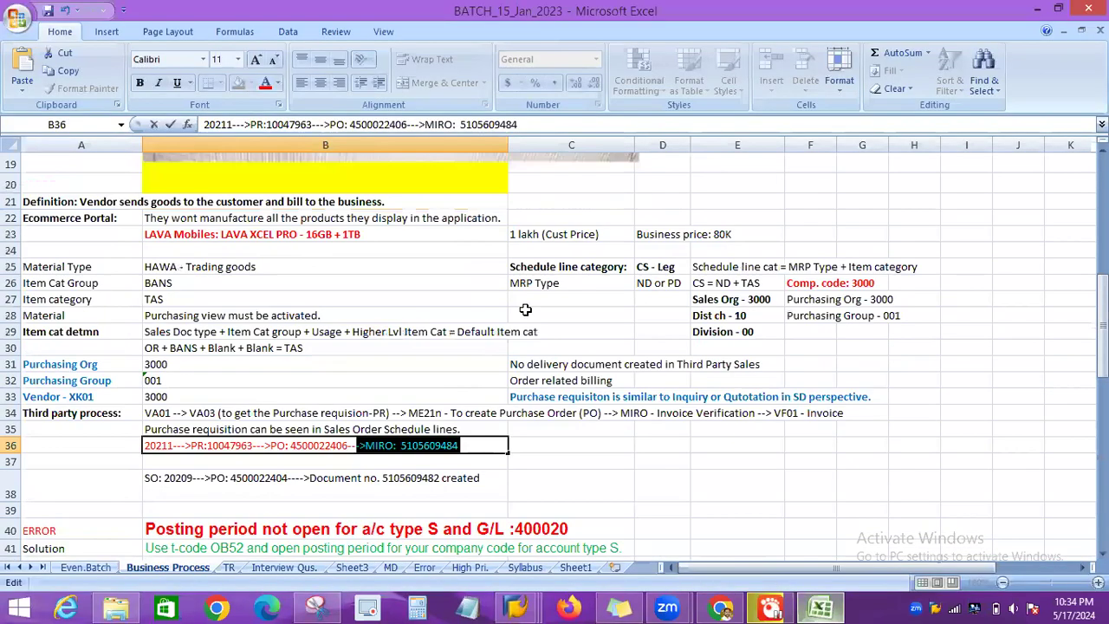
scroll(524, 310, up, 6)
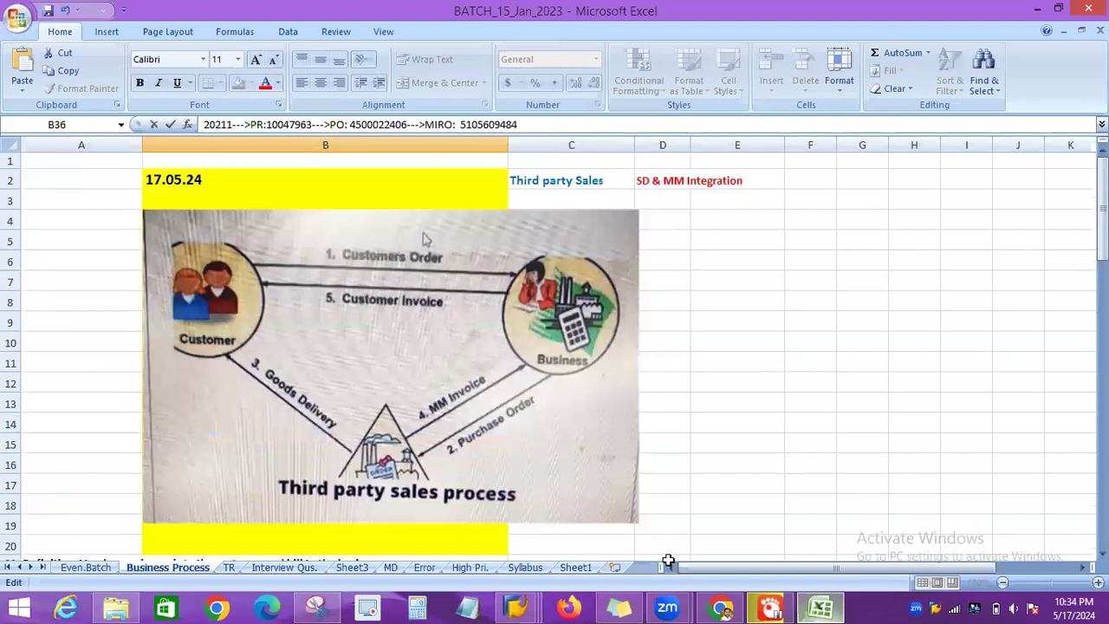
Switch to SAP's schedule line category session and open billing document creation with transaction VF01.
mouse_move(516, 606)
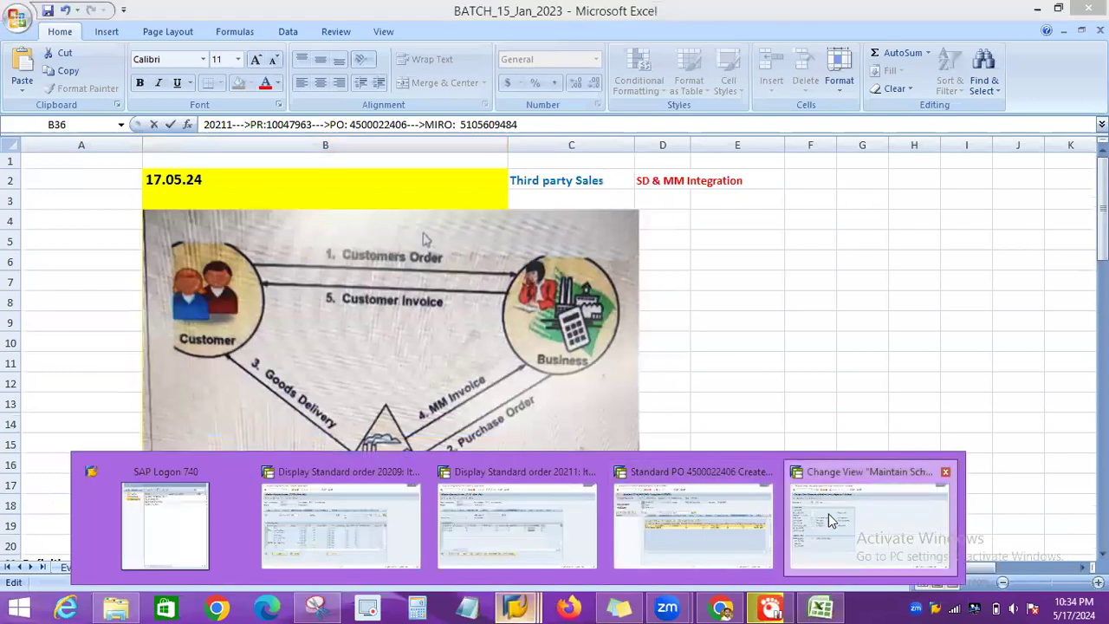
click(828, 513)
click(90, 41)
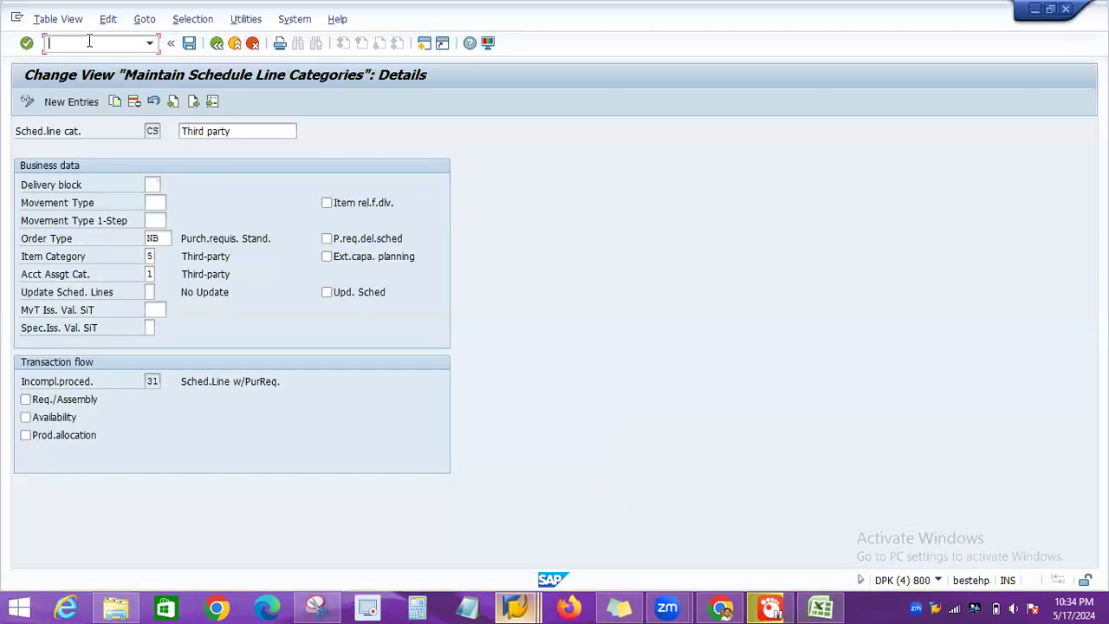
text(/NVF01)
key(Return)
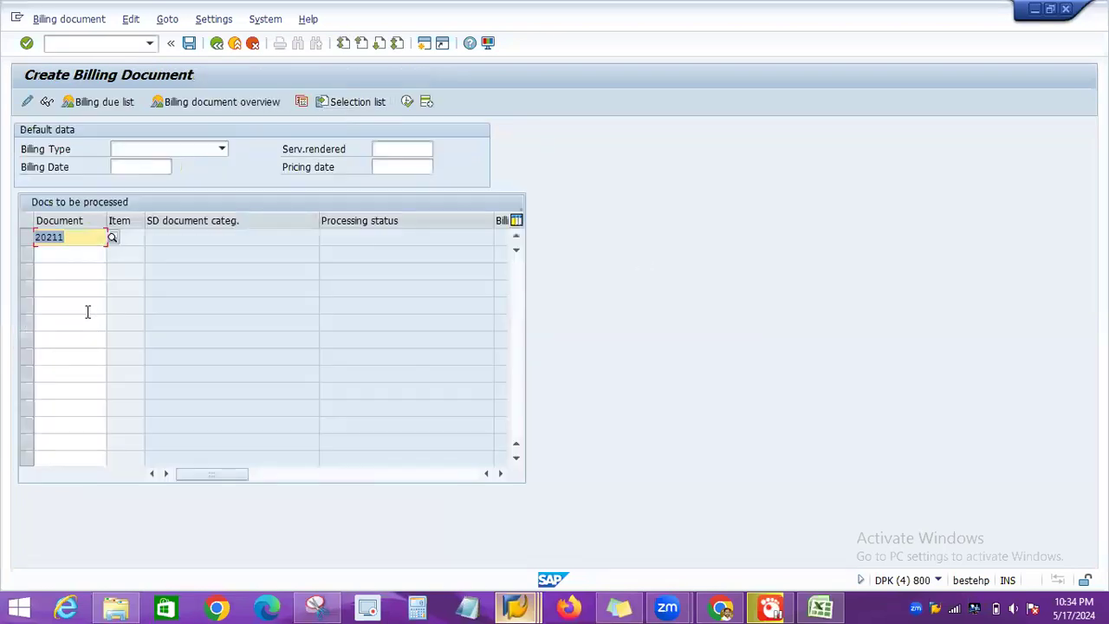
Switch to Excel and review the document chain in cell B36 for the sales order number being billed.
click(85, 237)
click(821, 607)
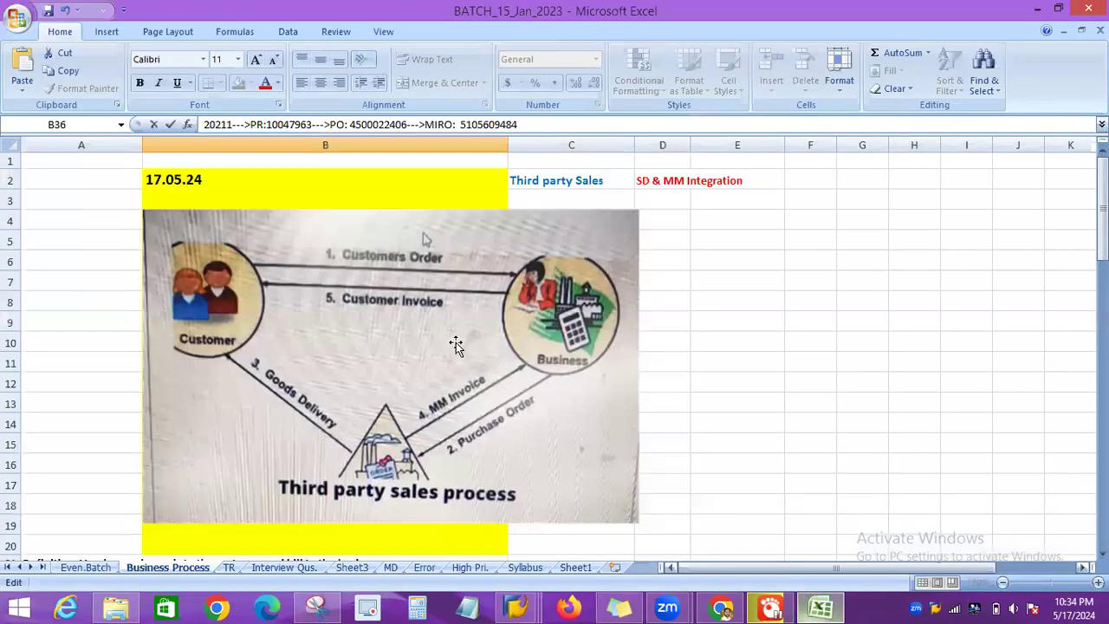
scroll(453, 373, down, 3)
scroll(453, 384, down, 4)
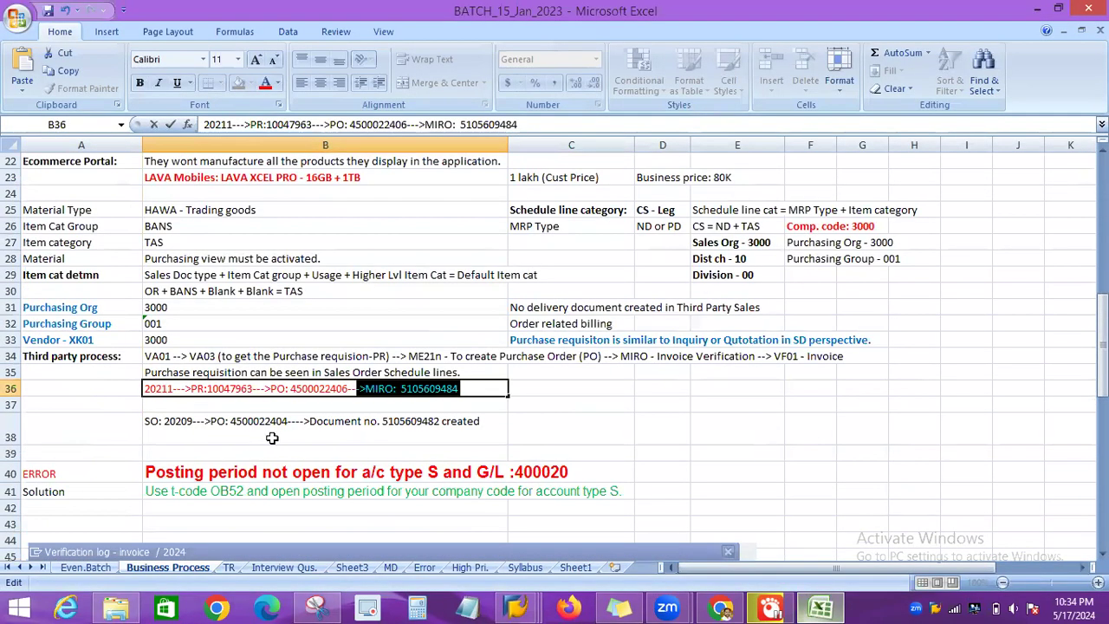
Switch to SAP's billing document creation, open the F2 invoice for the entered sales order, and save it.
key(alt+Tab)
click(78, 239)
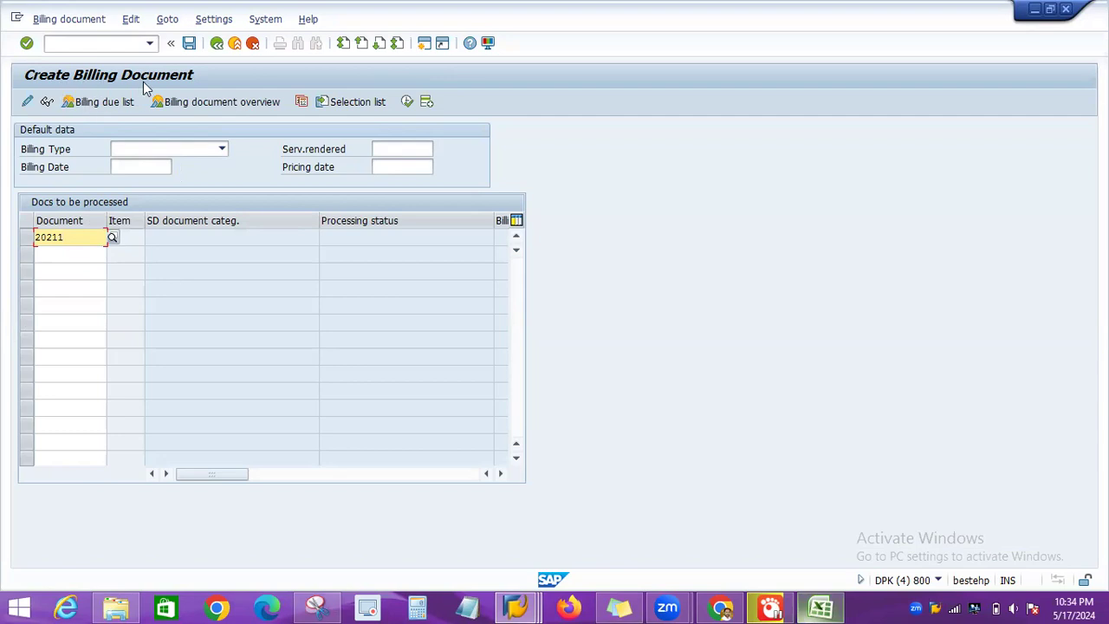
drag(75, 239, 24, 236)
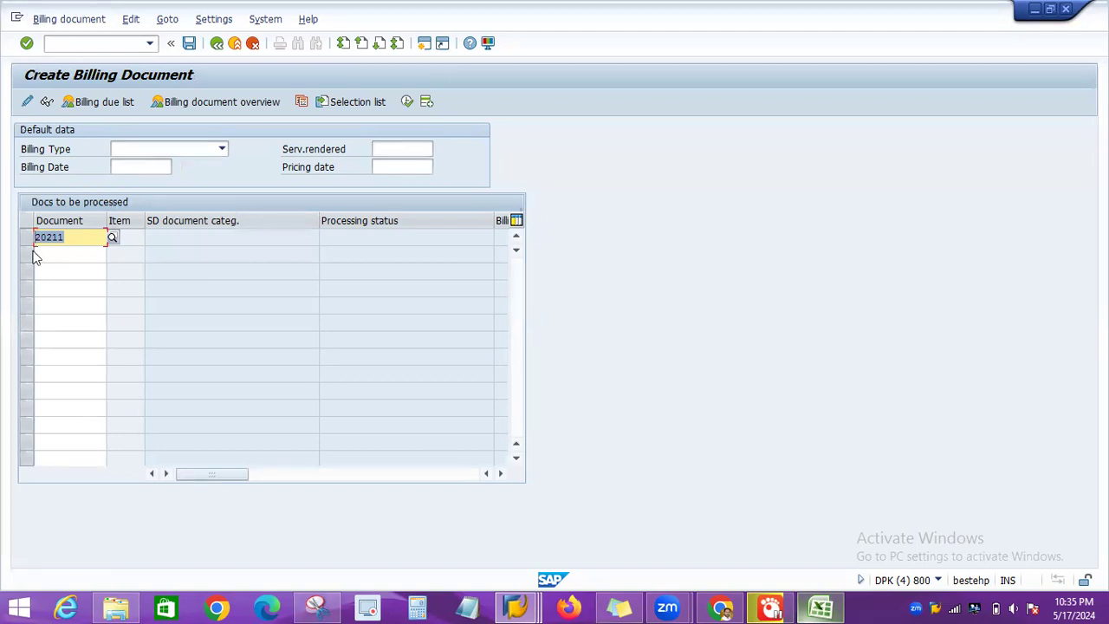
click(87, 237)
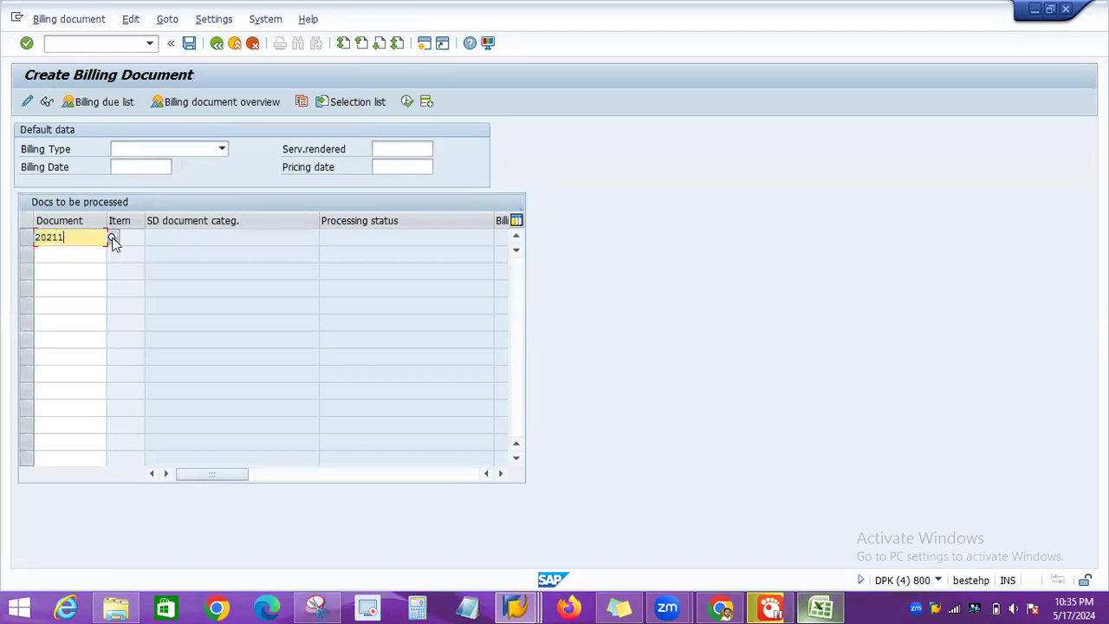
click(26, 43)
drag(297, 219, 319, 215)
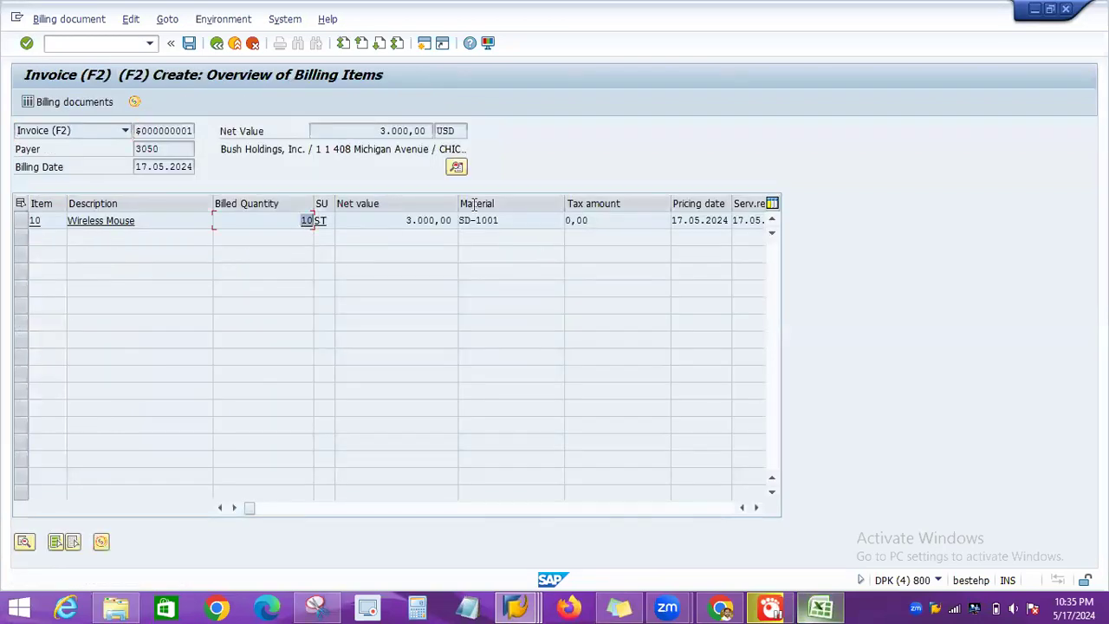
click(190, 46)
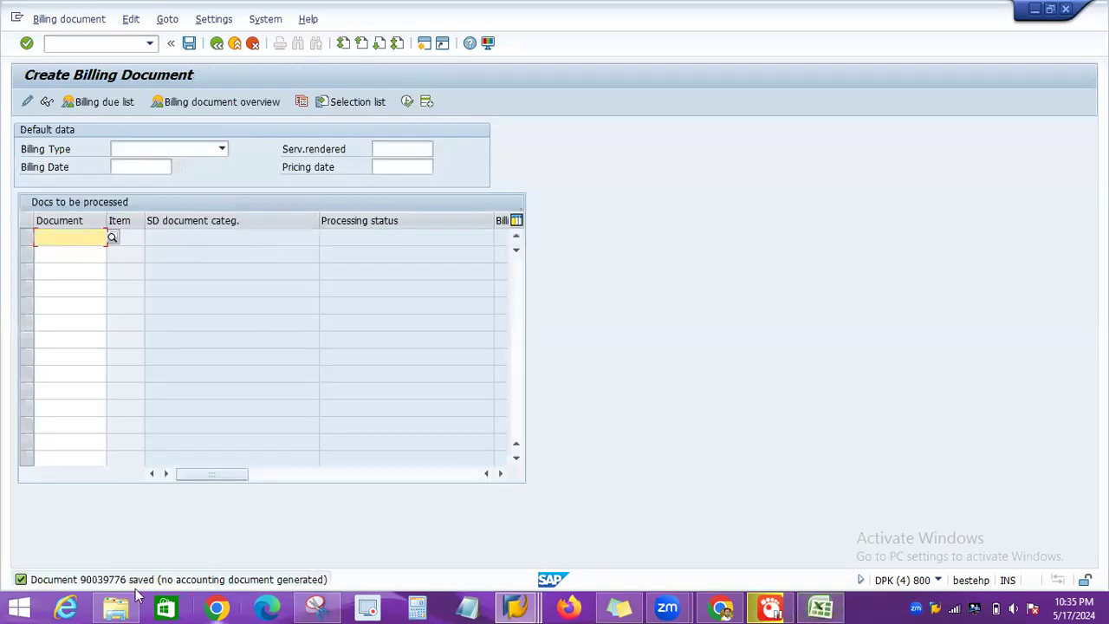
Open the details of the saved billing document message and copy the billing document number.
click(88, 581)
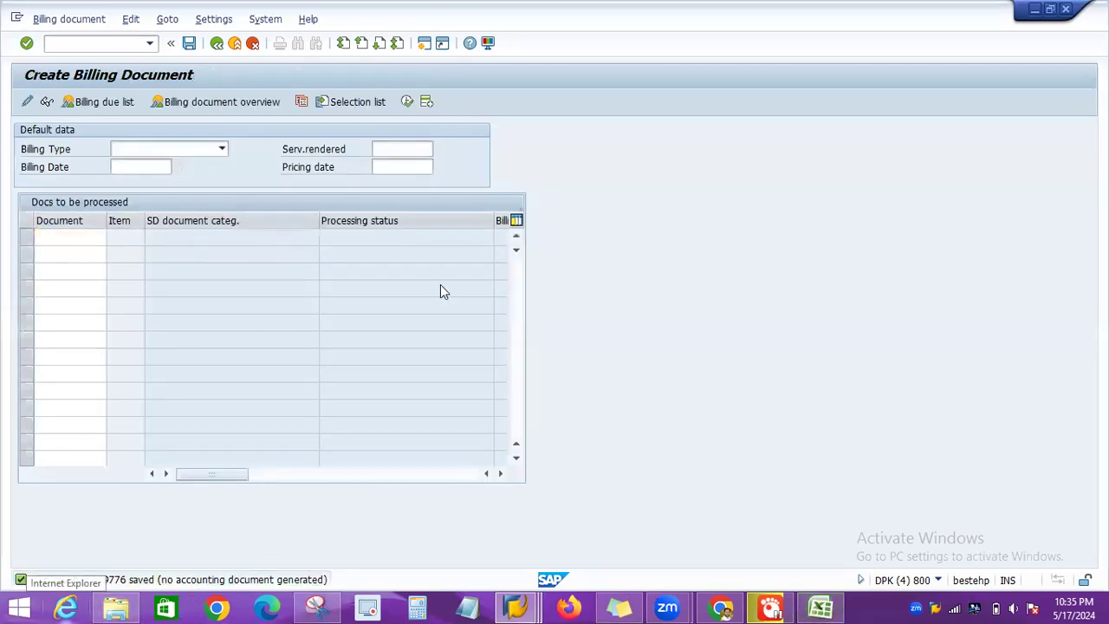
double_click(114, 116)
key(ctrl+c)
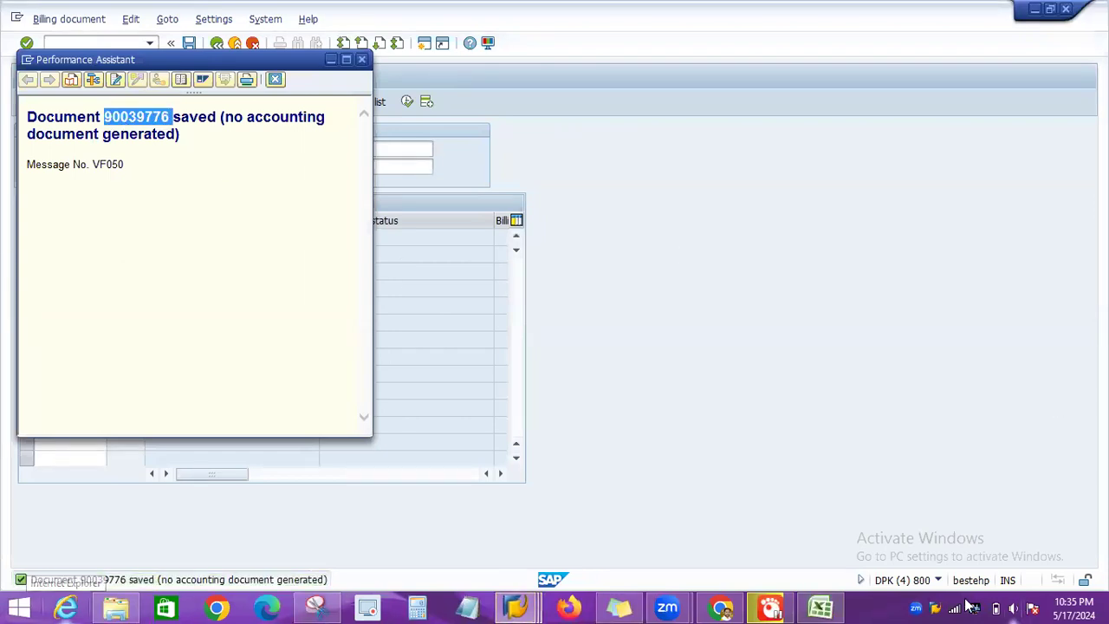
Switch to Excel and append "---> Cust Invoice:" with the copied billing document number to the end of cell B36.
click(820, 609)
click(470, 389)
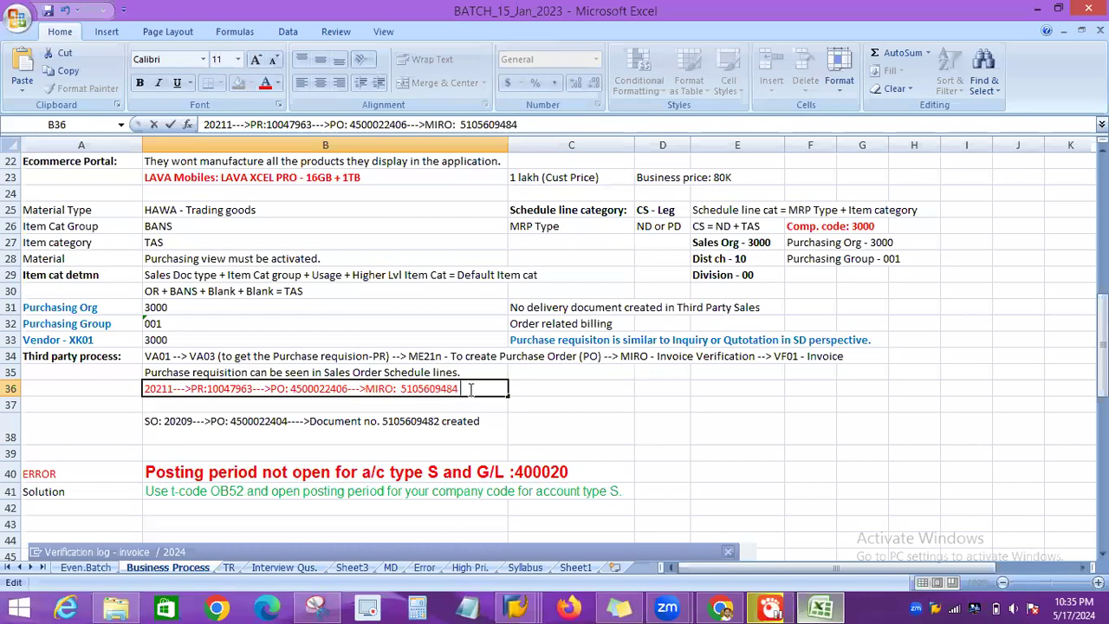
text(---> cust Invoice)
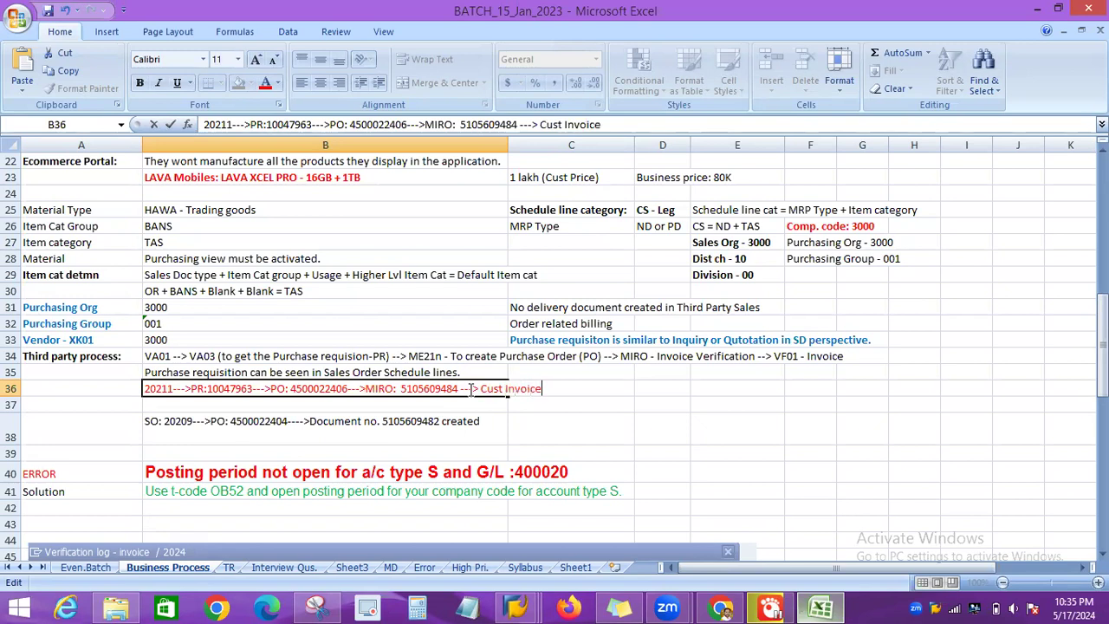
text(:)
key(ctrl+v)
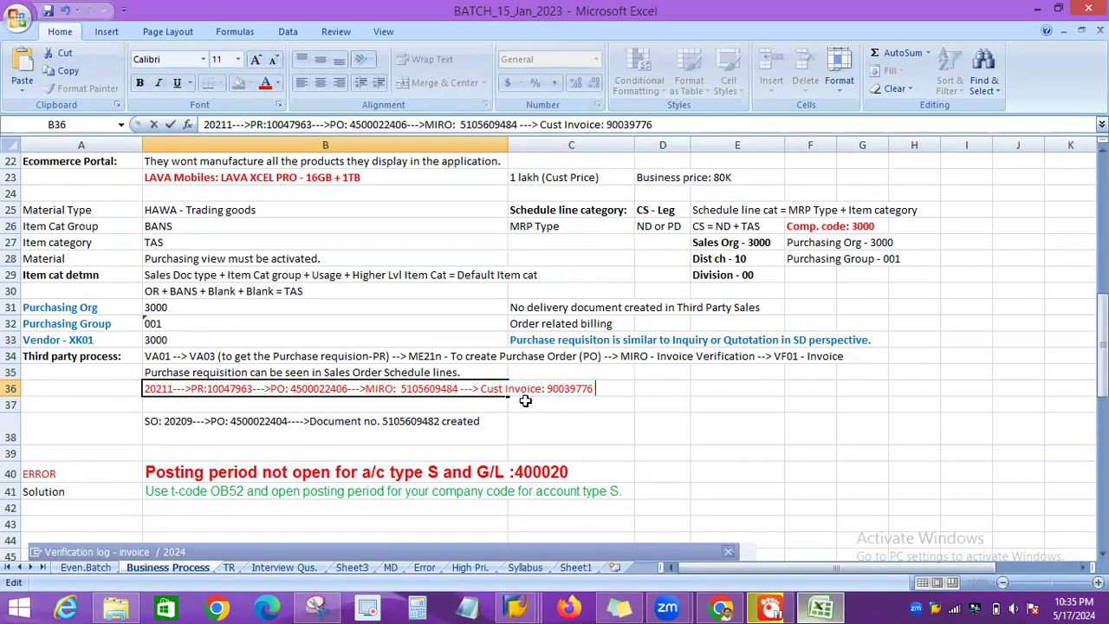
click(433, 405)
click(431, 389)
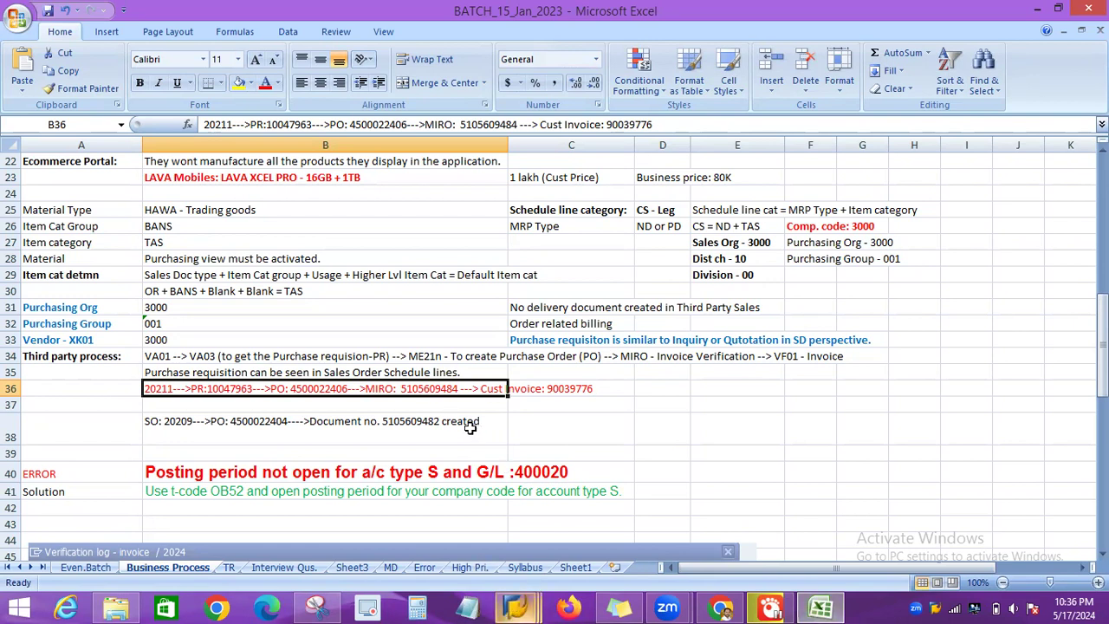
scroll(437, 390, up, 7)
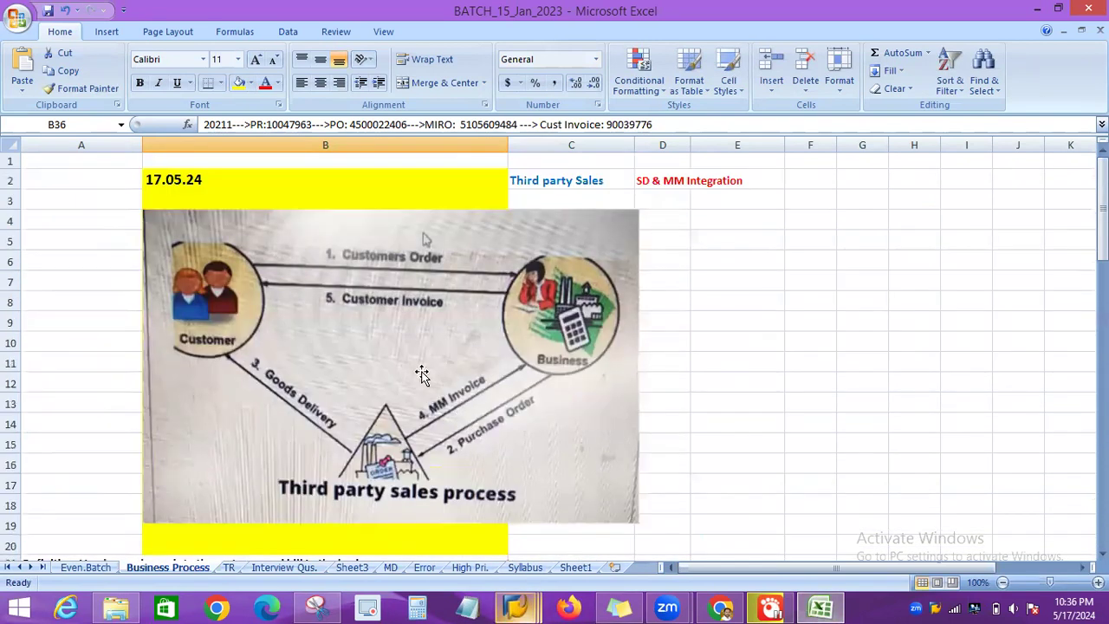
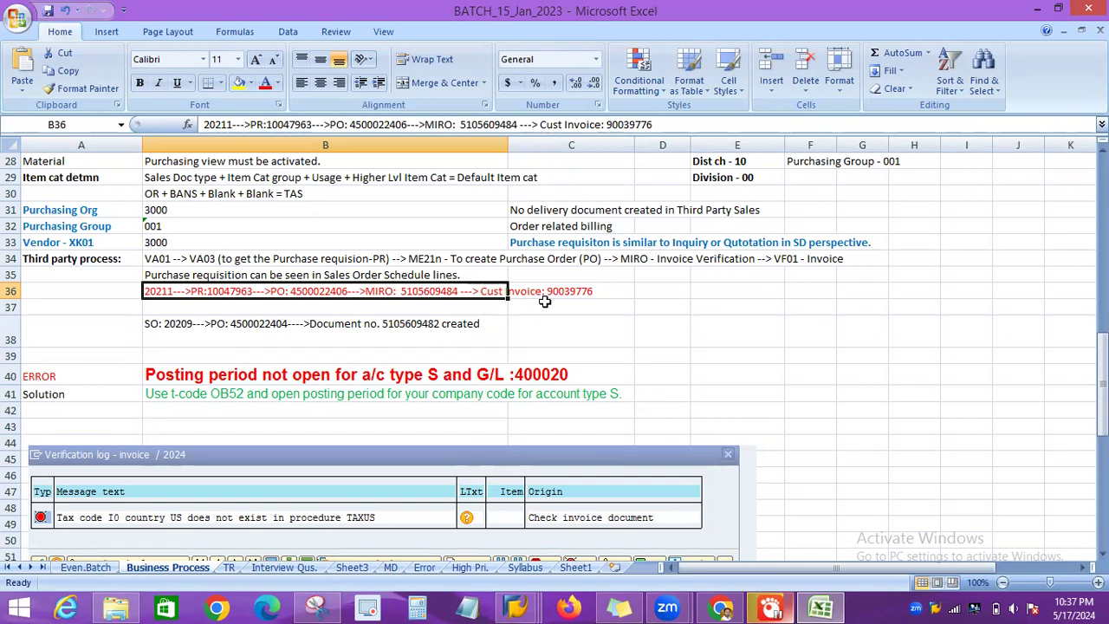
Switch to SAP's billing document session, open transaction VOV7, and display the details of item category TAS.
click(517, 606)
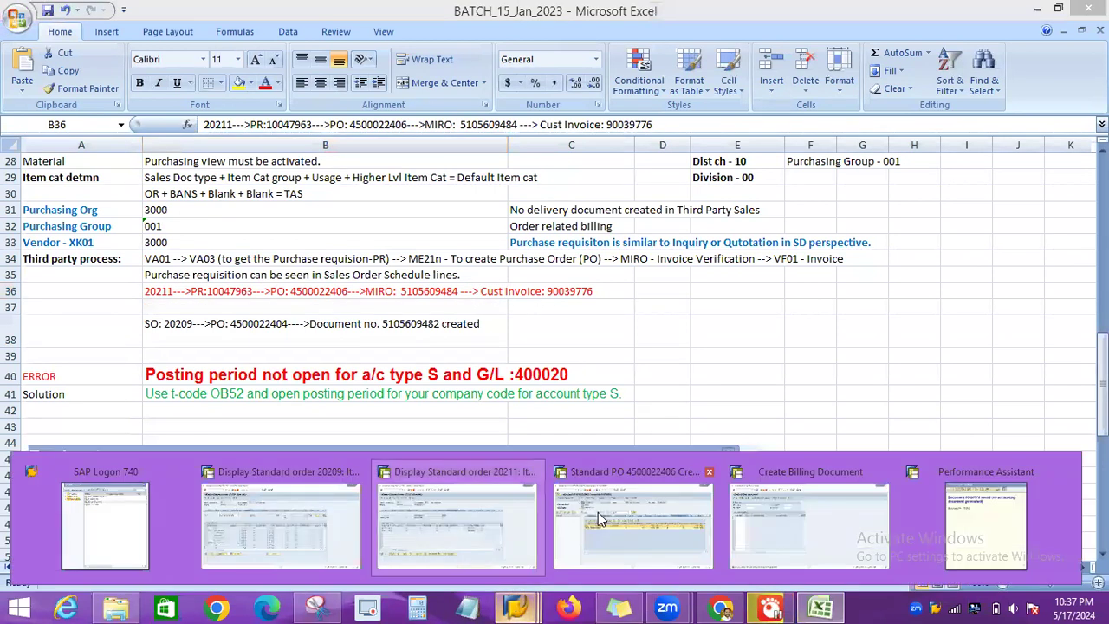
click(795, 514)
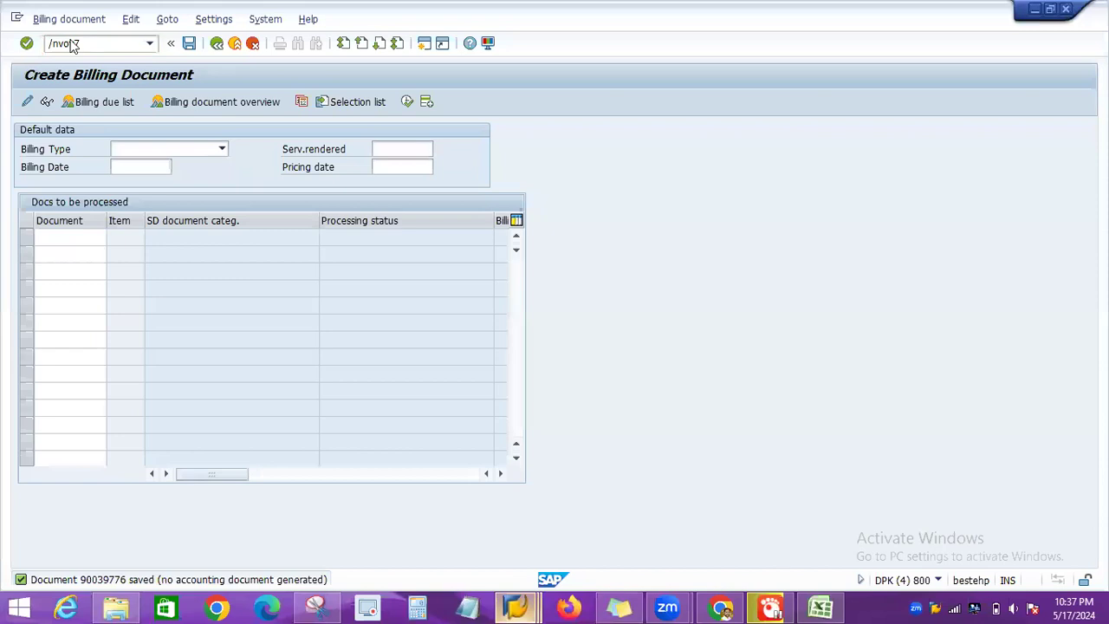
key(Return)
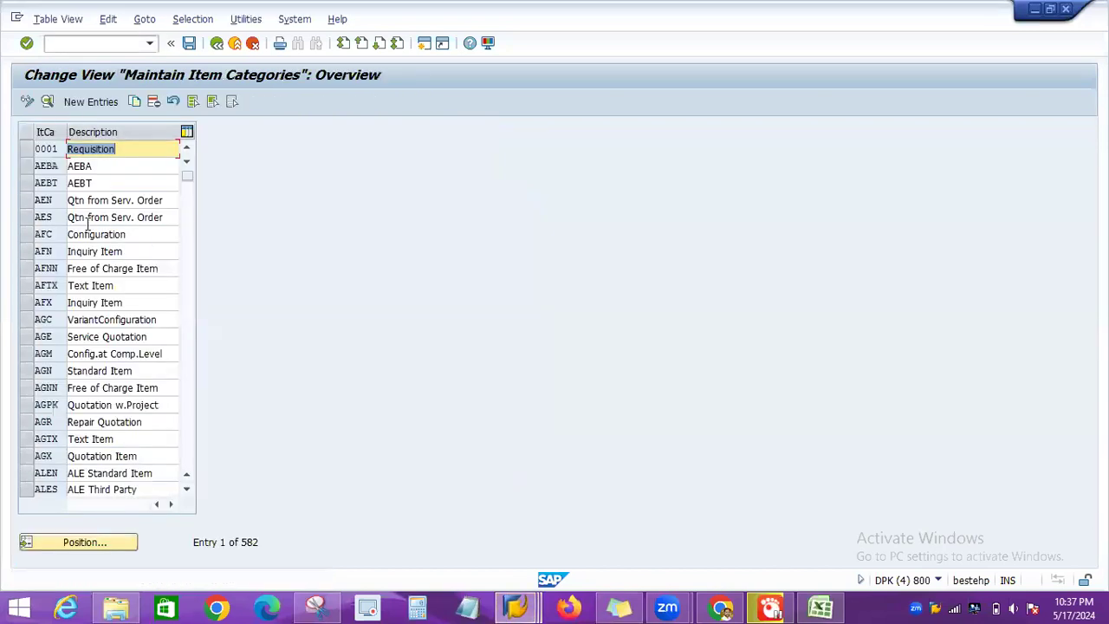
click(67, 539)
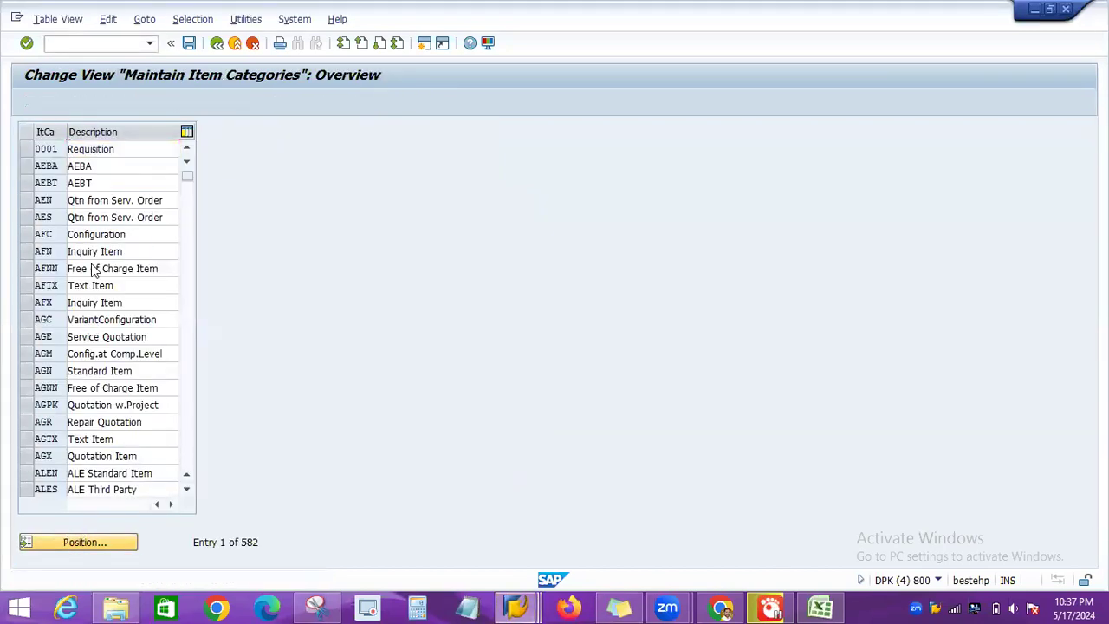
text(tas)
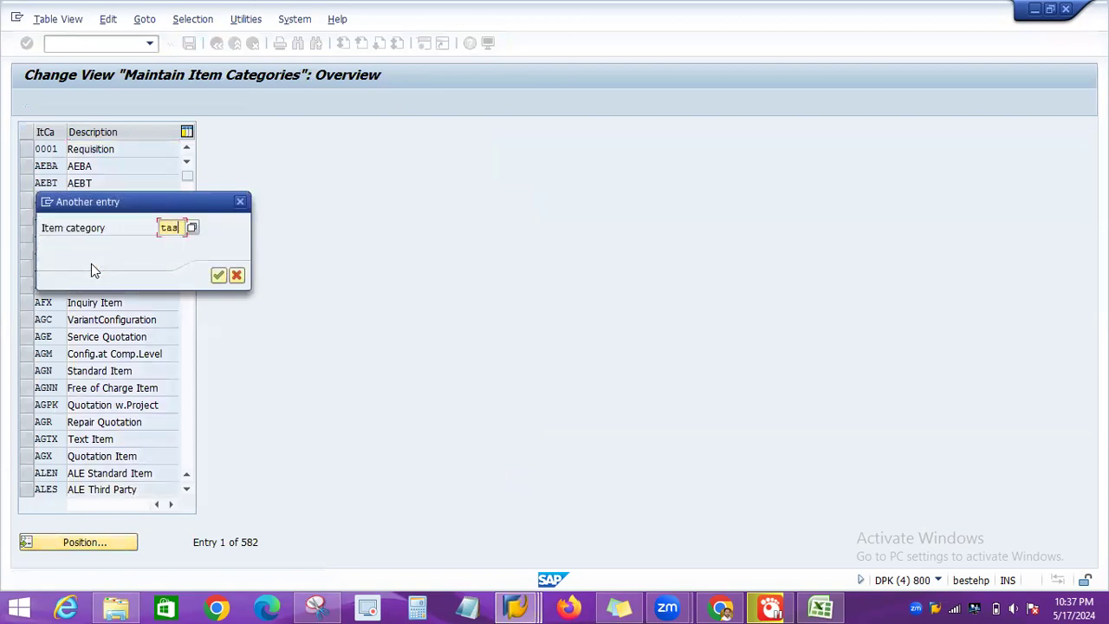
key(Return)
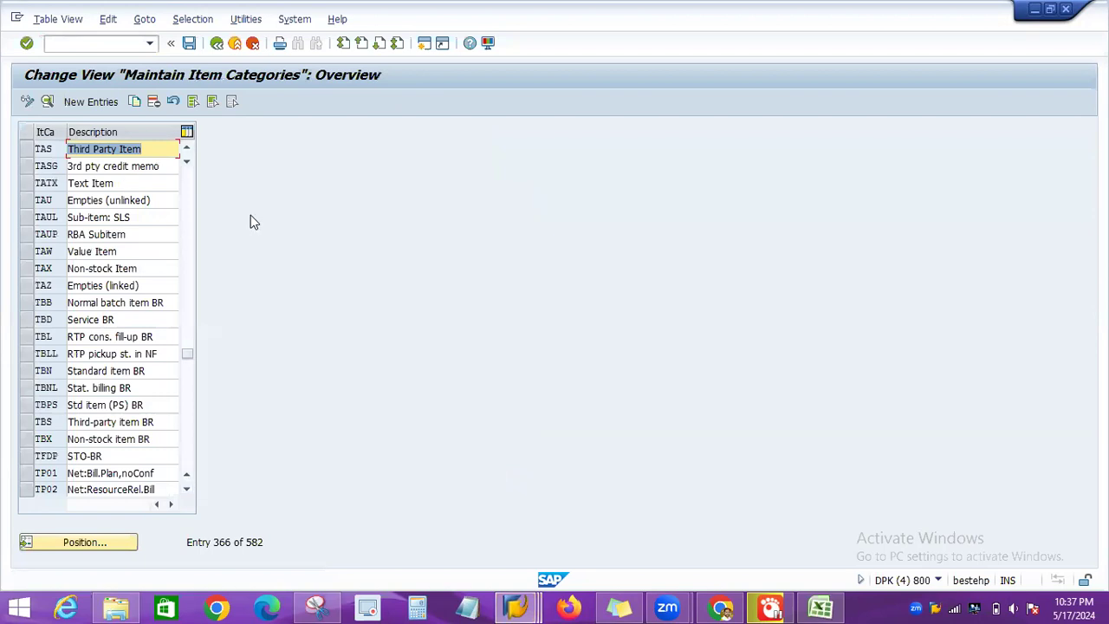
click(25, 153)
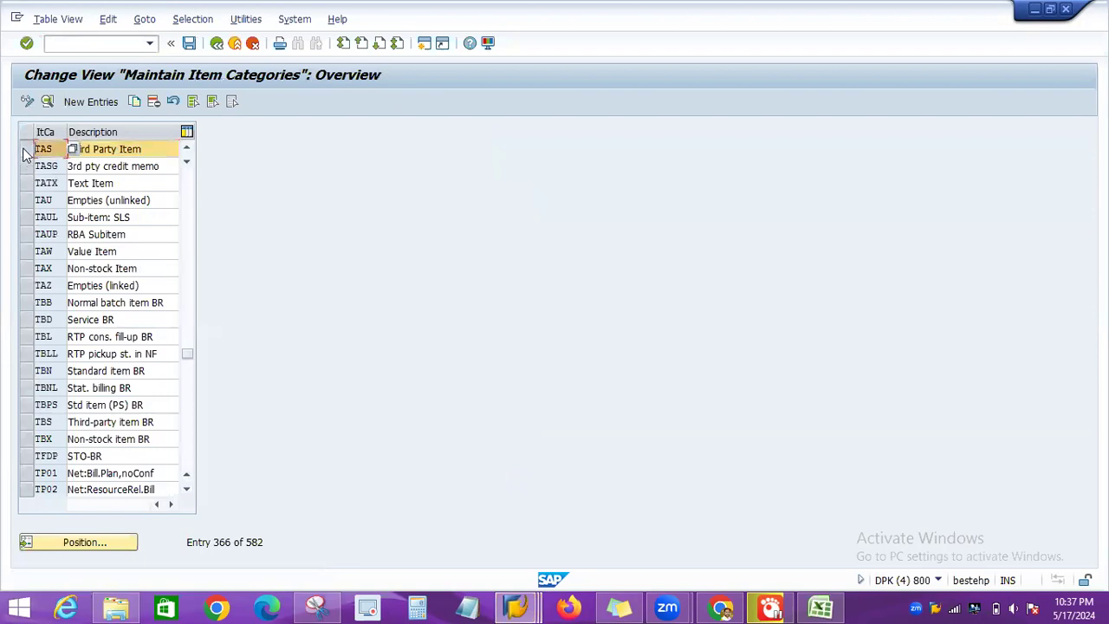
click(46, 101)
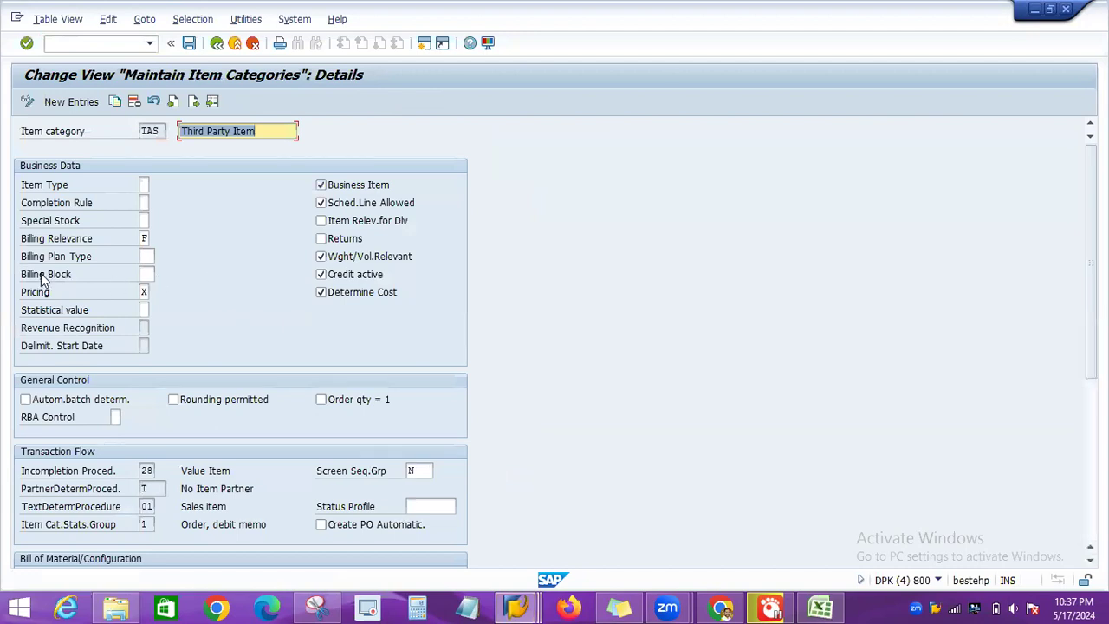
Examine the available Billing Relevance values for item category TAS, then close the list without choosing one.
click(146, 238)
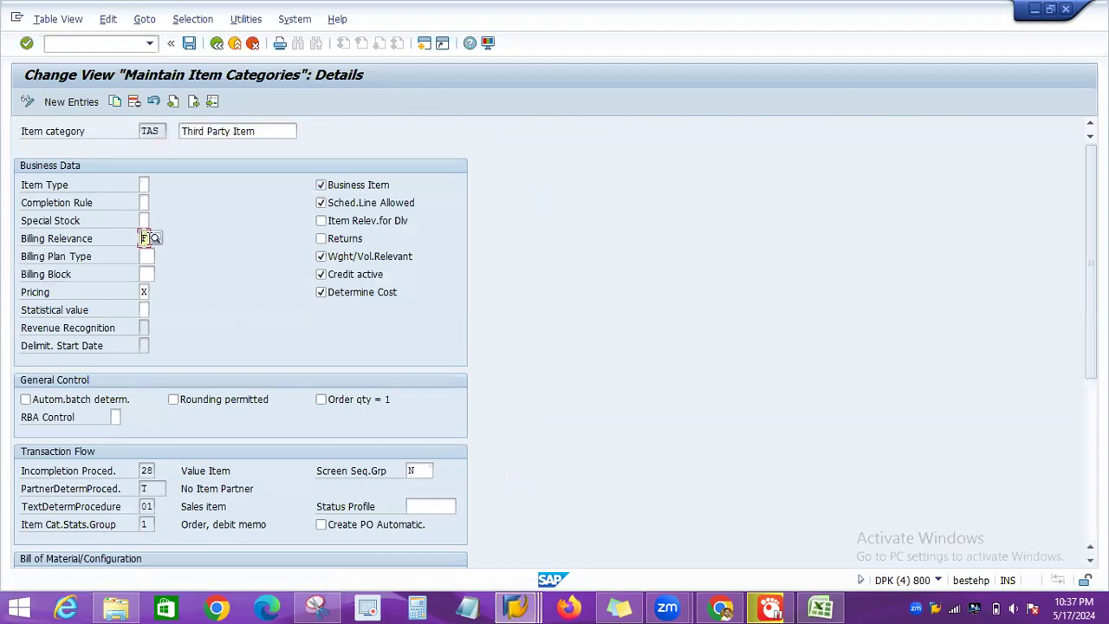
key(Return)
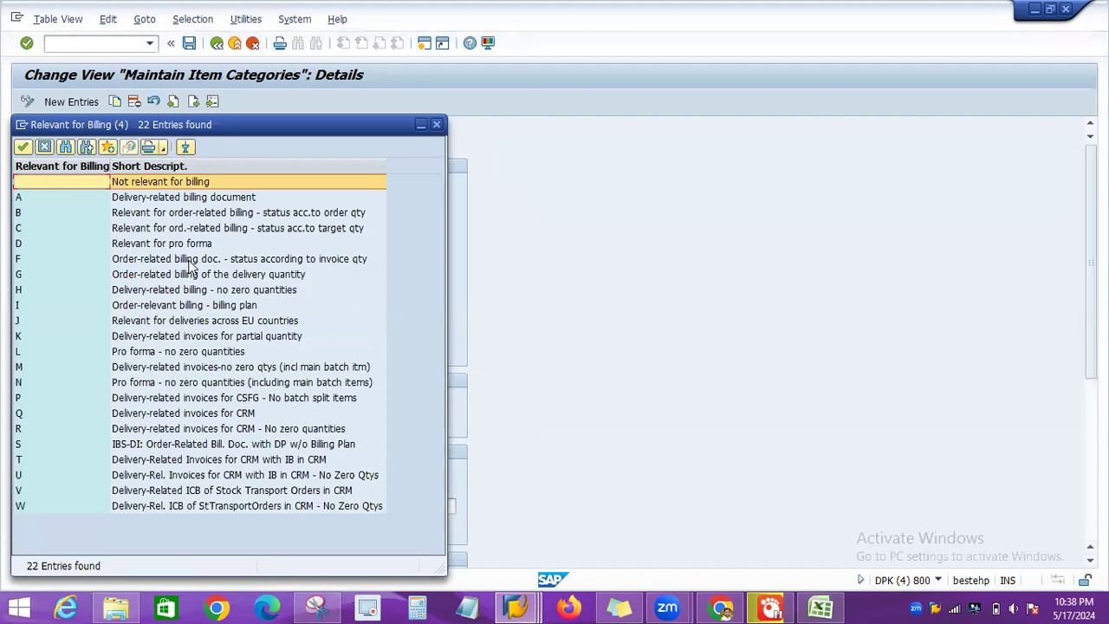
click(438, 124)
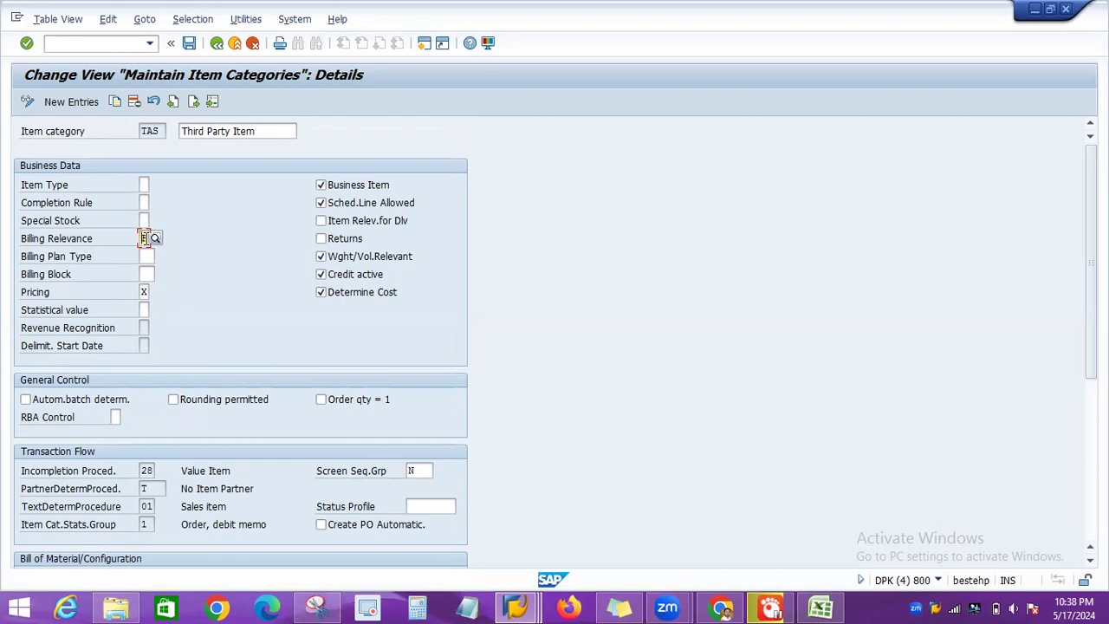
Switch to the standard purchase order session and view the invoice settings of the SD-1001 item.
mouse_move(517, 606)
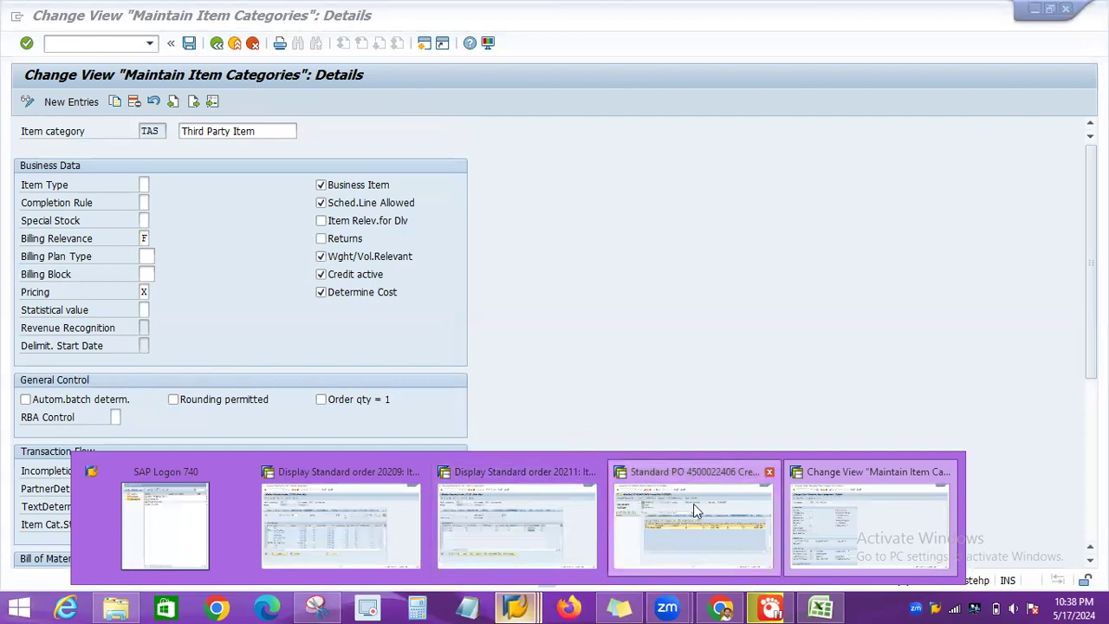
click(693, 507)
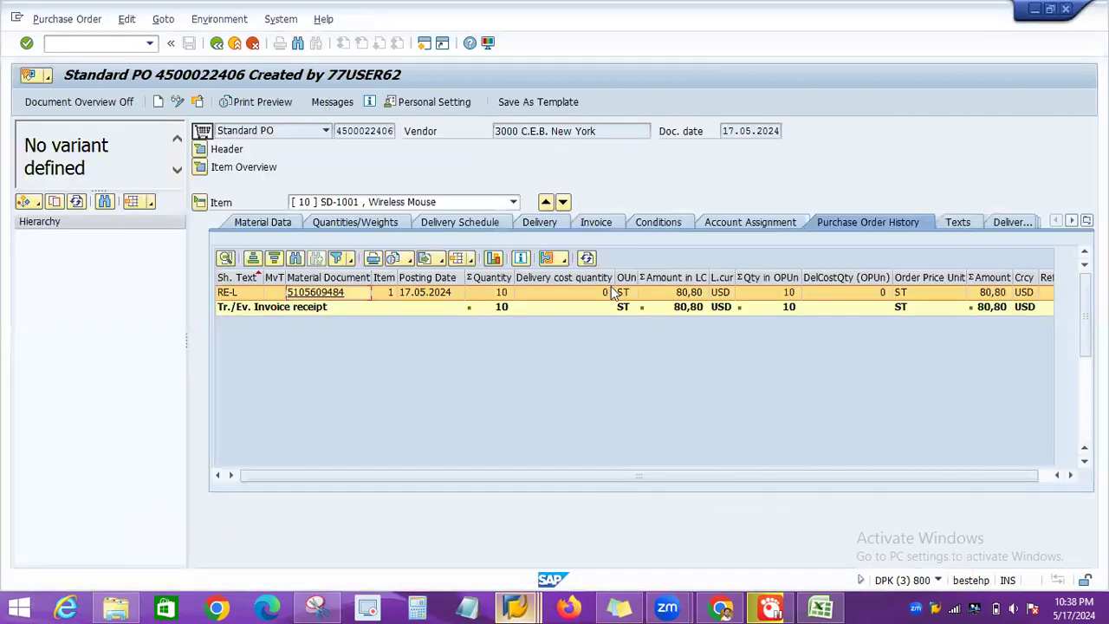
click(603, 227)
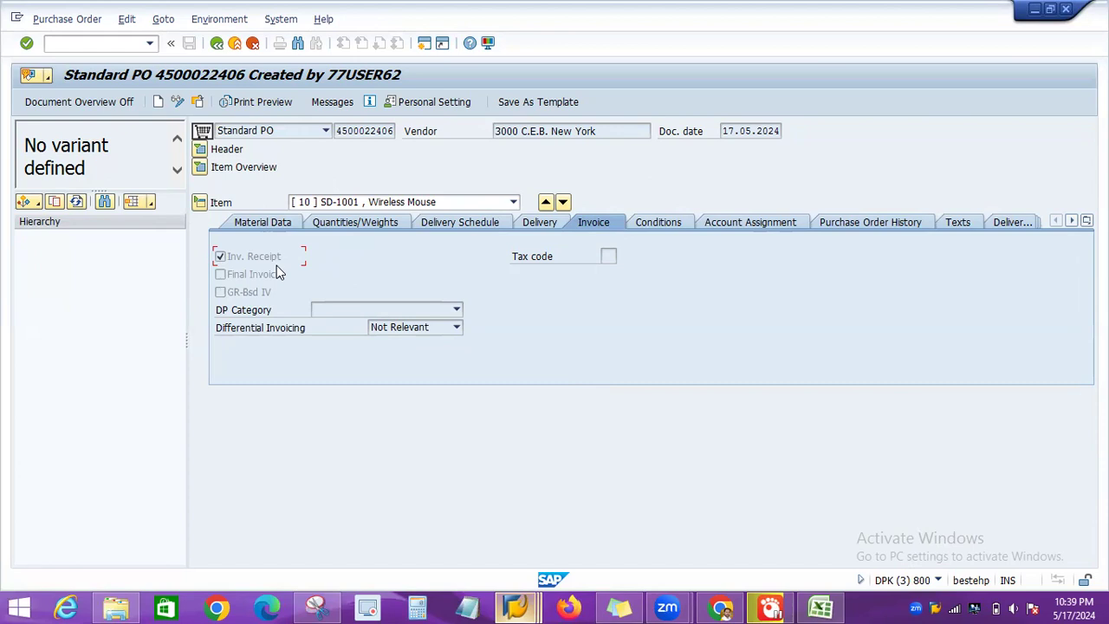
Switch to the SAP session showing the earlier standard order's pricing conditions and open sales order creation with transaction VA01.
click(516, 606)
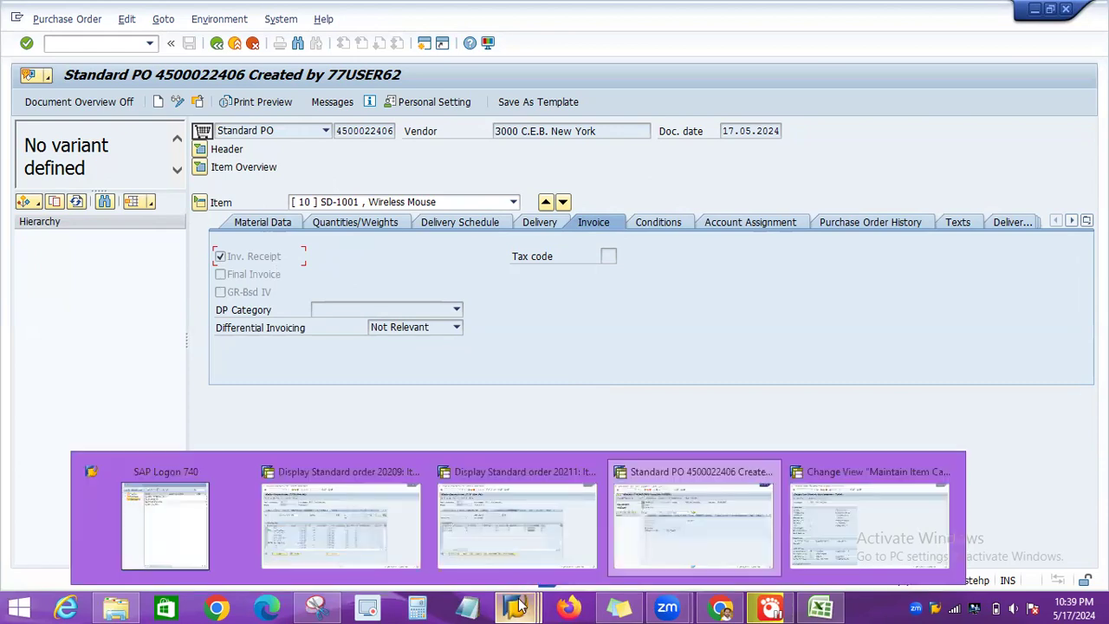
click(381, 509)
click(150, 43)
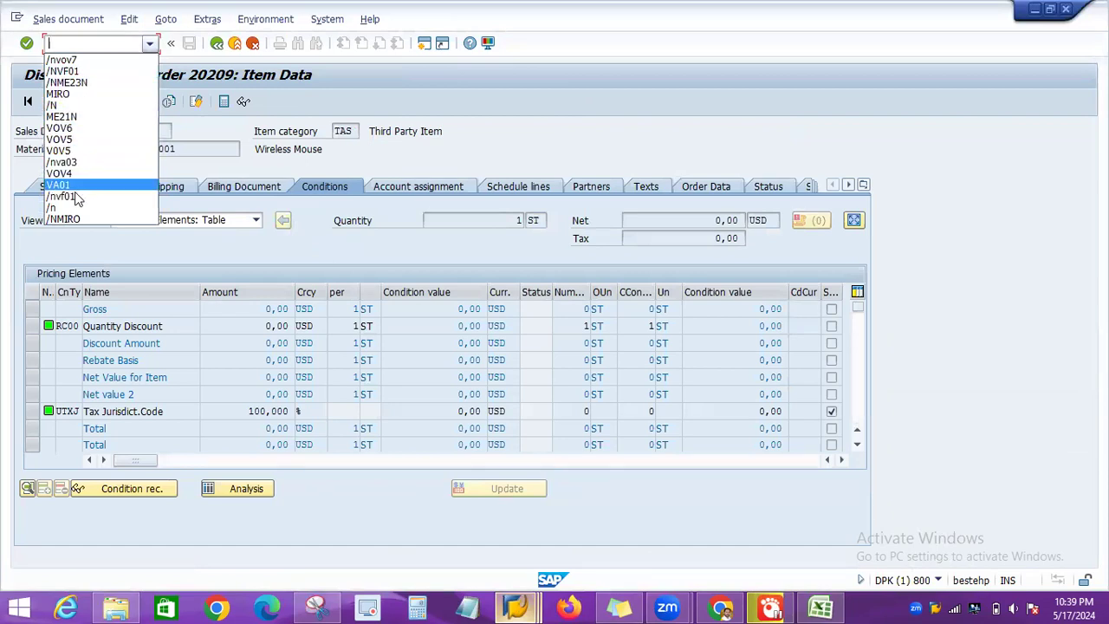
text(/)
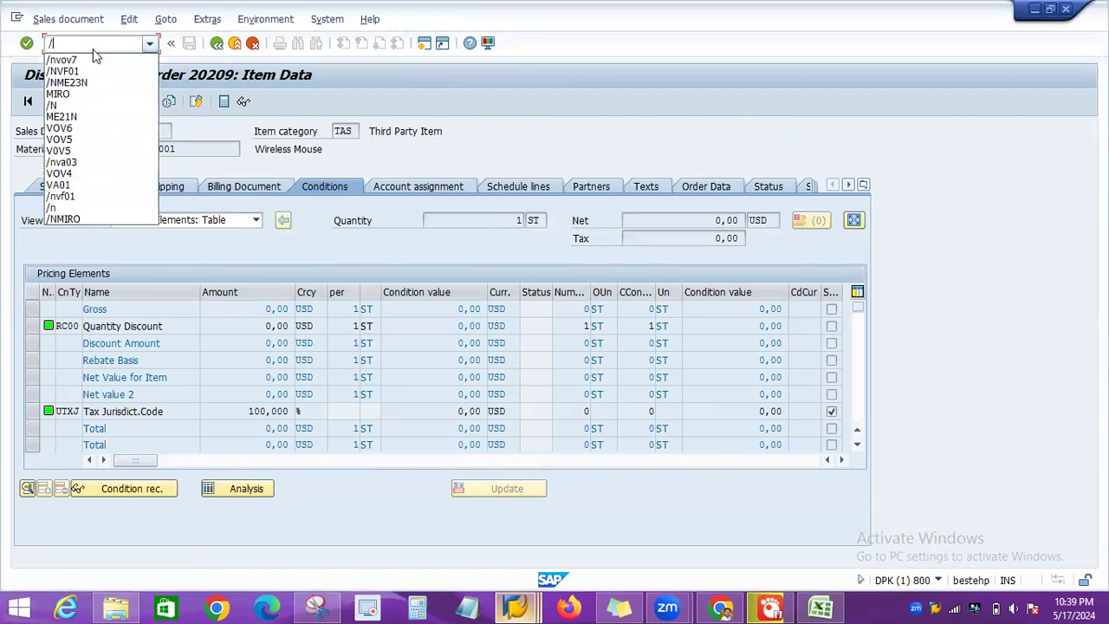
text(nva01)
key(Return)
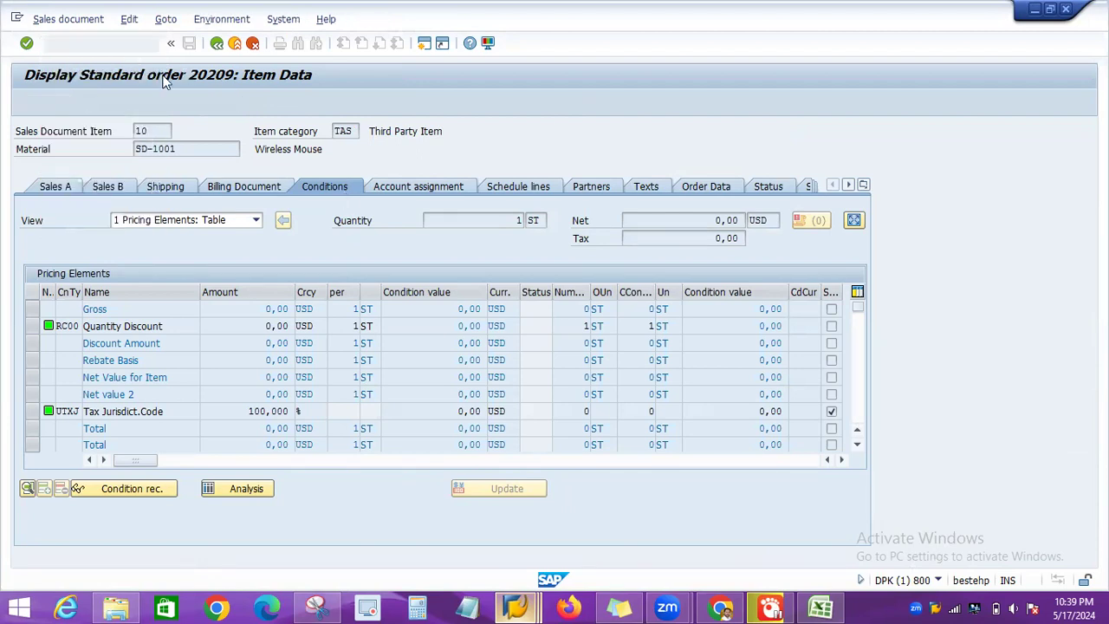
Start a standard order with the customer number as sold-to party and an item for 1 piece of material SD-1001.
key(Return)
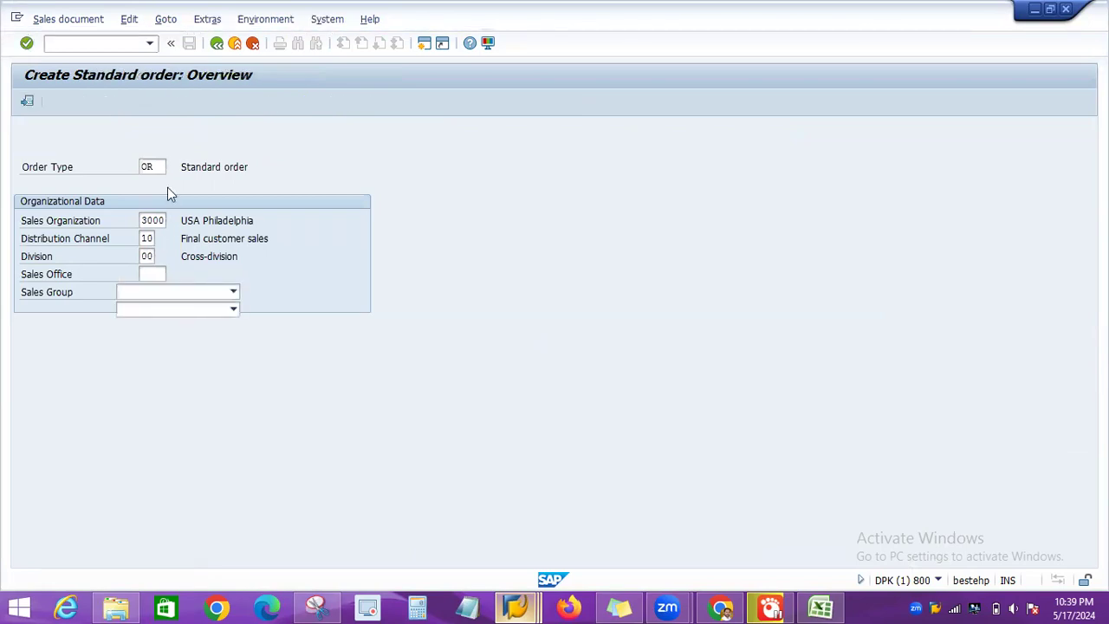
text(3000)
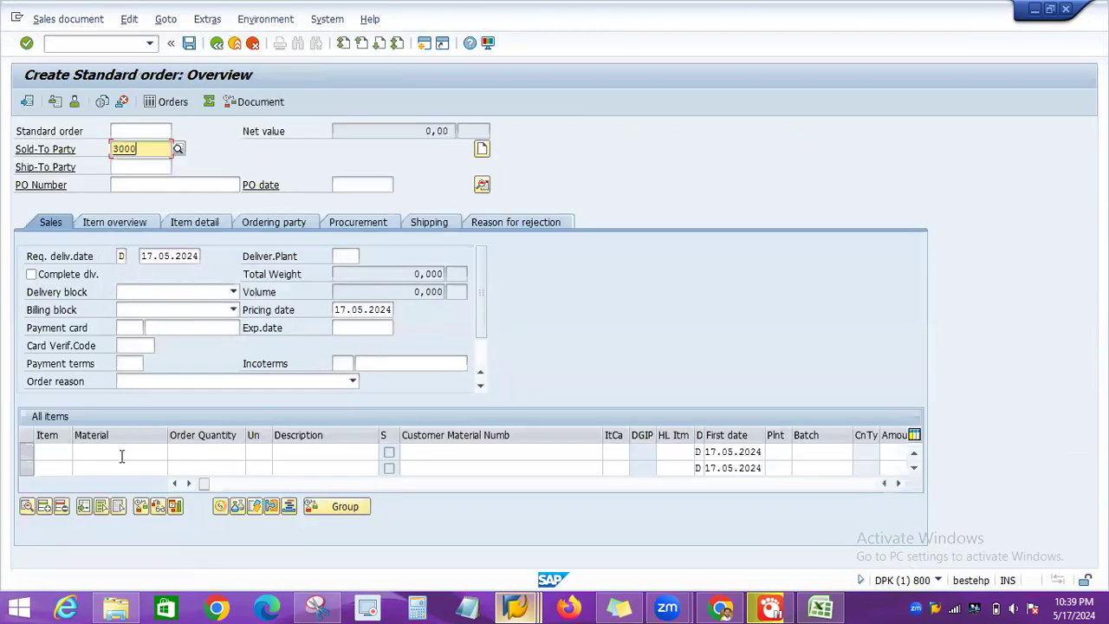
click(121, 456)
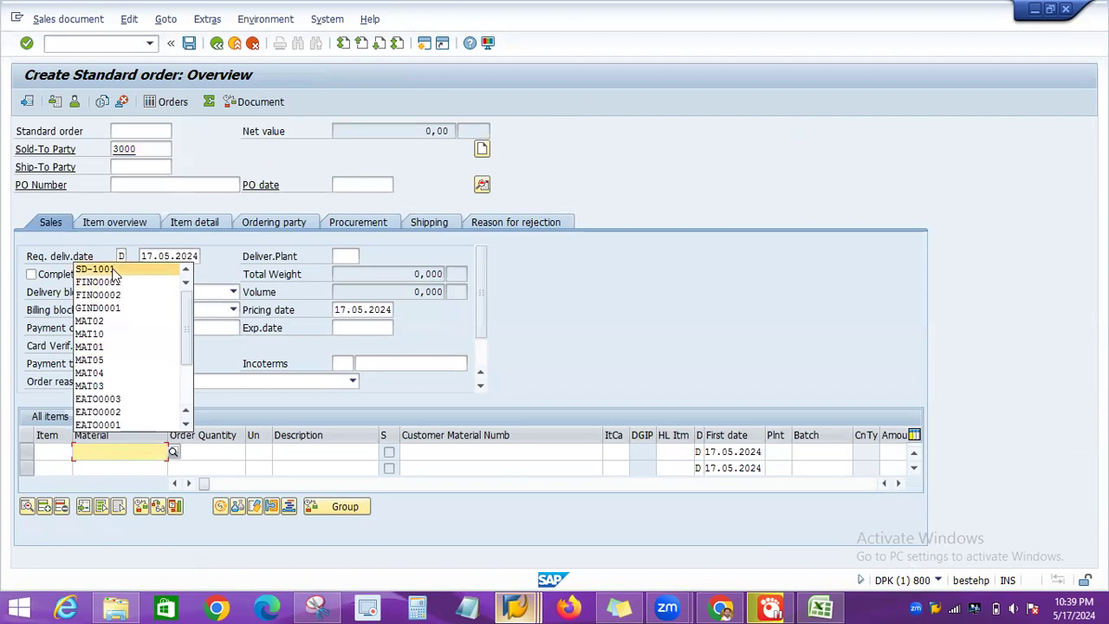
click(126, 267)
click(212, 454)
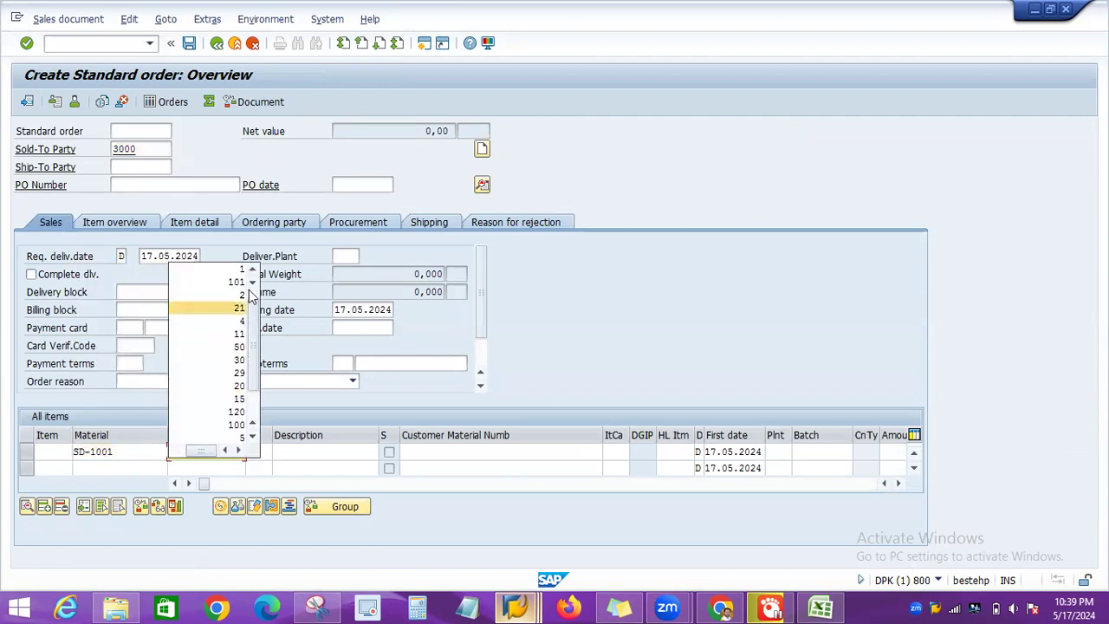
key(Escape)
text(1)
key(Return)
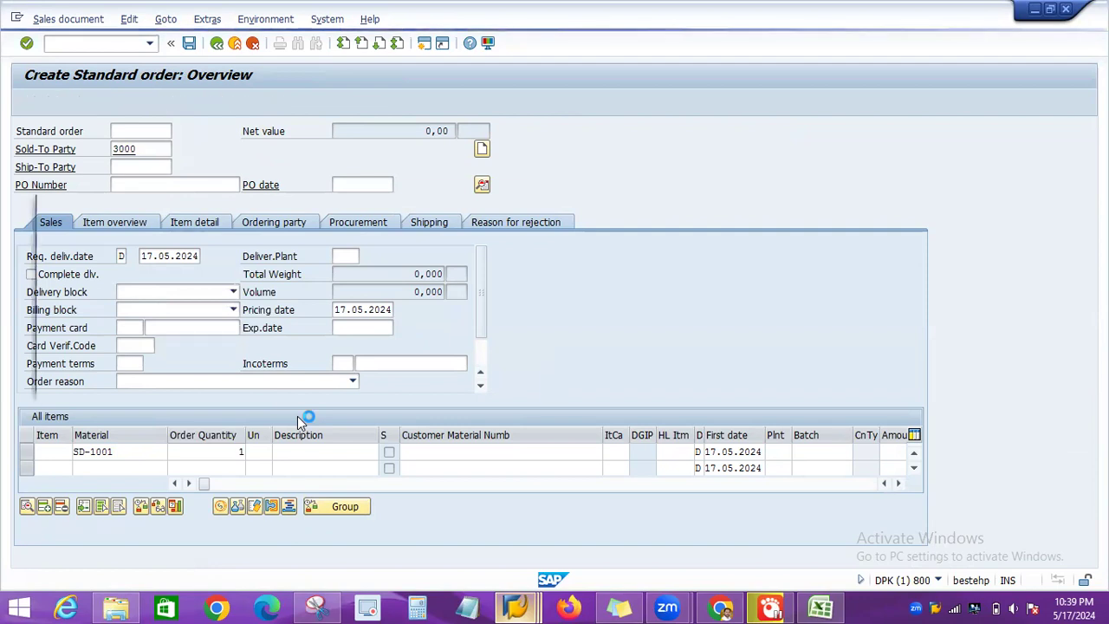
Accept the company ship-to party and the delivery proposal dated 28.05.2024, and save the standard order.
click(87, 293)
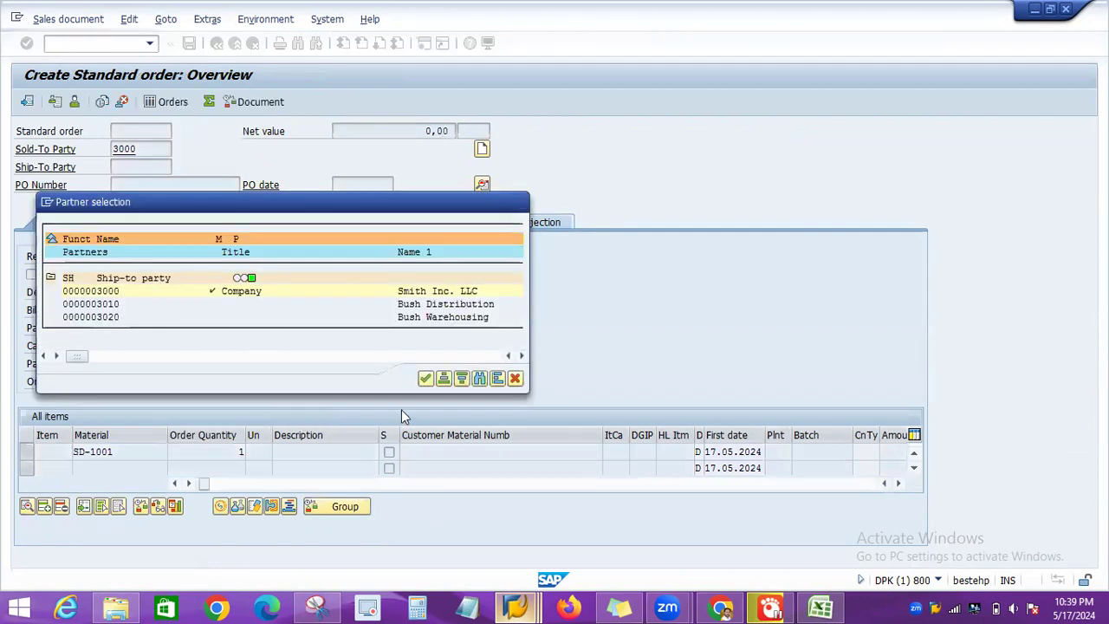
click(425, 380)
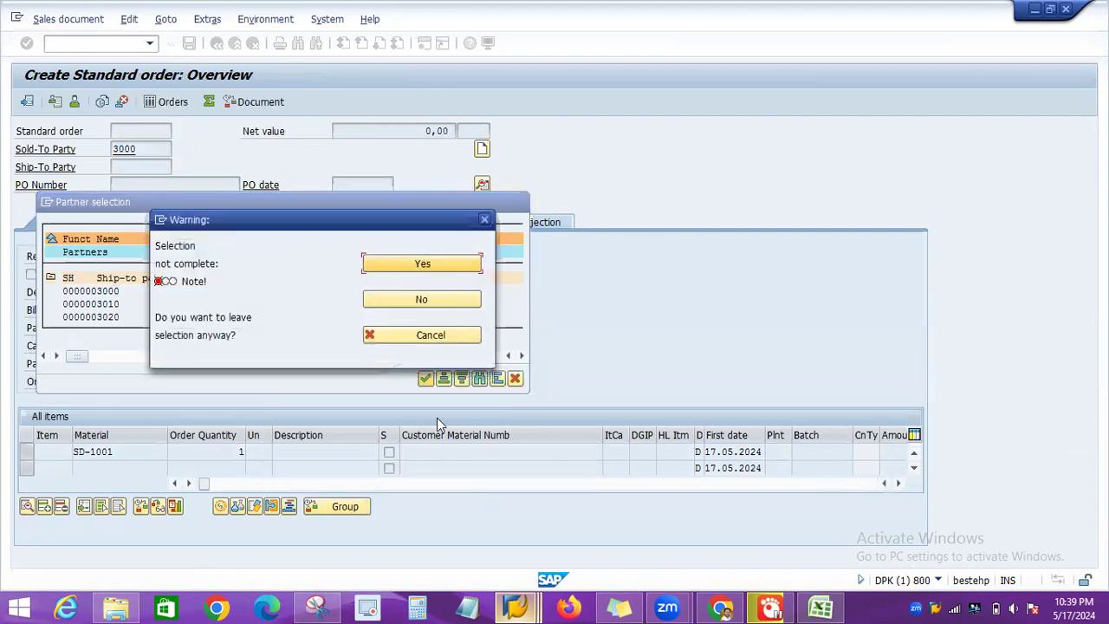
click(438, 269)
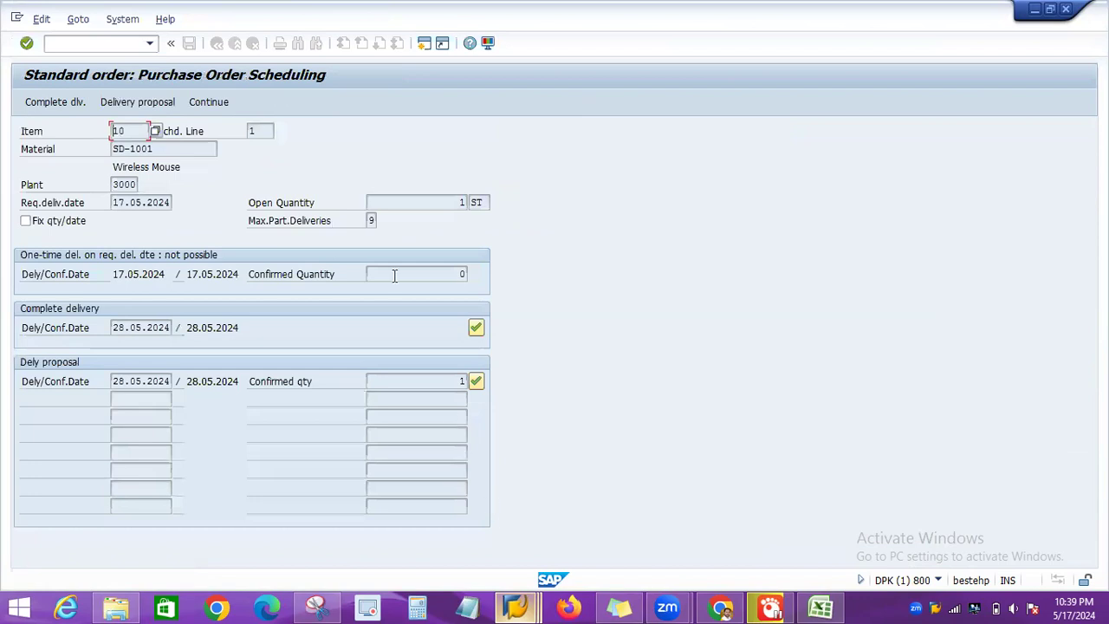
click(475, 382)
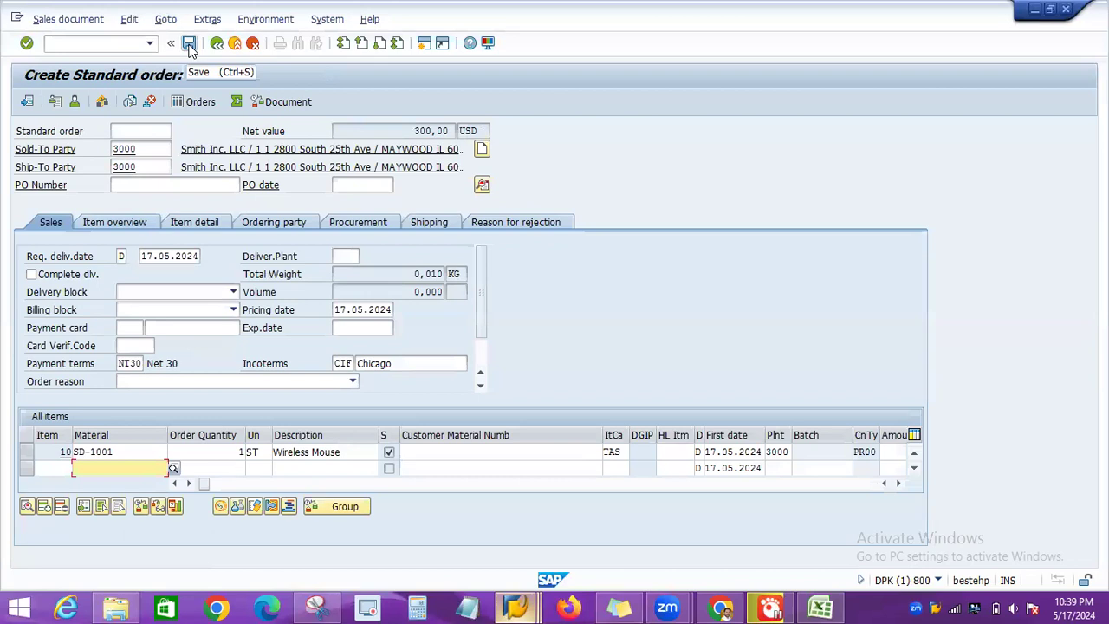
click(189, 44)
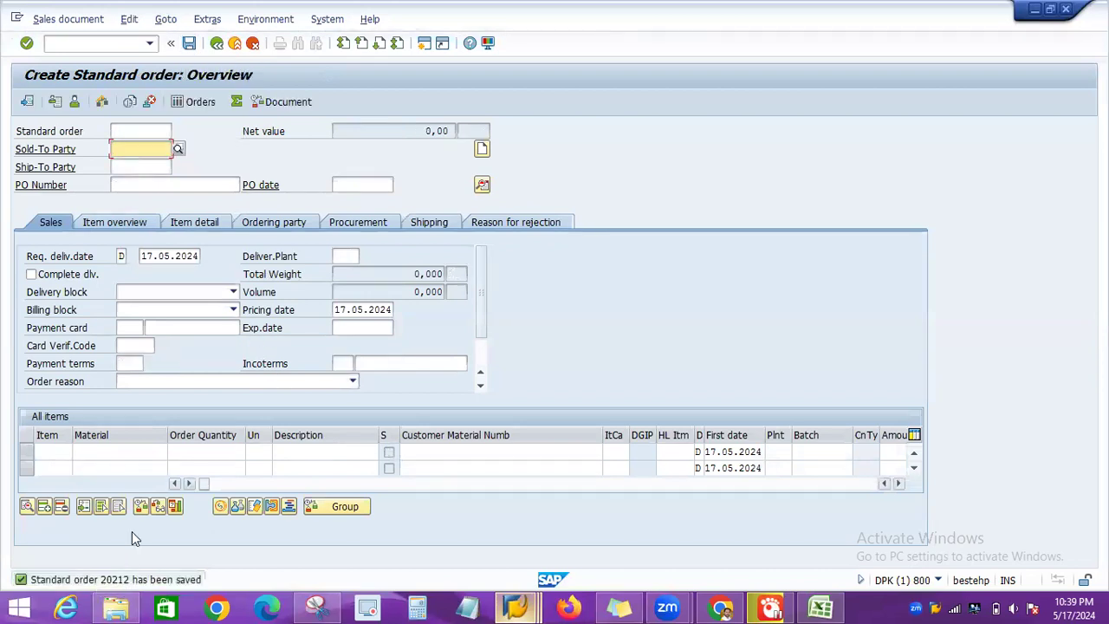
Display the saved order with transaction VA03 and view the purchase requisition in the SD-1001 item's schedule lines.
click(150, 44)
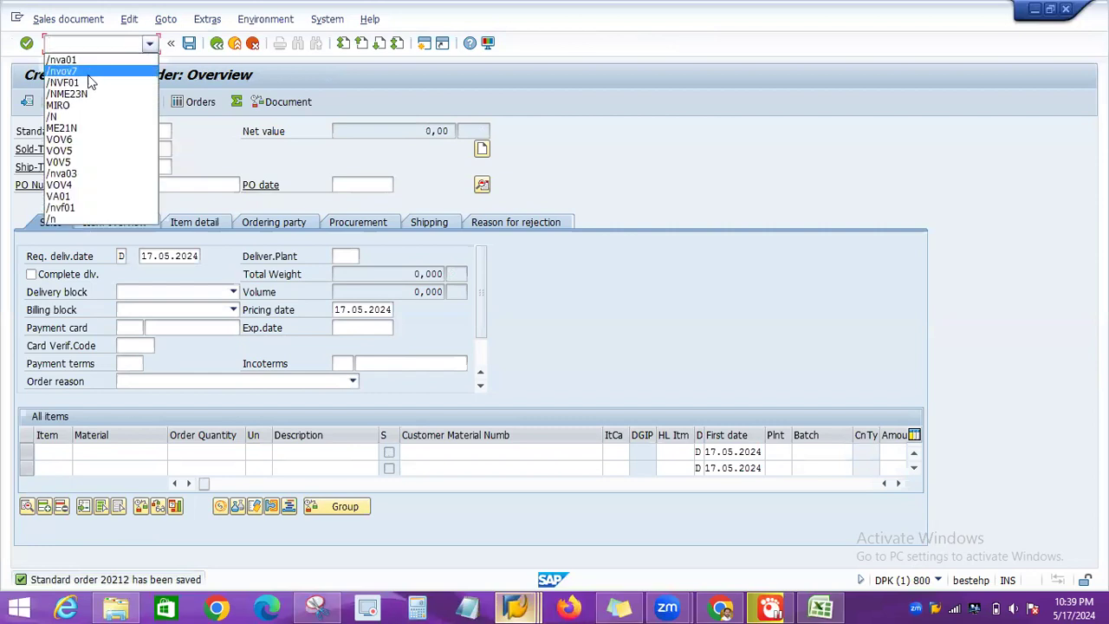
click(83, 174)
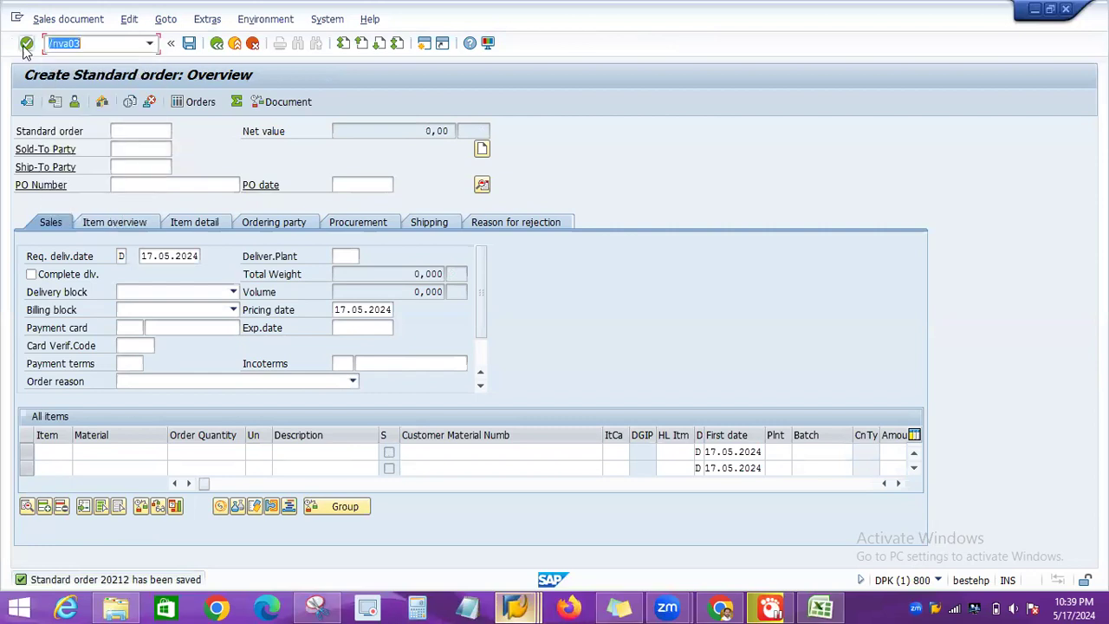
click(26, 45)
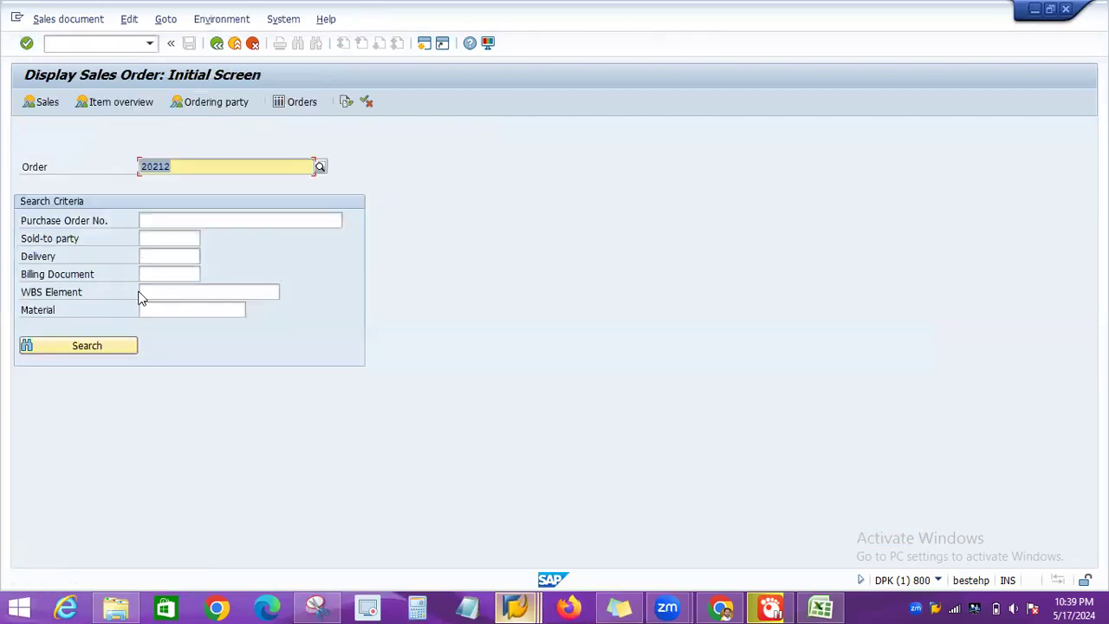
key(Return)
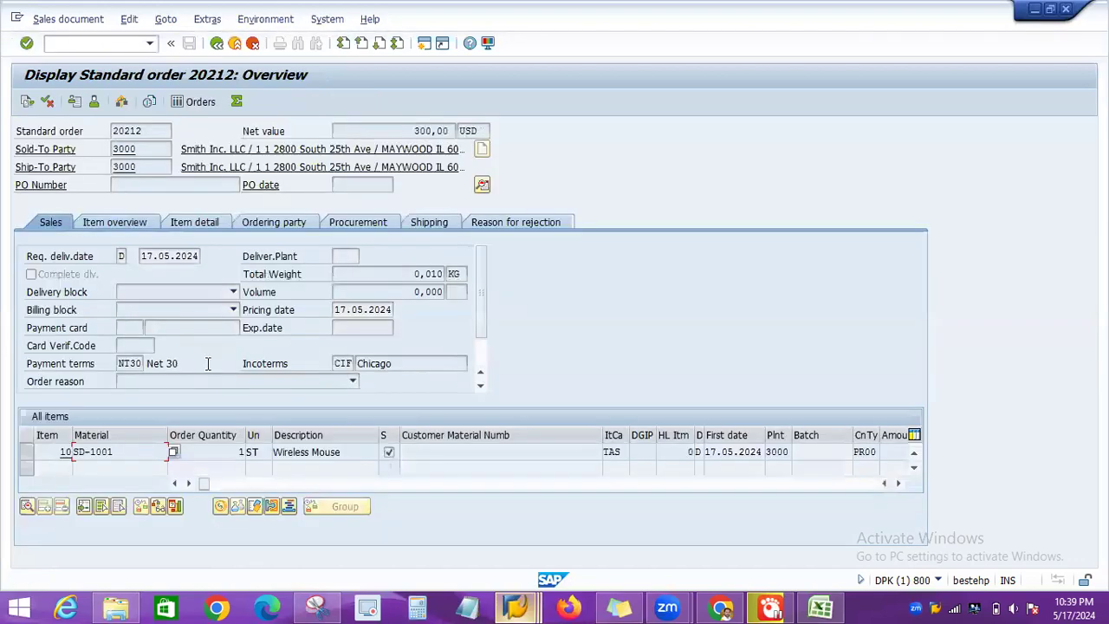
double_click(136, 445)
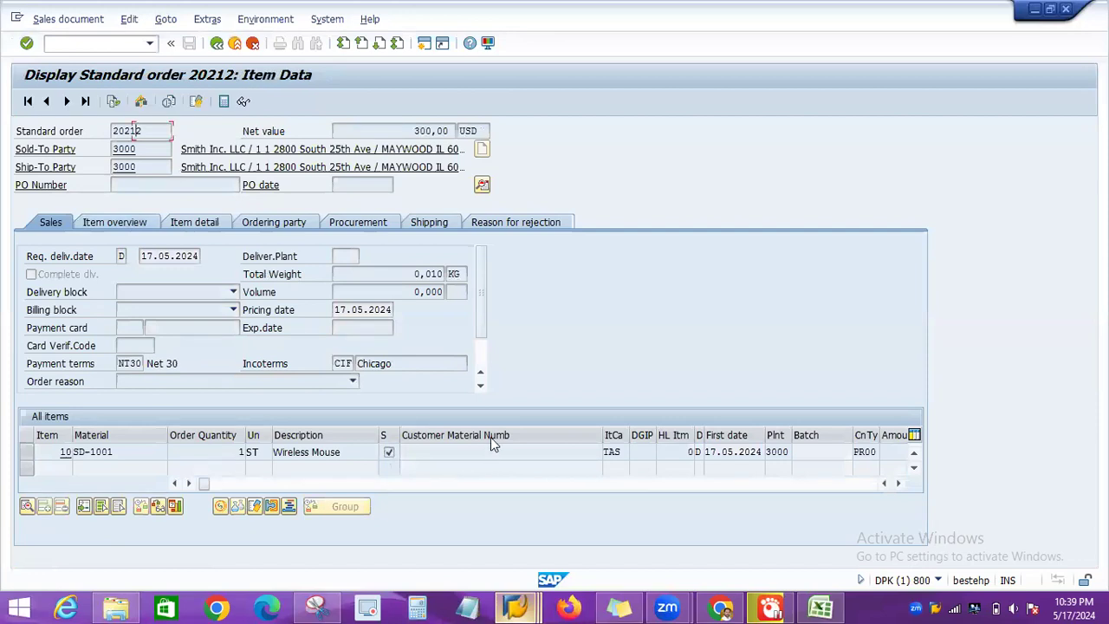
click(526, 187)
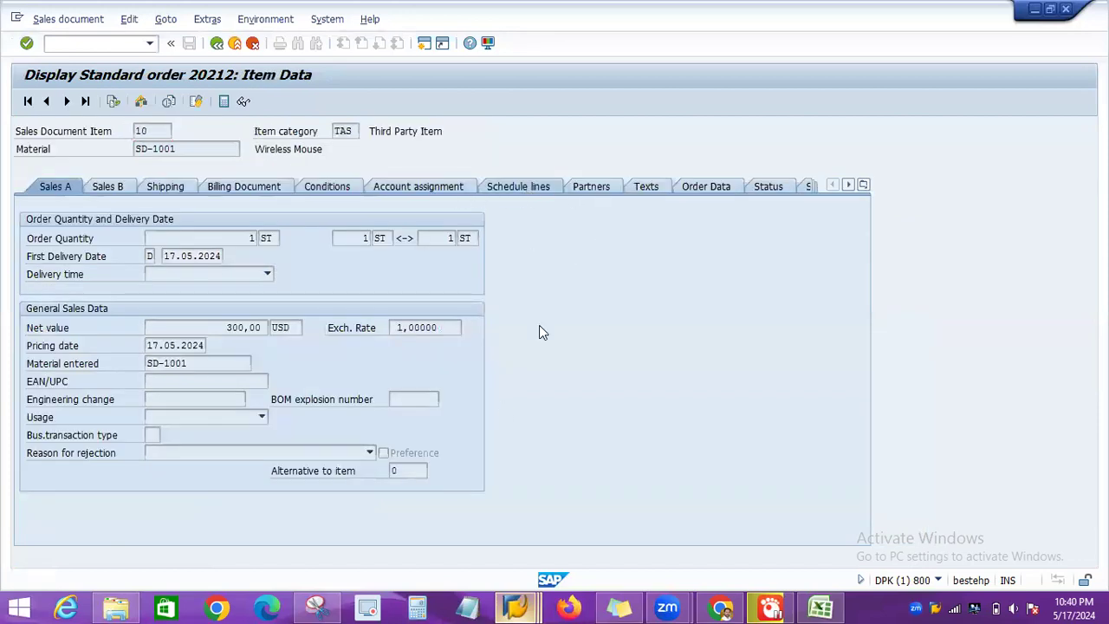
drag(683, 325, 607, 330)
Open transaction ME21N, list your own purchase requisitions, and adopt the new sales order's requisition into a standard purchase order.
click(93, 44)
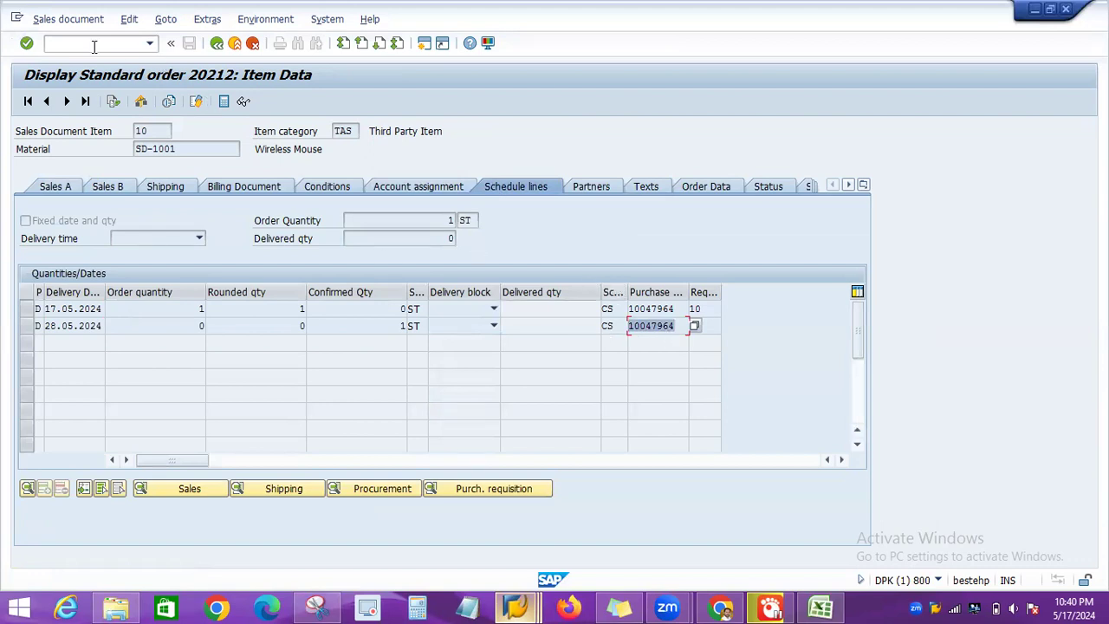
text(/)
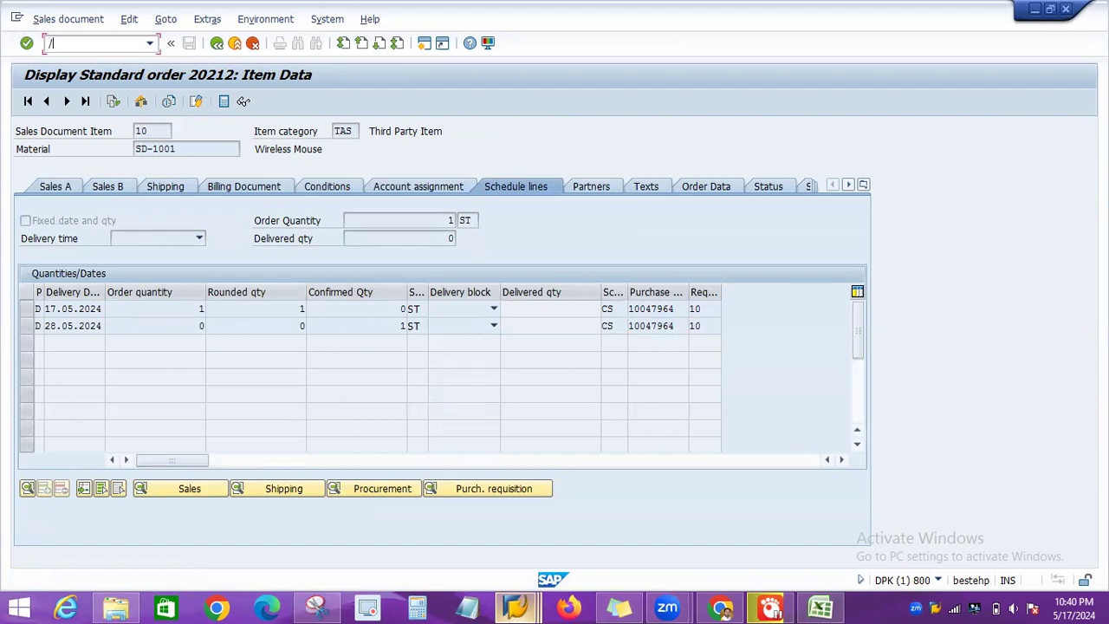
text(nme21n)
key(Return)
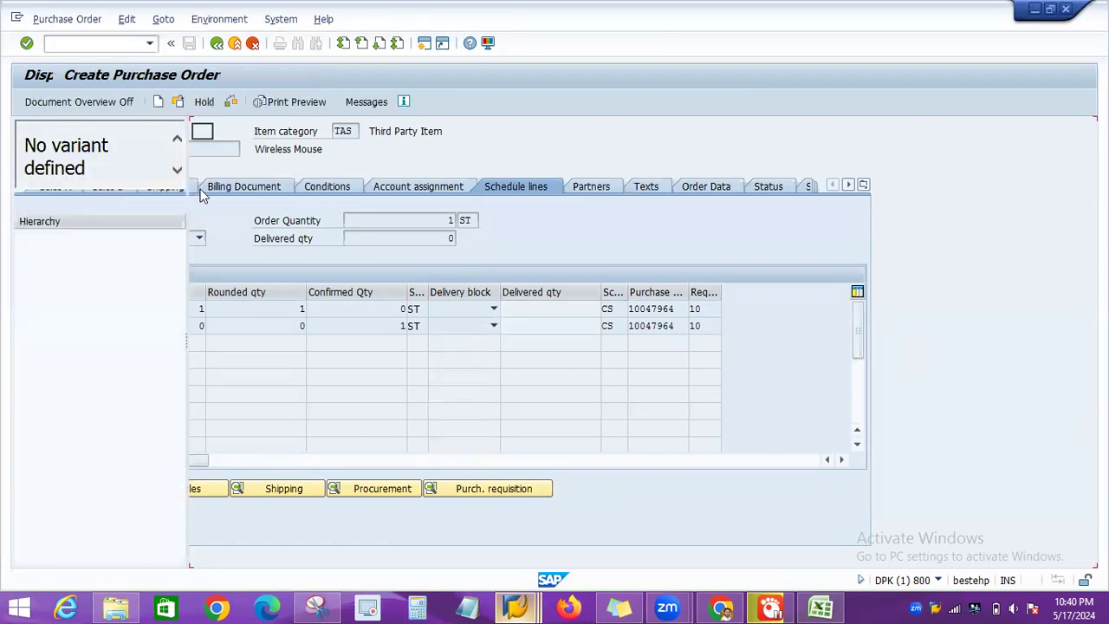
click(27, 202)
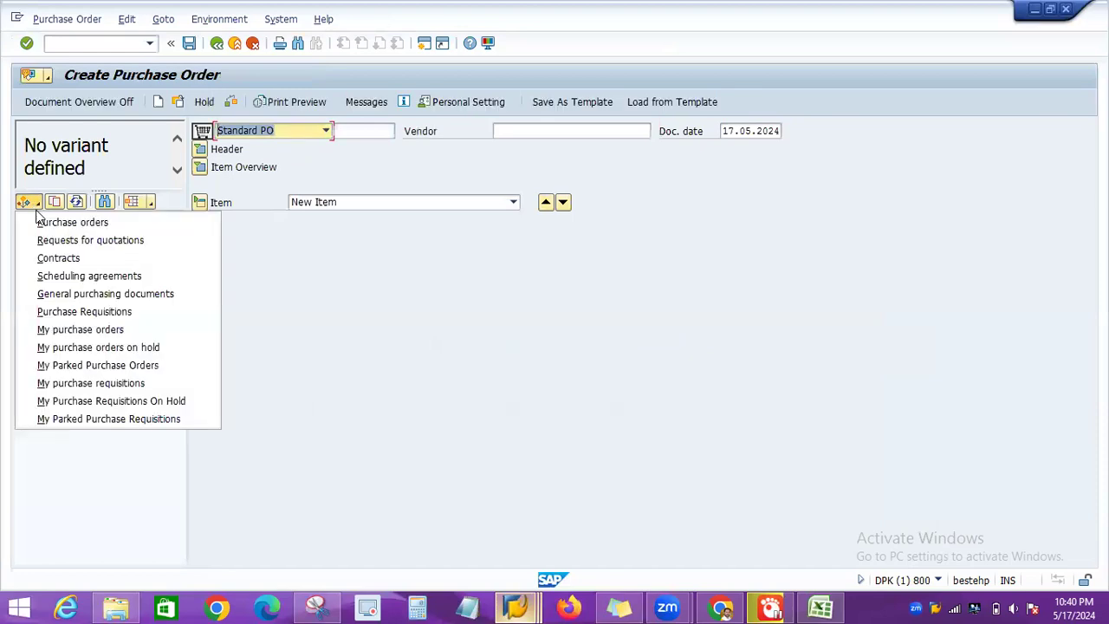
click(76, 386)
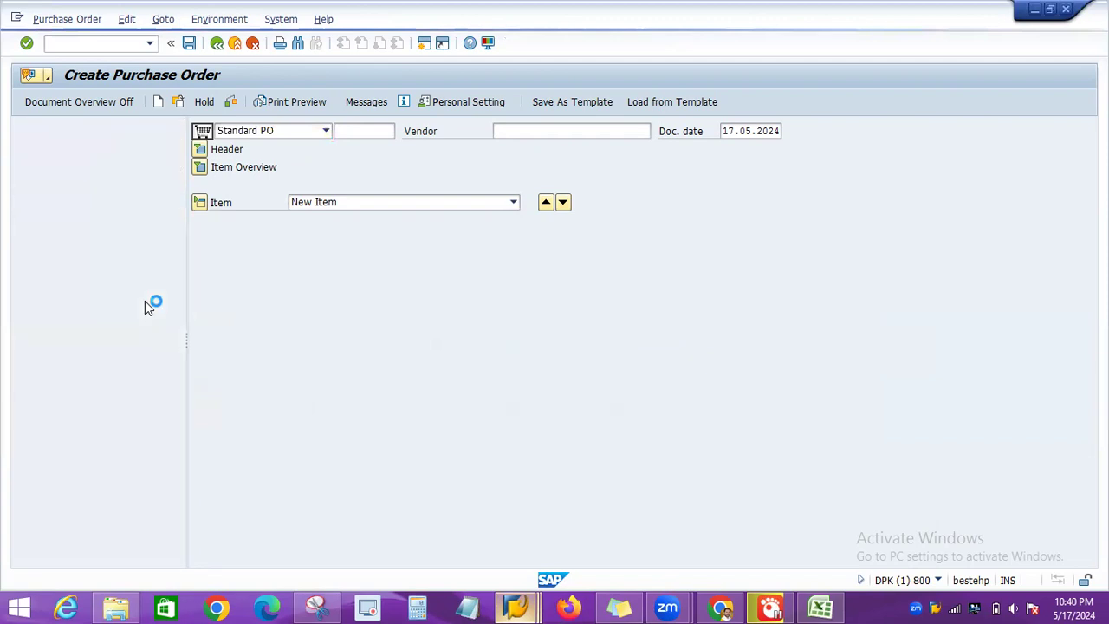
click(78, 240)
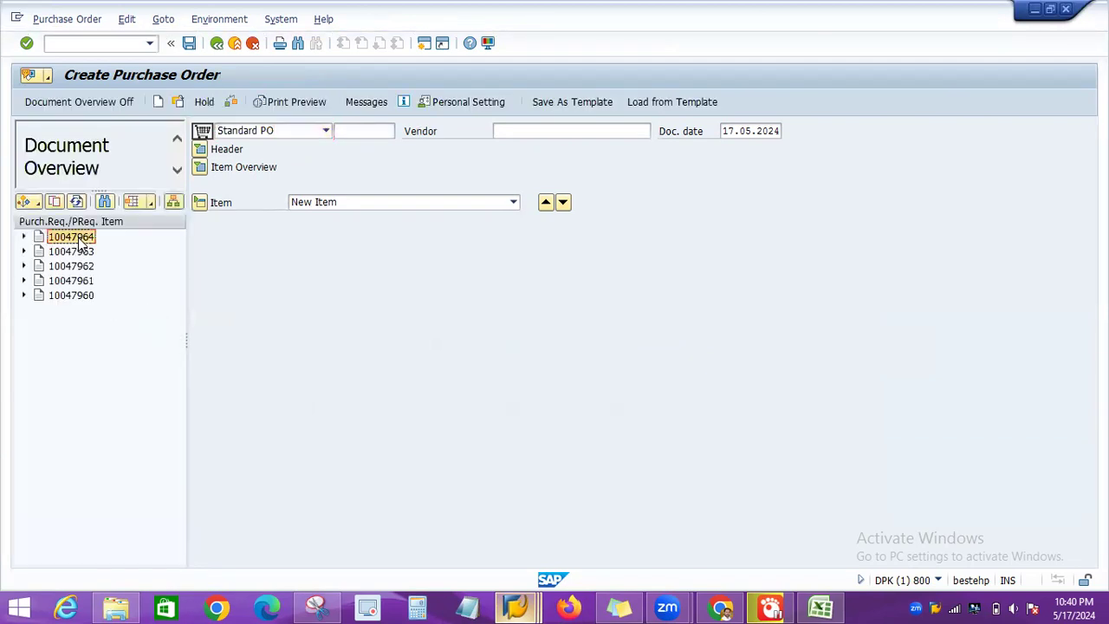
click(55, 202)
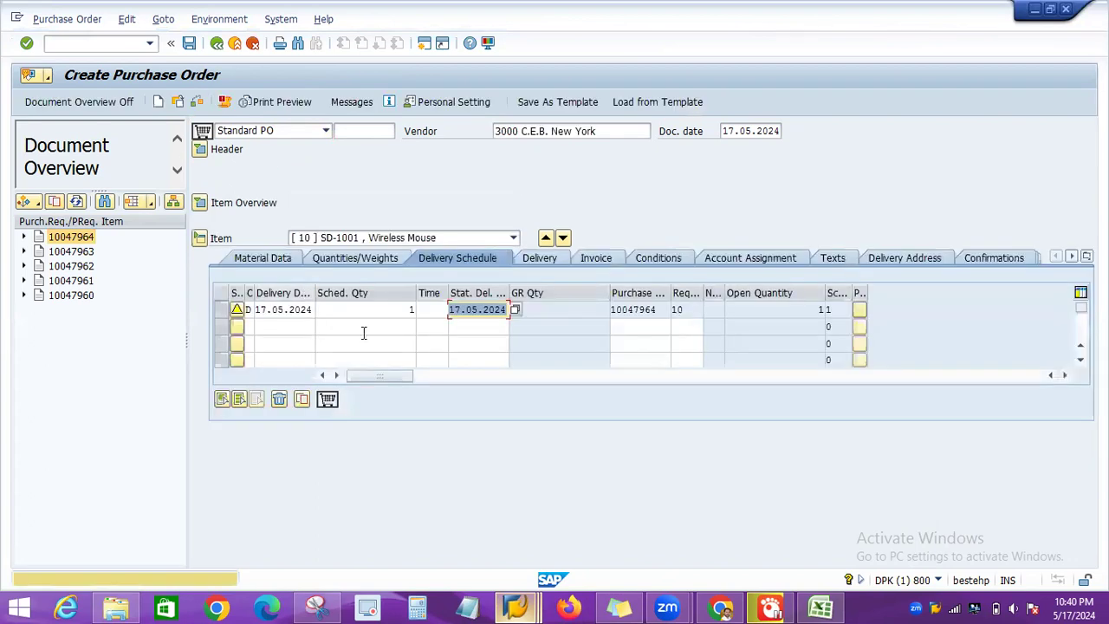
Set the SD-1001 item's statistical delivery date to 28.05.2024 and save the purchase order.
key(BackSpace)
click(470, 325)
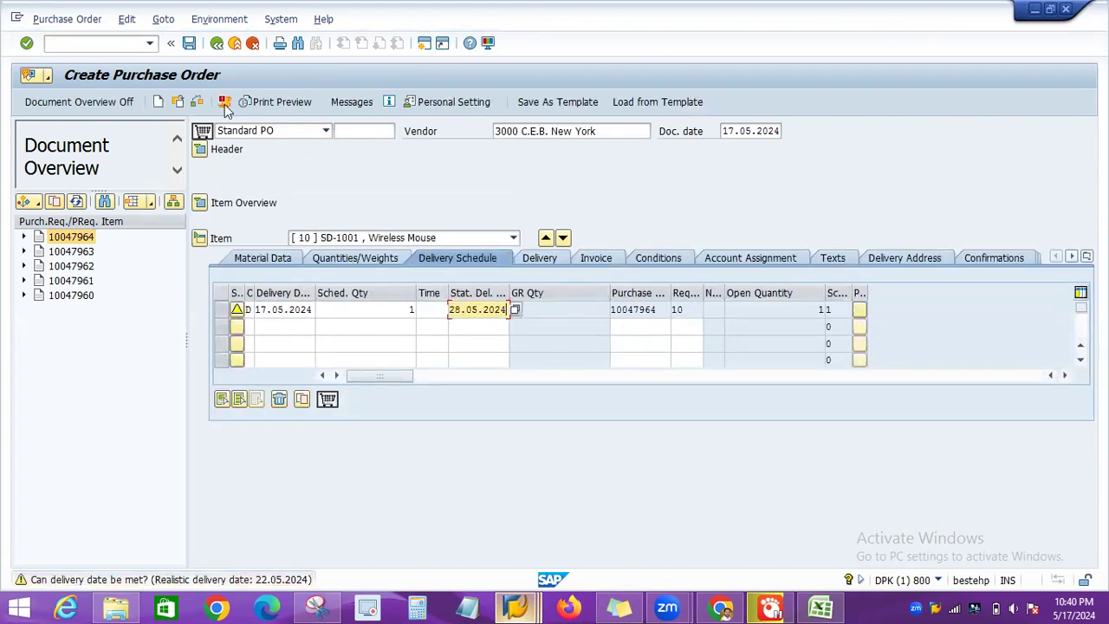
click(189, 42)
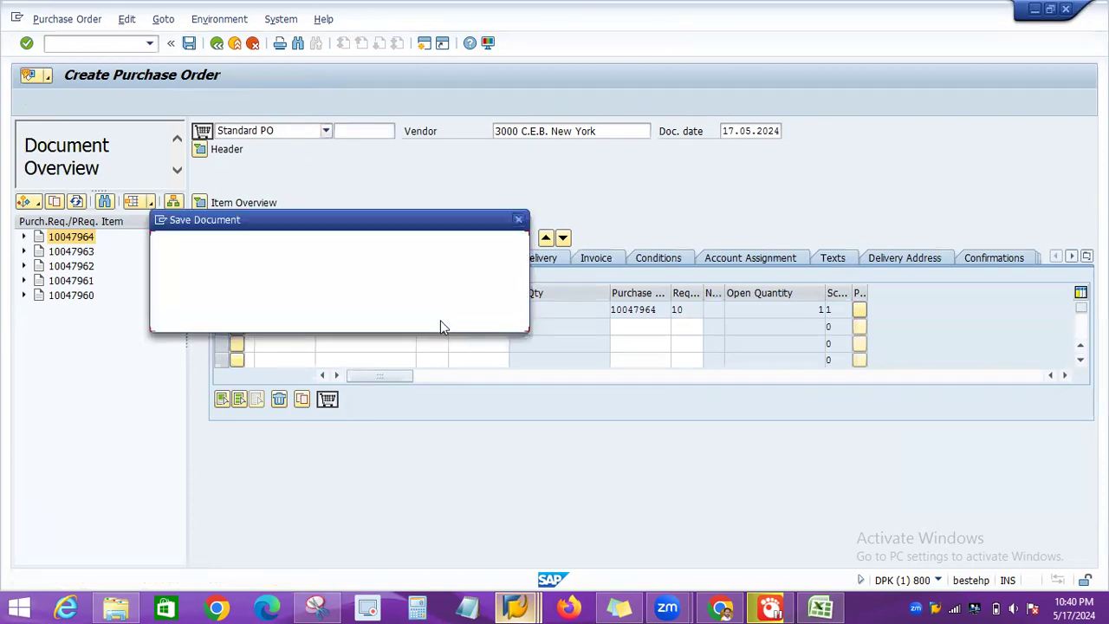
key(Return)
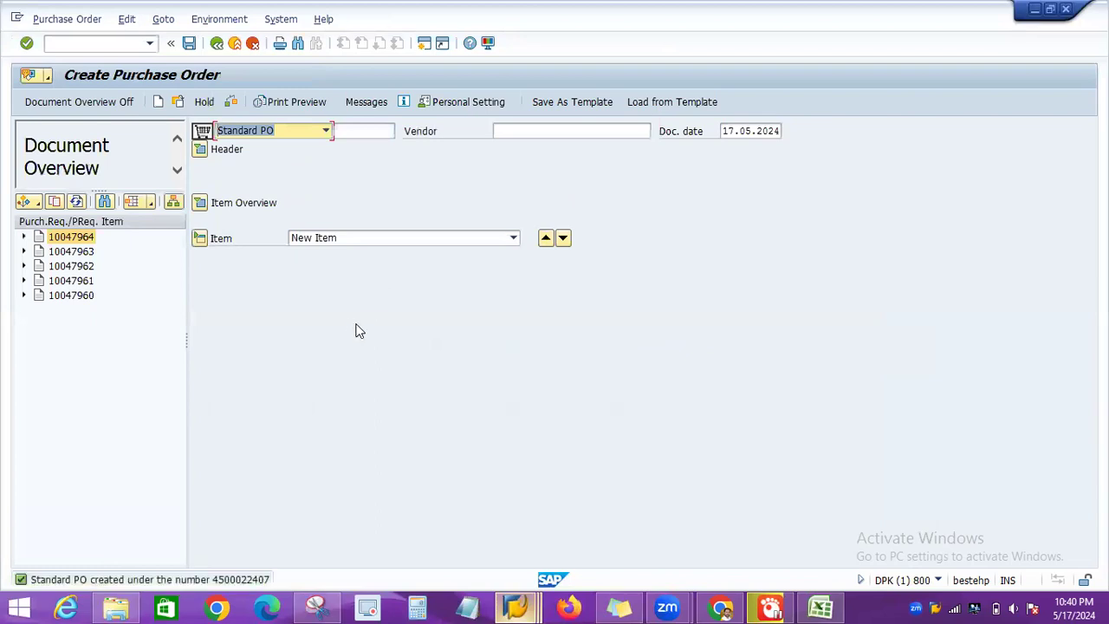
Open billing document creation with transaction VF01 and enter the earlier sales order's number as the document to process.
click(150, 47)
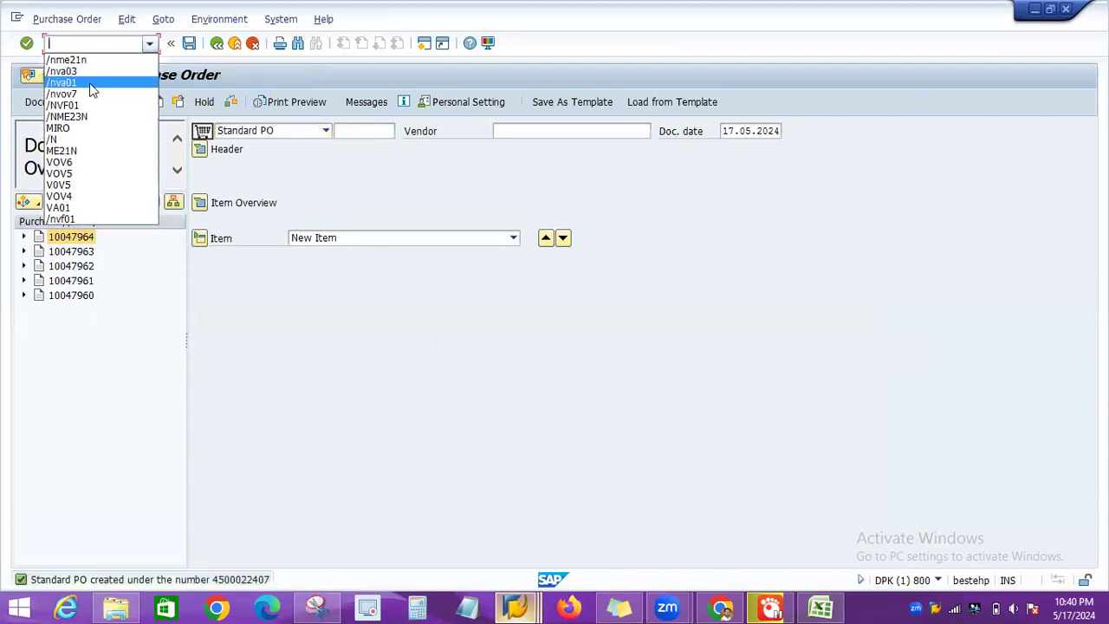
text(/nvf01)
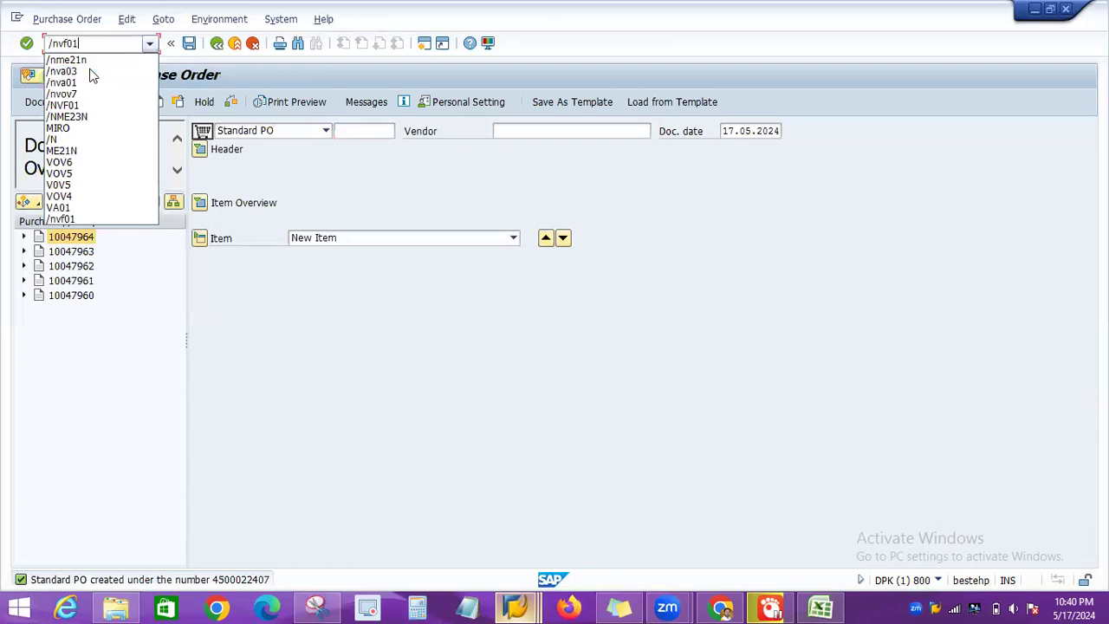
key(Return)
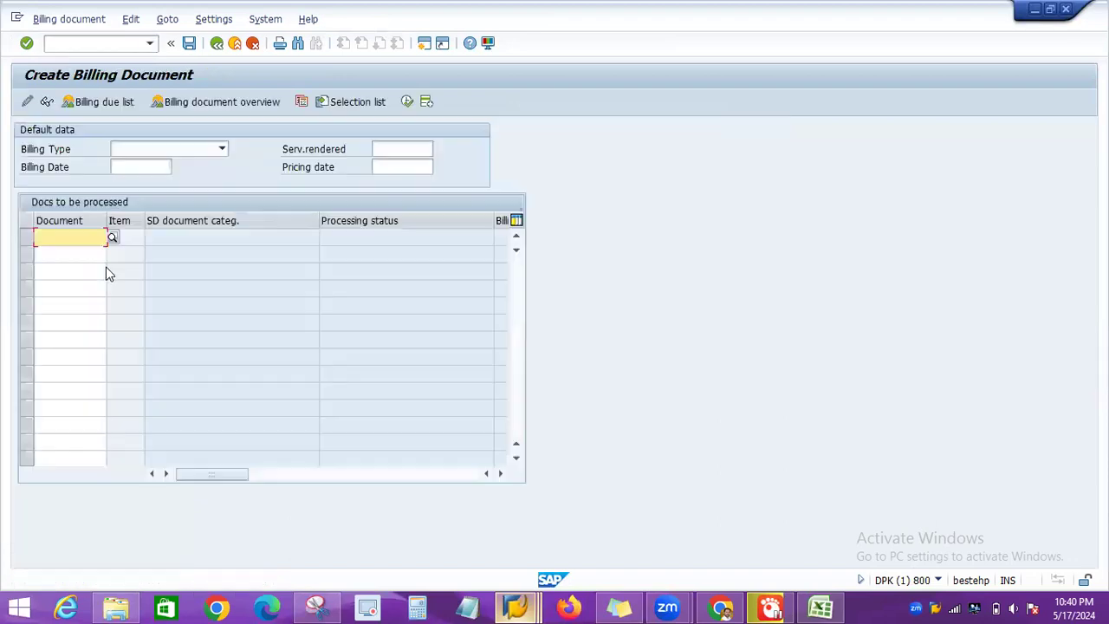
text(20209)
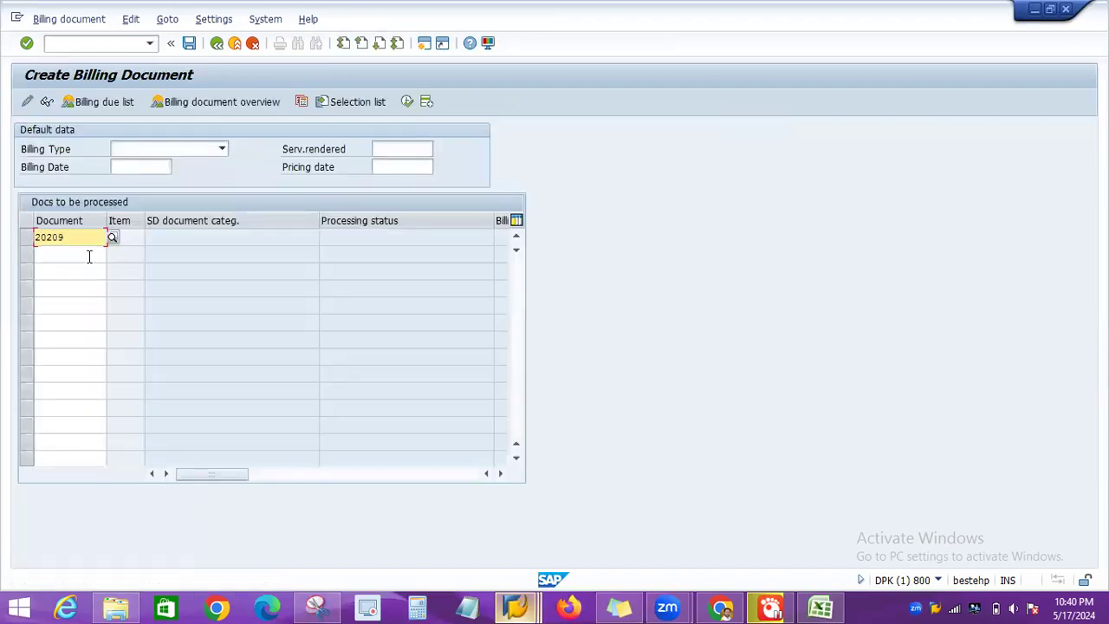